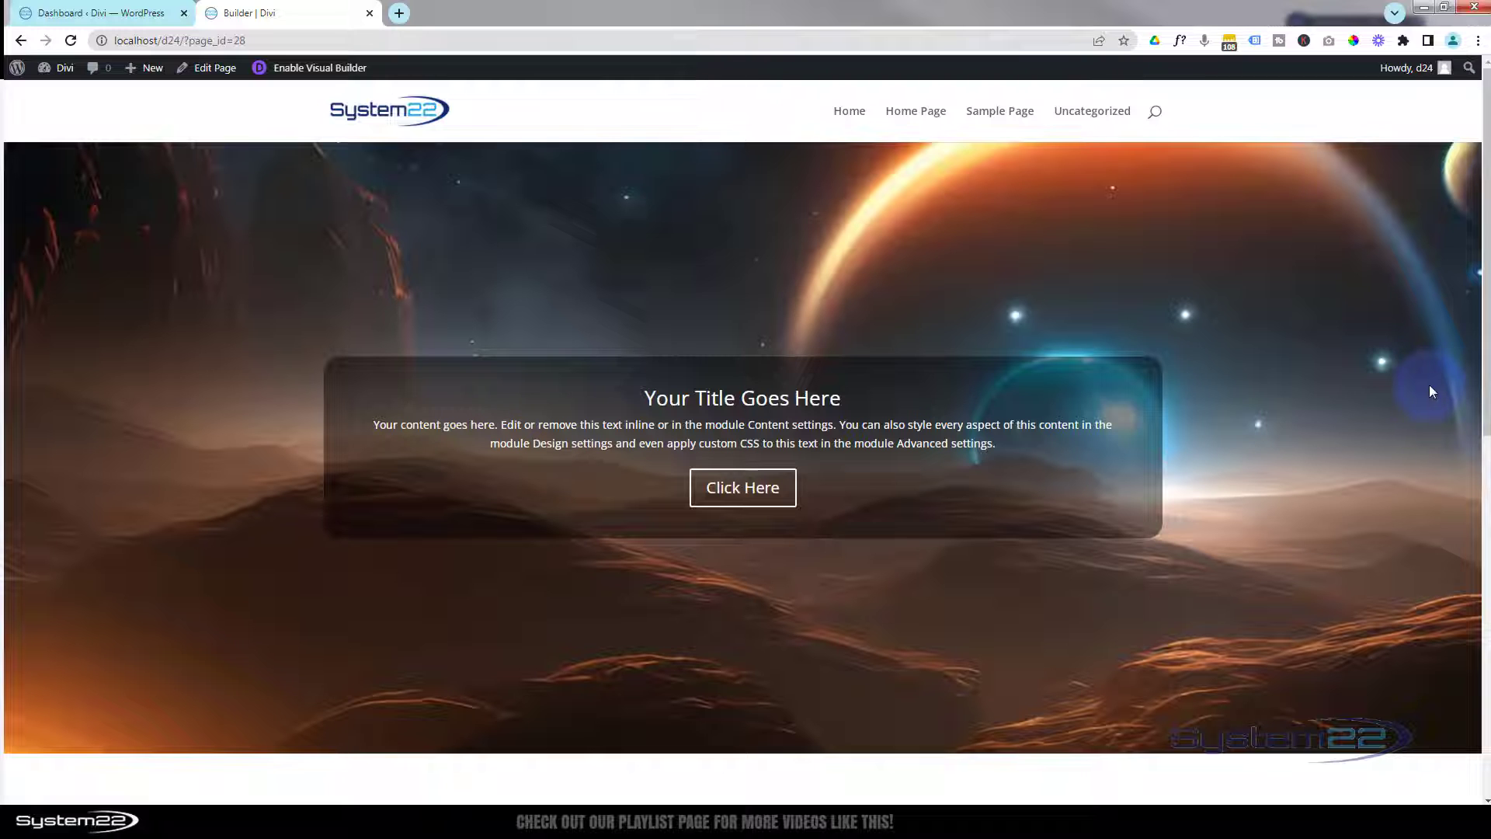
pyautogui.scroll(-8, 1296, 404)
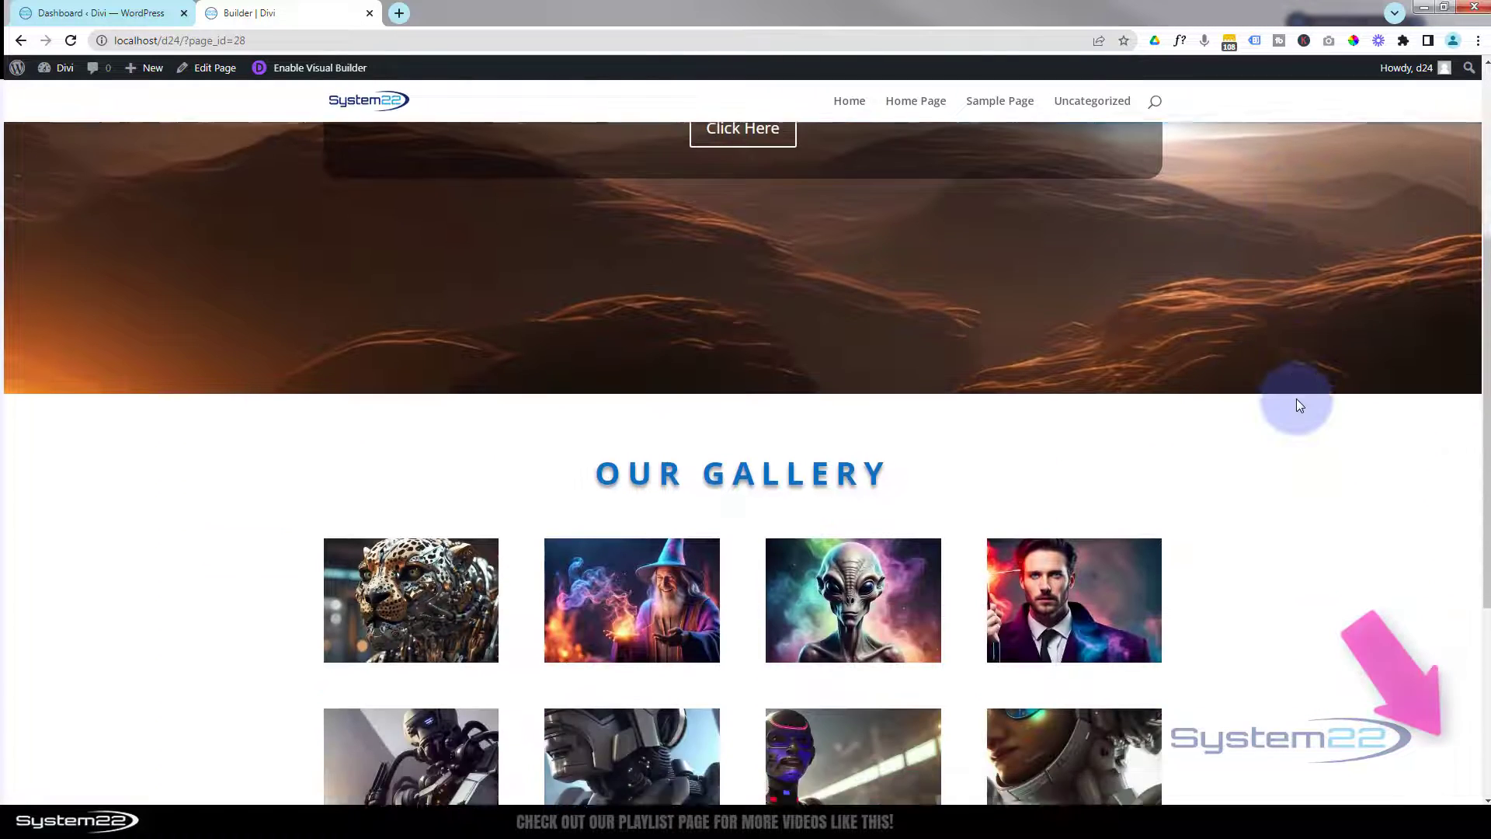
pyautogui.scroll(8, 1297, 399)
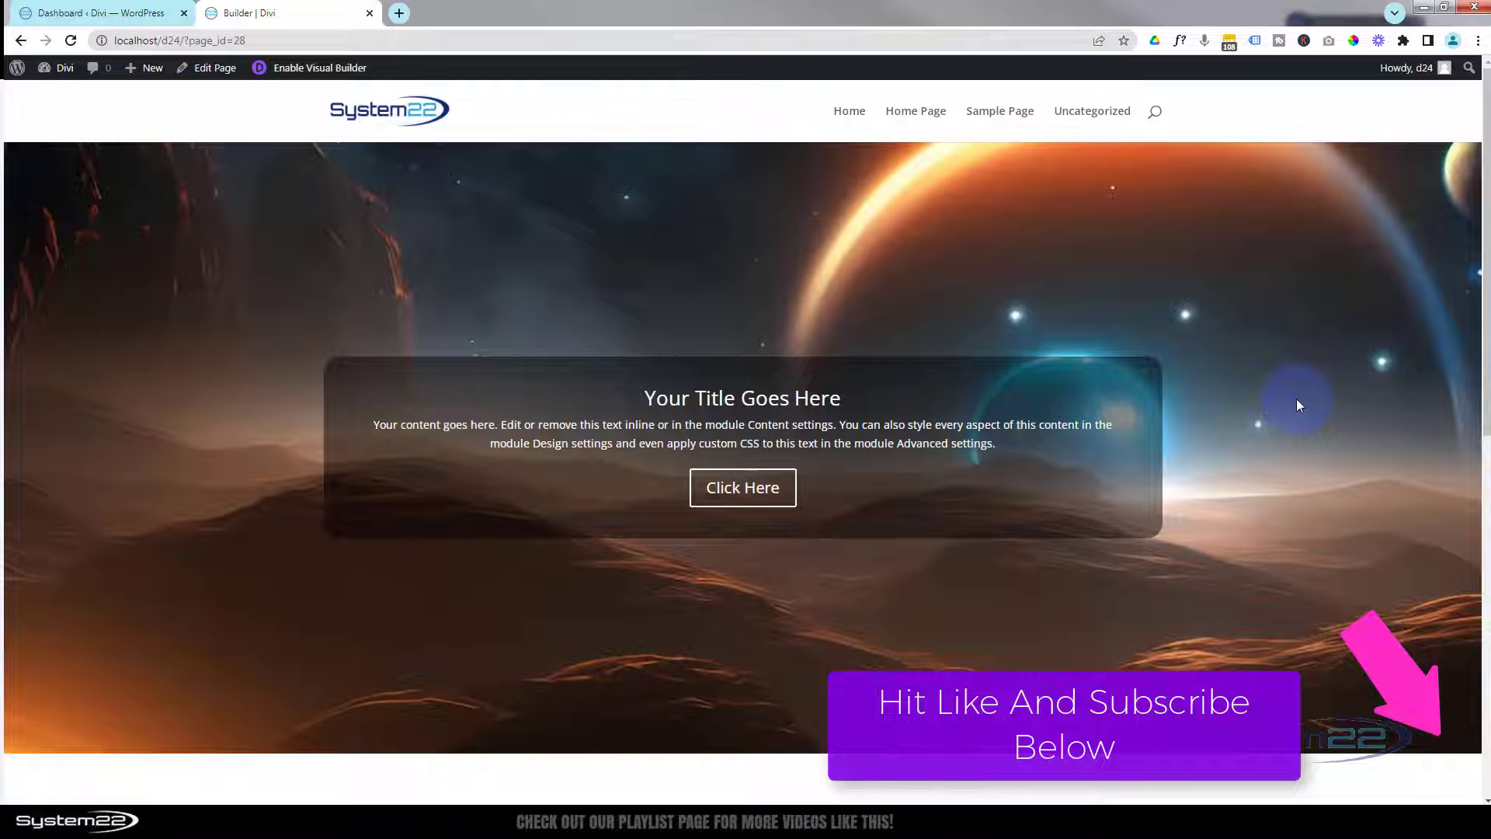
pyautogui.scroll(-3, 1297, 399)
pyautogui.scroll(3, 1297, 399)
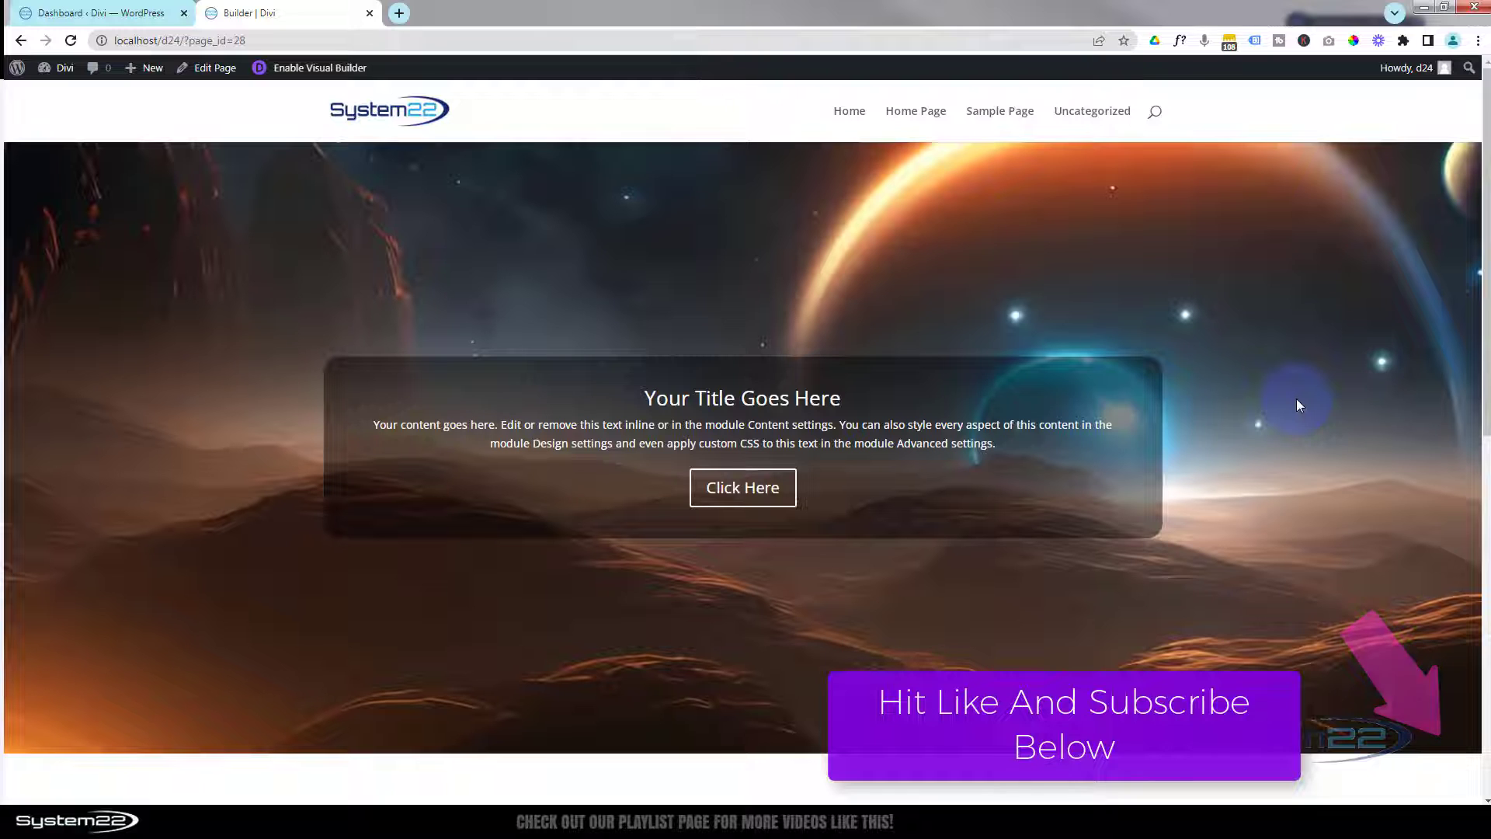
# Enable the Visual Builder on the page and remove the background image from the hero section's settings
pyautogui.click(340, 68)
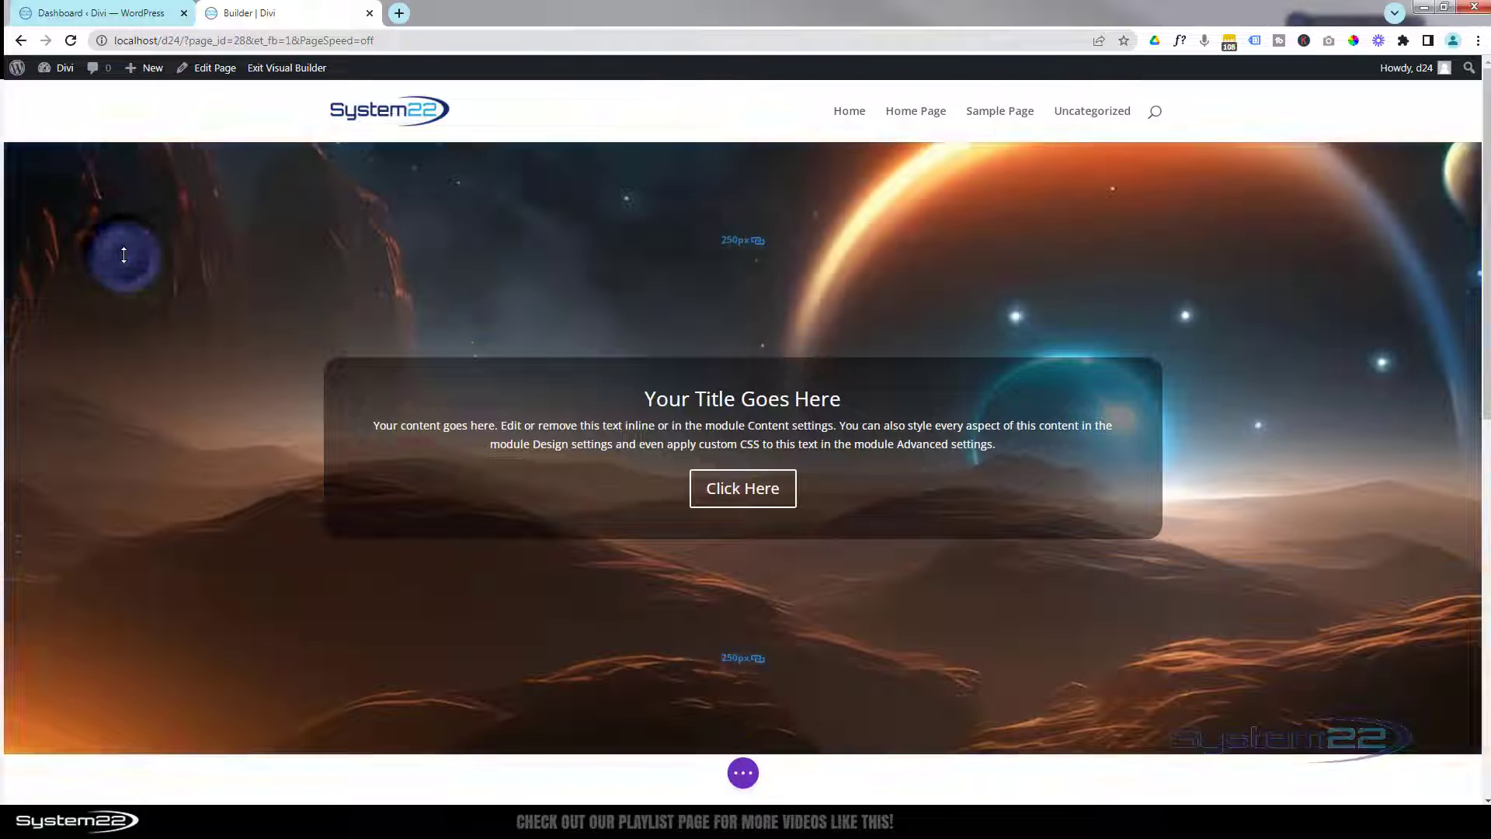
pyautogui.moveTo(123, 254)
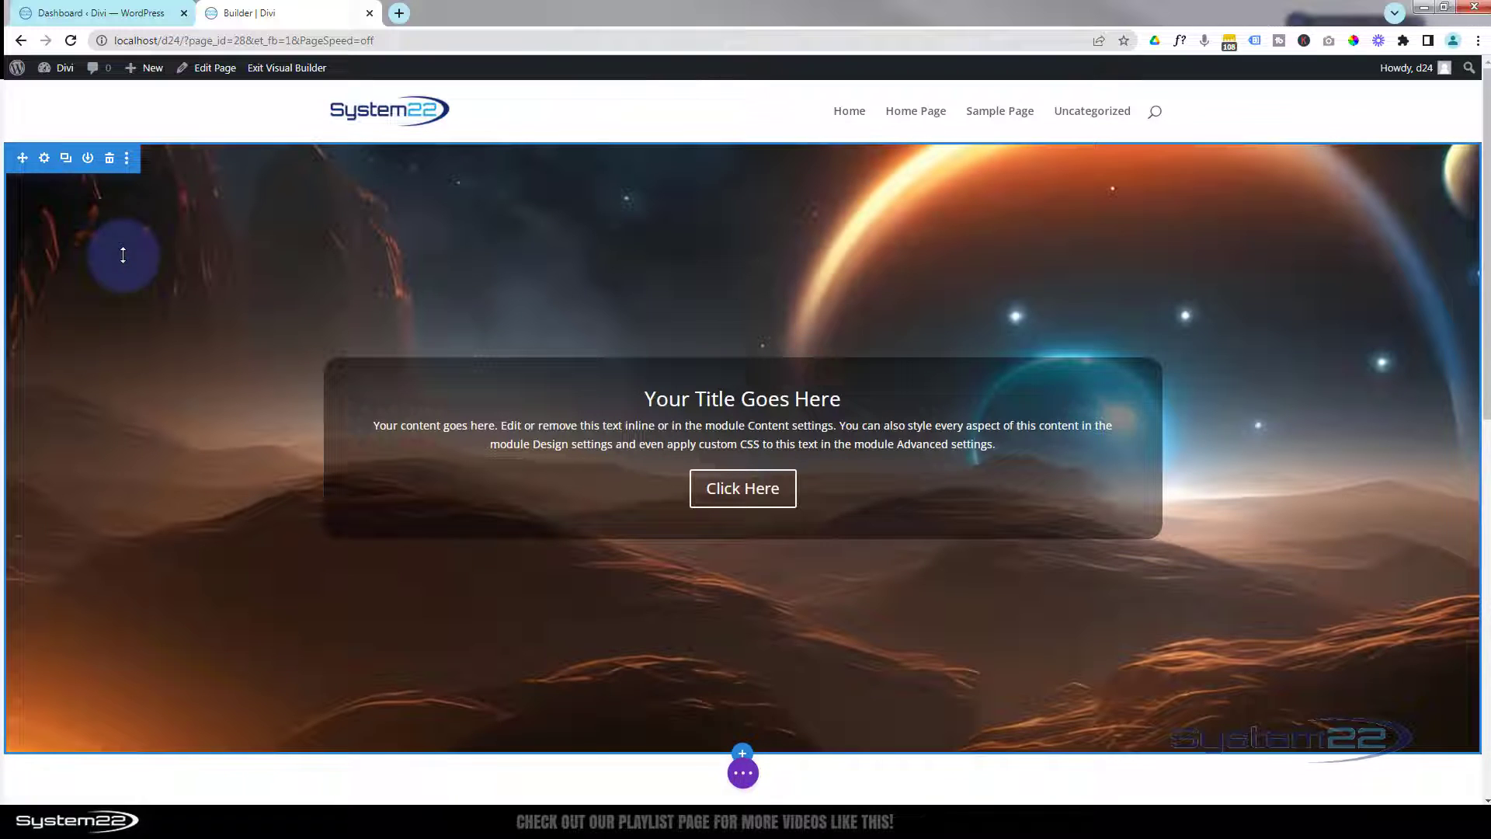
pyautogui.click(43, 160)
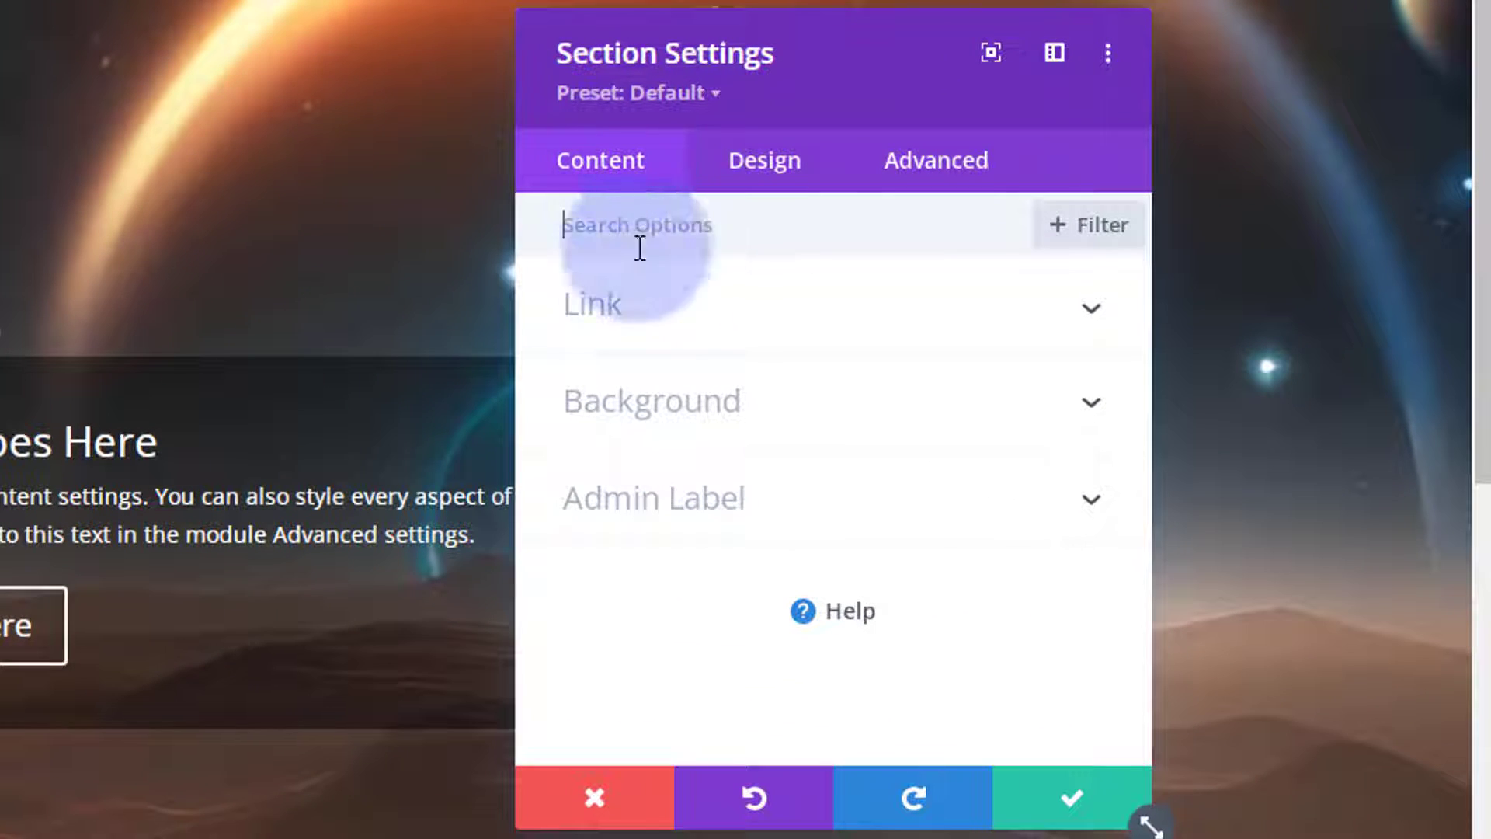
pyautogui.click(629, 420)
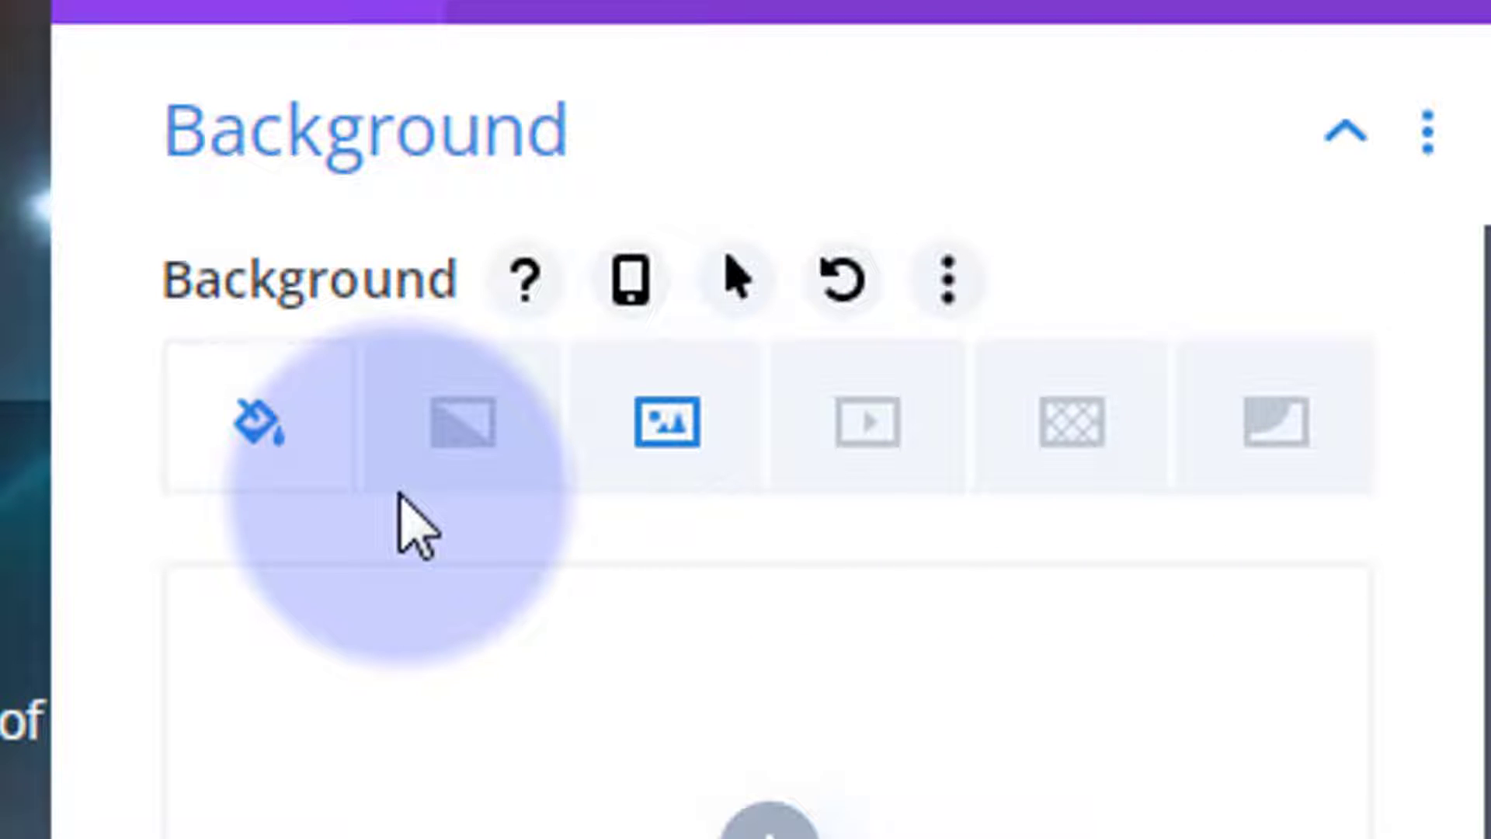
pyautogui.click(663, 423)
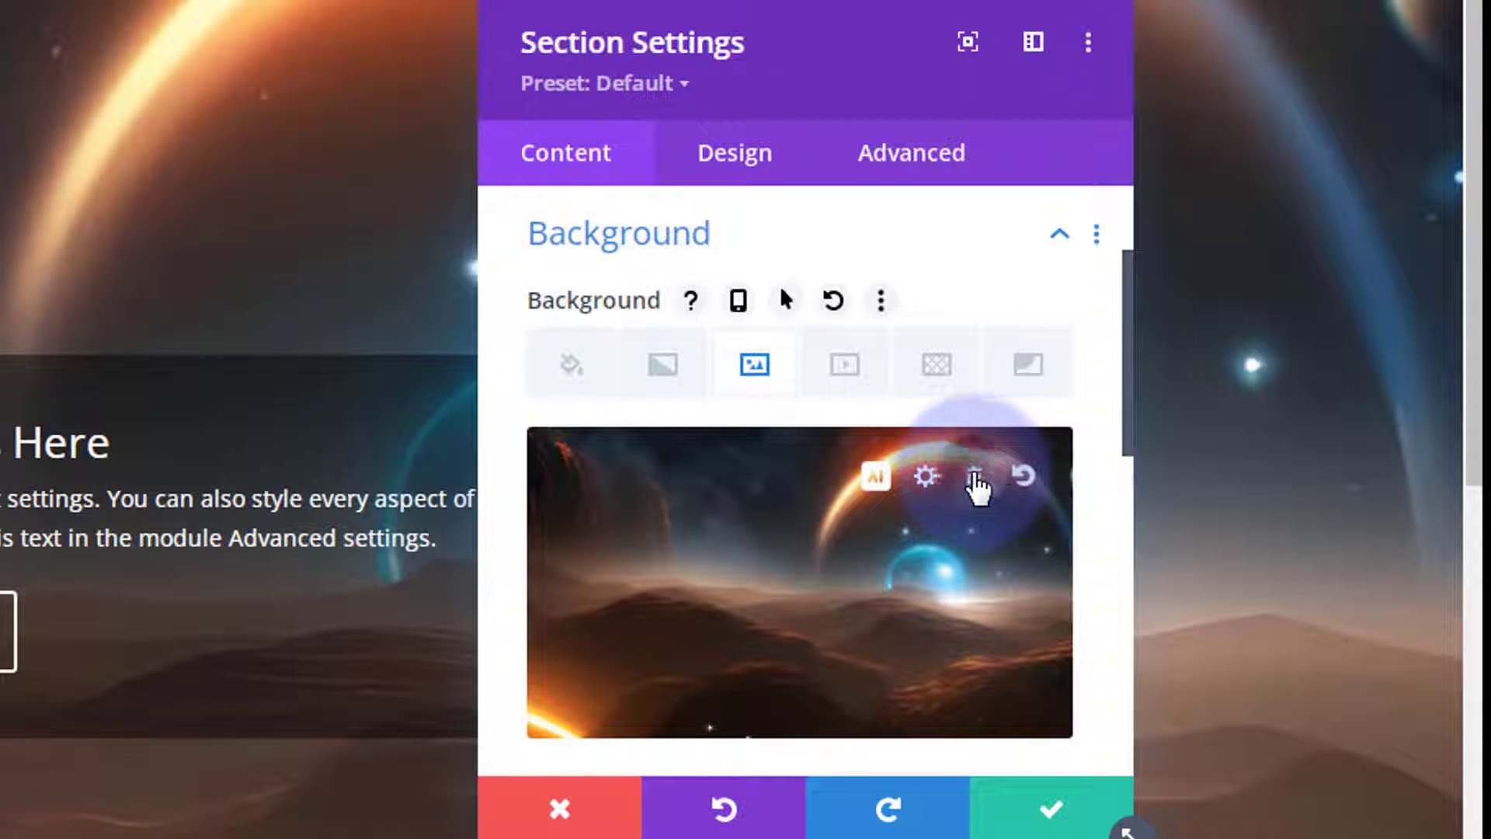
pyautogui.click(975, 476)
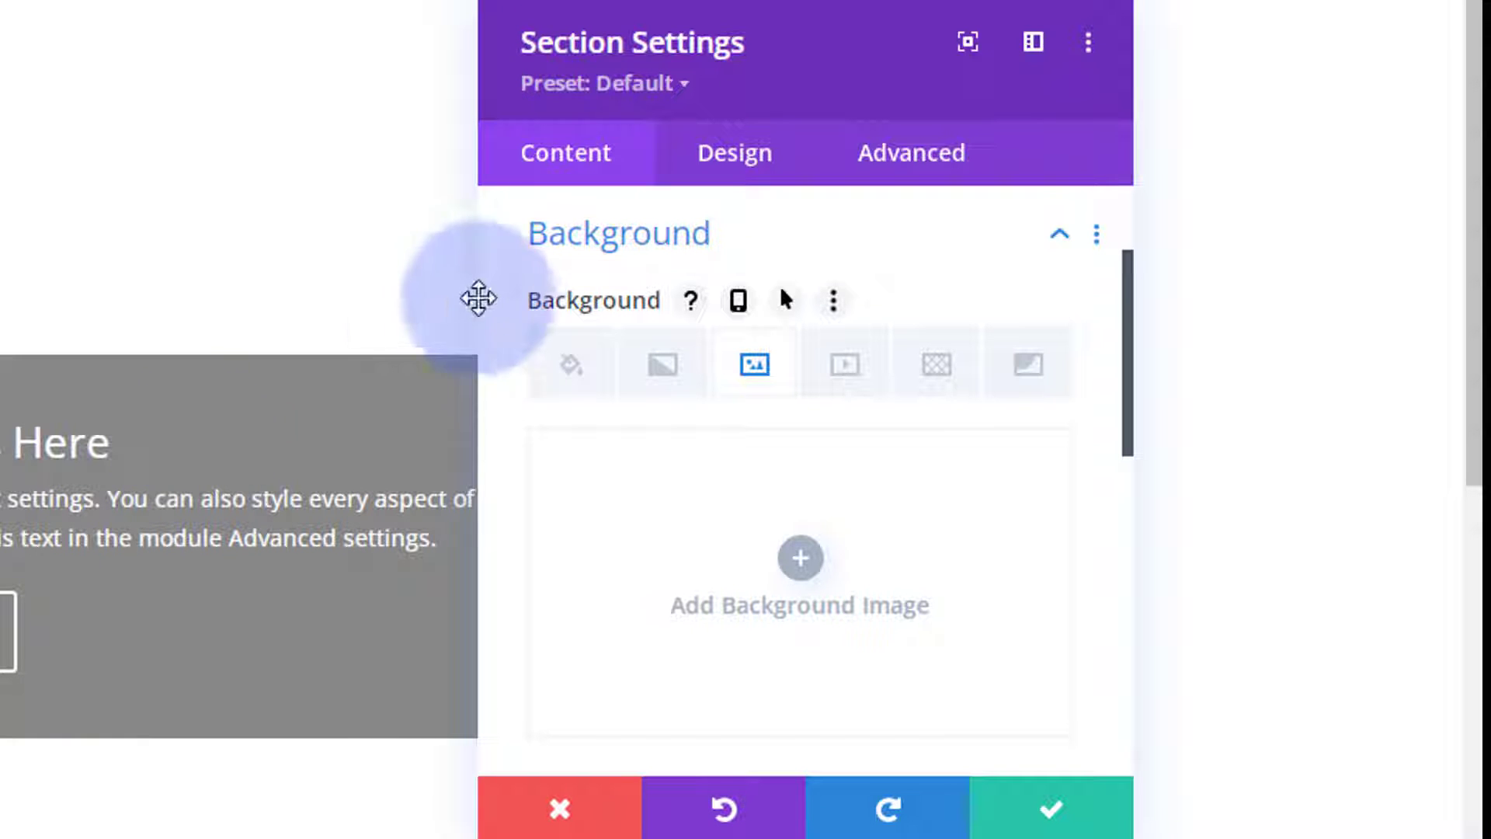
# Set the hero section's background color to #e01f45 from the expanded color palette
pyautogui.click(567, 372)
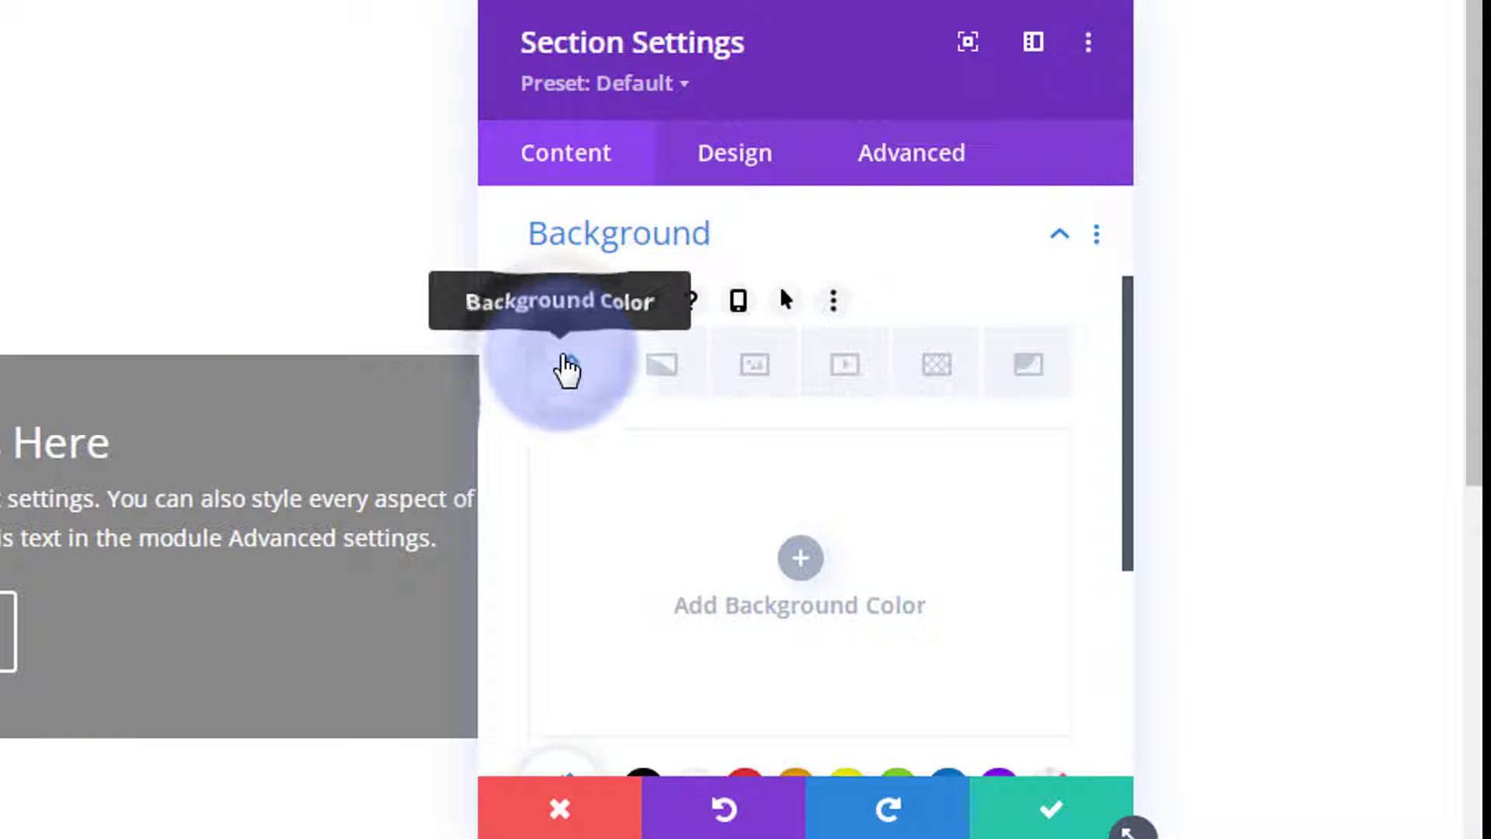
pyautogui.scroll(-2, 858, 249)
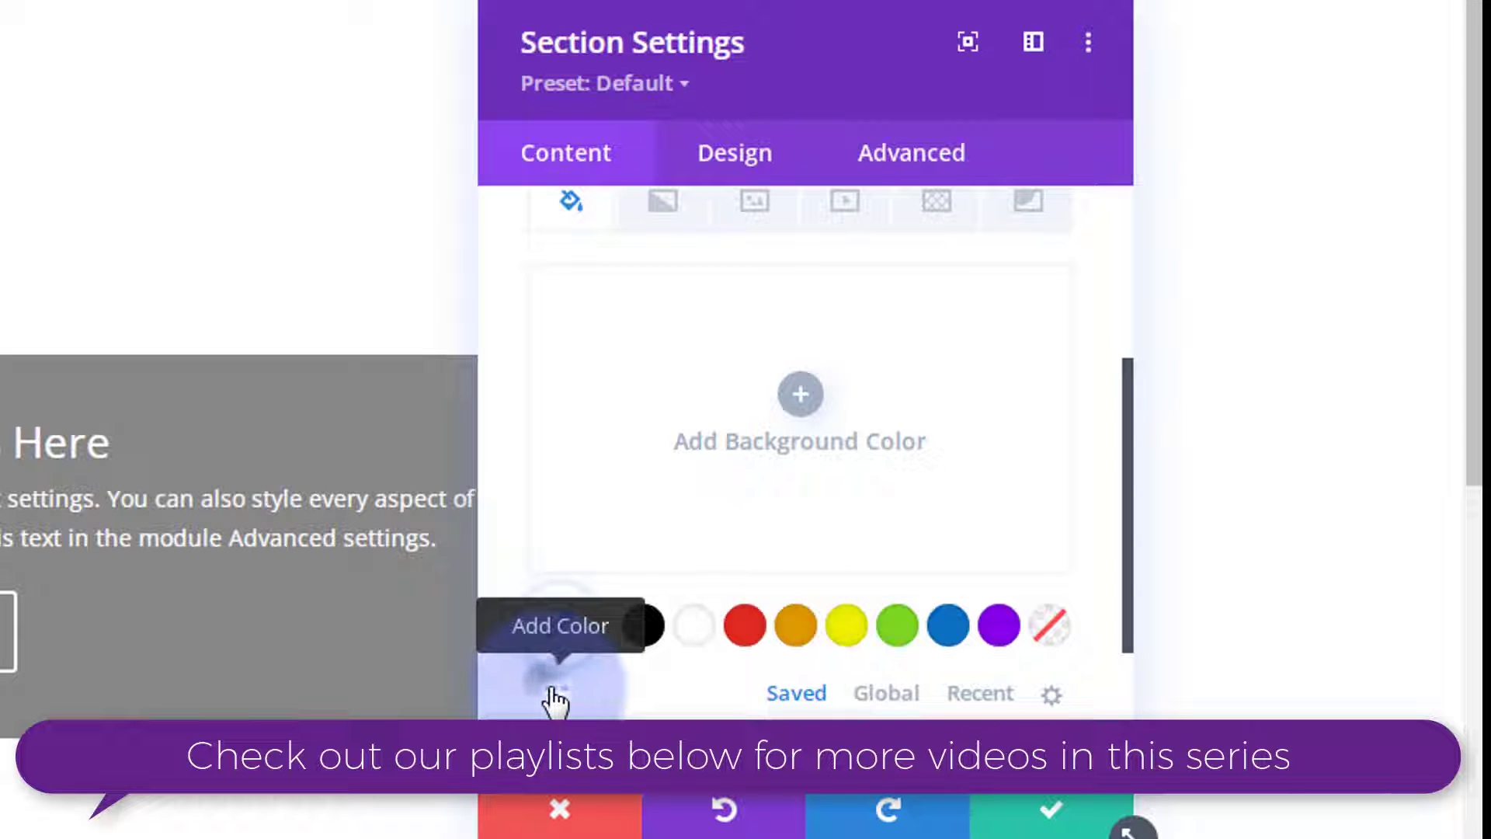
pyautogui.click(554, 699)
pyautogui.scroll(-4, 736, 631)
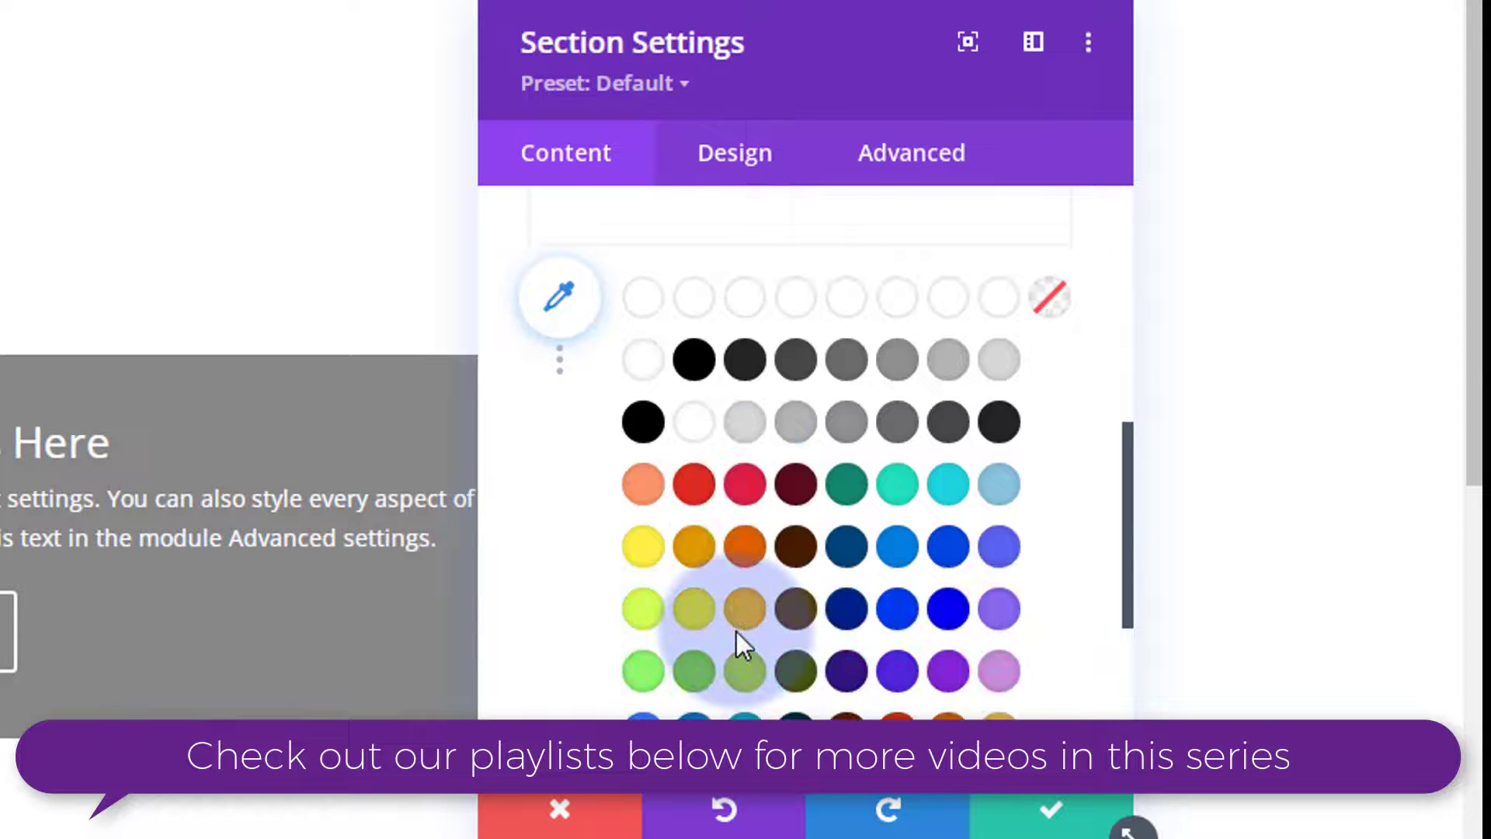
pyautogui.scroll(-2, 736, 632)
pyautogui.scroll(4, 736, 632)
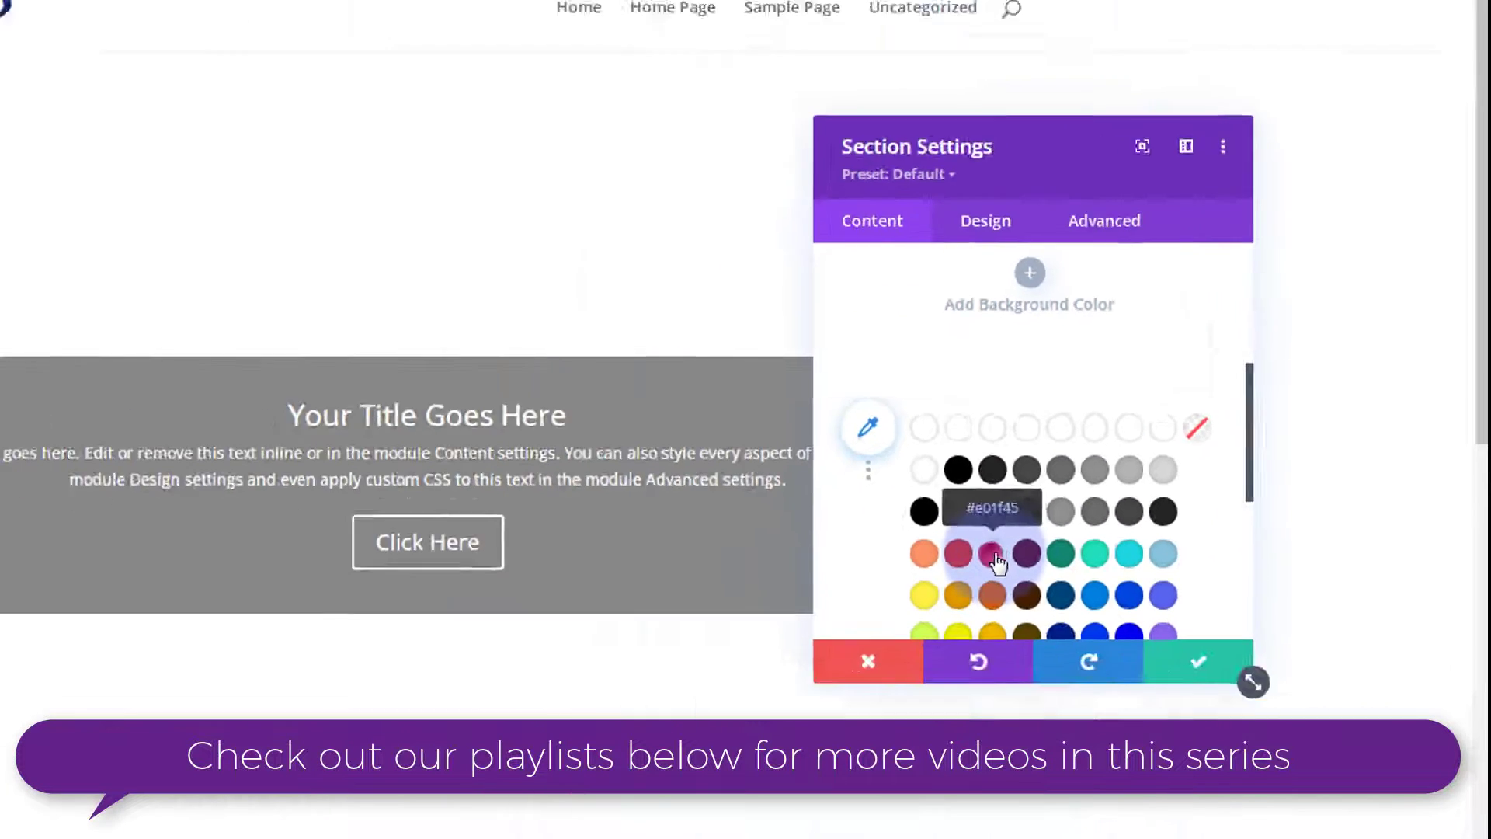
pyautogui.click(993, 555)
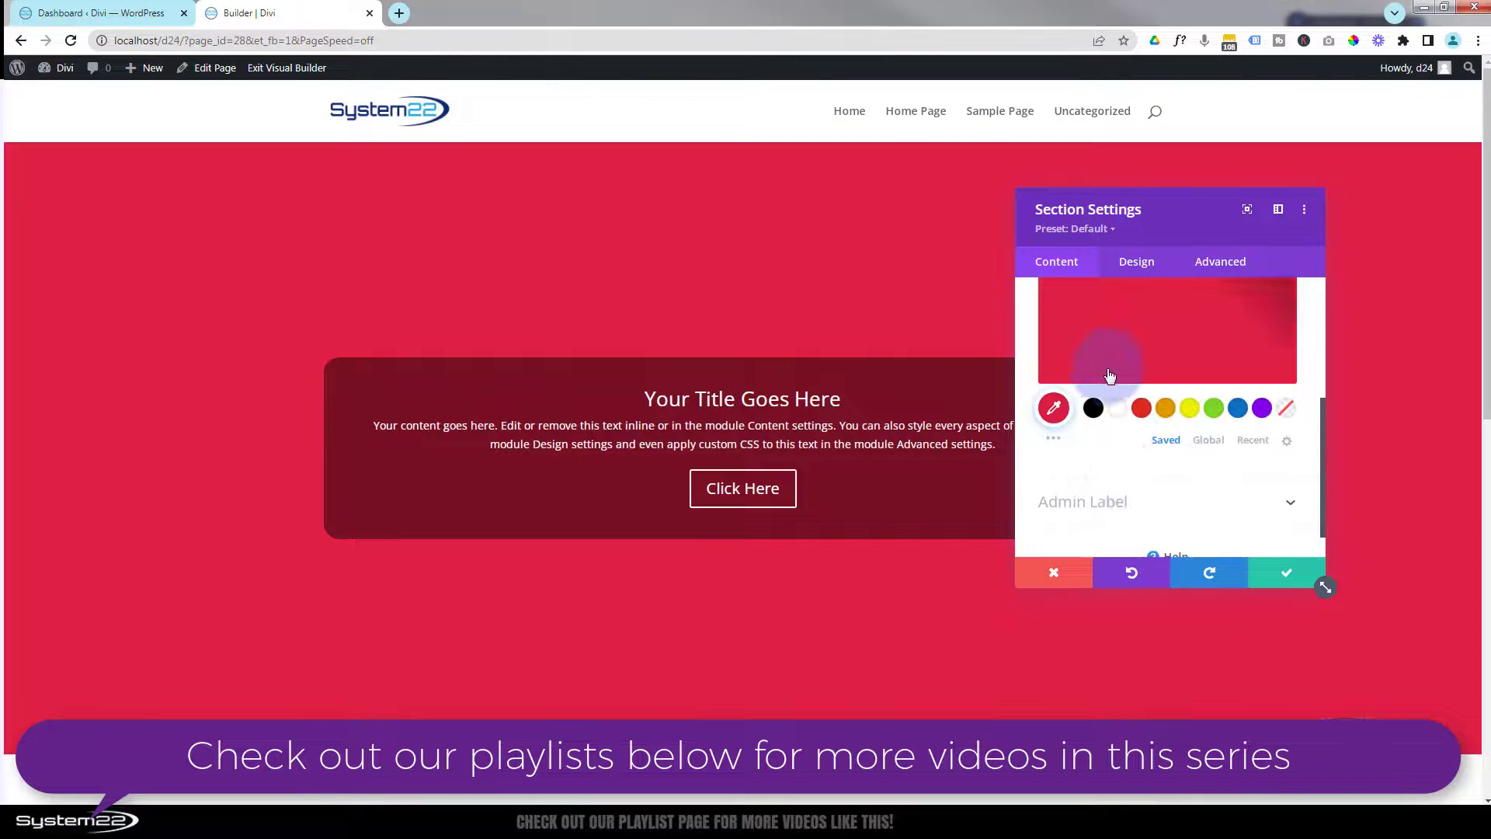
# Change the section's background color to the fully saturated, fully opaque green #00d13e using the color picker
pyautogui.scroll(3, 1105, 443)
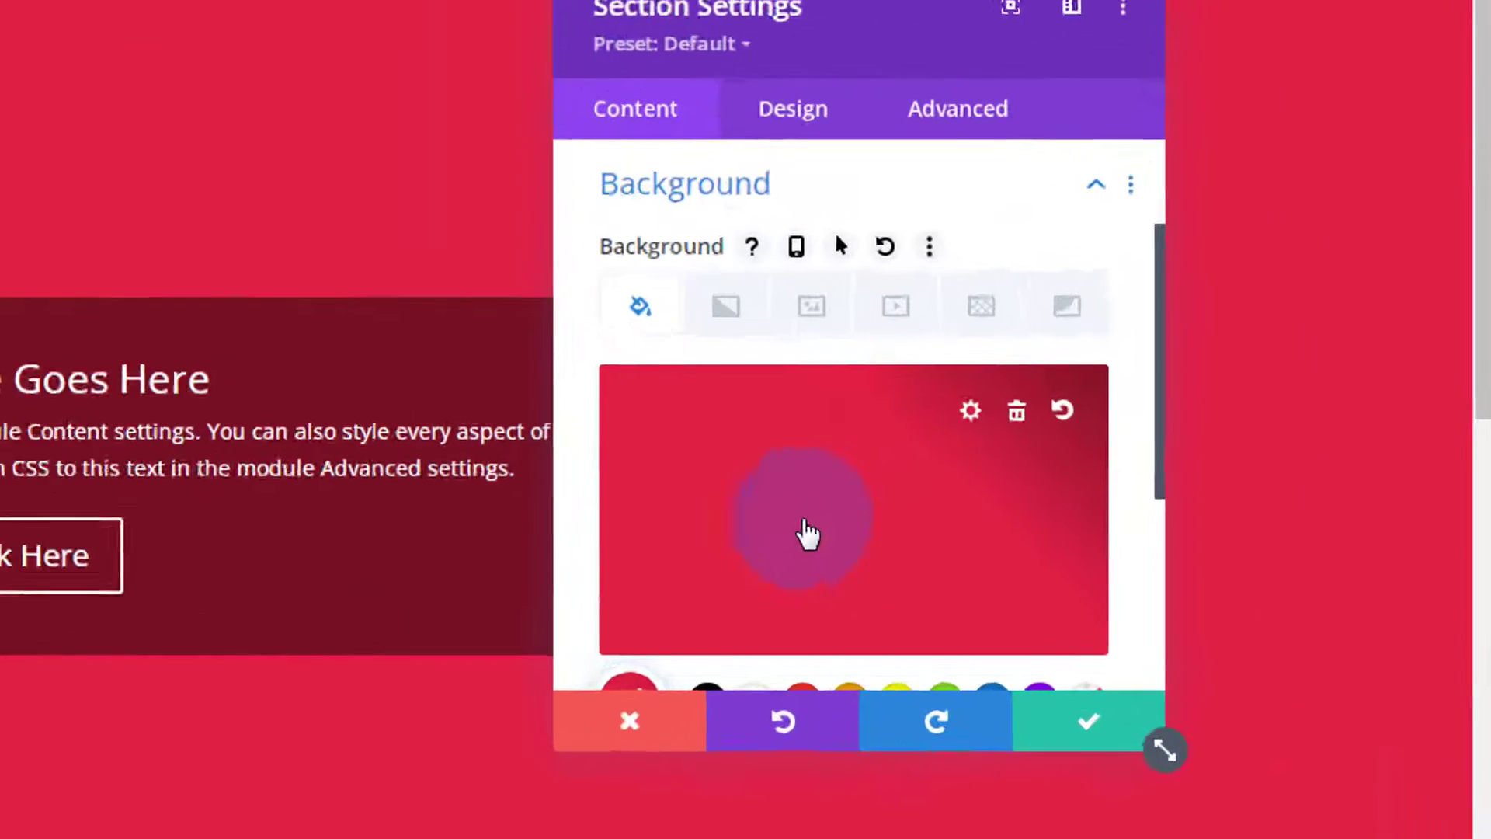
pyautogui.click(1145, 476)
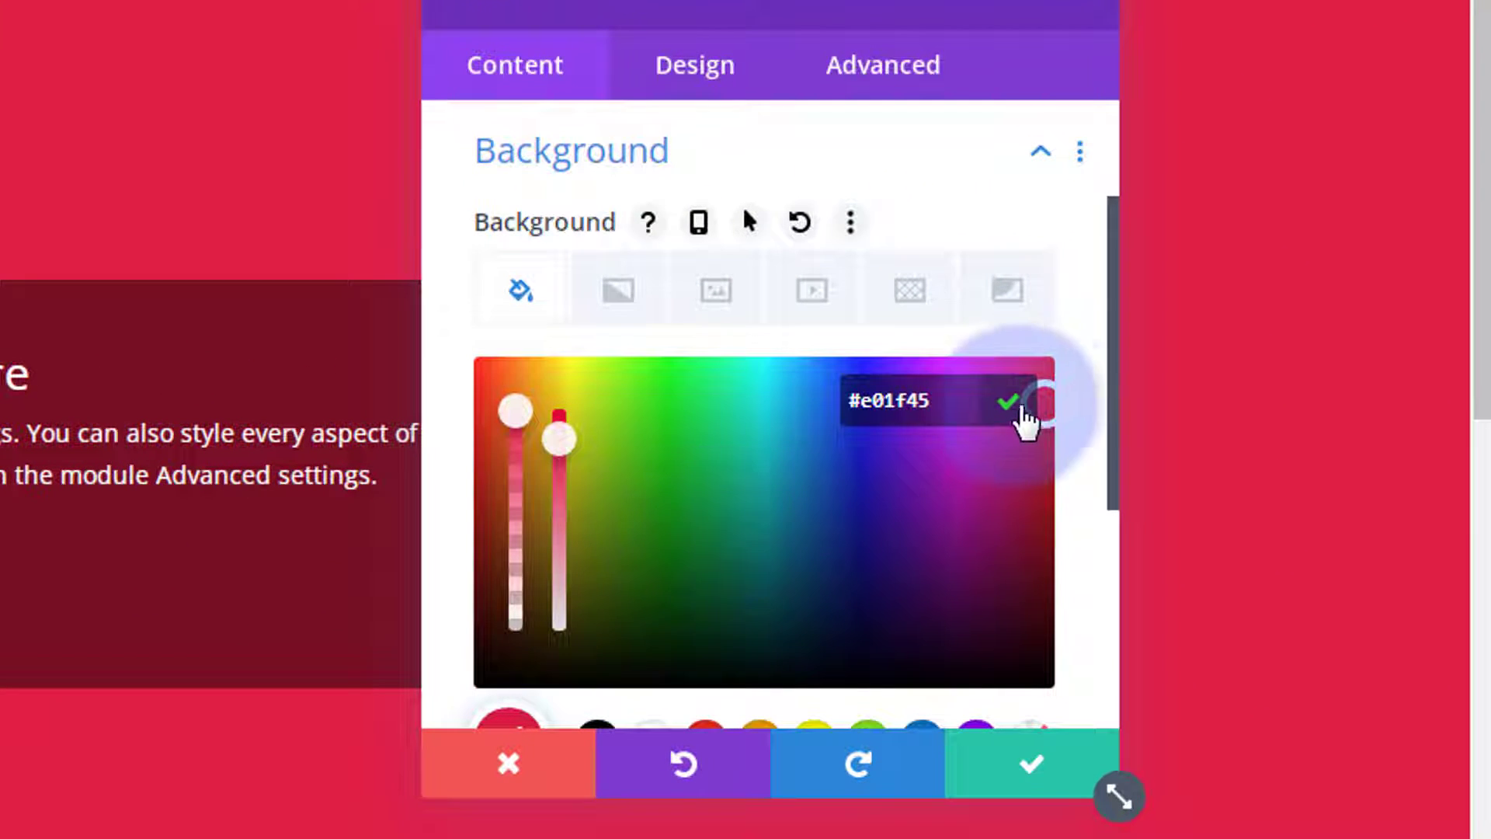
pyautogui.moveTo(1042, 403); pyautogui.dragTo(706, 430)
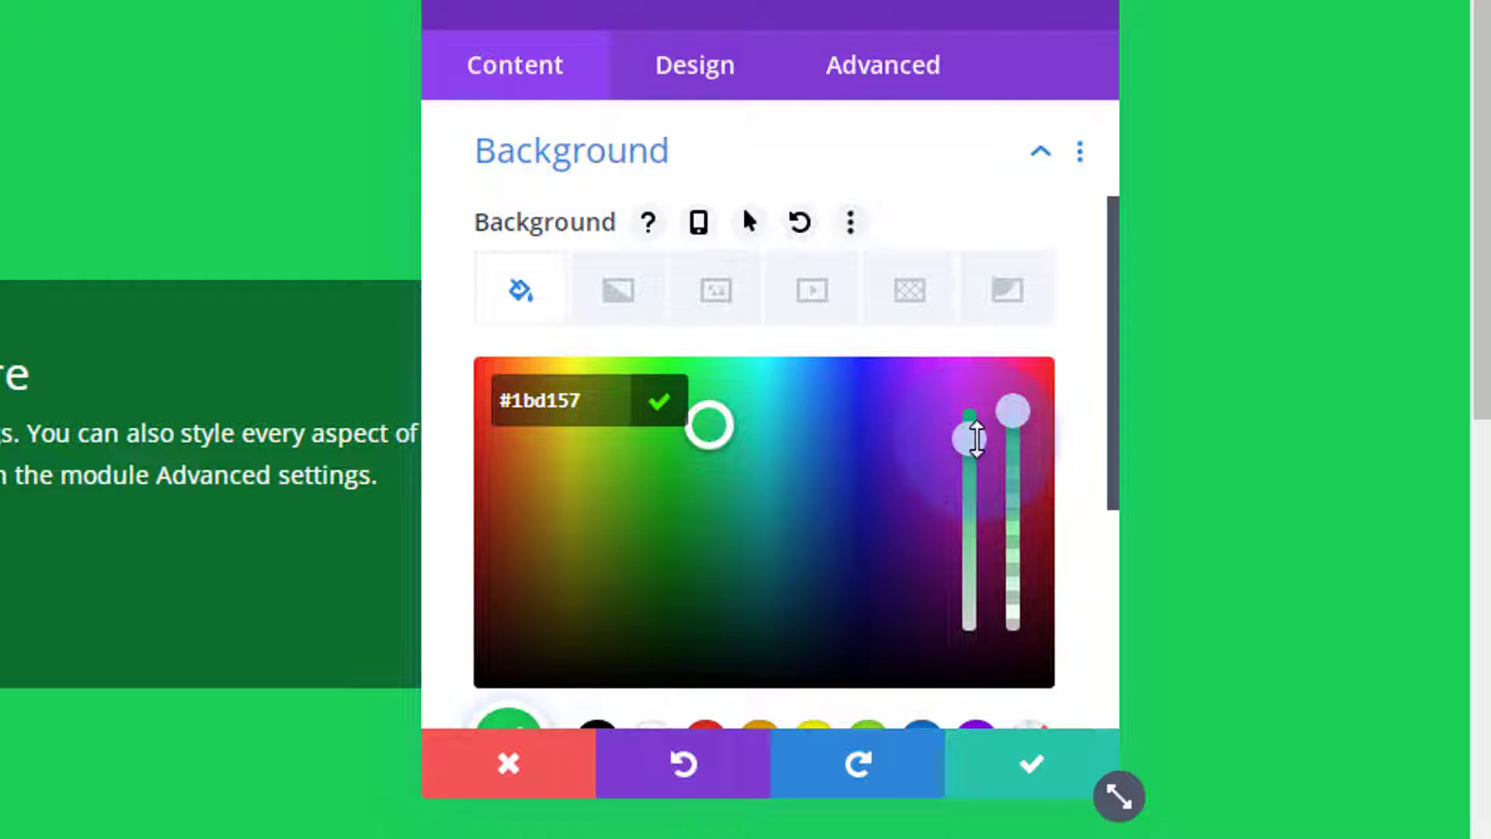
pyautogui.moveTo(976, 439); pyautogui.dragTo(965, 409)
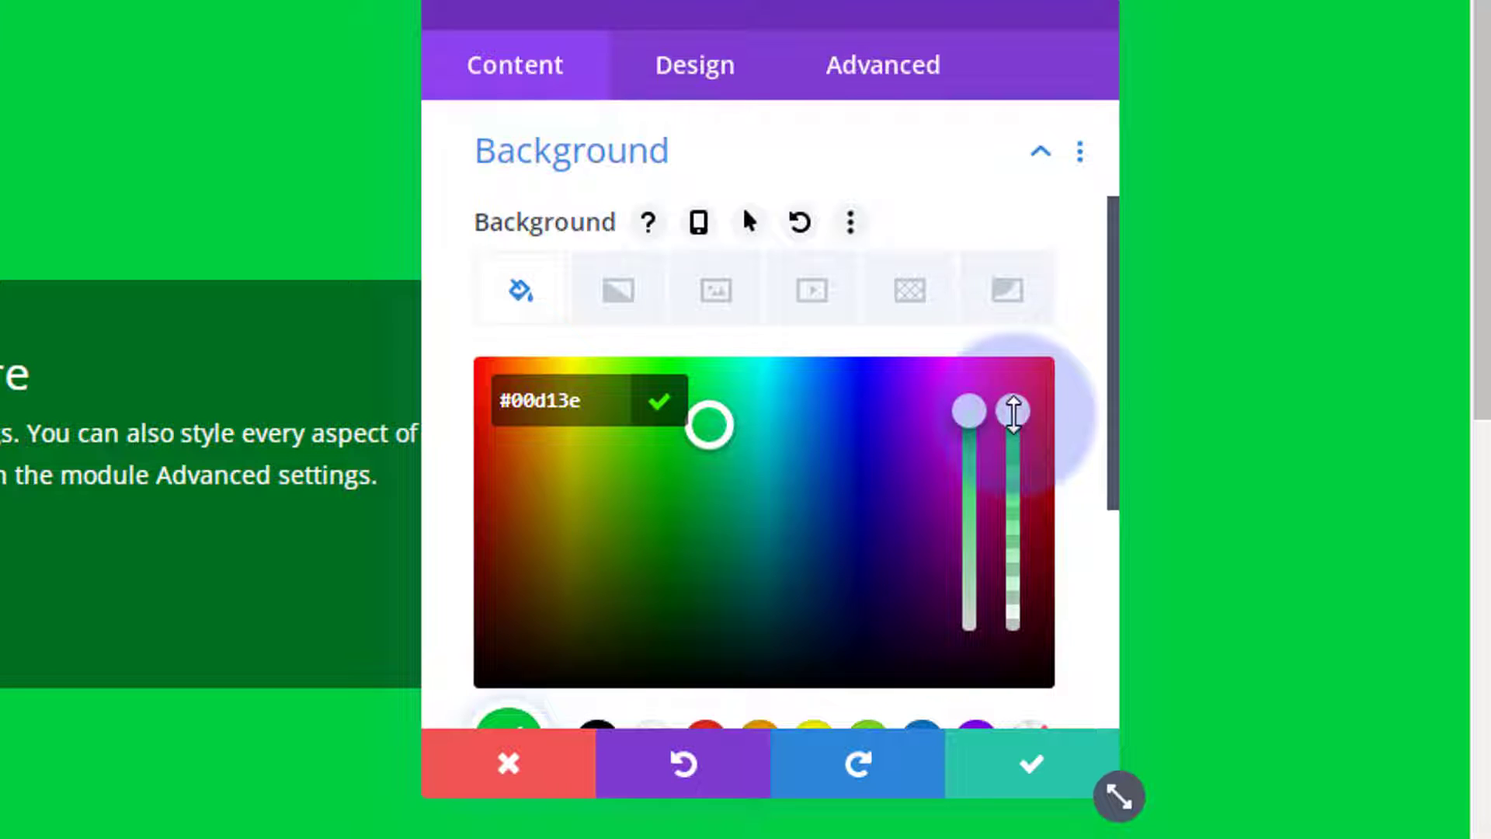
pyautogui.moveTo(1014, 412)
pyautogui.mouseDown()
pyautogui.moveTo(1025, 614)
pyautogui.moveTo(1014, 409)
pyautogui.mouseUp()
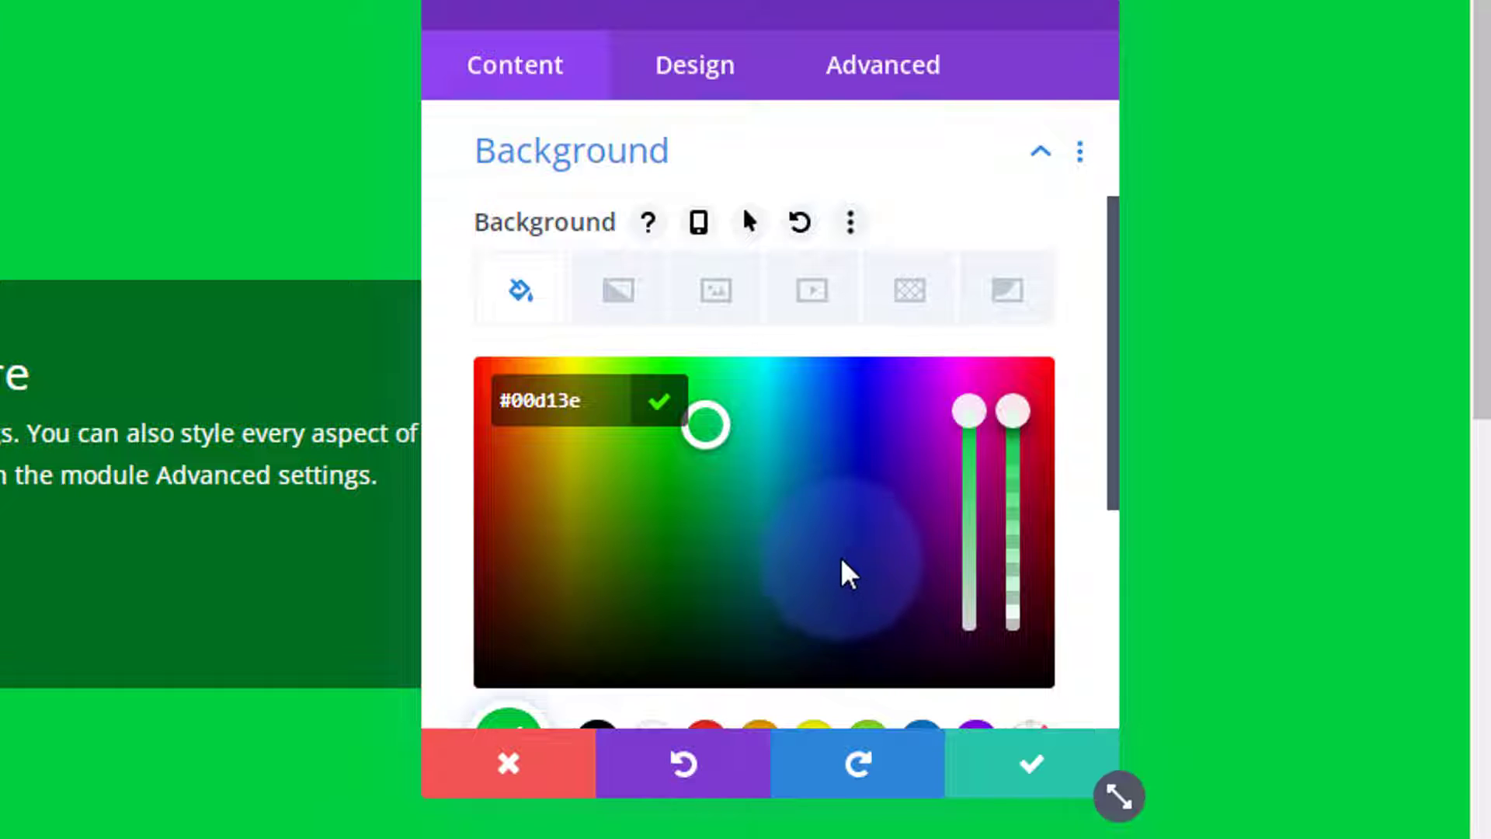
# Set the section's background color to the saved blue swatch
pyautogui.scroll(-2, 822, 539)
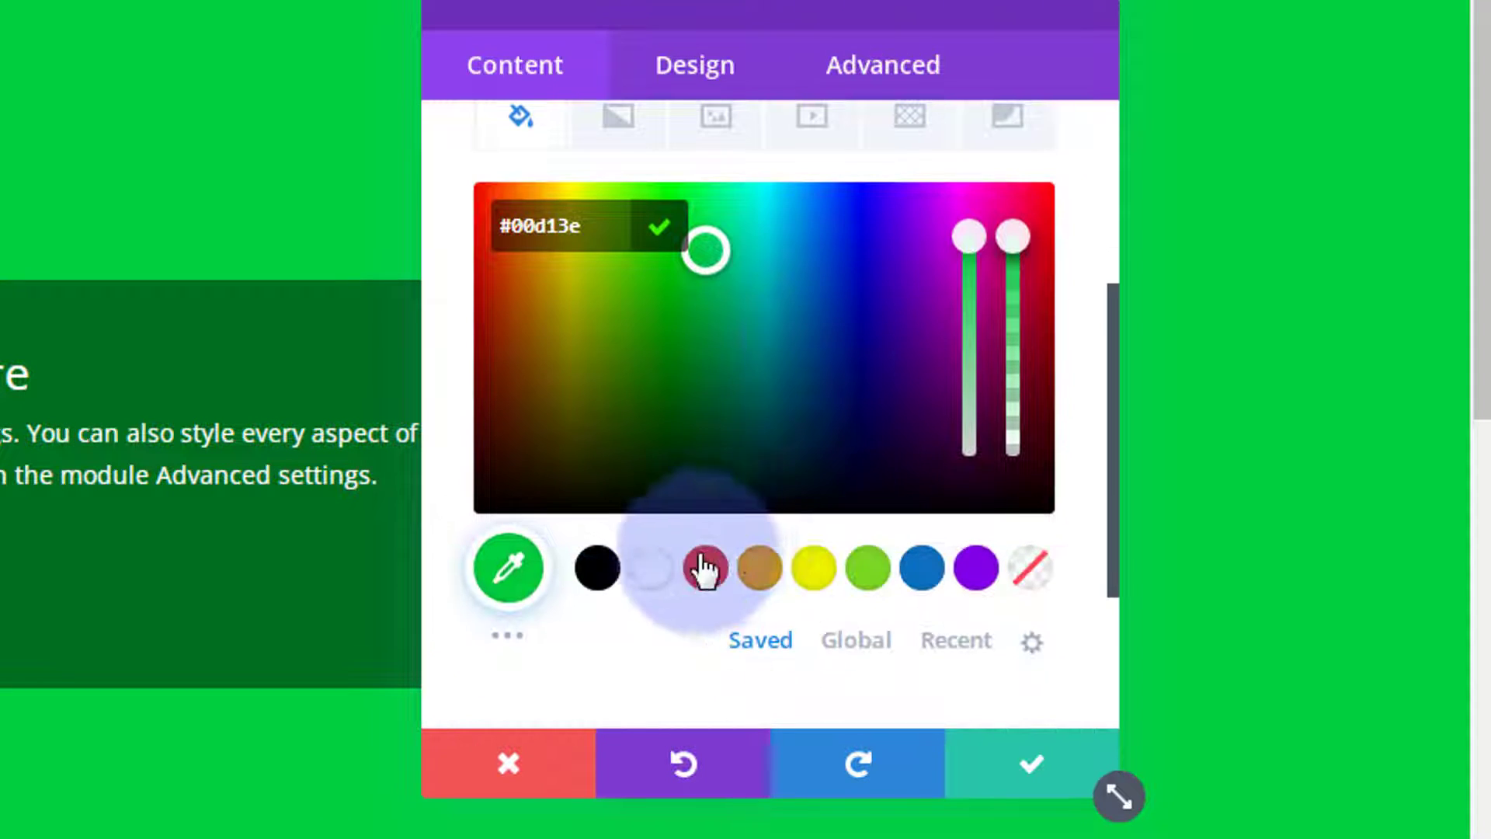
pyautogui.click(918, 578)
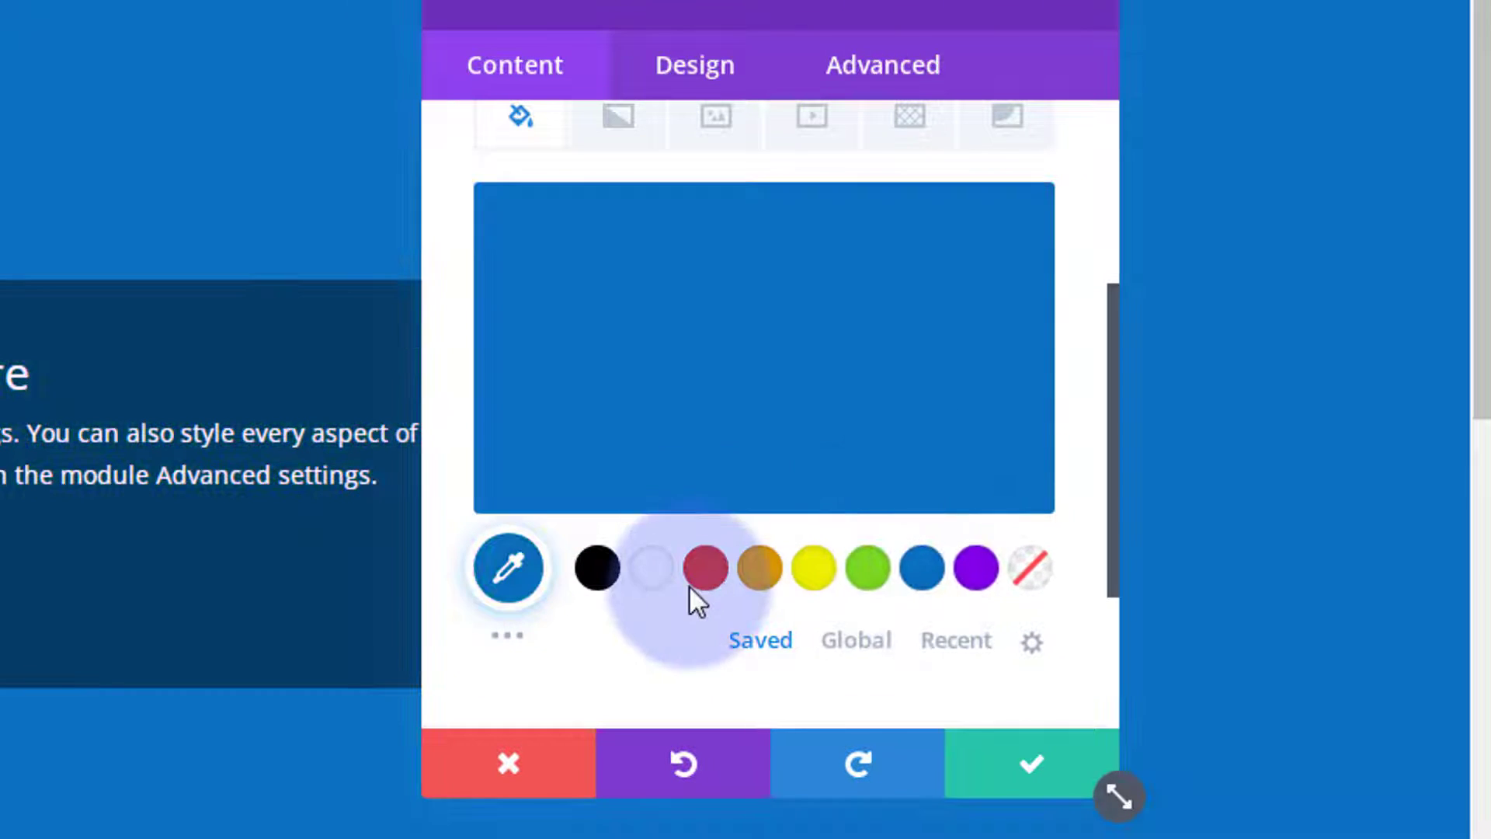
pyautogui.scroll(4, 691, 599)
pyautogui.scroll(-2, 692, 592)
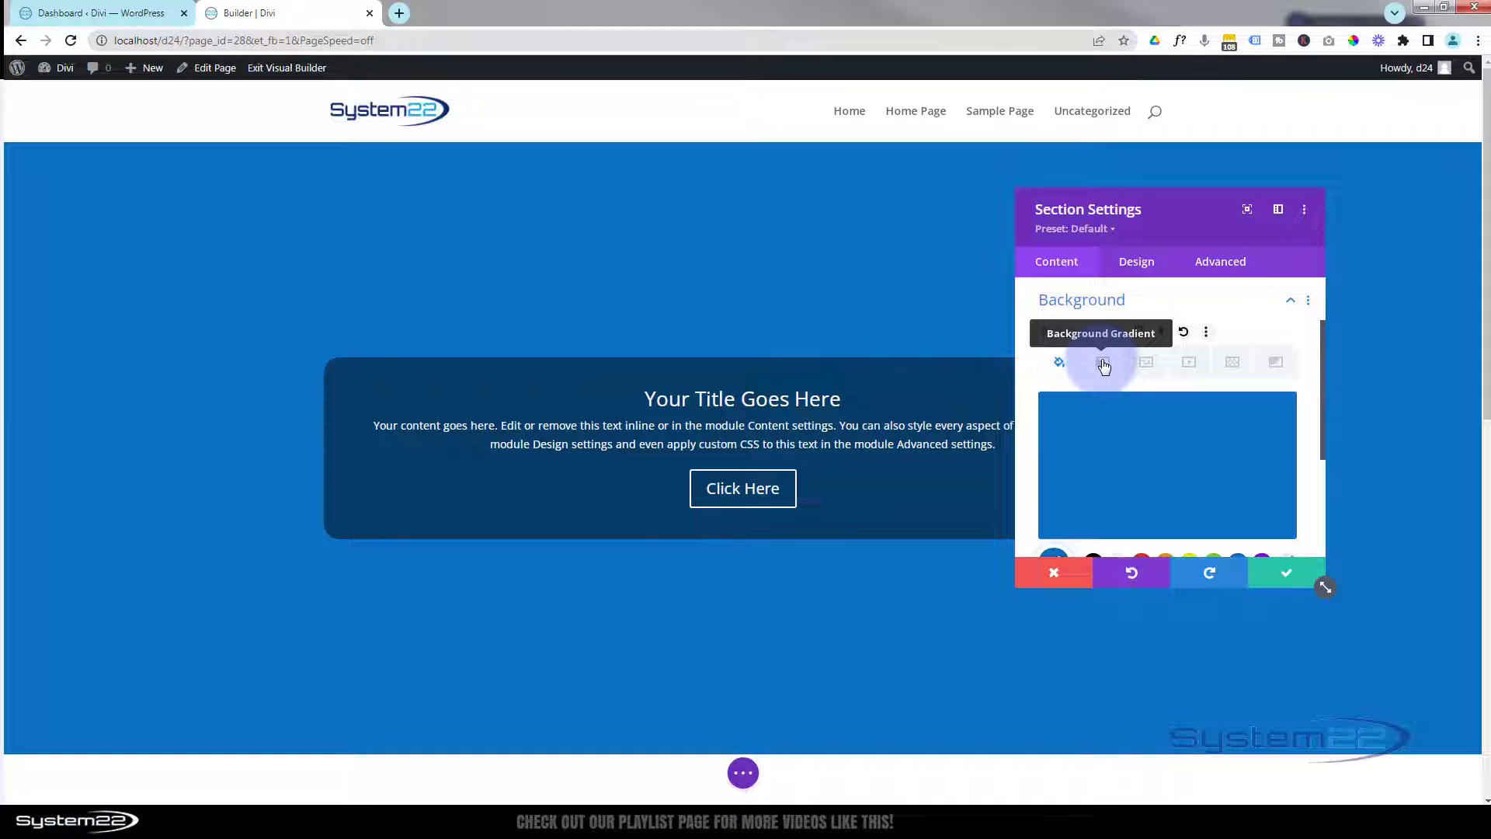
# Add a background gradient to the section with a red start stop and a purple end stop from the saved colors
pyautogui.click(1104, 365)
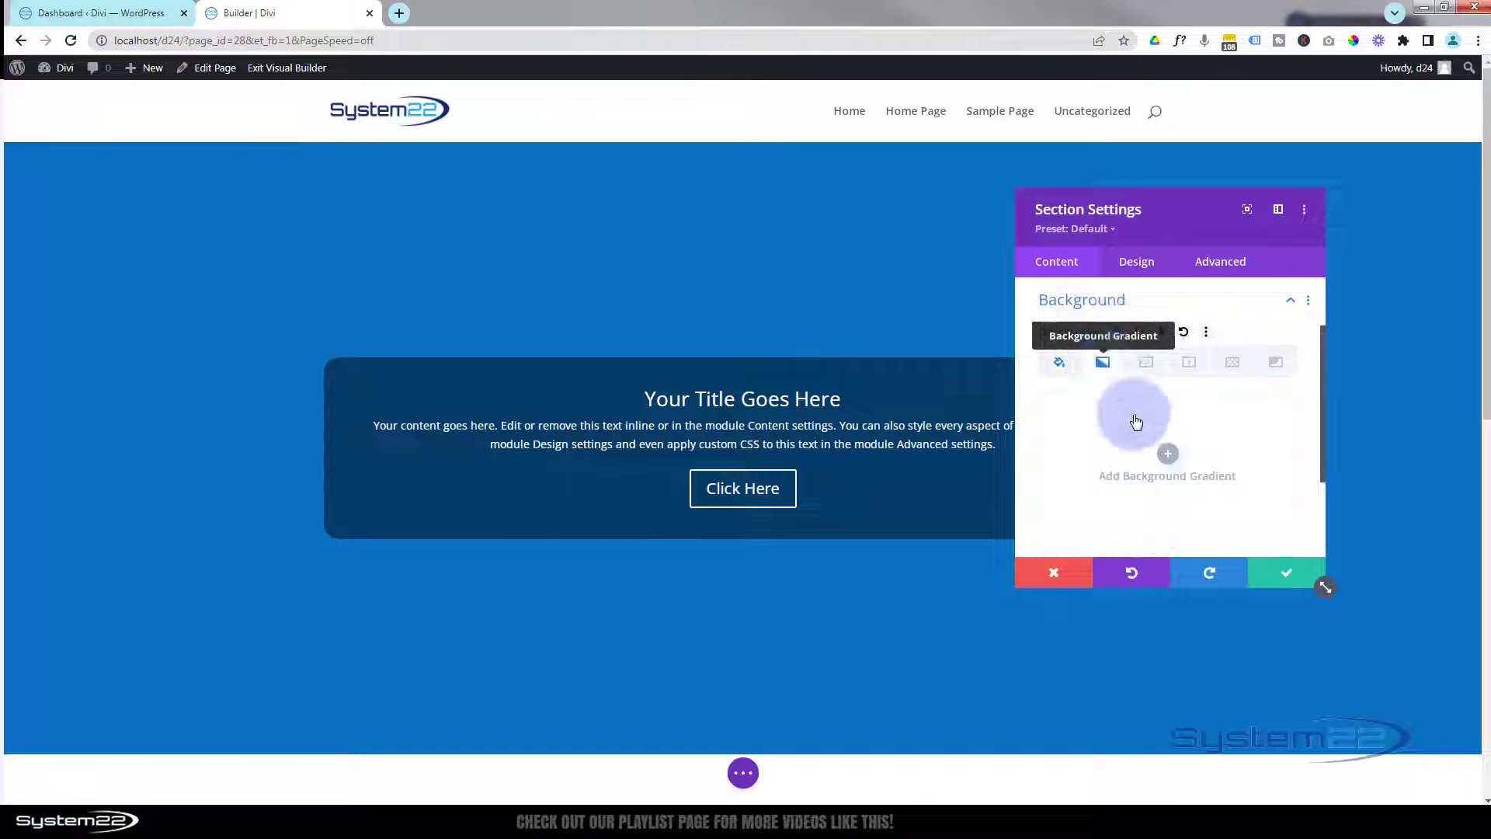
pyautogui.click(1168, 460)
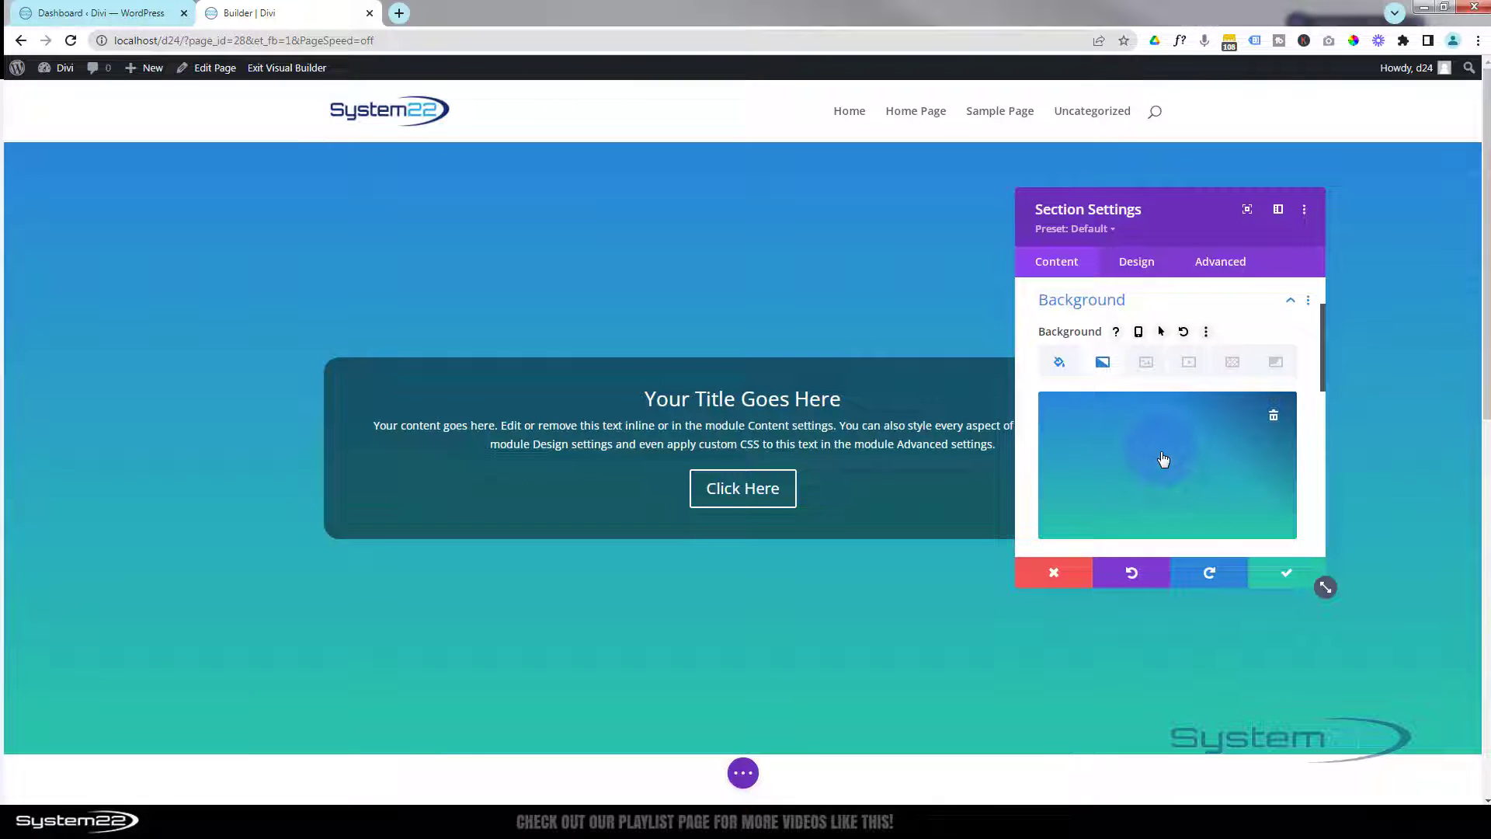
pyautogui.scroll(-3, 1163, 464)
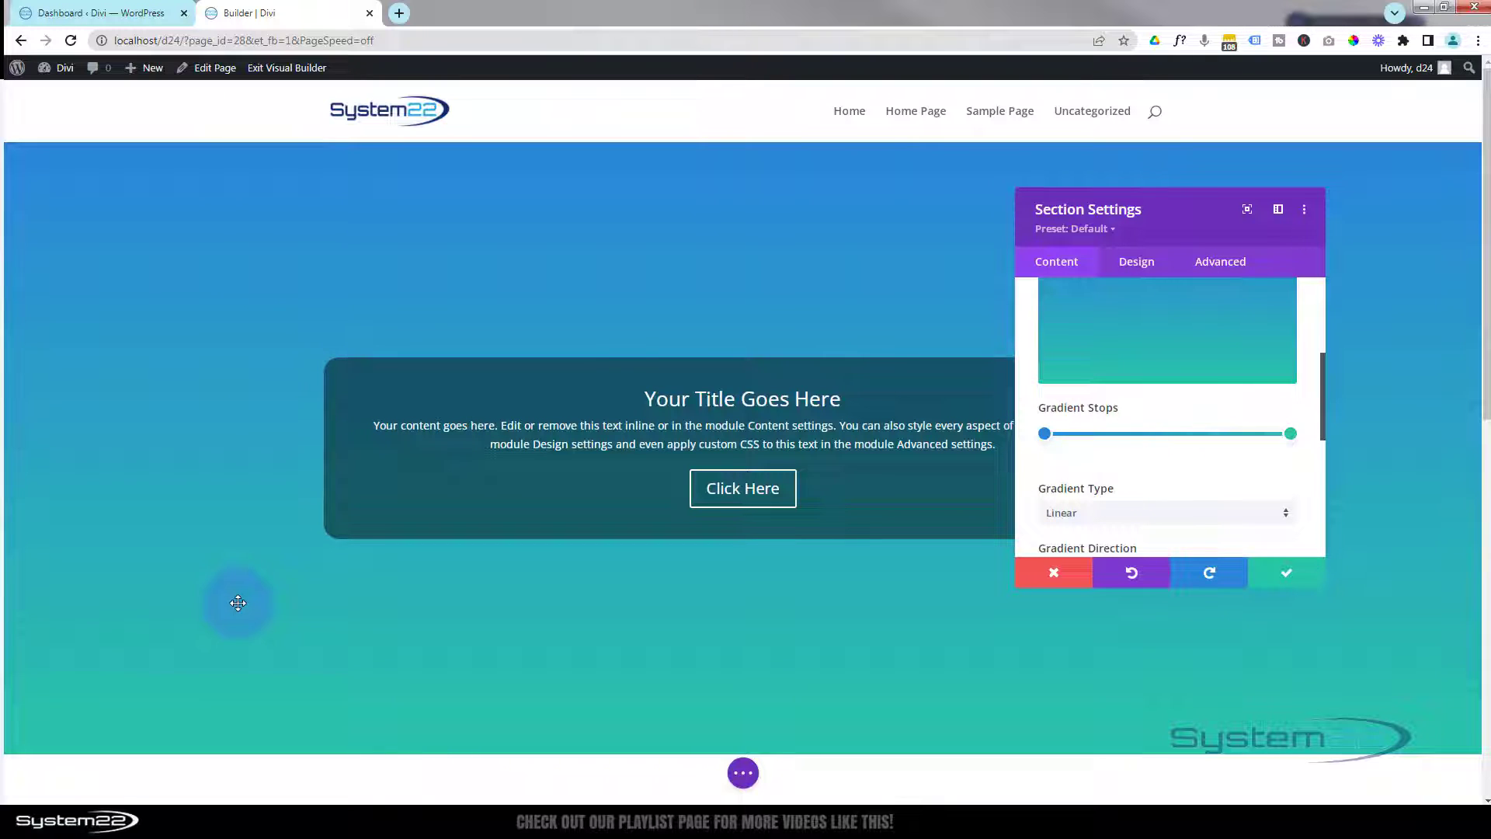
pyautogui.click(1044, 434)
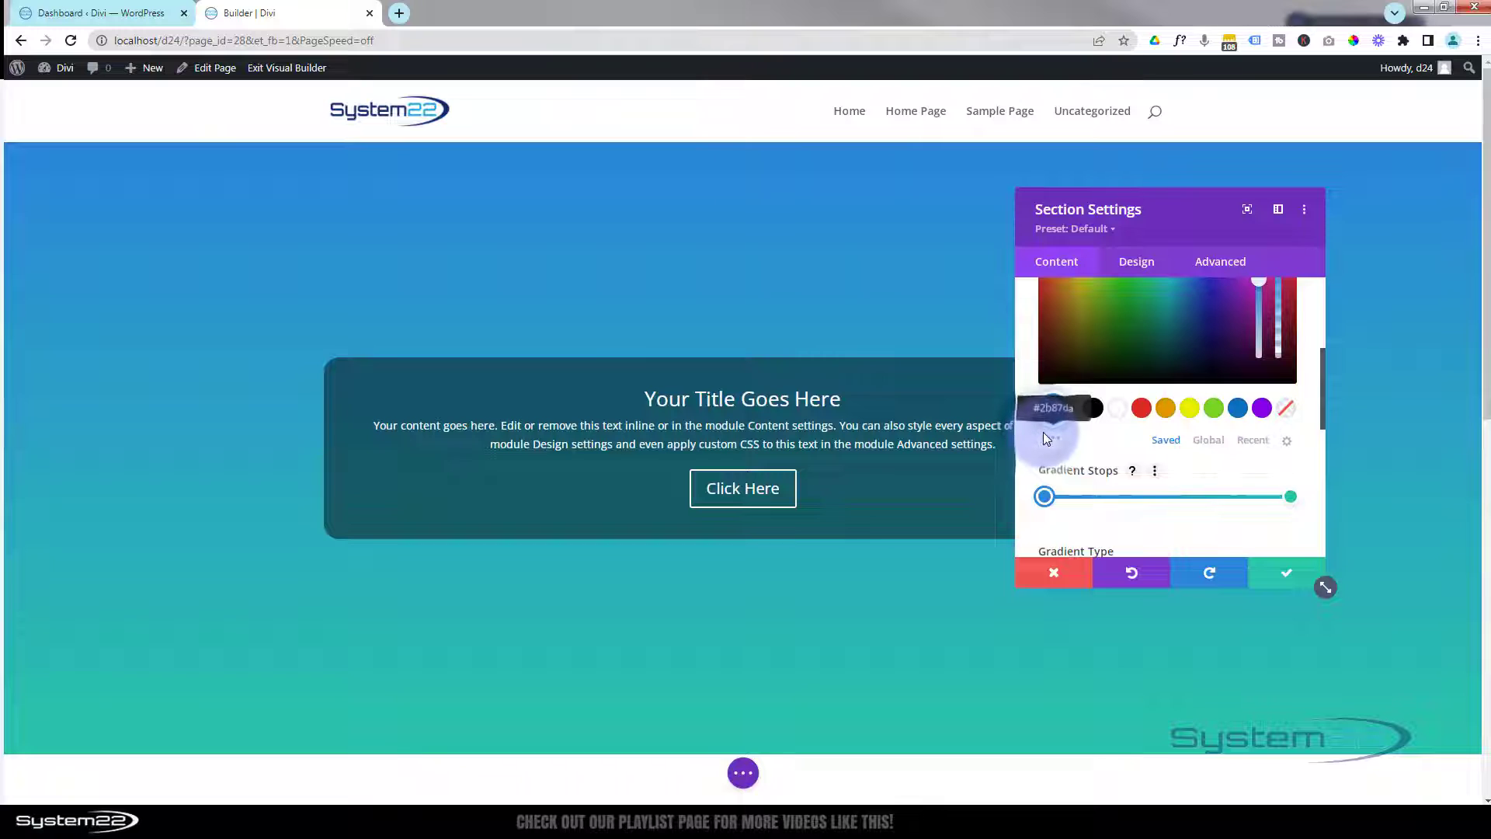
pyautogui.click(1141, 407)
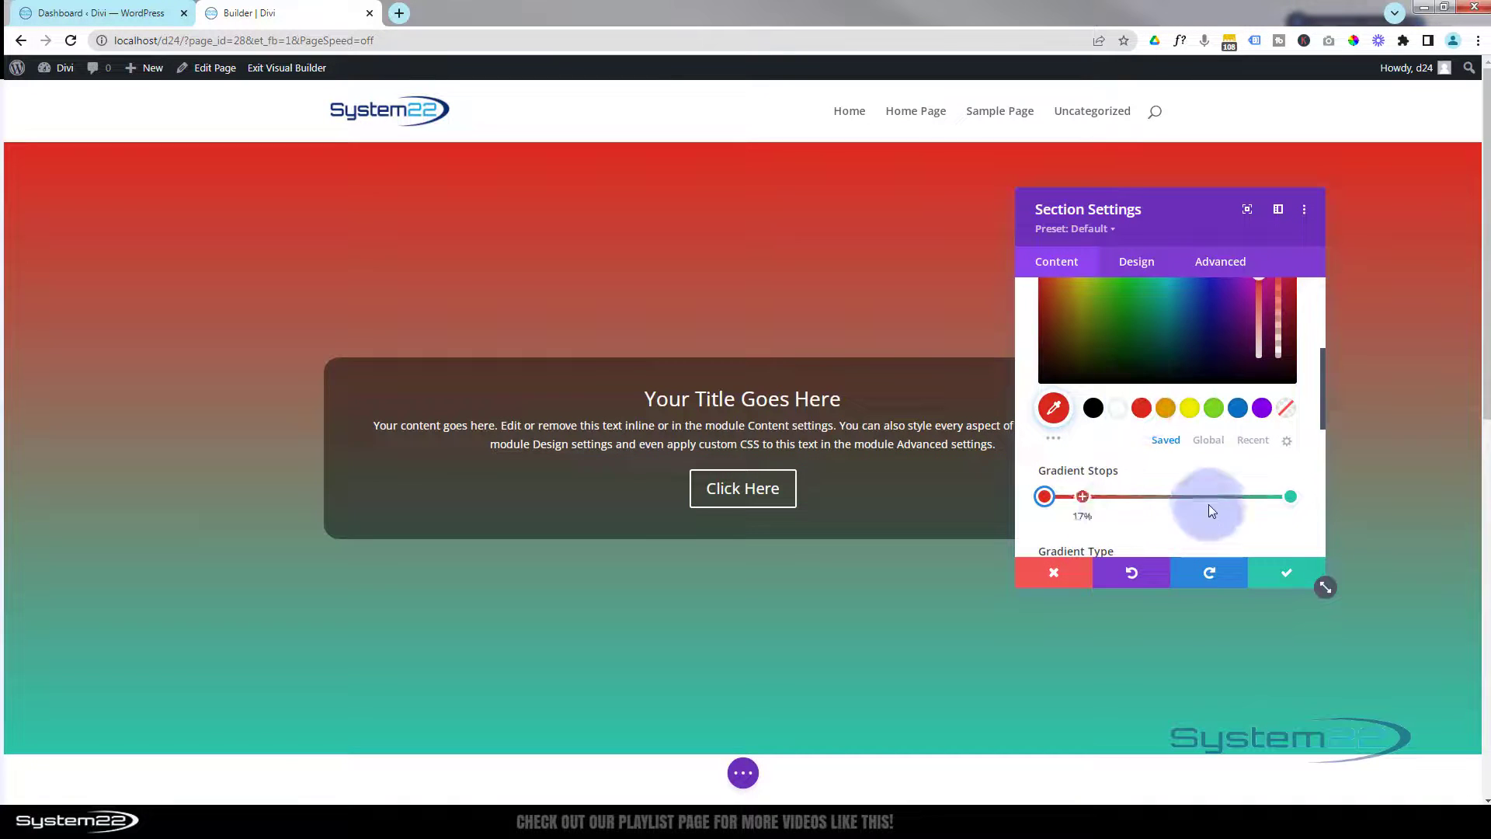
pyautogui.click(1290, 497)
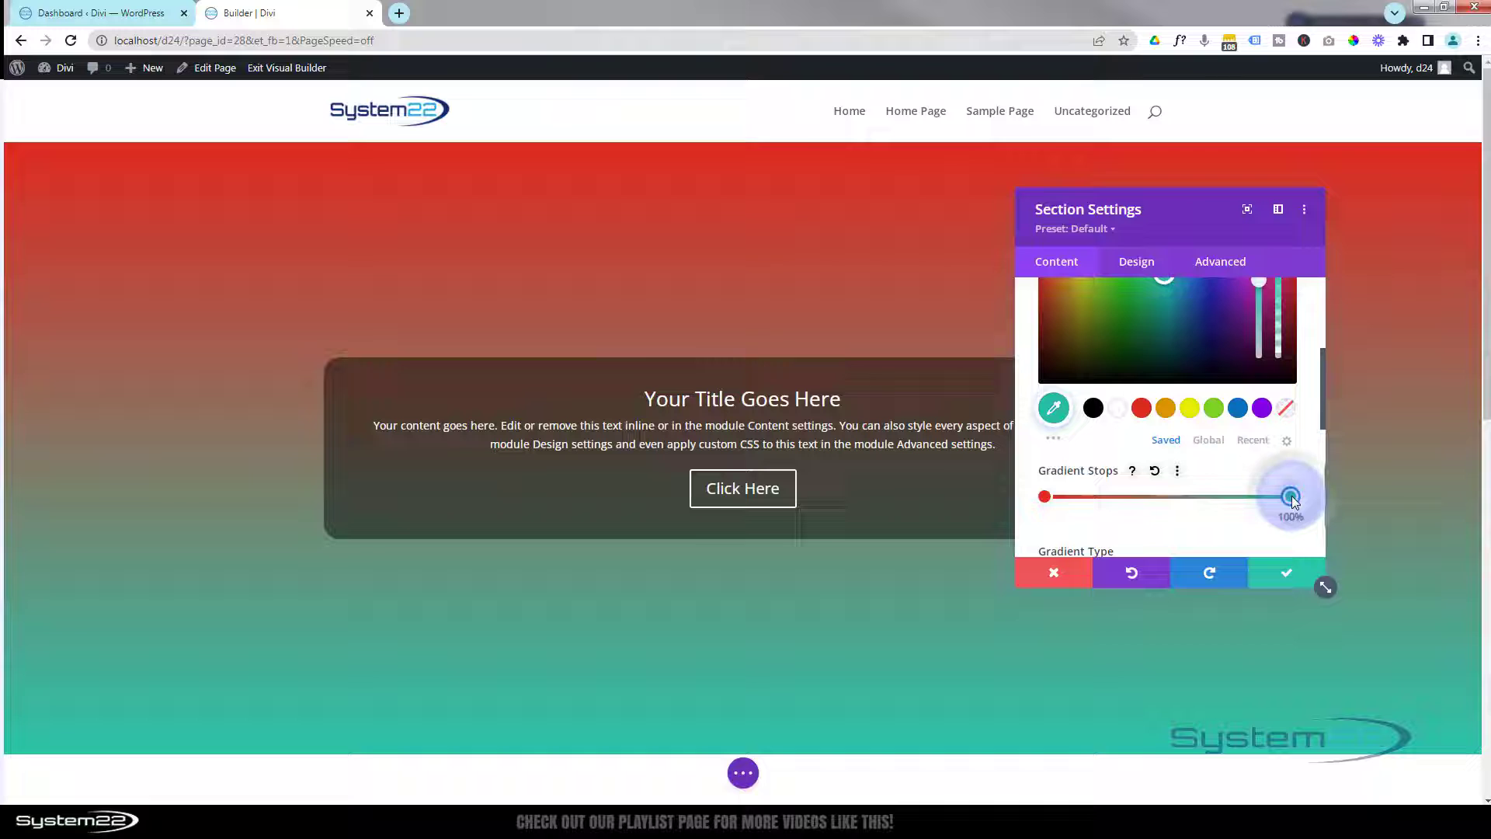
pyautogui.click(1263, 410)
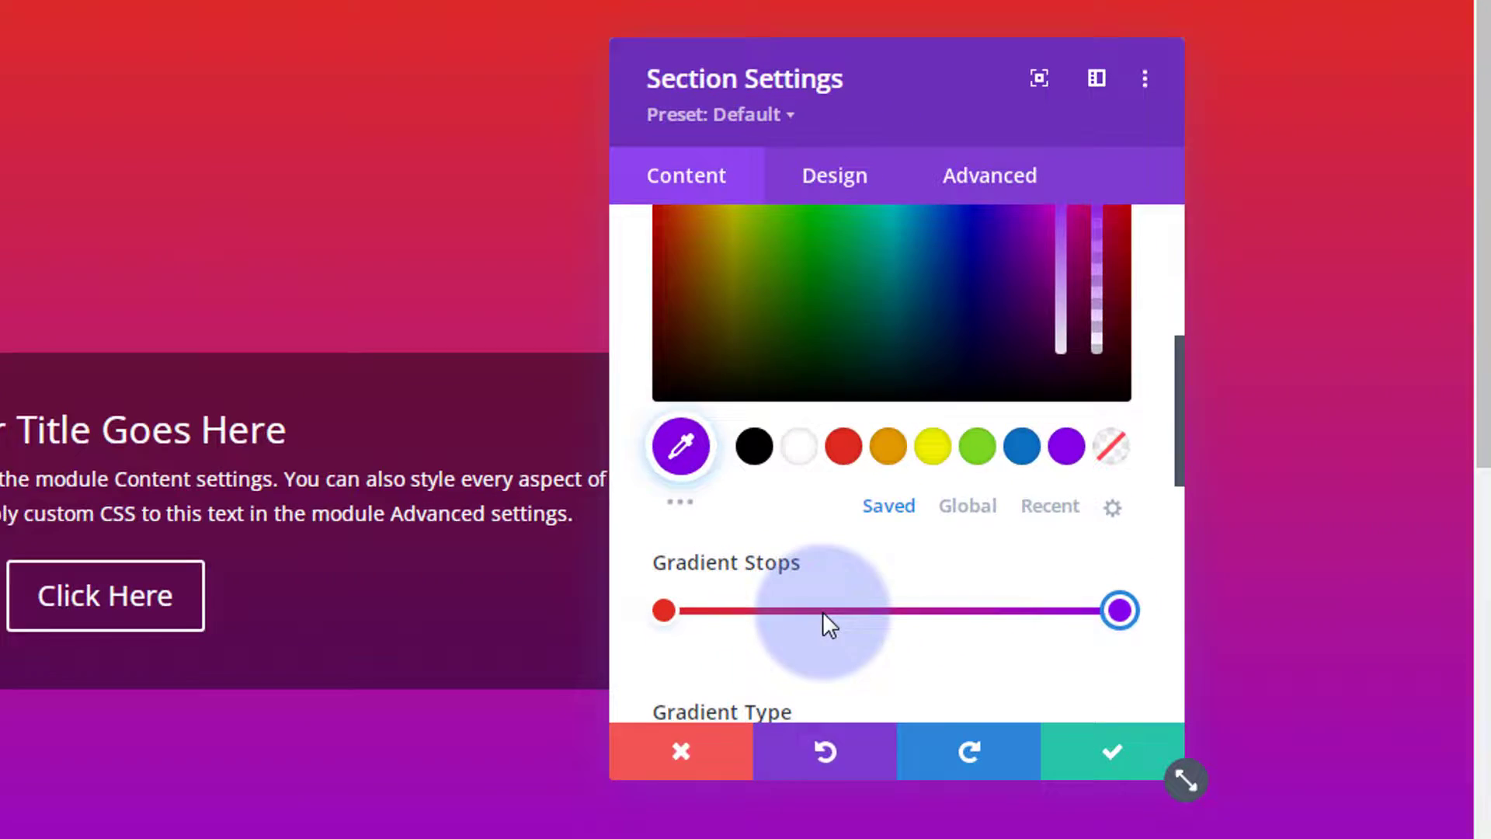
# Add a third gradient stop midway between the red and purple stops and color it white
pyautogui.moveTo(1134, 497); pyautogui.dragTo(1151, 495)
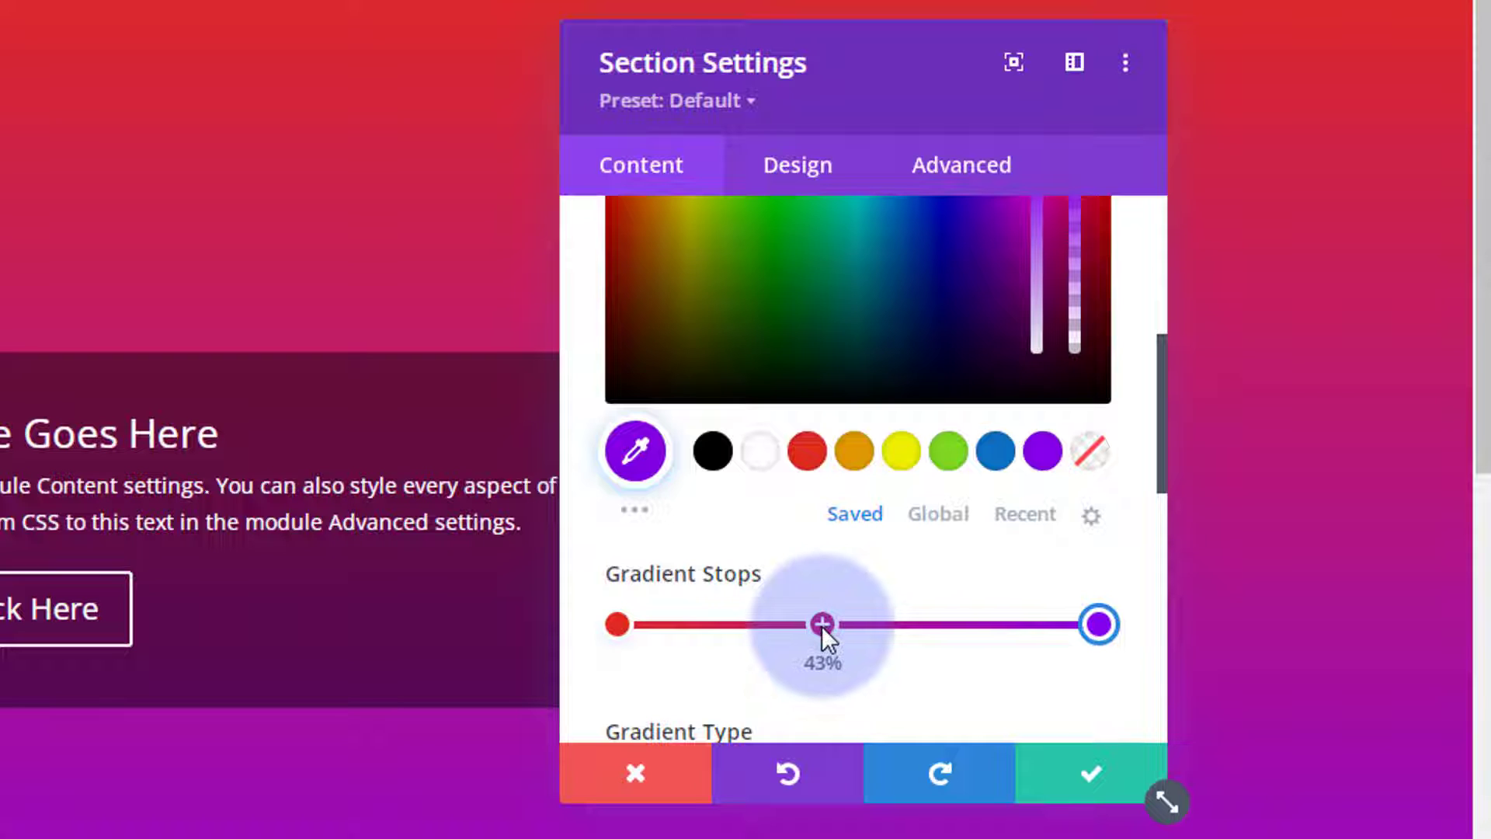
pyautogui.moveTo(823, 627); pyautogui.dragTo(859, 625)
pyautogui.click(859, 622)
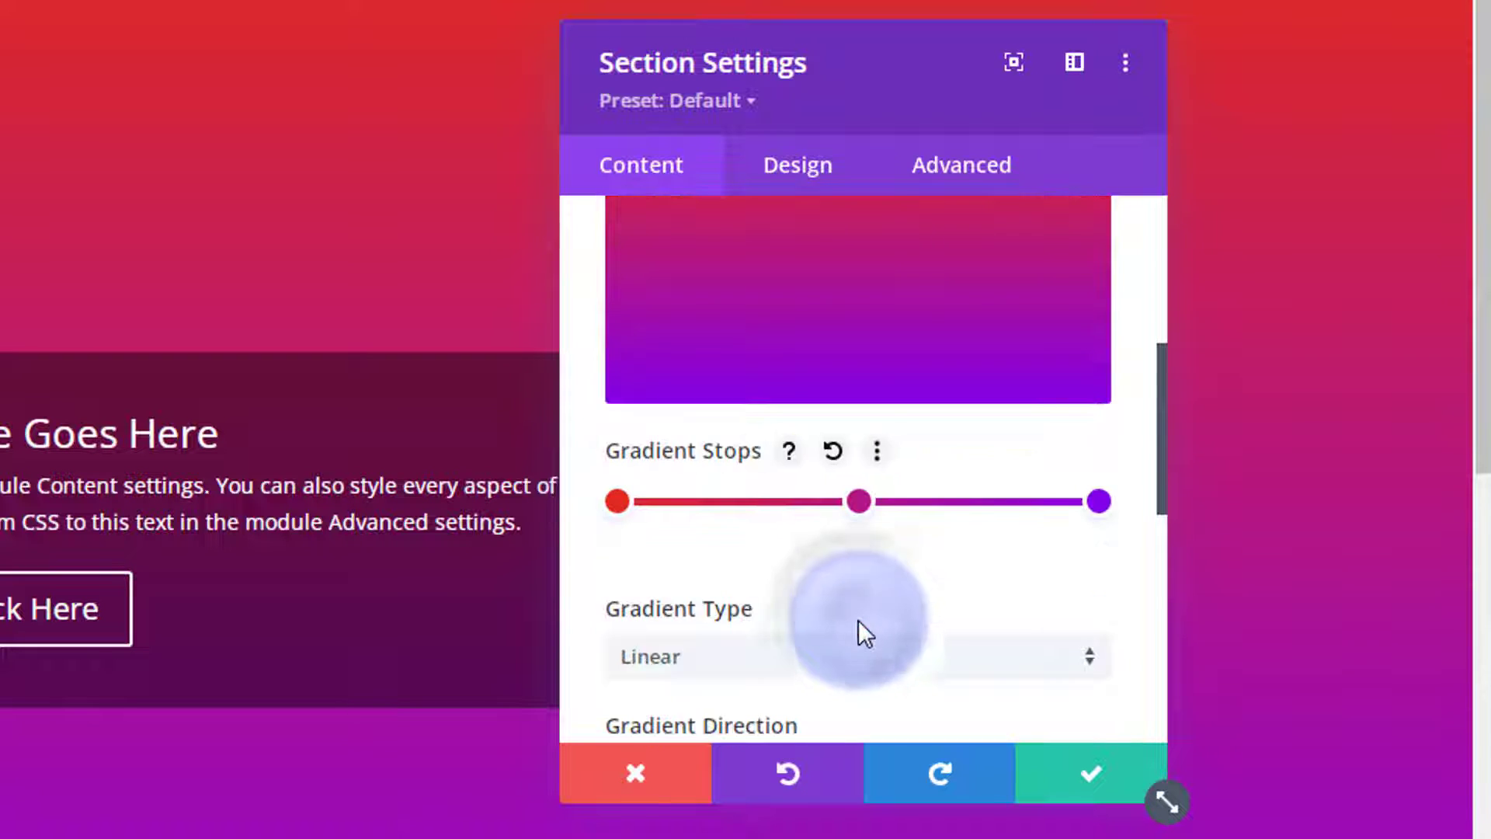
pyautogui.click(860, 500)
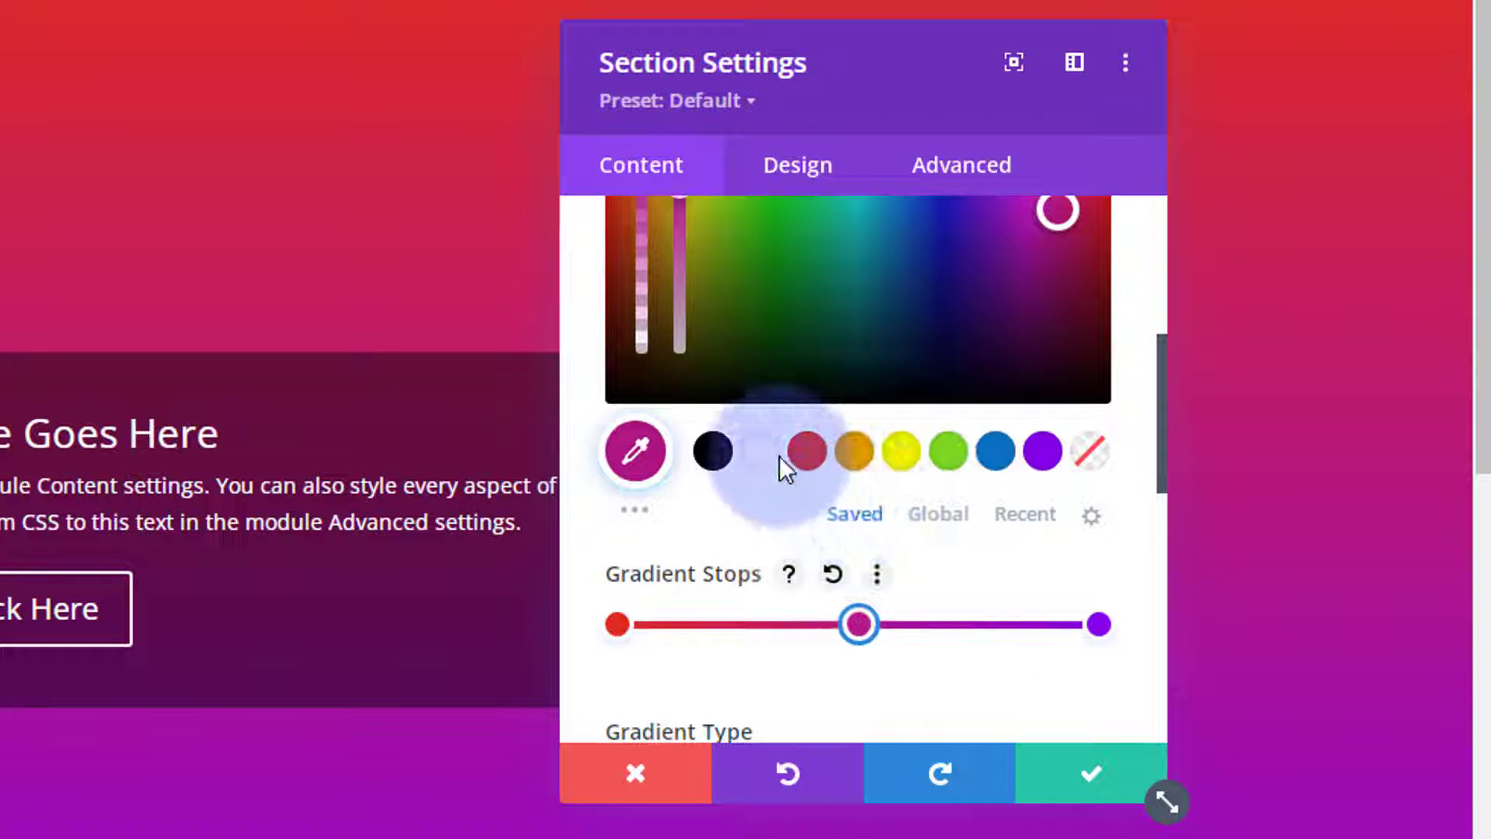
pyautogui.click(761, 457)
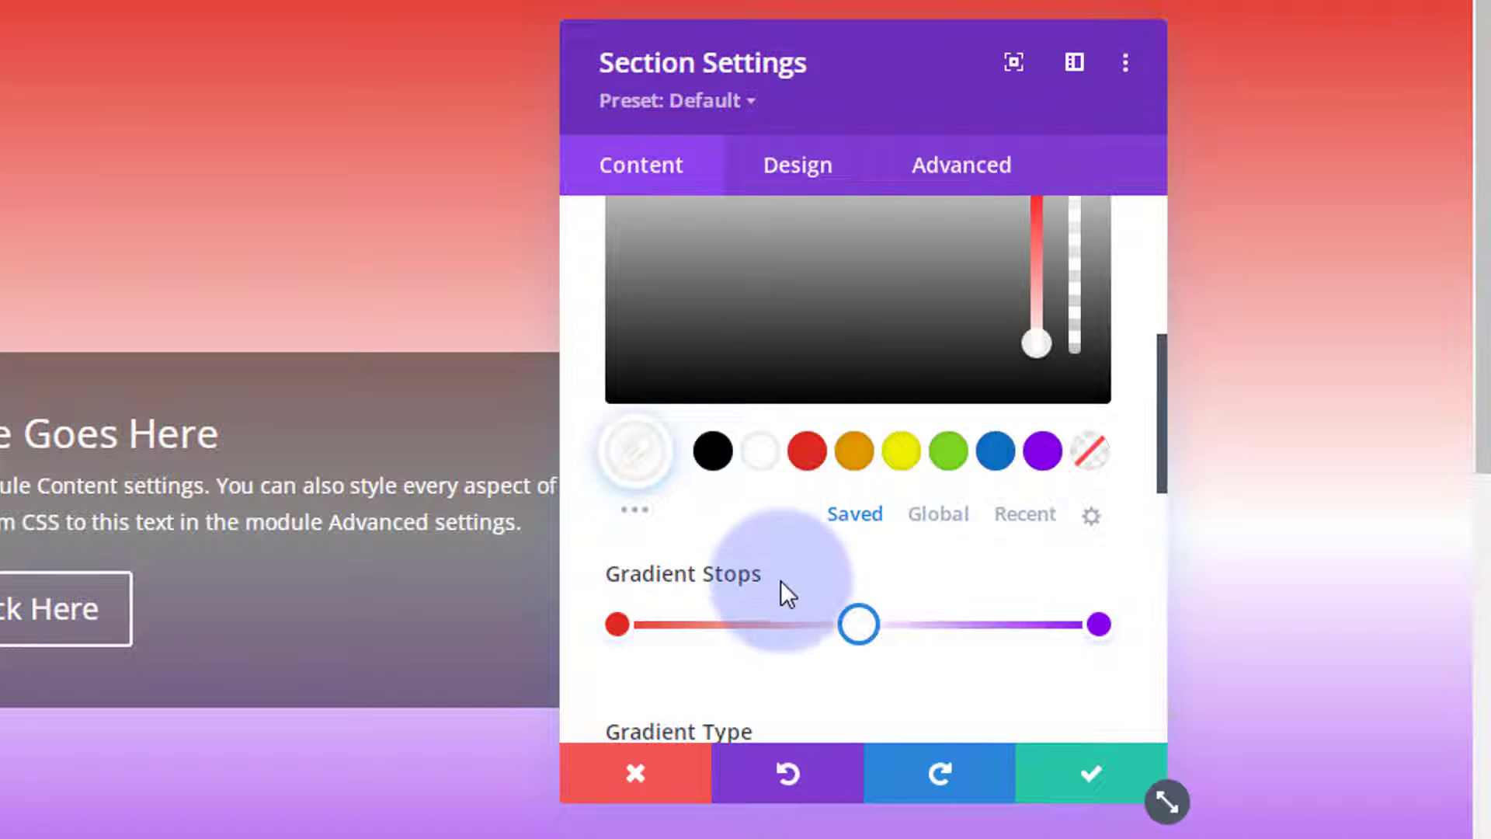
# Lower the opacity of the white middle gradient stop to about 0.54
pyautogui.scroll(4, 781, 586)
pyautogui.scroll(-2, 851, 514)
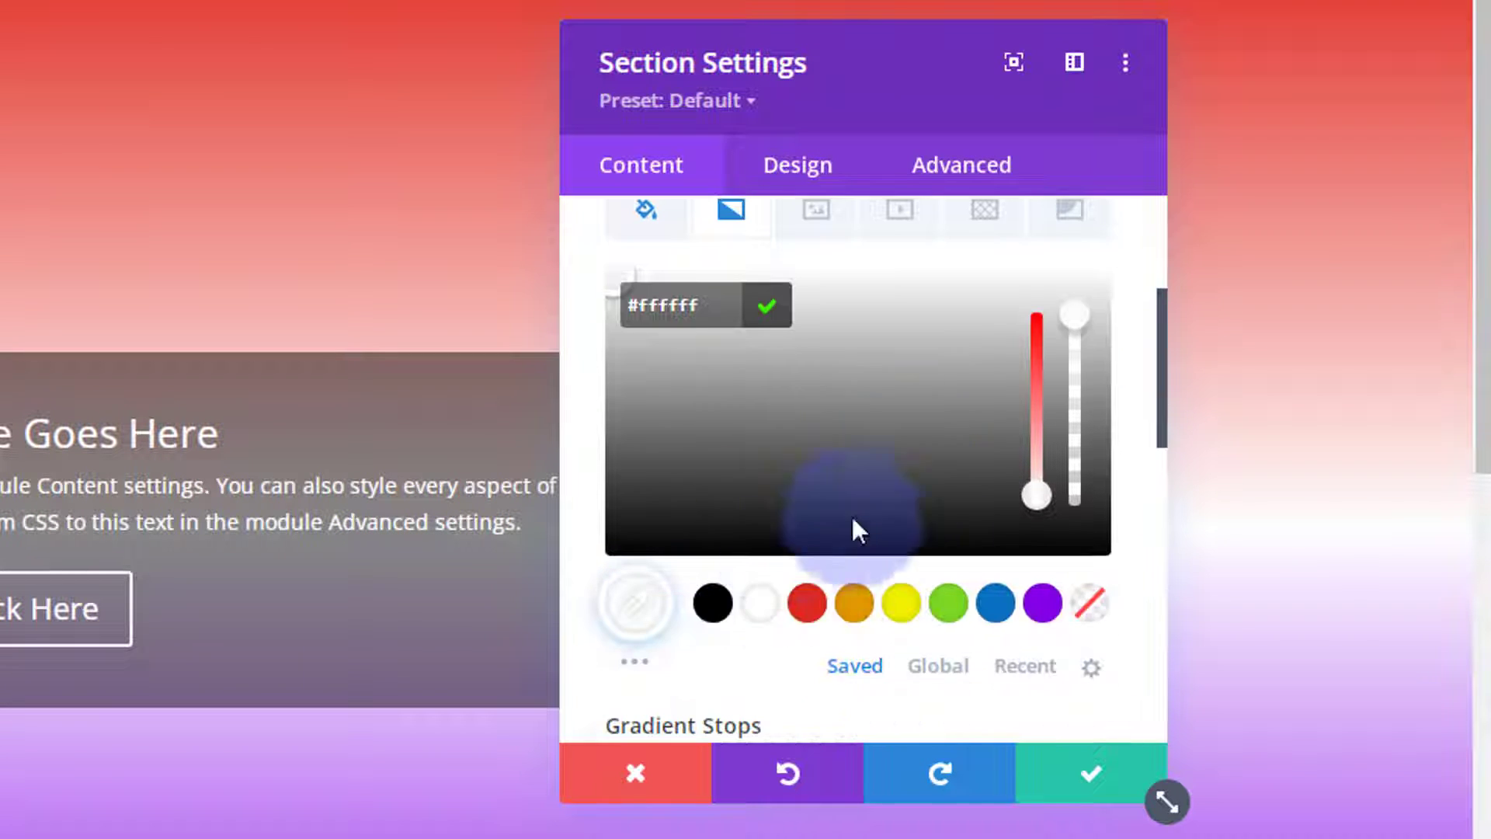
pyautogui.moveTo(1074, 332); pyautogui.dragTo(1070, 415)
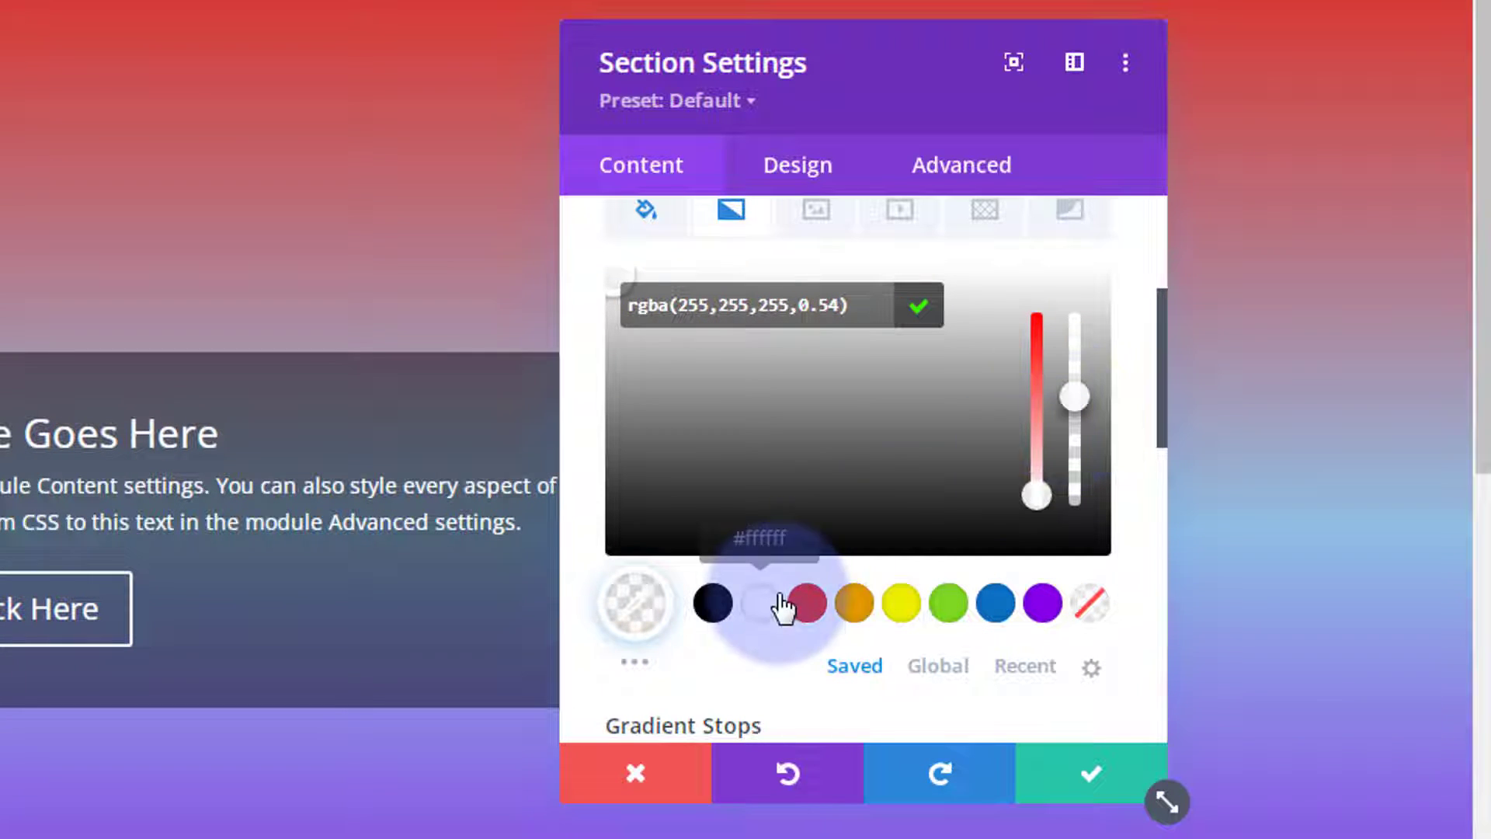
# Move the red gradient stop inward to about 27% and bring the purple stop closer to the white middle stop
pyautogui.scroll(-4, 786, 604)
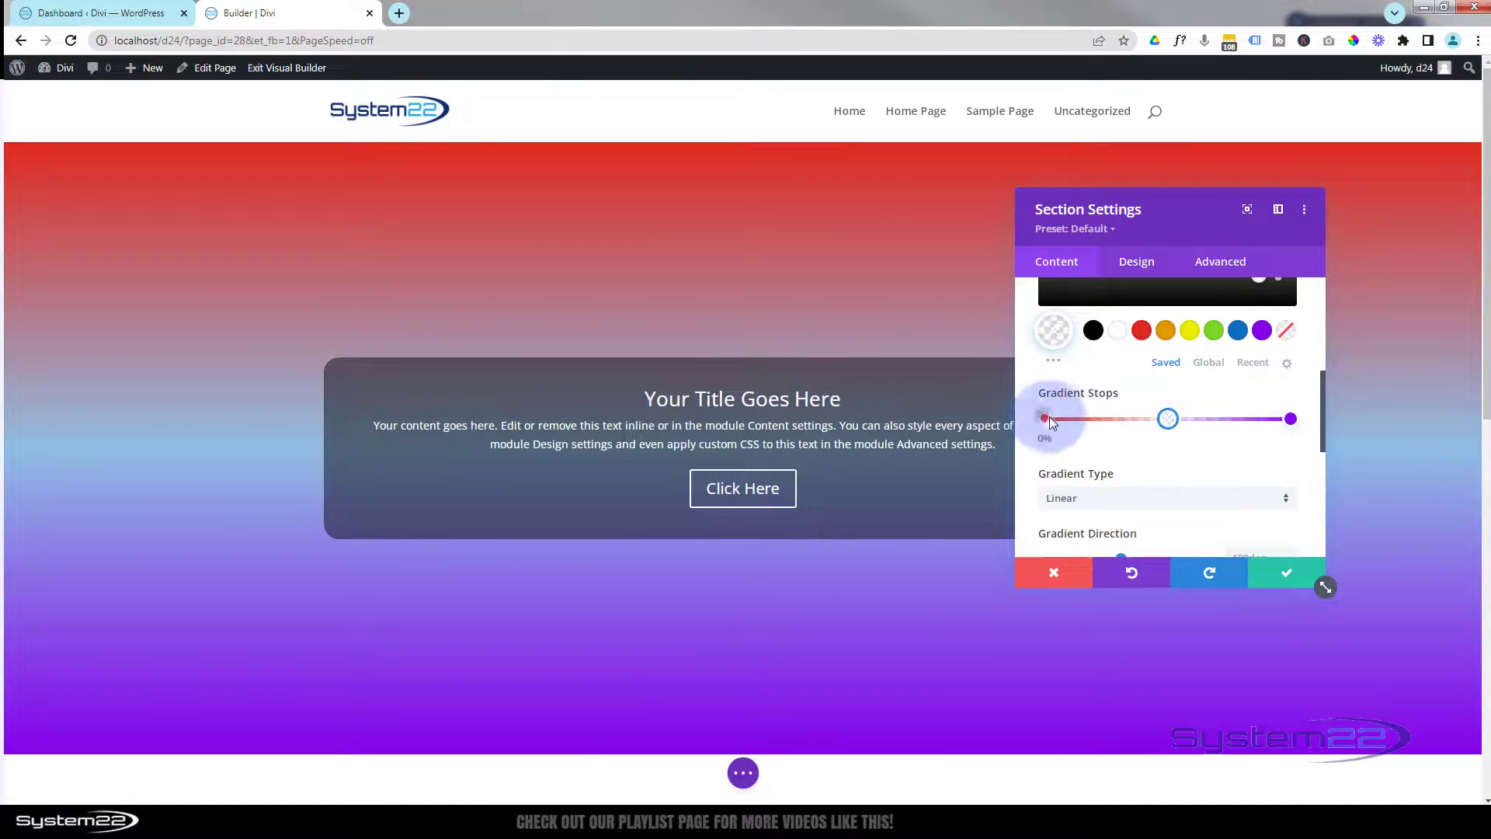
pyautogui.moveTo(1070, 418); pyautogui.dragTo(1112, 420)
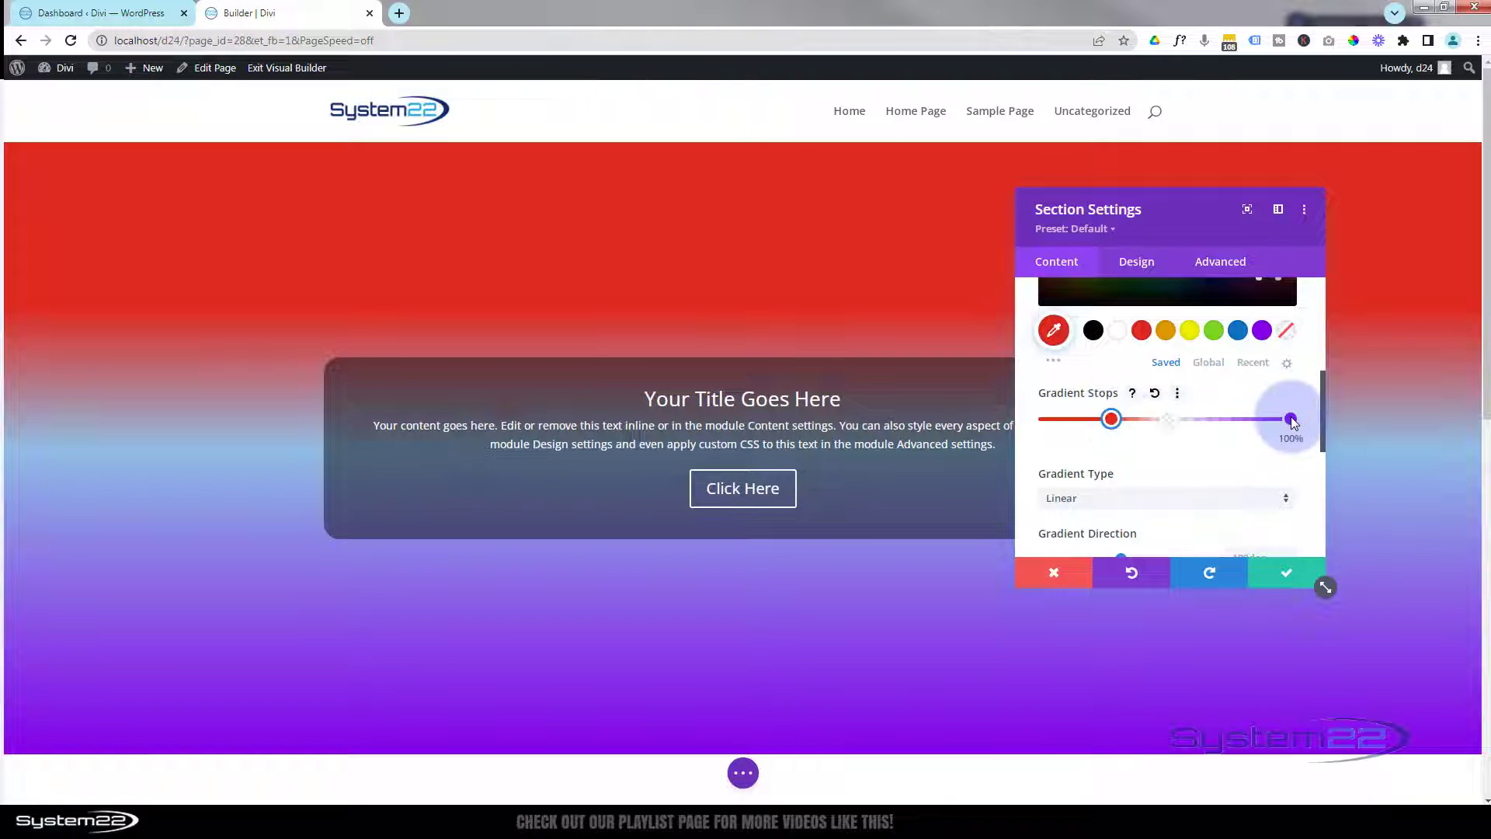
pyautogui.moveTo(1291, 420); pyautogui.dragTo(1214, 420)
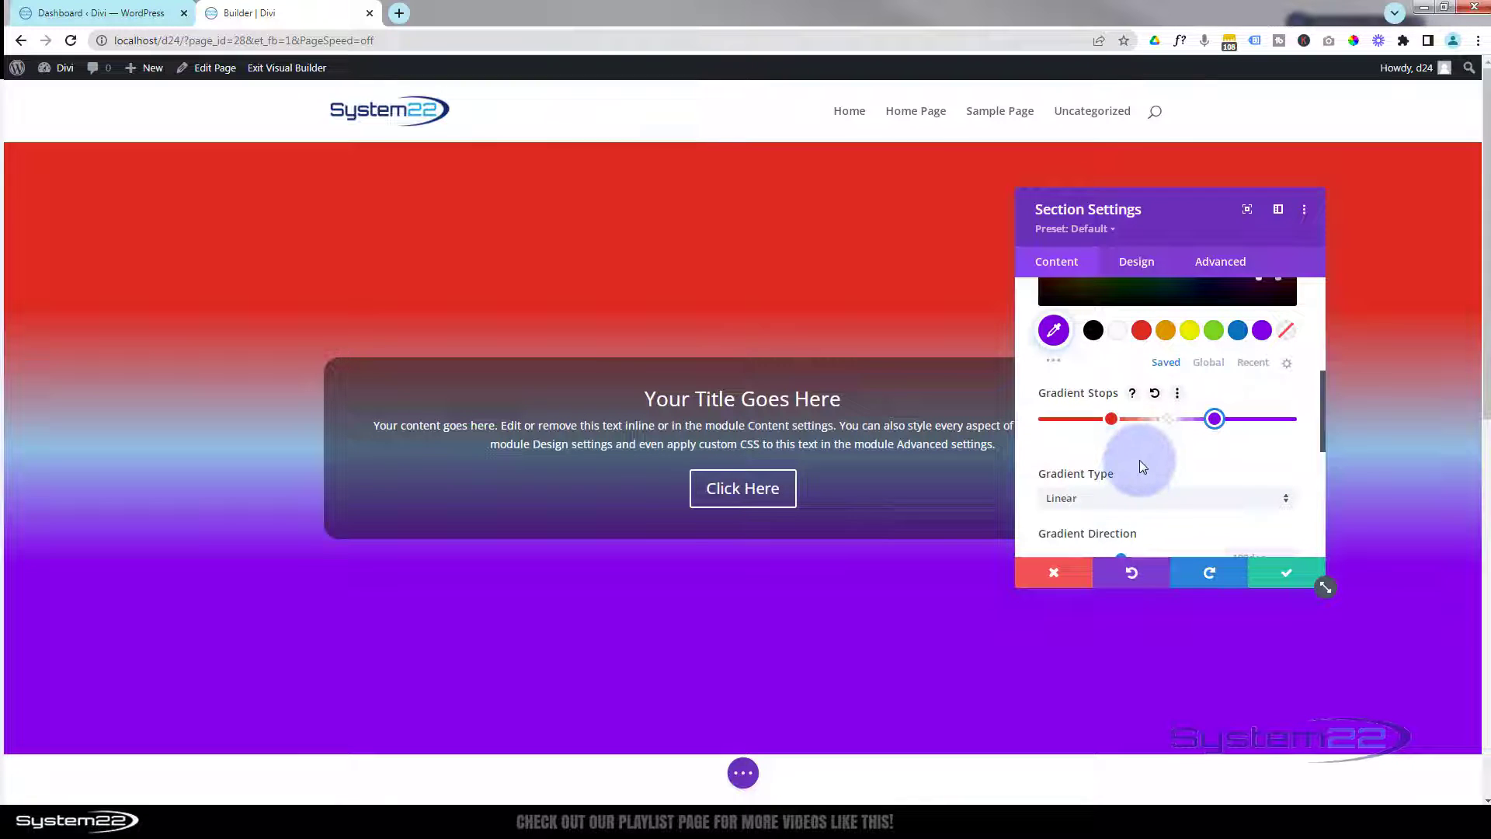
# Try the Circular, Elliptical and Conical gradient types on the section background
pyautogui.scroll(-1, 1156, 431)
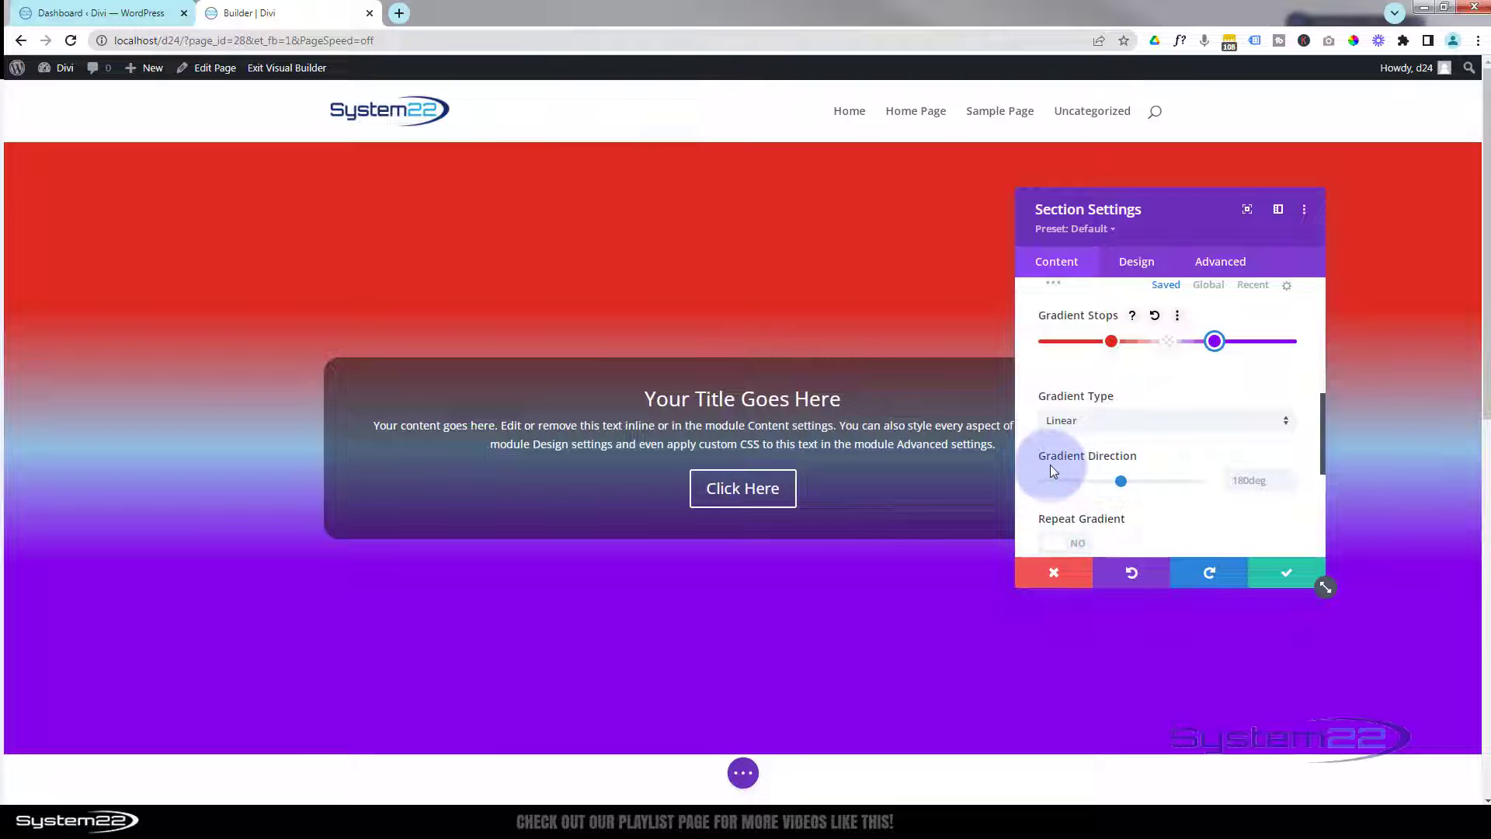
pyautogui.scroll(-1, 1095, 427)
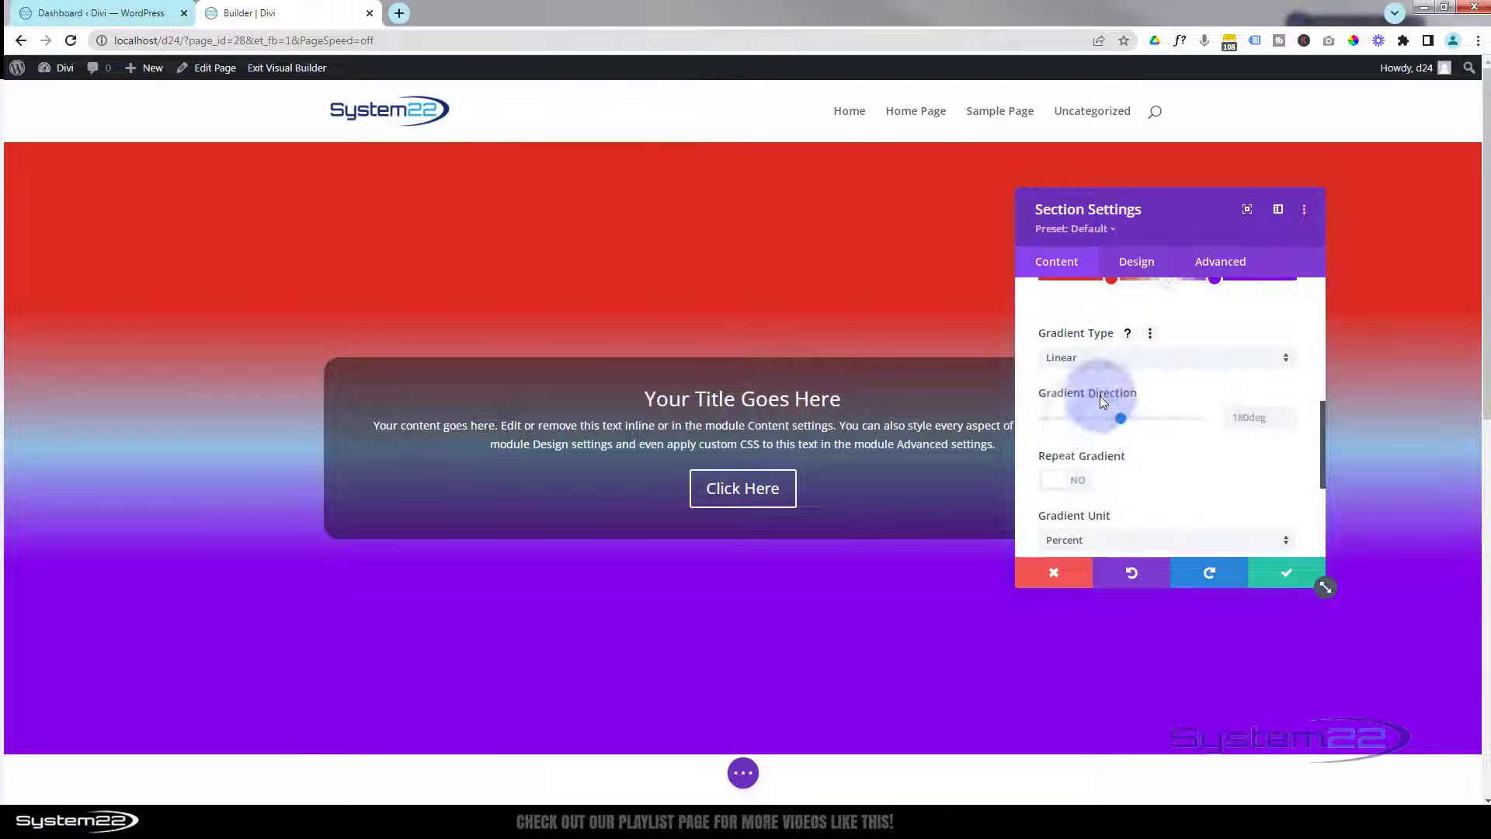
pyautogui.click(1091, 356)
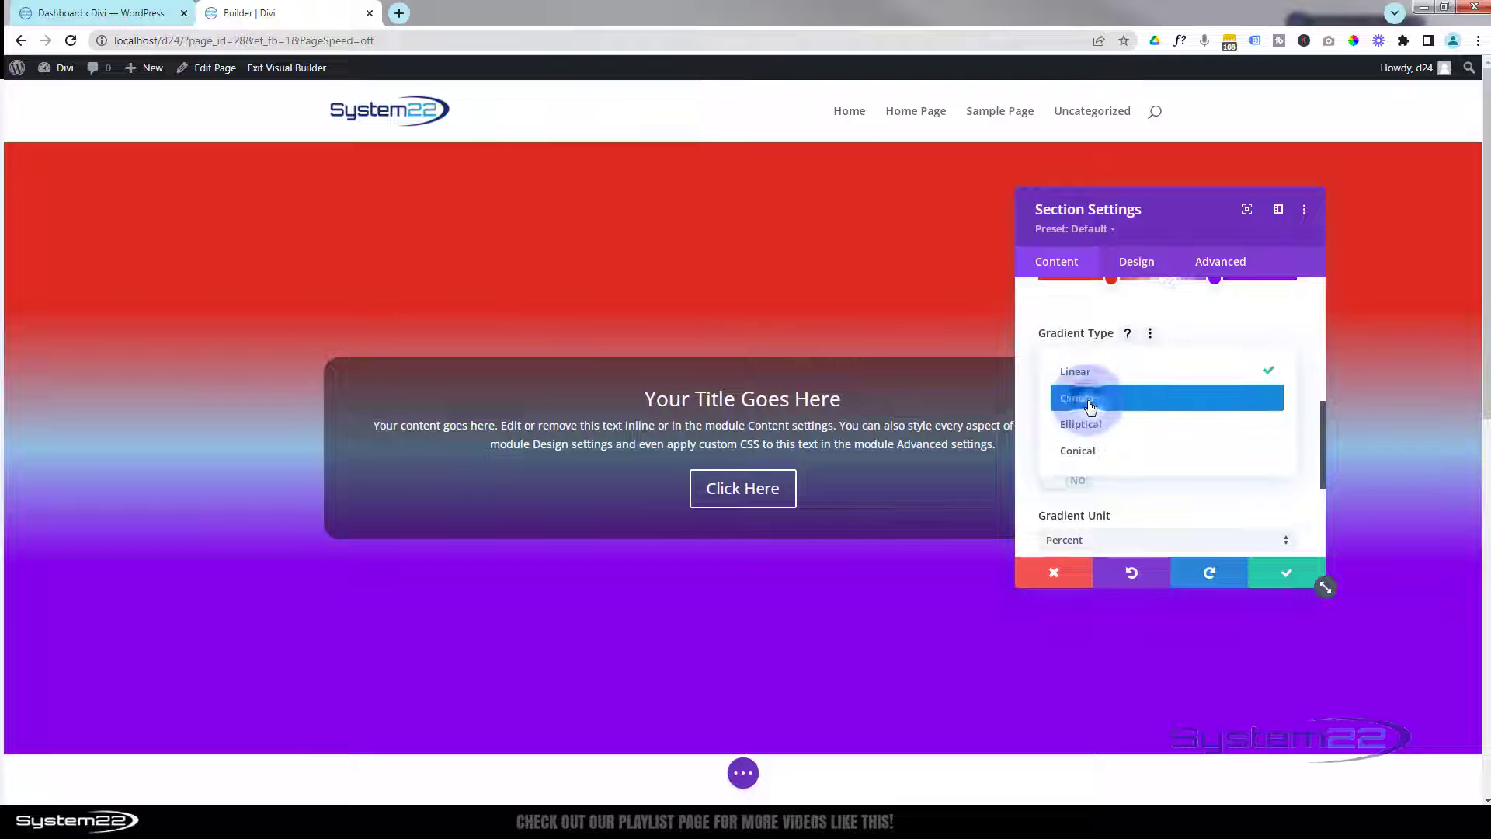
pyautogui.click(1091, 399)
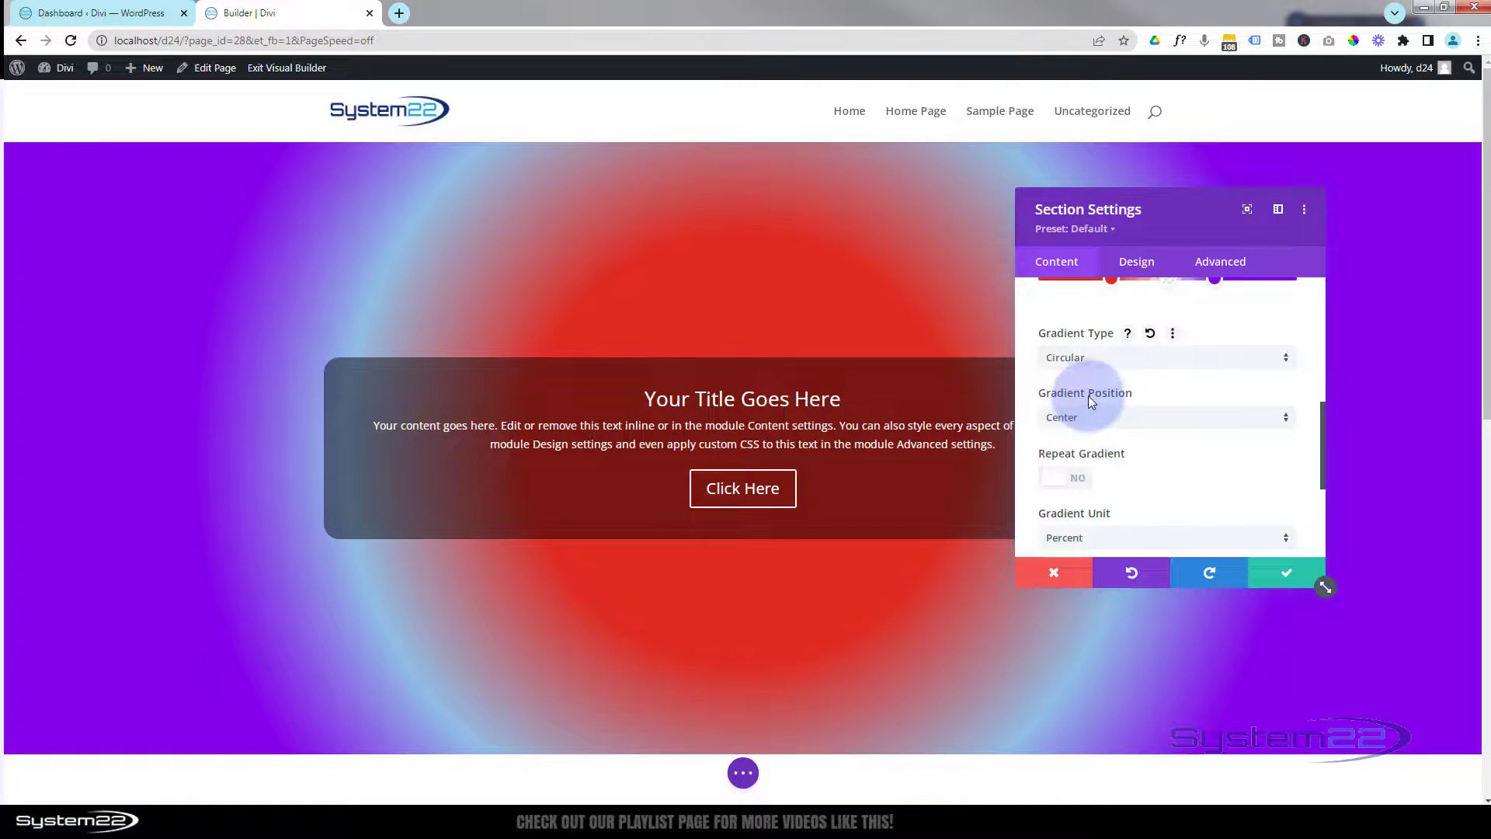
pyautogui.click(1091, 357)
pyautogui.click(1098, 430)
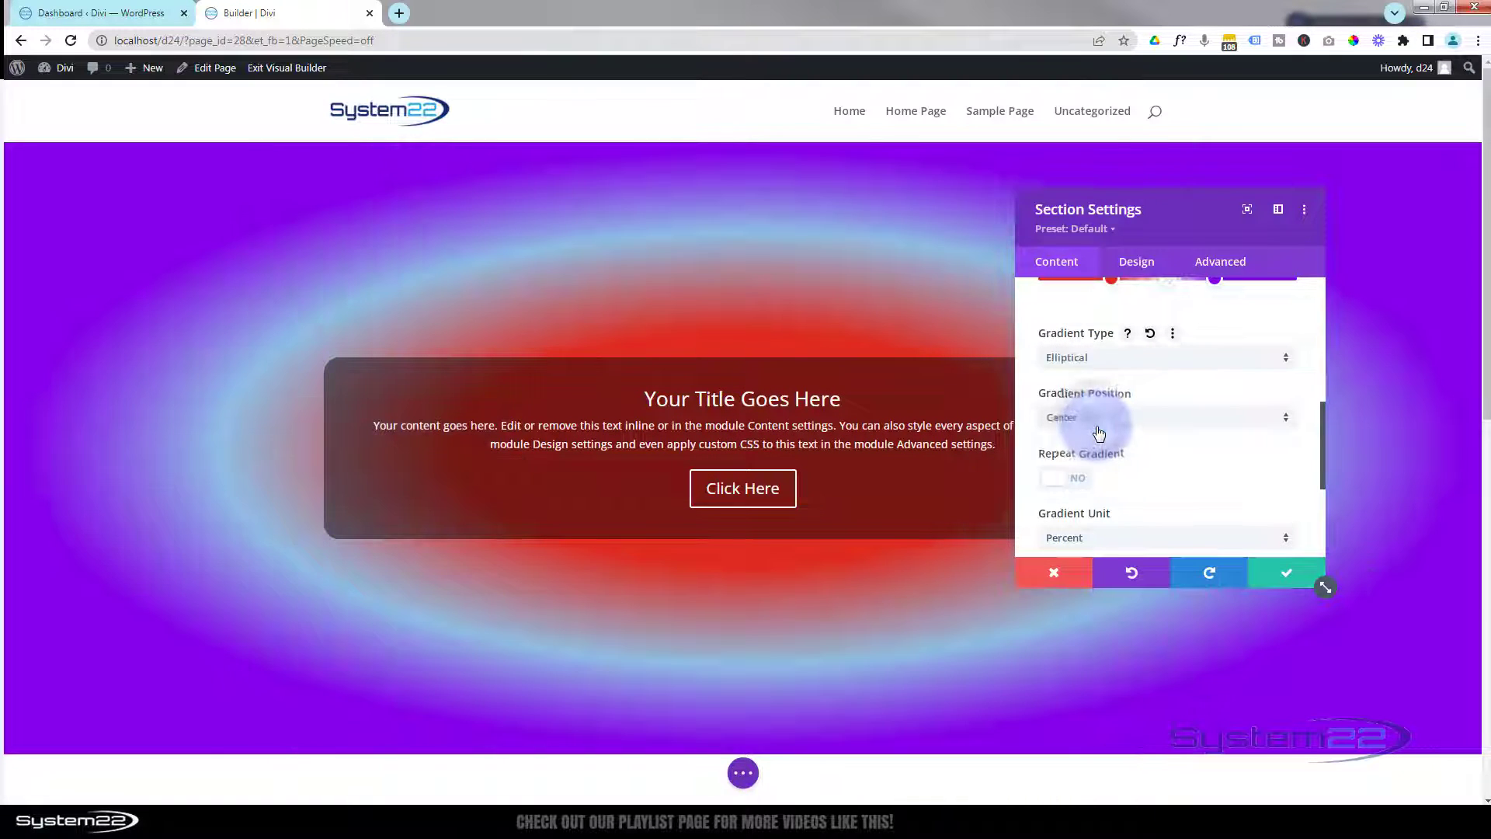
pyautogui.click(1102, 364)
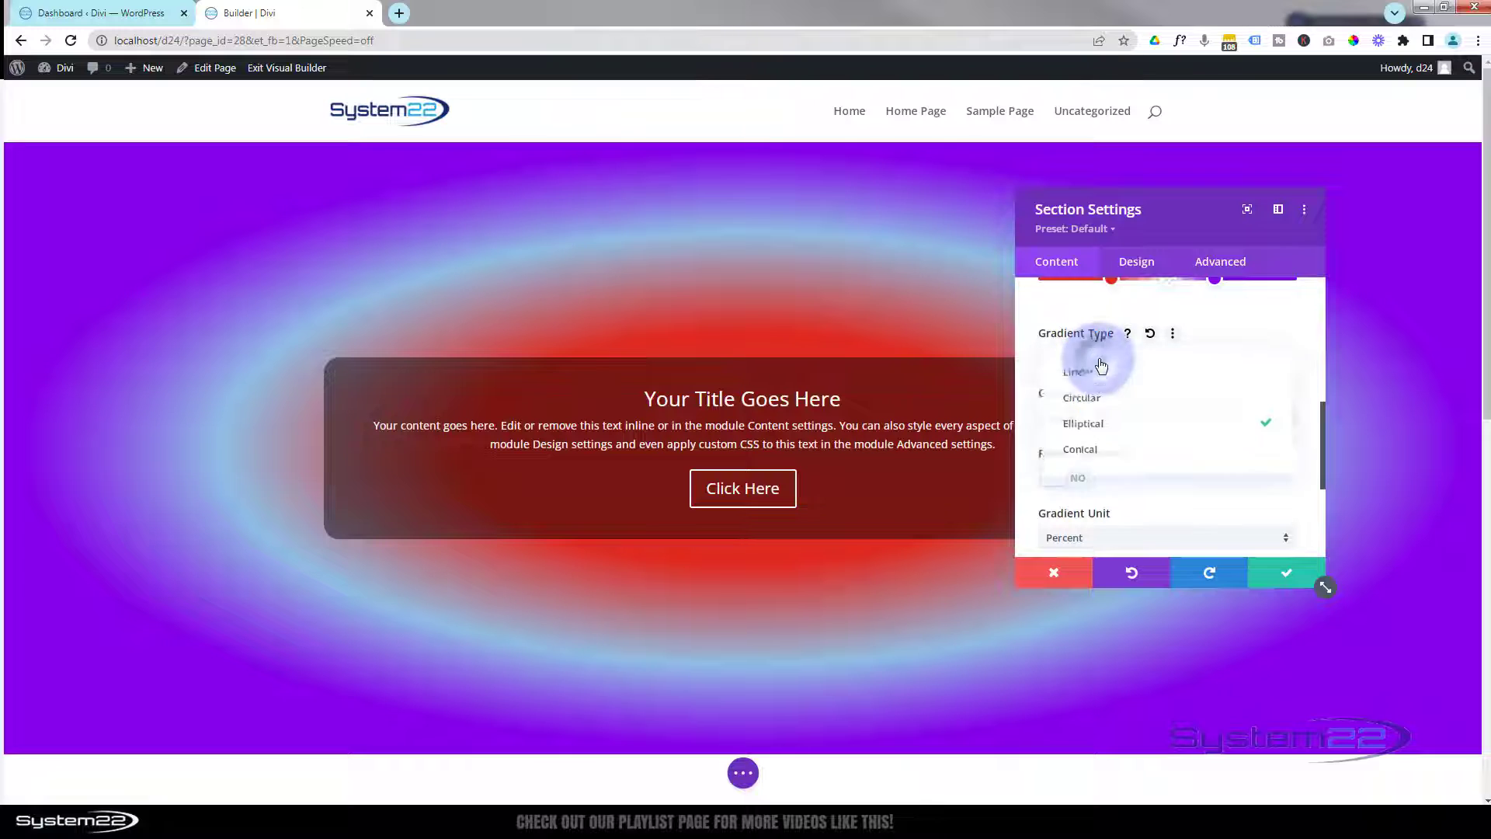
pyautogui.click(1098, 447)
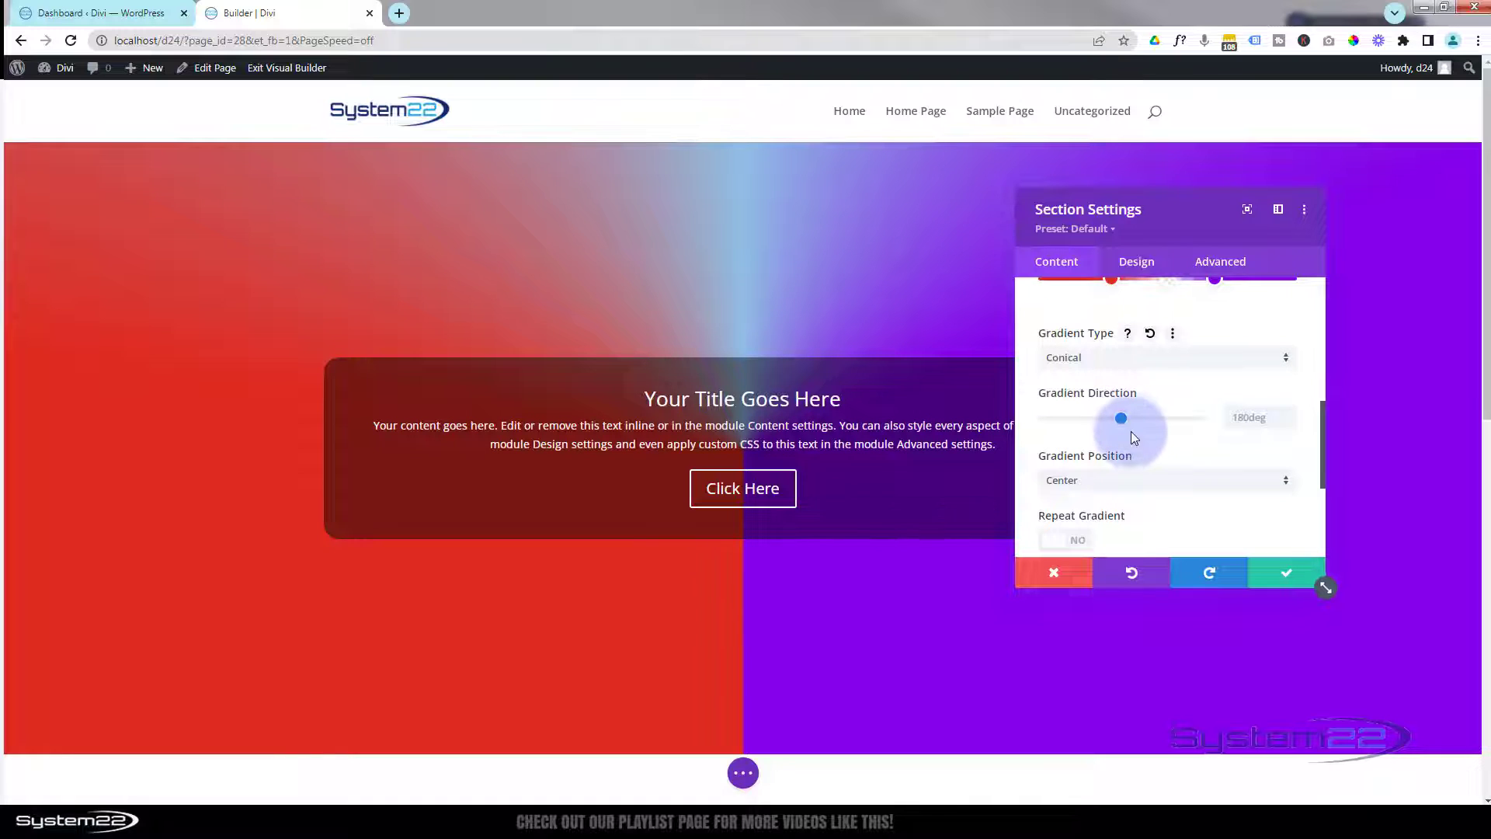
# Remove the semi-transparent white middle stop from the gradient
pyautogui.scroll(2, 1130, 434)
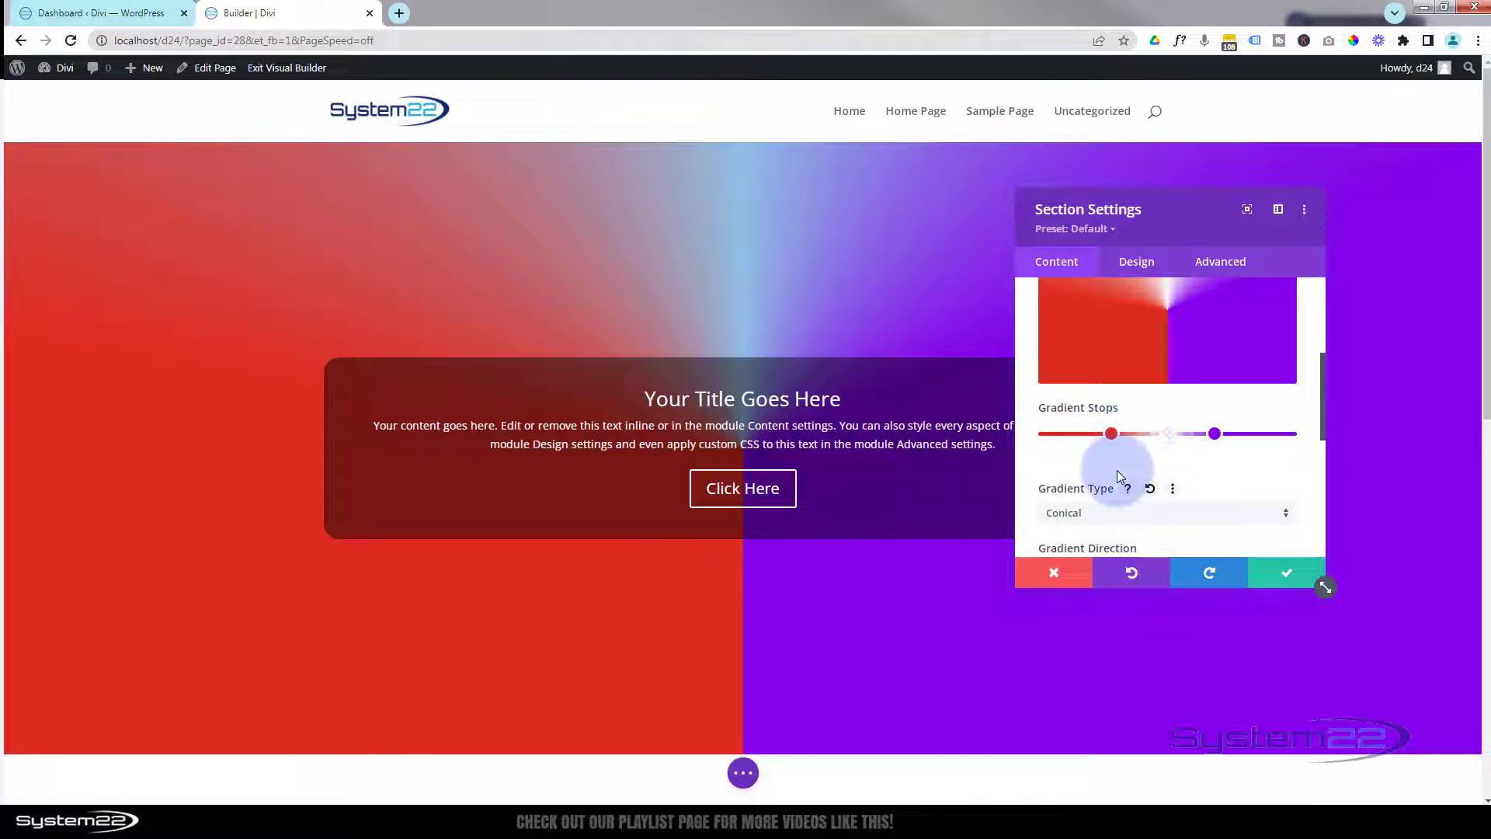
pyautogui.rightClick(1166, 433)
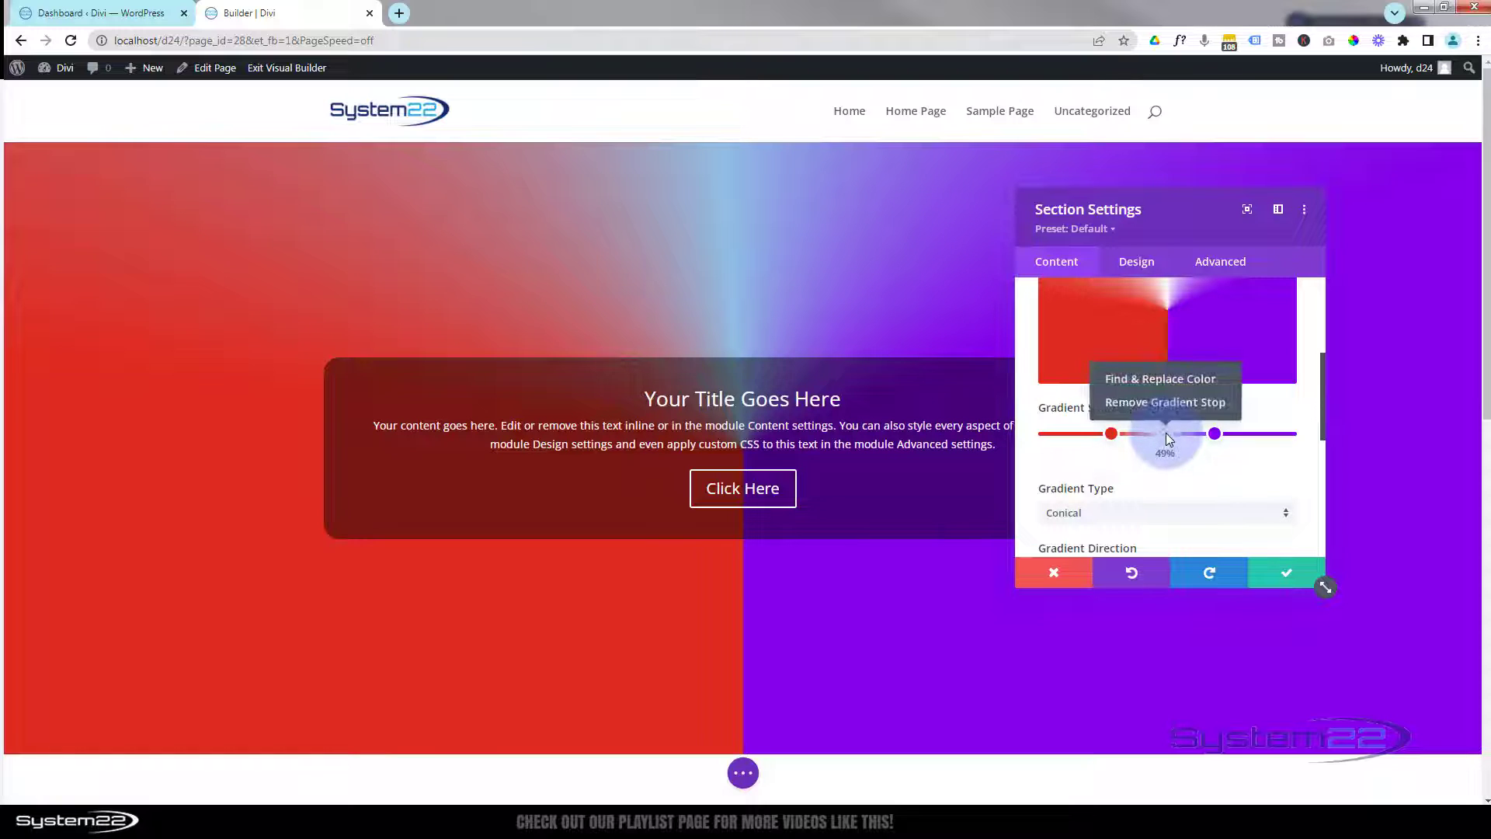
pyautogui.click(1163, 410)
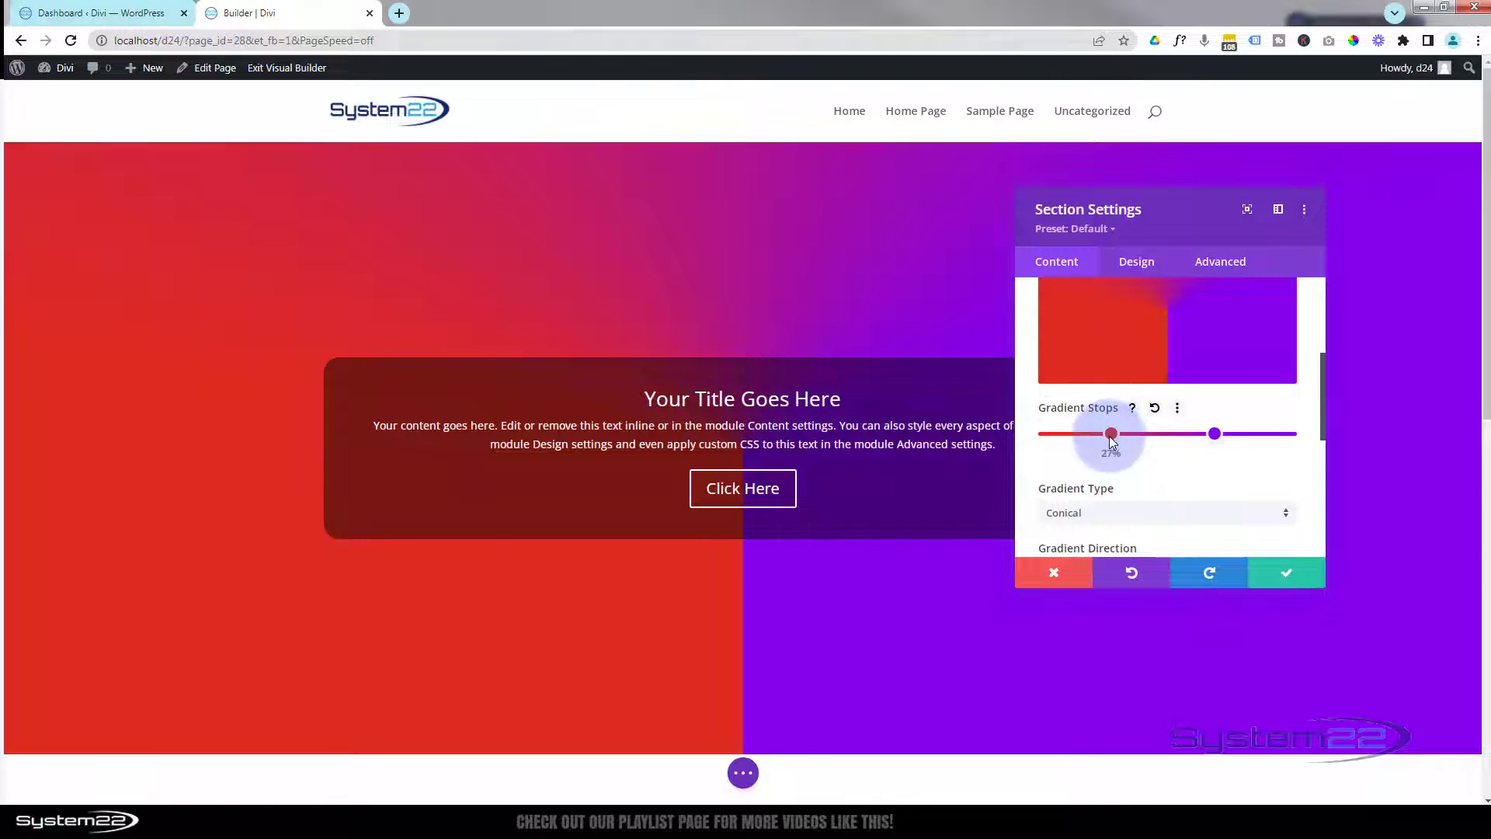
# Overlap the red and purple gradient stops for a hard color edge, and spread them out to about 18% and 75%
pyautogui.moveTo(1111, 435); pyautogui.dragTo(1167, 437)
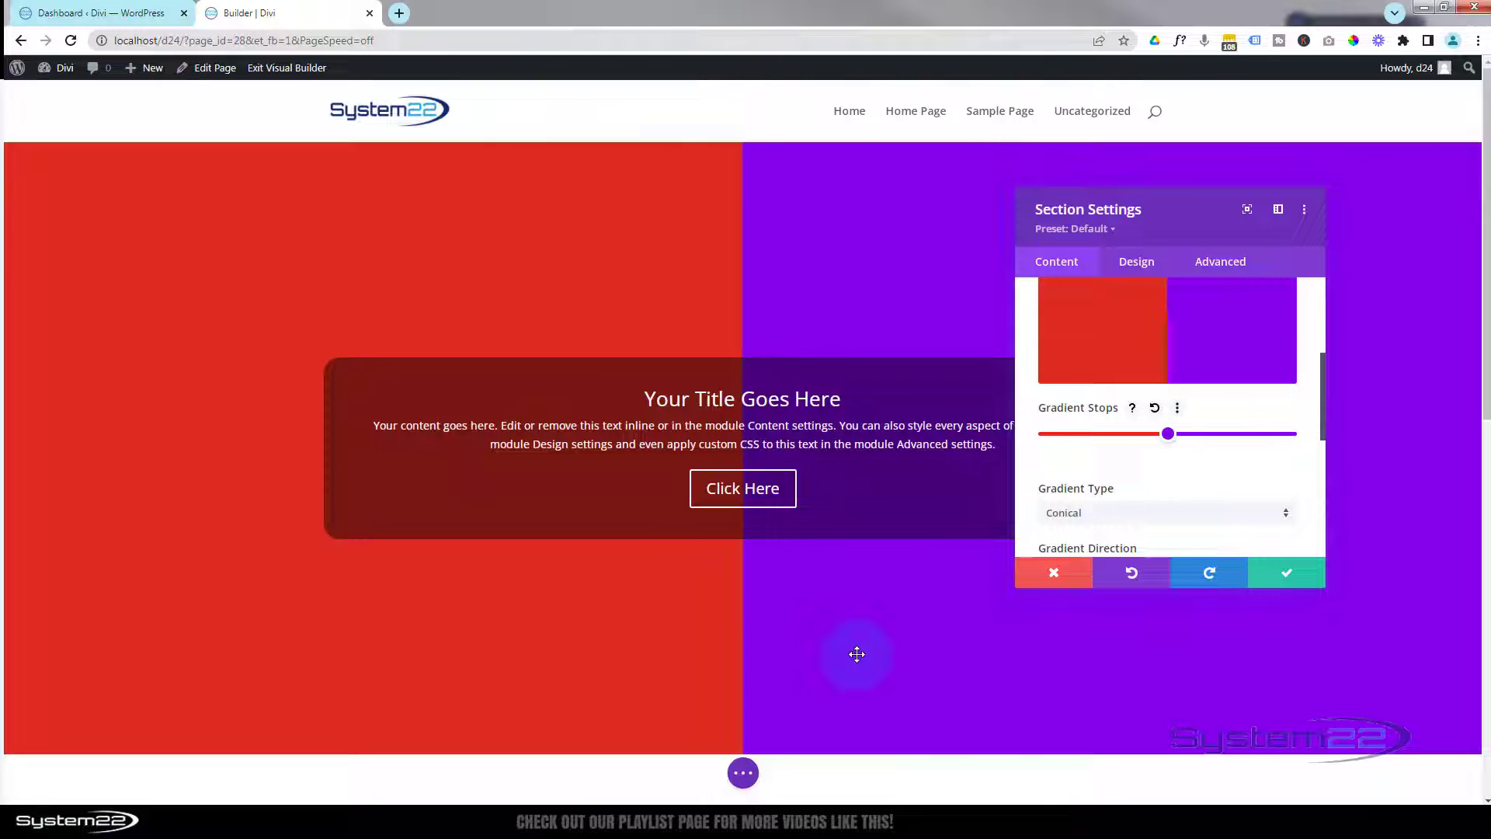
pyautogui.moveTo(1169, 437); pyautogui.dragTo(1090, 437)
pyautogui.click(1168, 437)
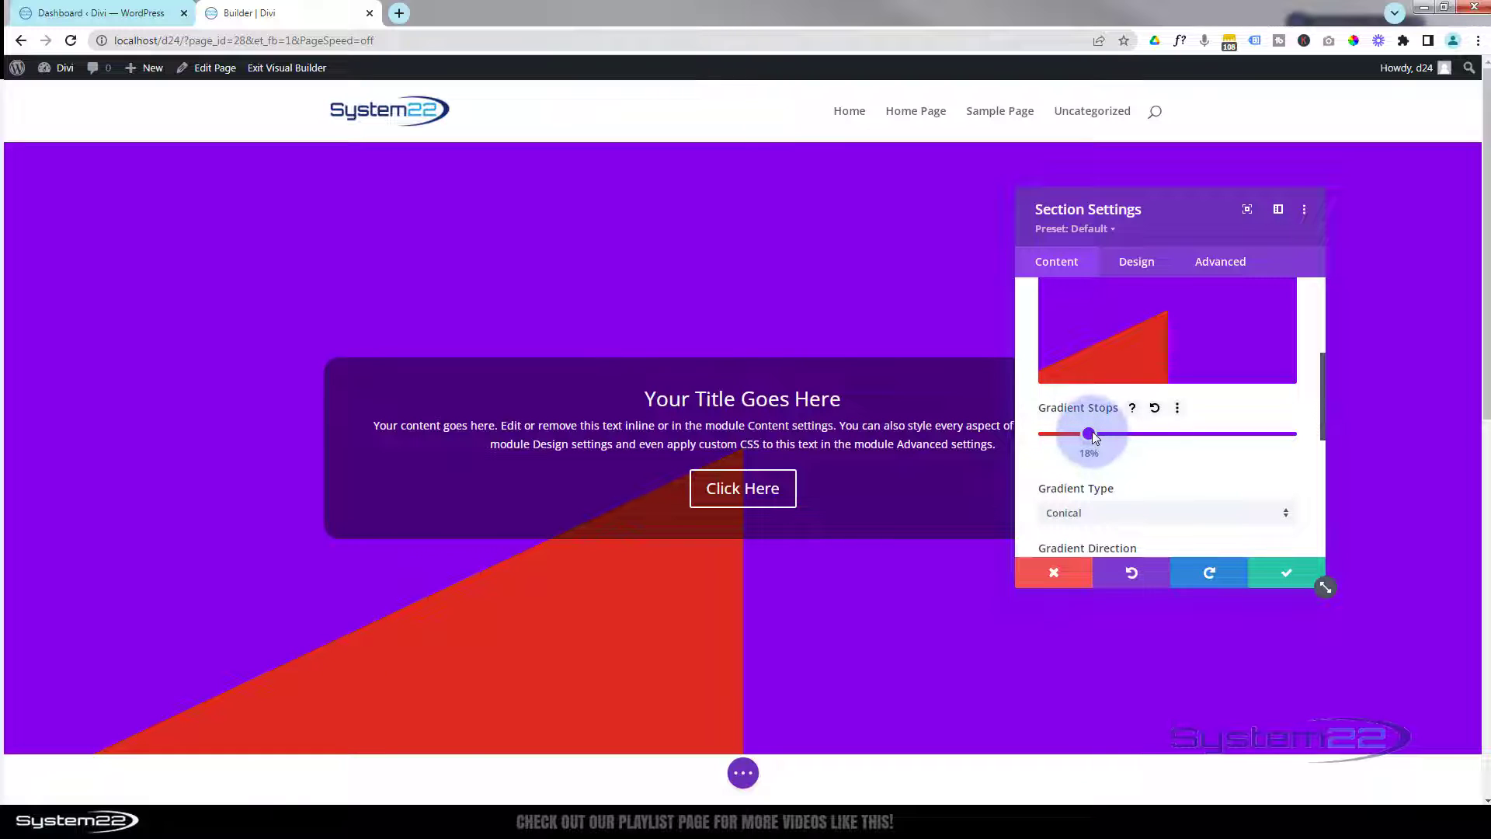
pyautogui.click(1174, 435)
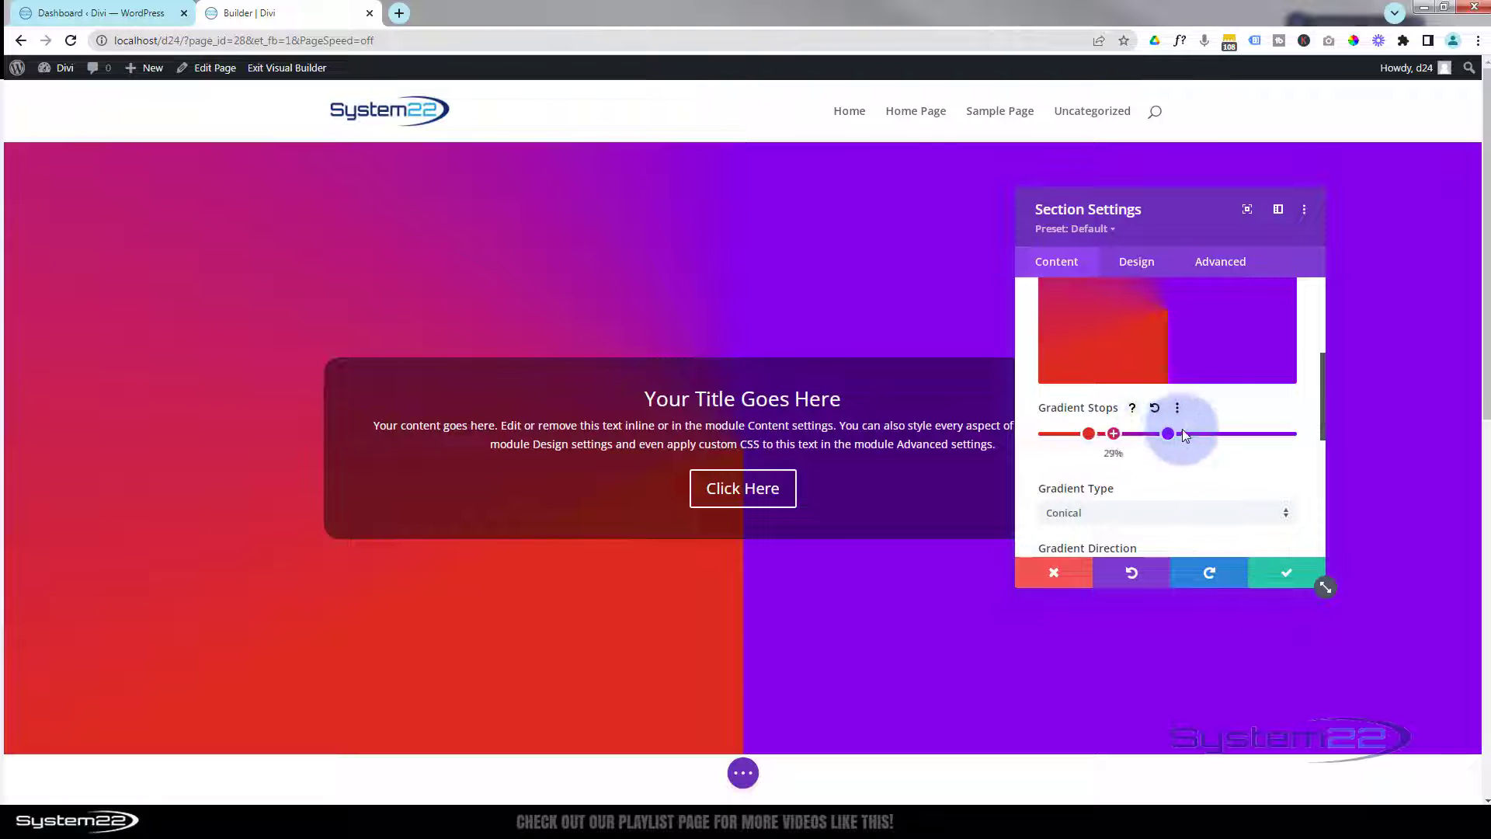
pyautogui.moveTo(1168, 432); pyautogui.dragTo(1228, 432)
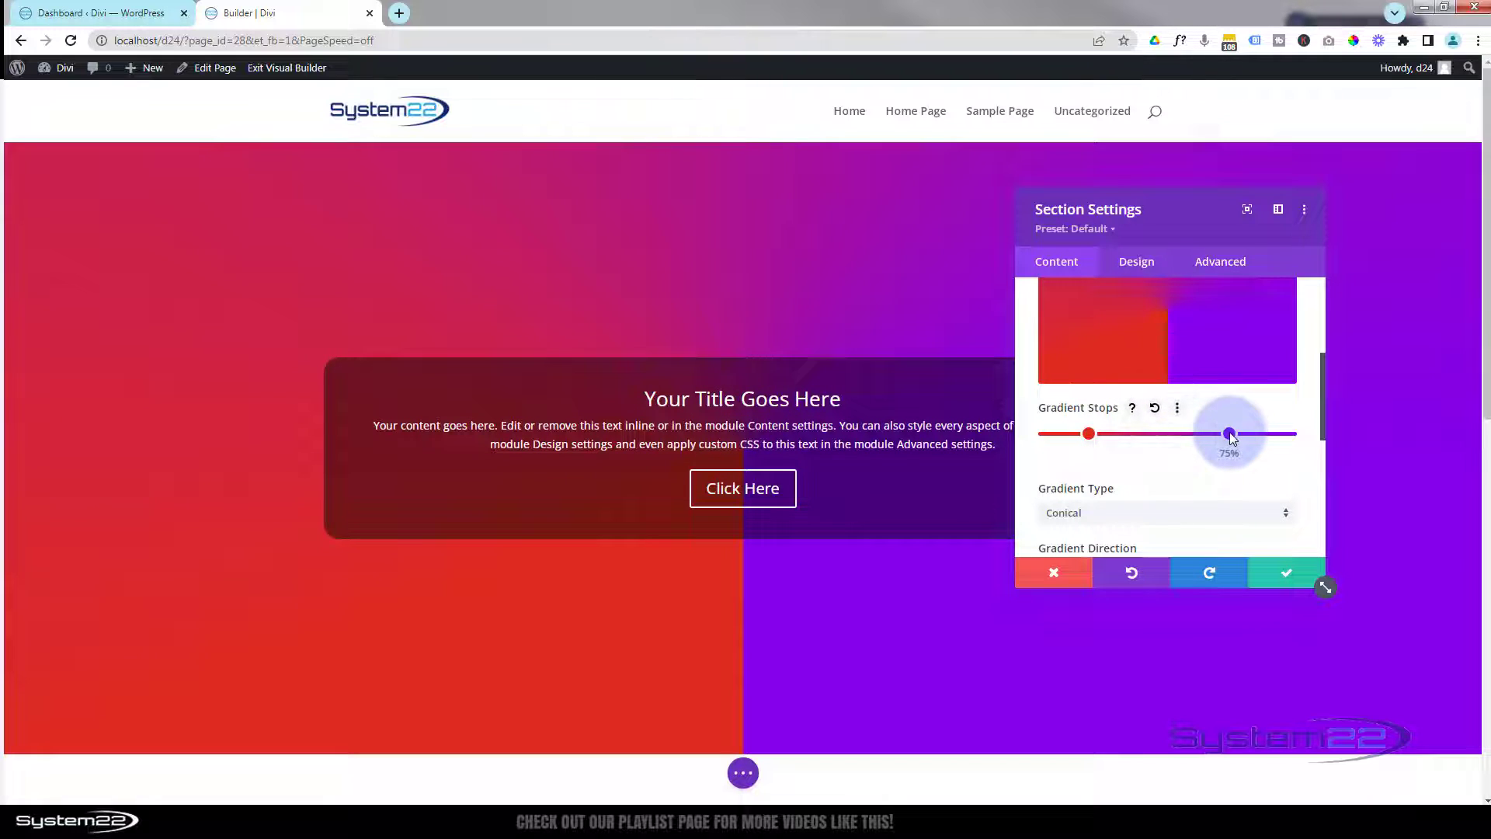
# Set the section's gradient type back to Linear
pyautogui.scroll(-1, 1171, 479)
pyautogui.click(1139, 436)
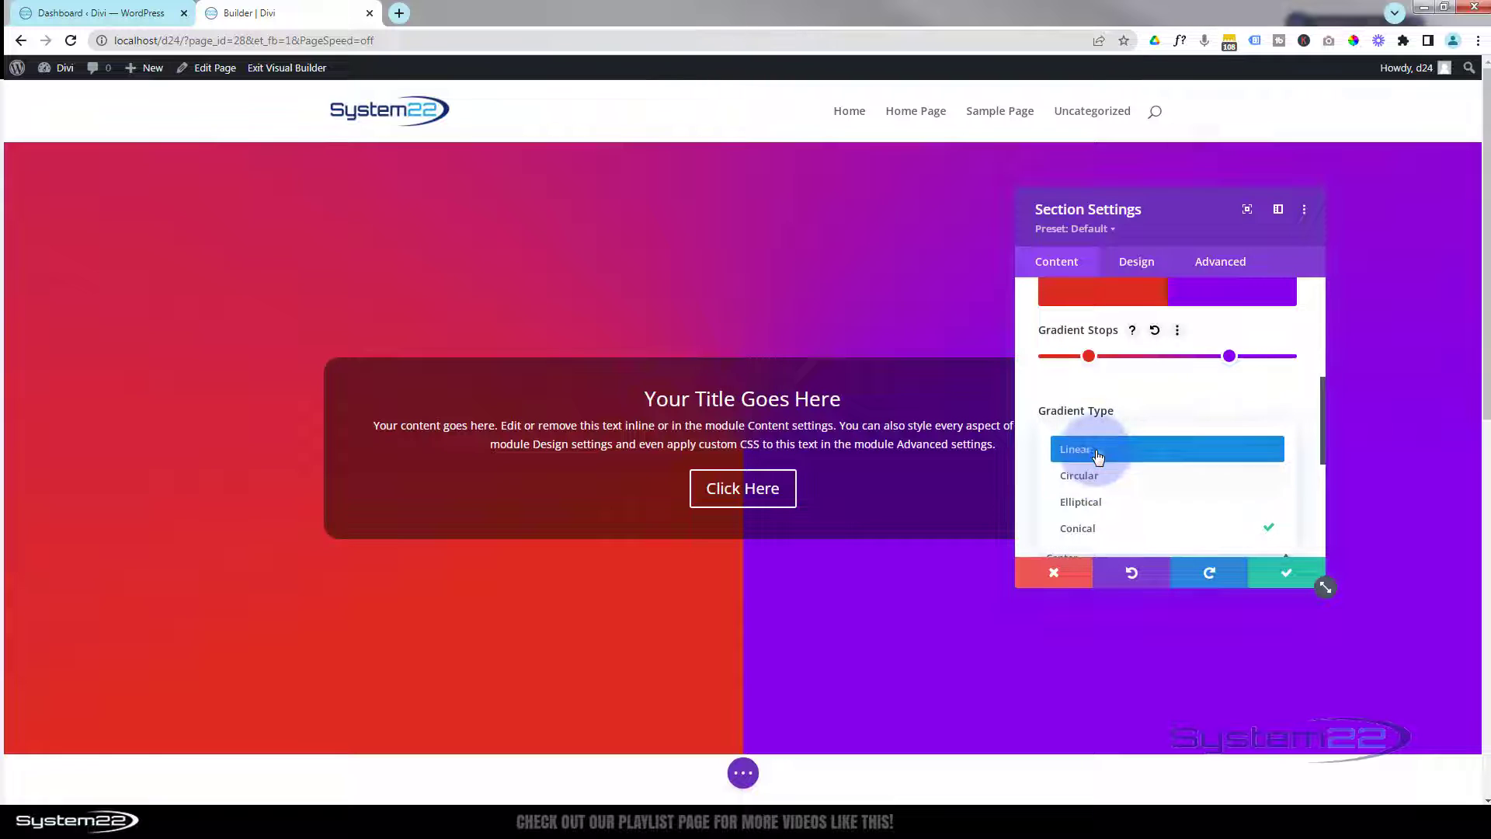
pyautogui.click(1098, 450)
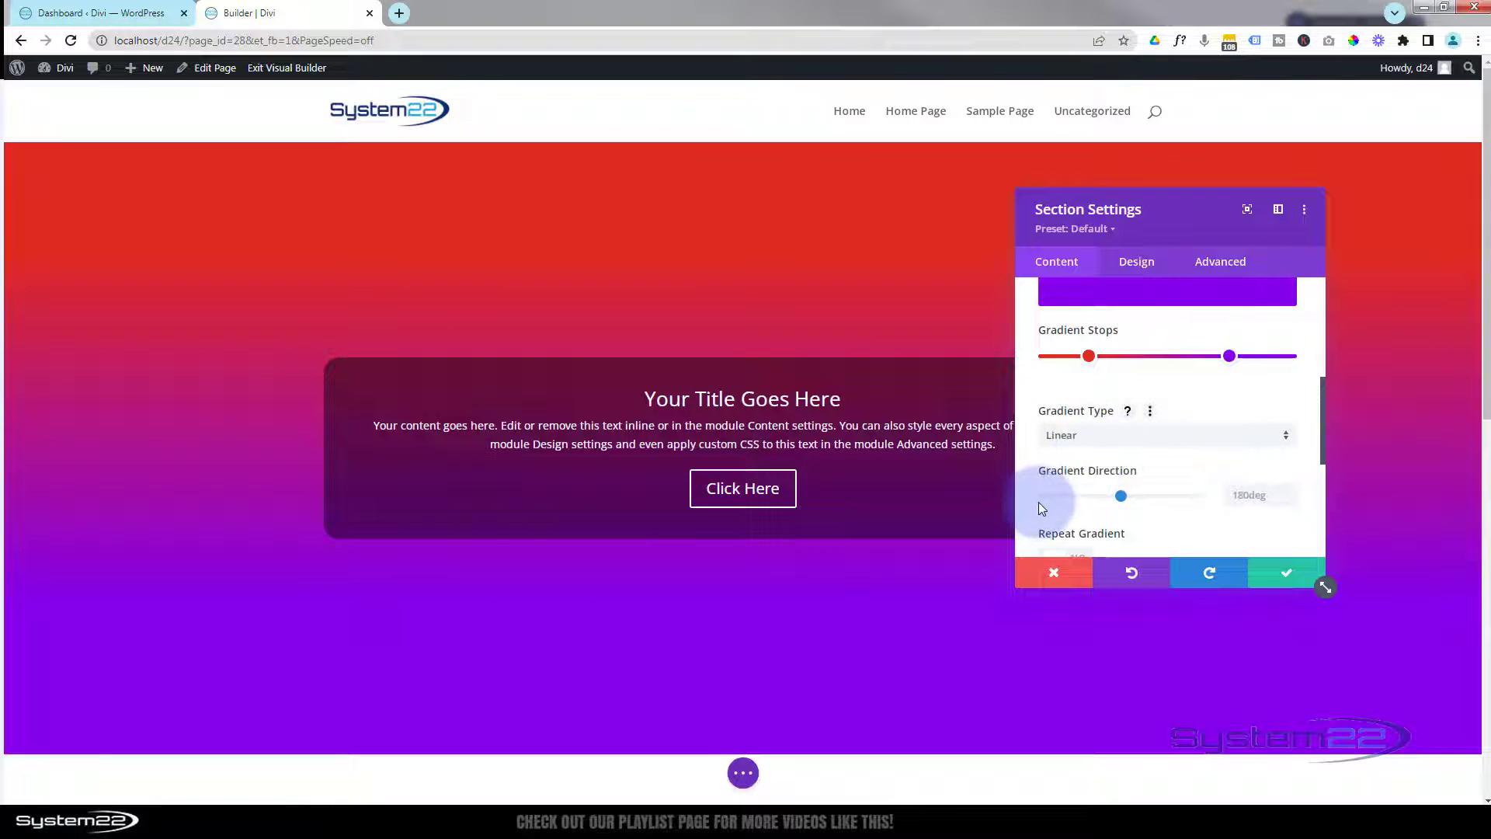
# Try the Repeat Gradient option on the section background and switch it back off
pyautogui.scroll(-2, 1342, 476)
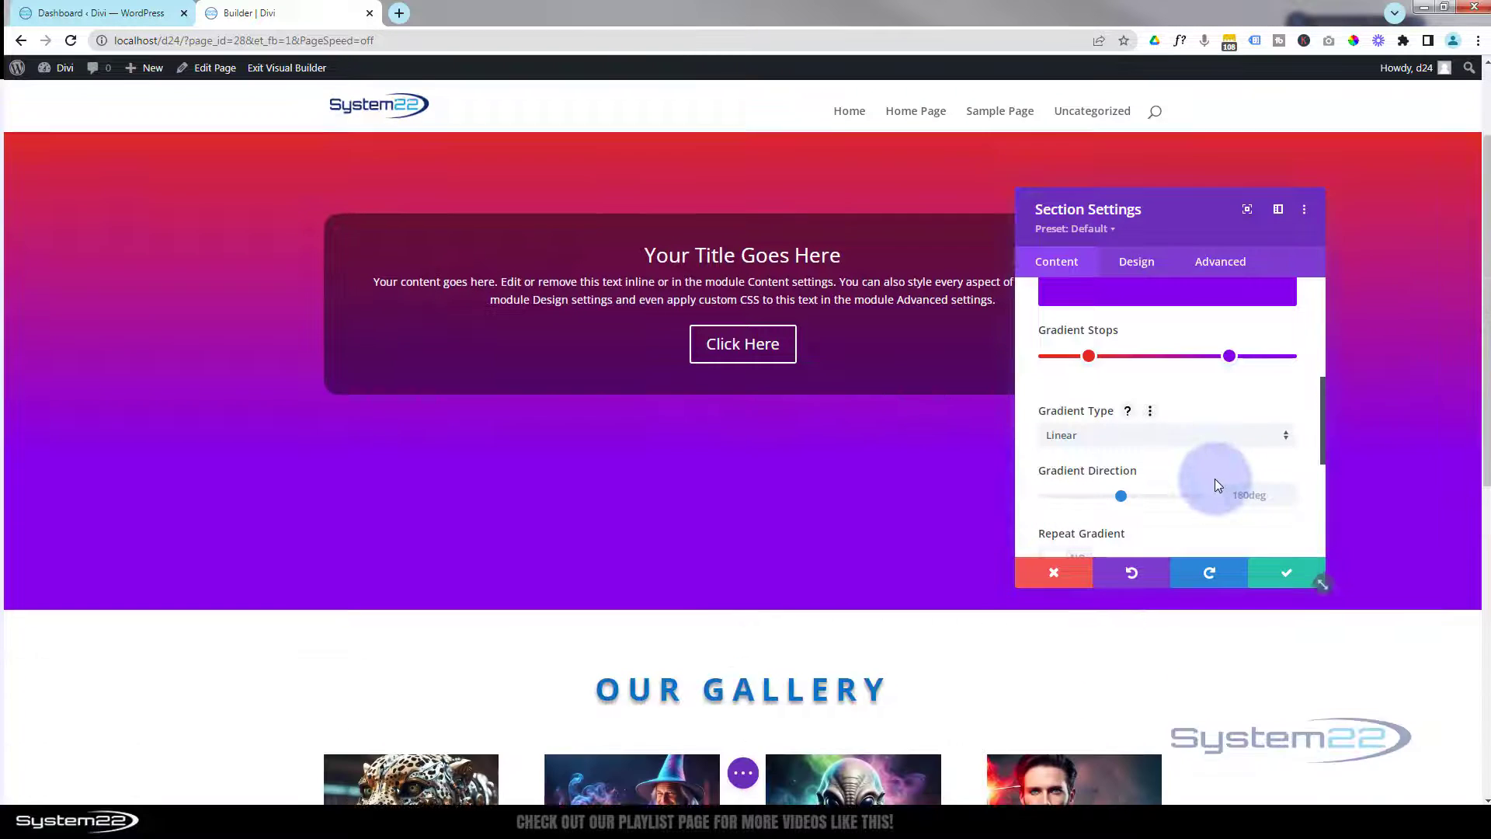
pyautogui.scroll(2, 1161, 496)
pyautogui.scroll(-2, 1161, 495)
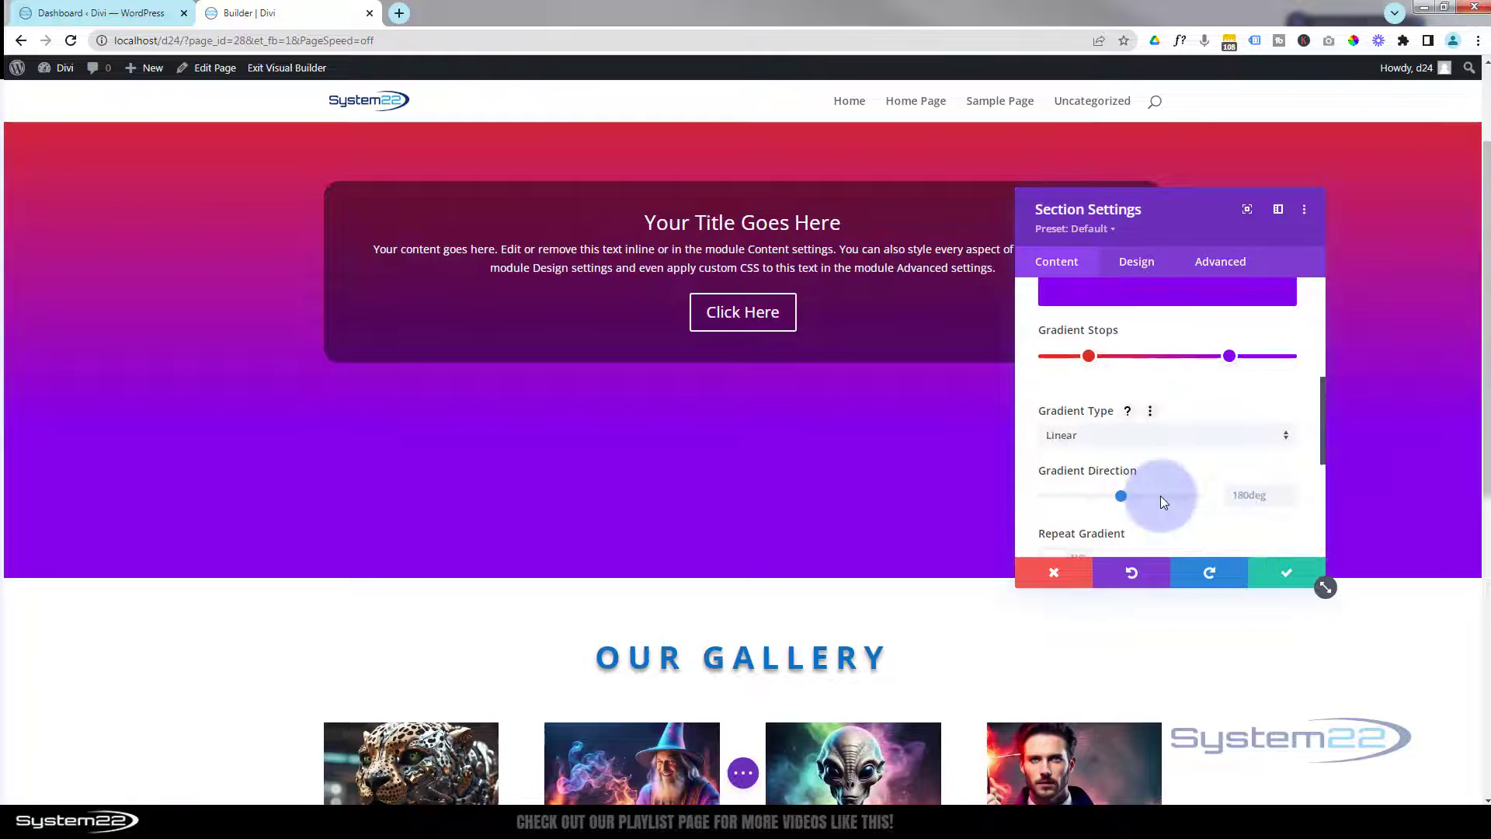
pyautogui.scroll(-1, 1160, 496)
pyautogui.scroll(3, 901, 474)
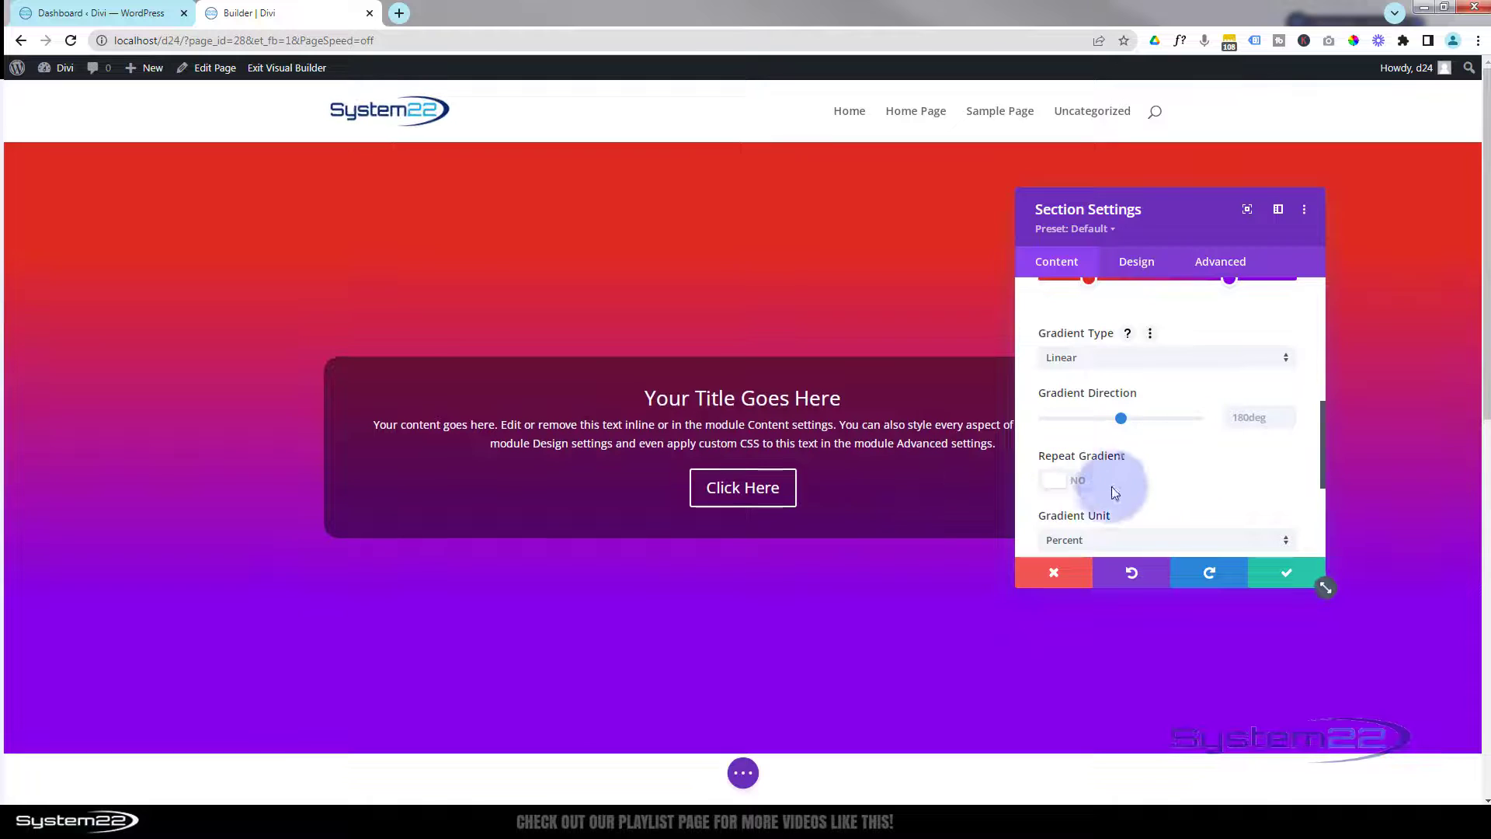
pyautogui.click(1075, 482)
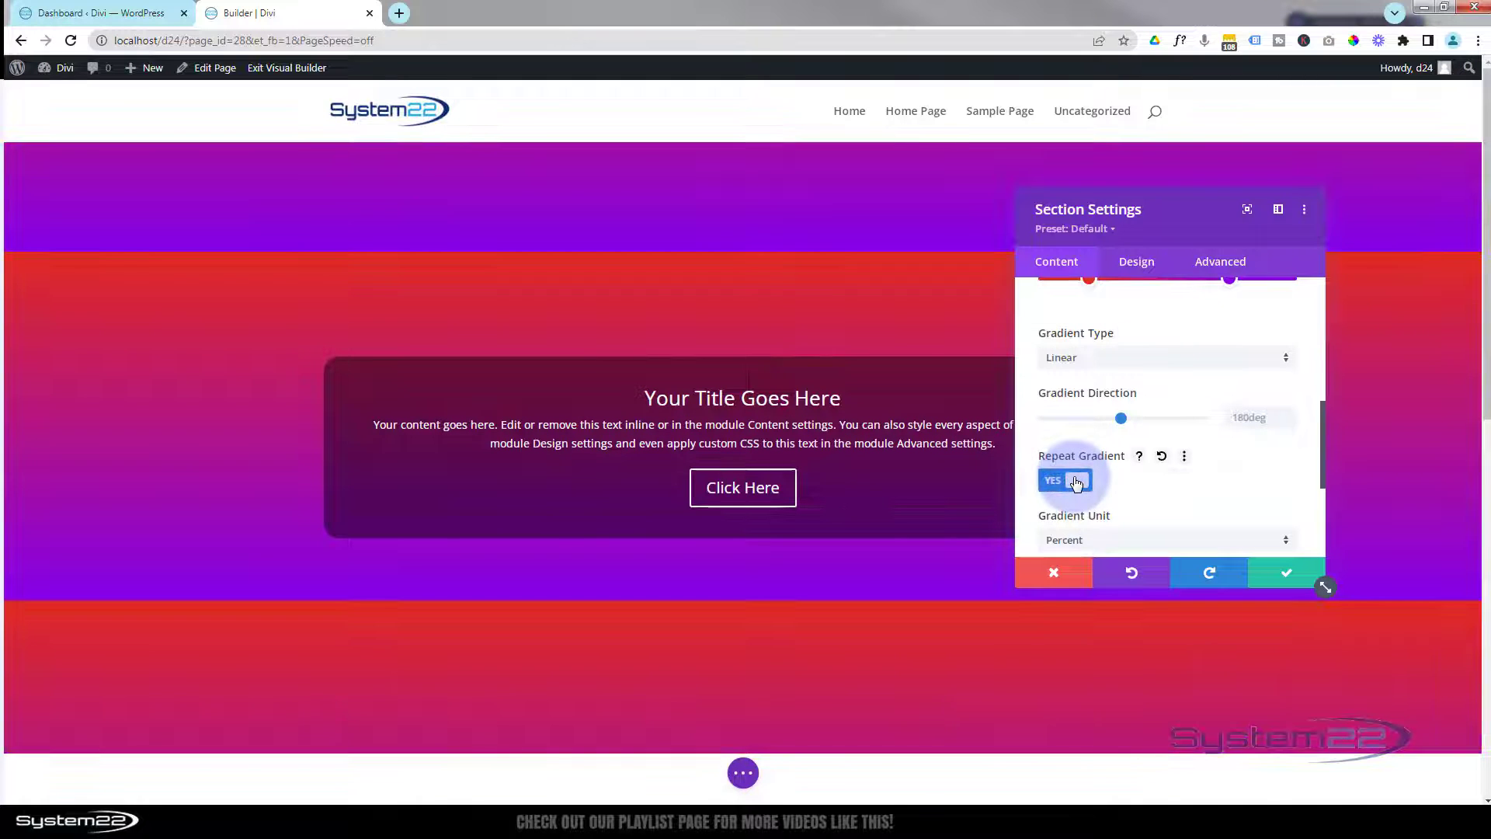
pyautogui.scroll(-1, 1193, 457)
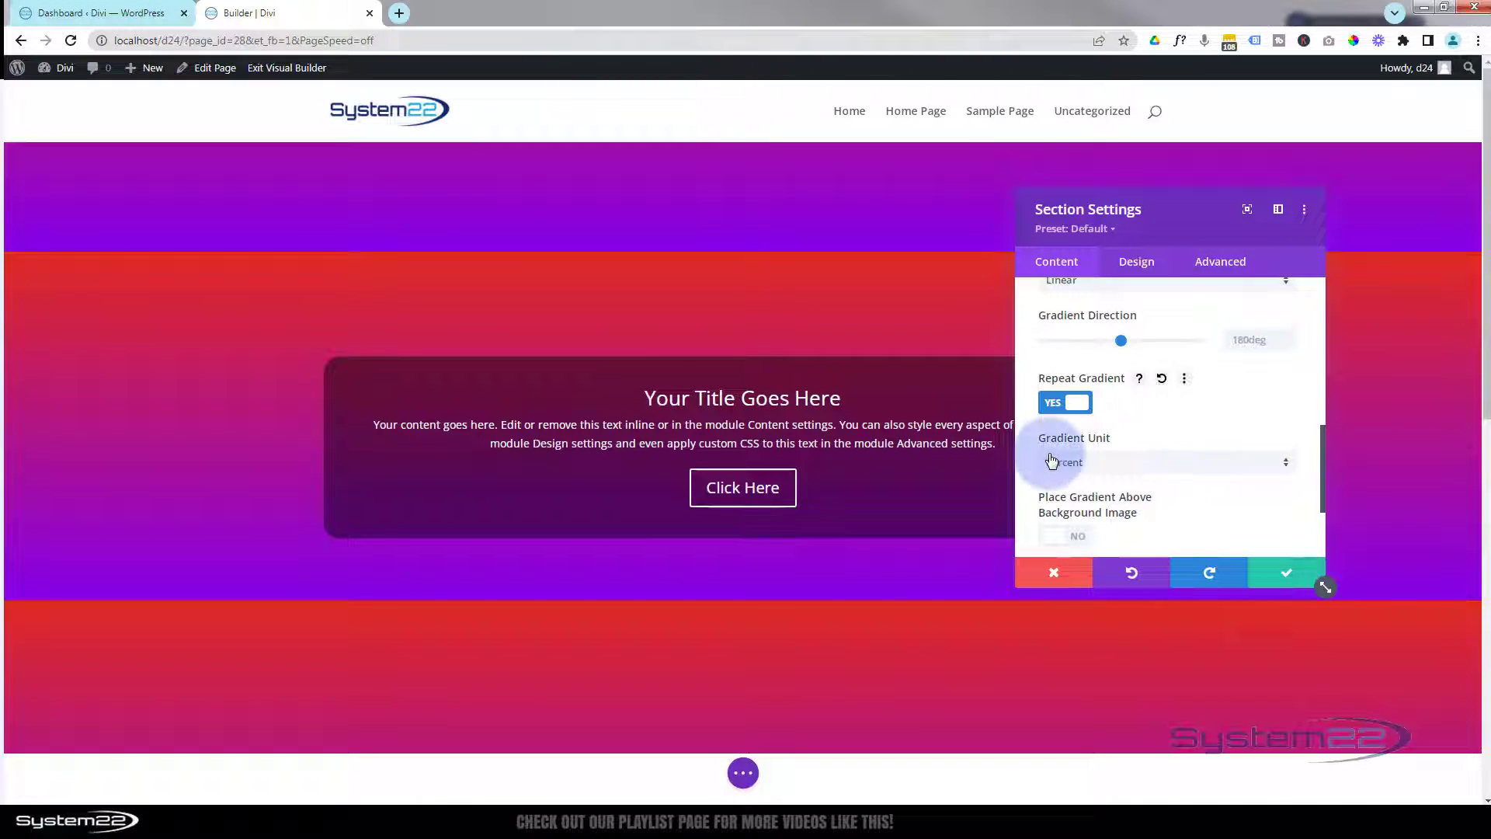
pyautogui.click(1058, 404)
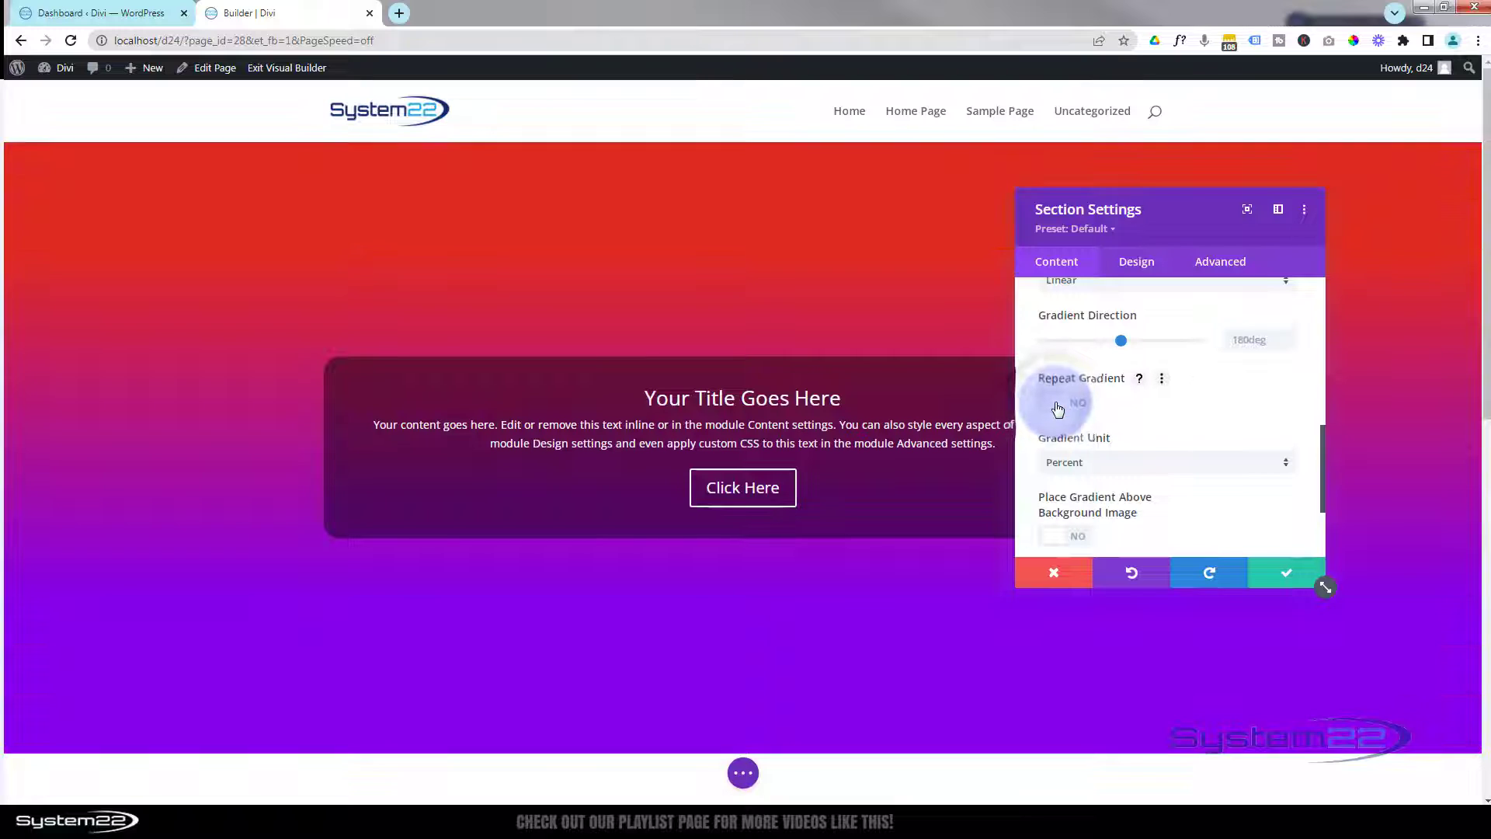
# Expand the section's Admin Label settings and switch the page to Wireframe View
pyautogui.scroll(-2, 1156, 396)
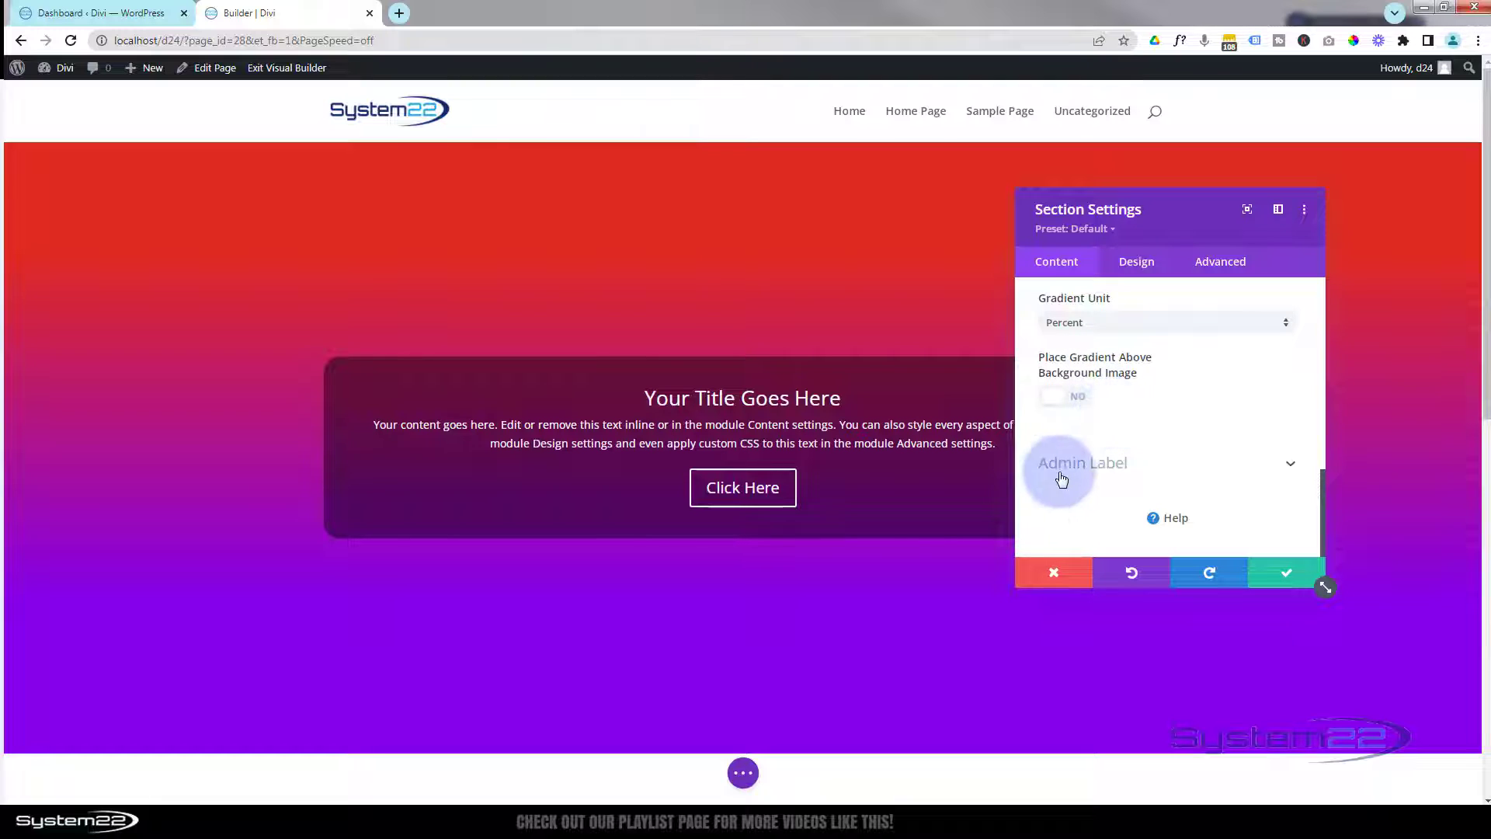
pyautogui.click(1139, 467)
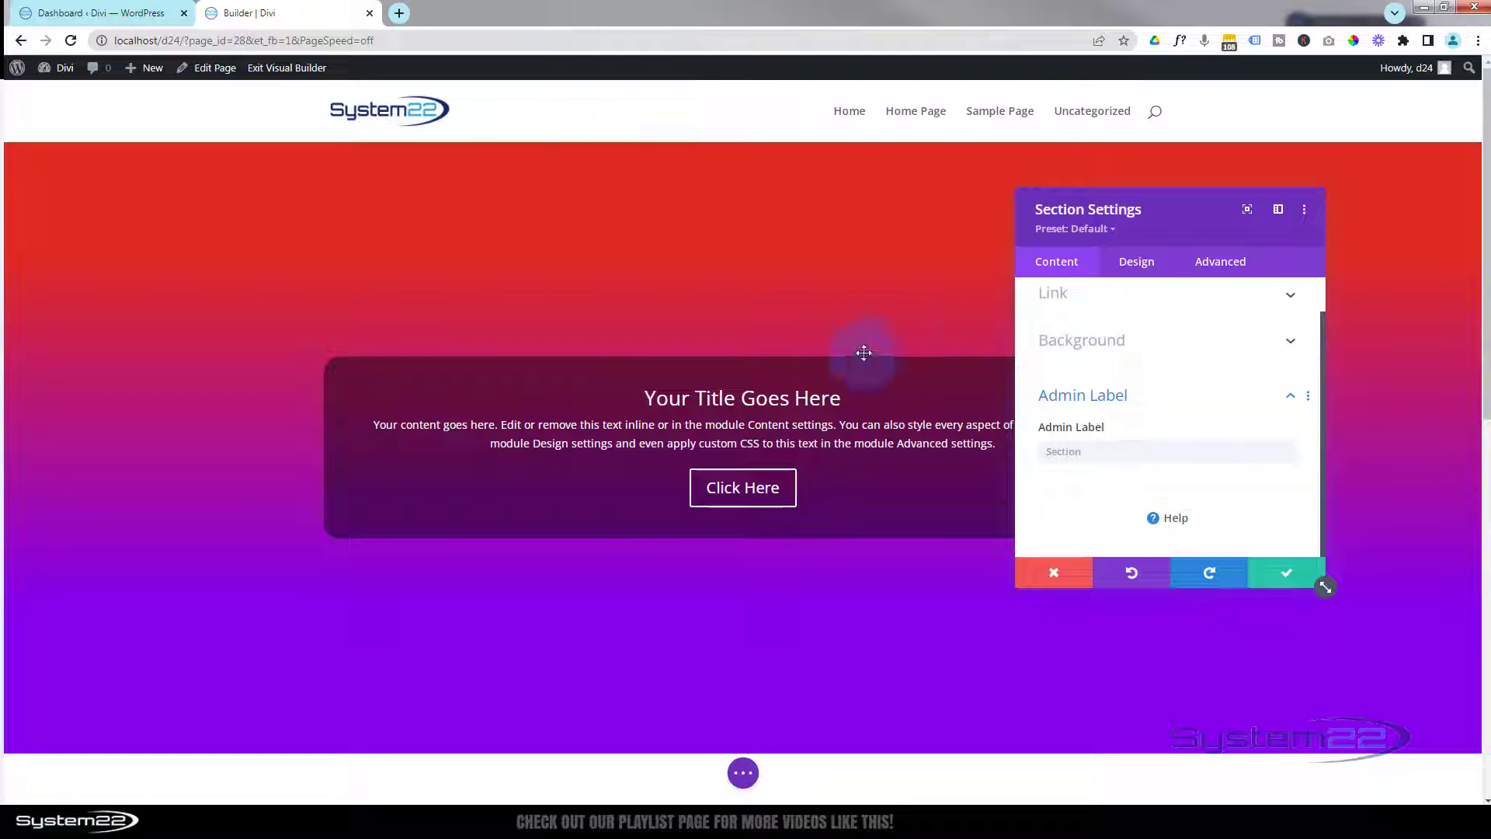
pyautogui.click(744, 774)
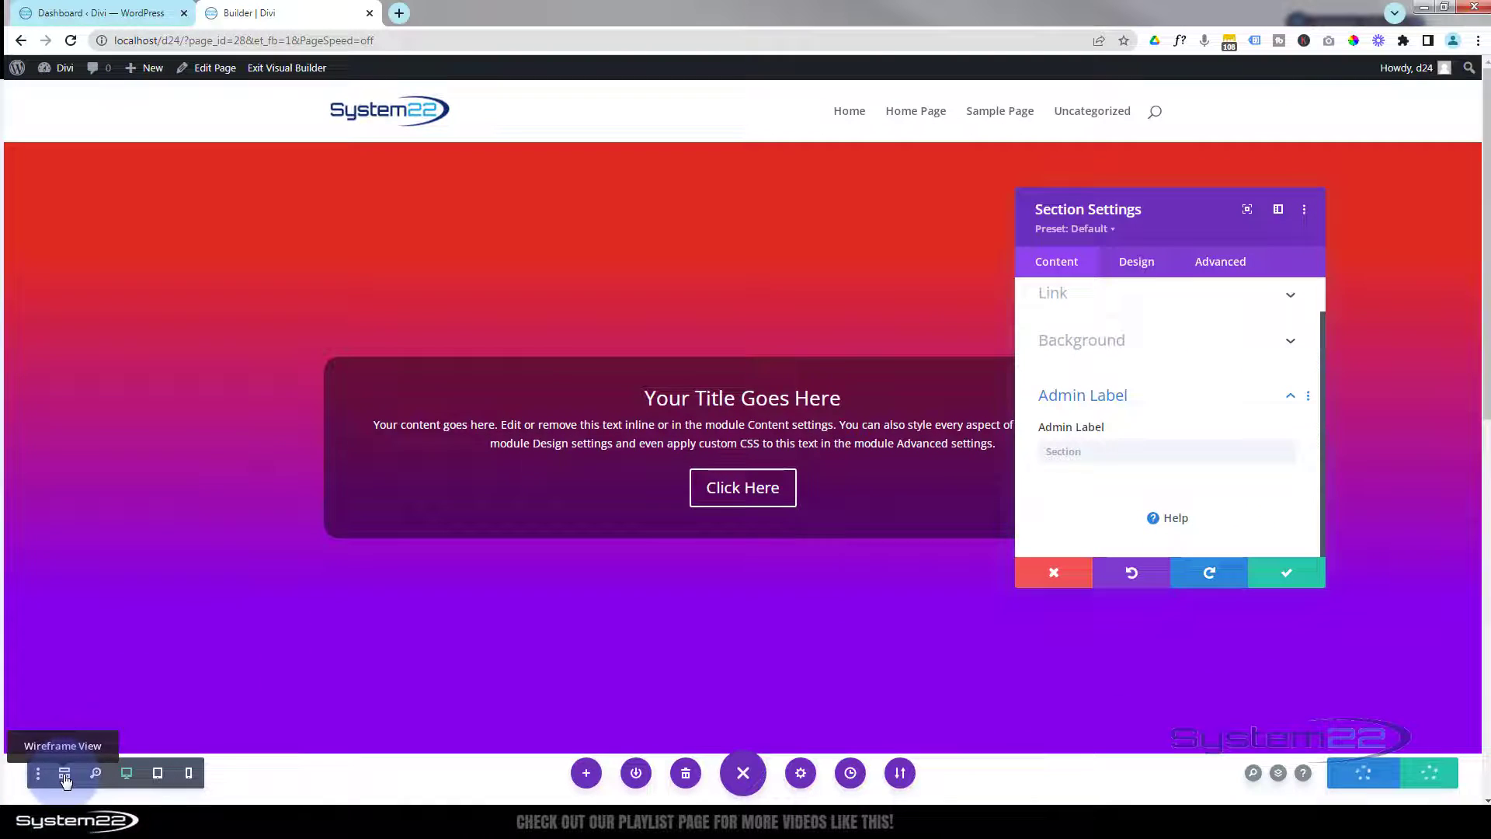
pyautogui.click(65, 774)
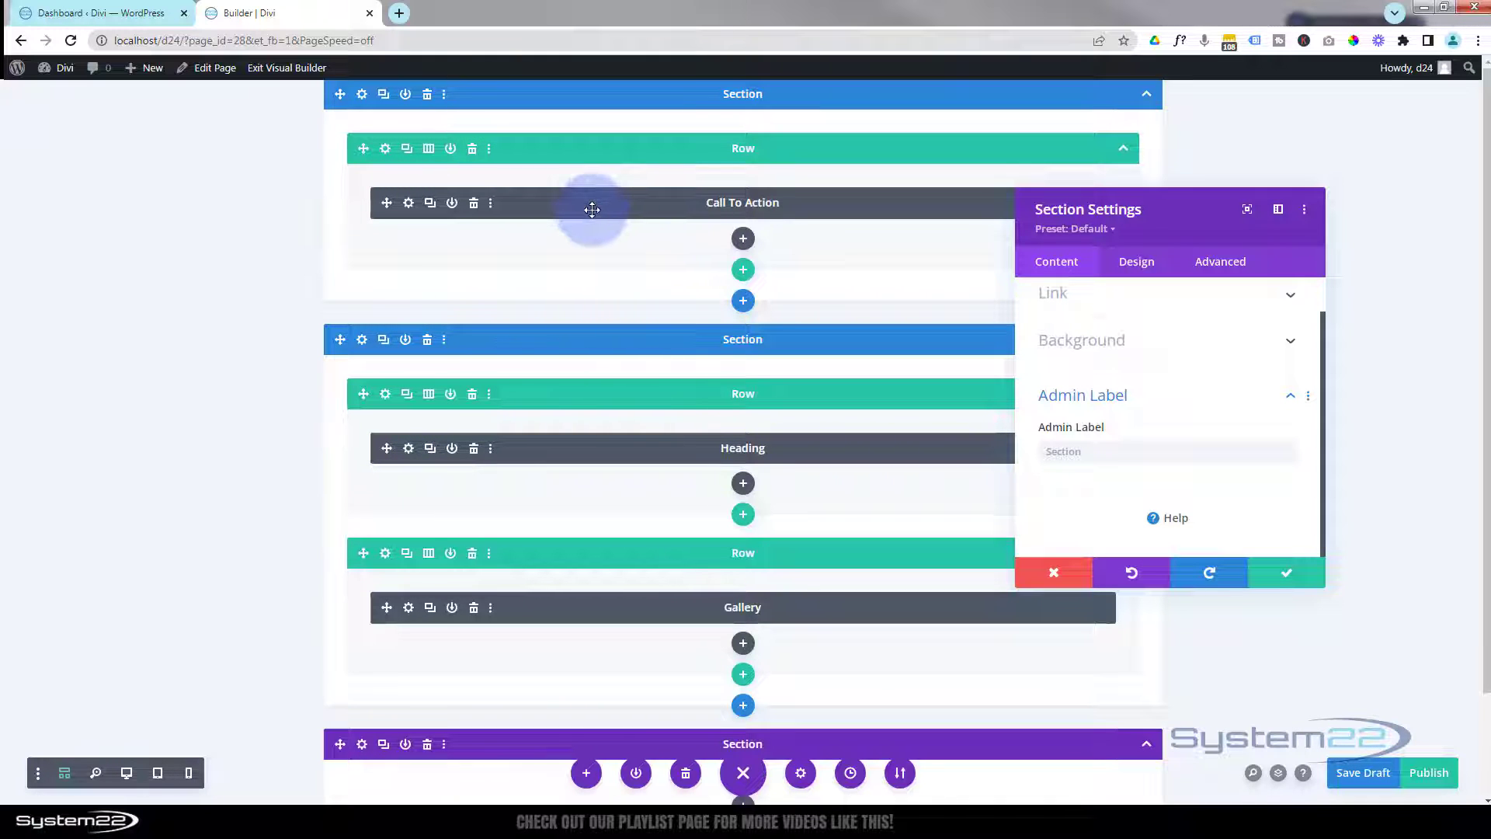
# Set the section's admin label to "Hero Section"
pyautogui.click(1087, 450)
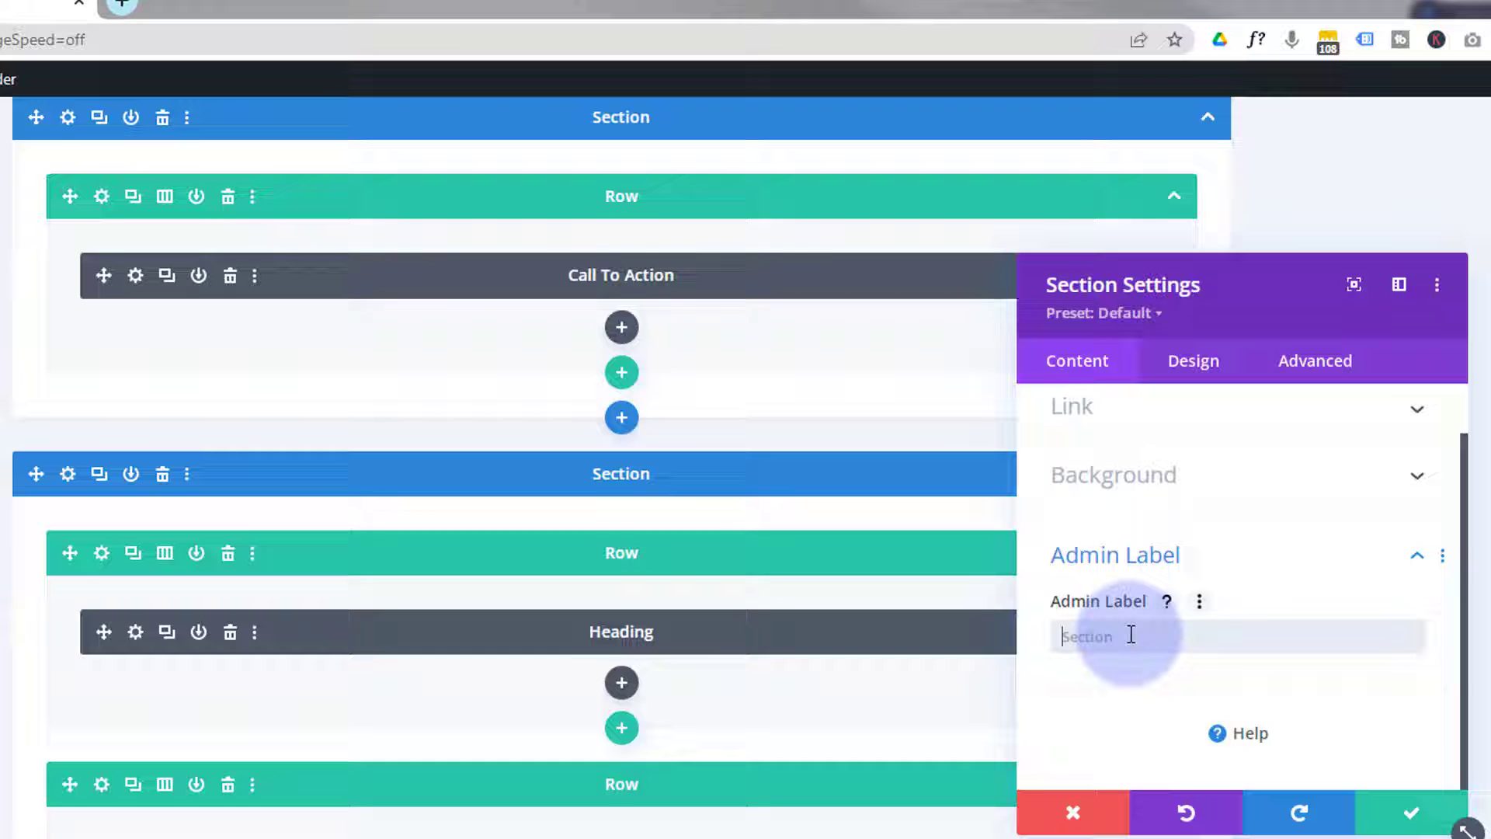
pyautogui.write('H')
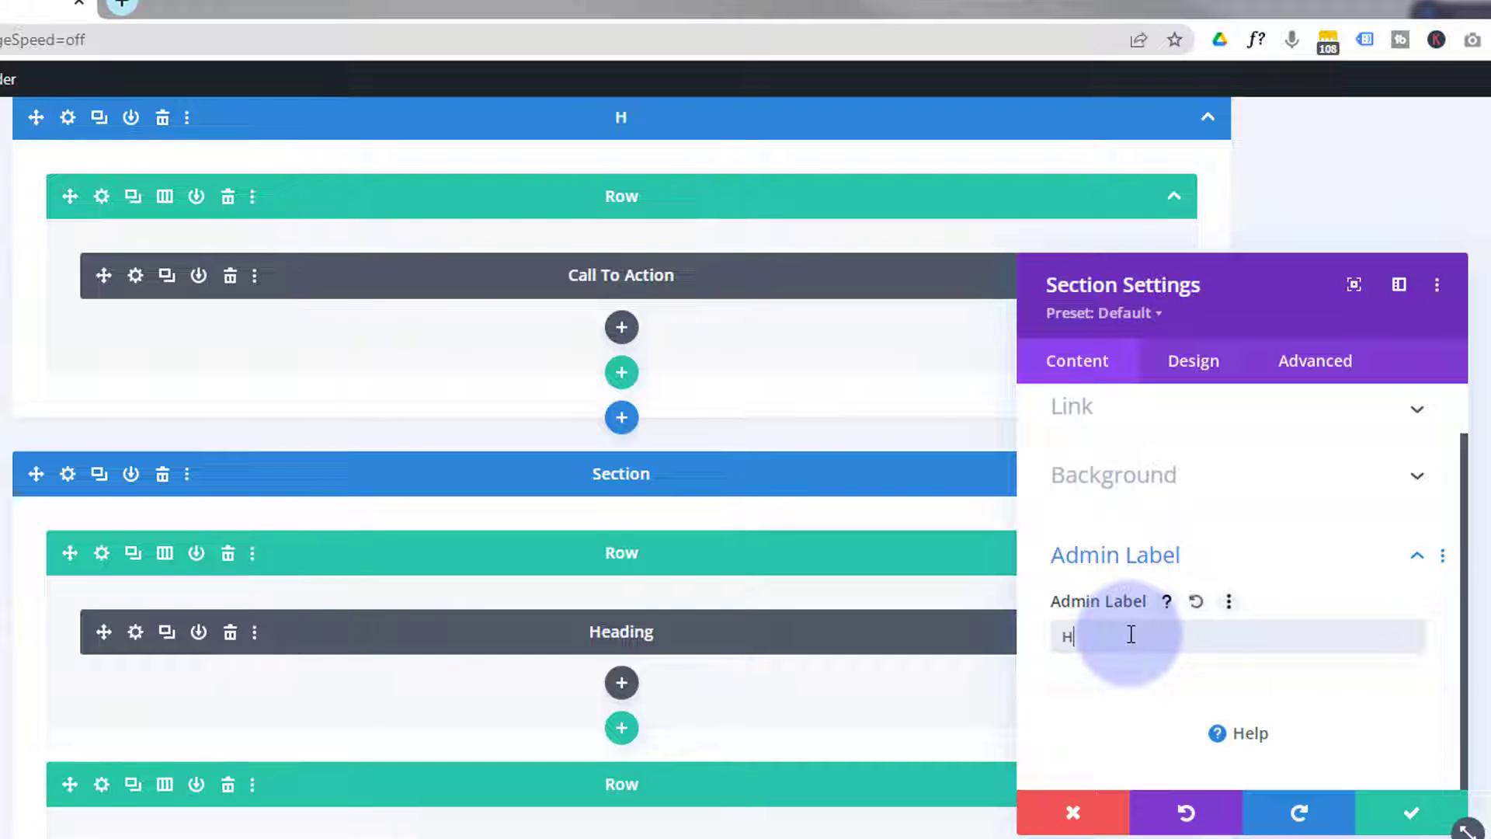
pyautogui.write('ero Sec')
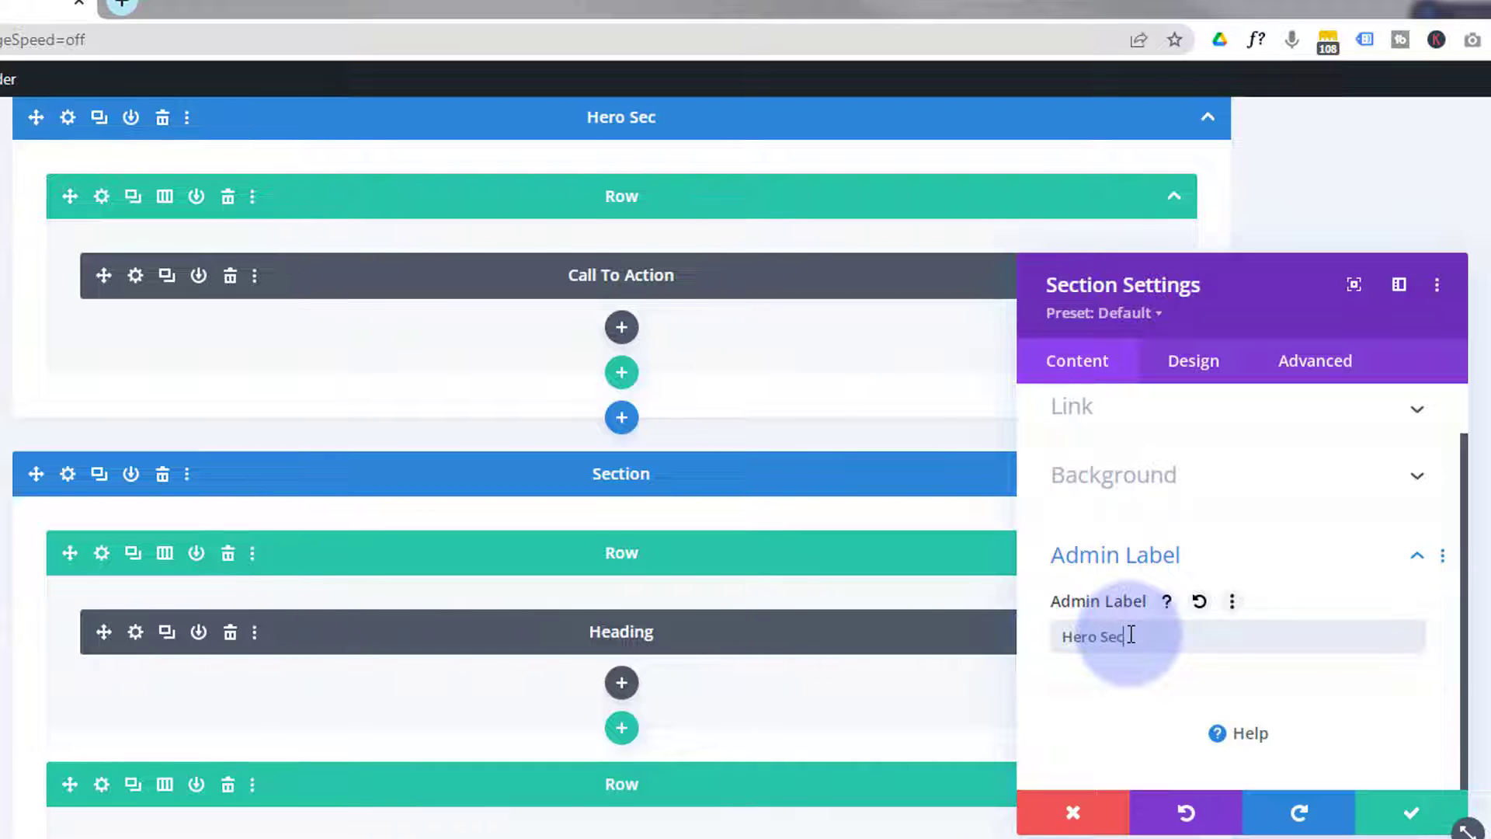
pyautogui.write('tion')
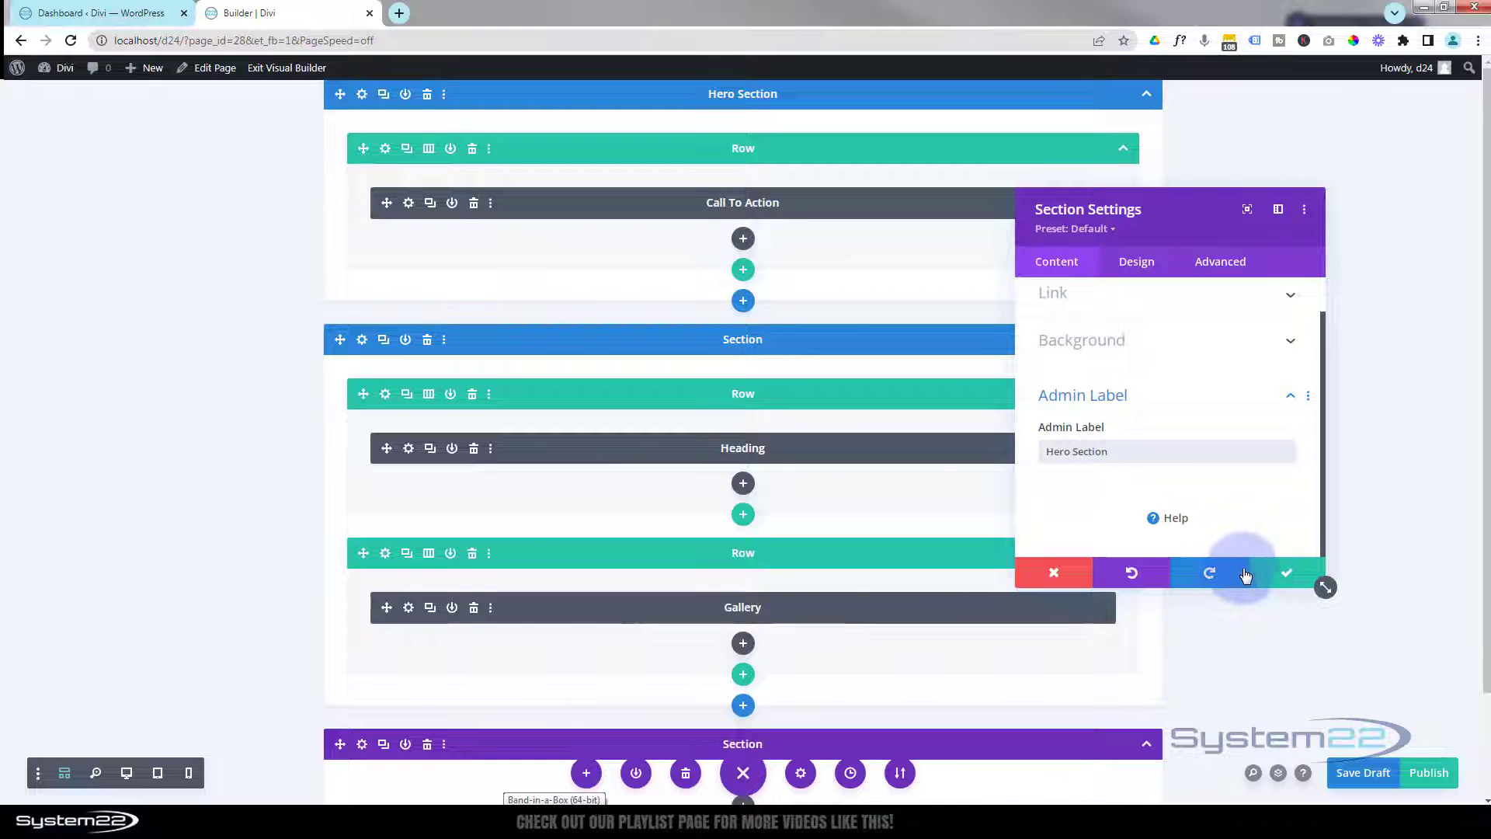
# Return the page to desktop view and expand the section's Background settings
pyautogui.click(127, 774)
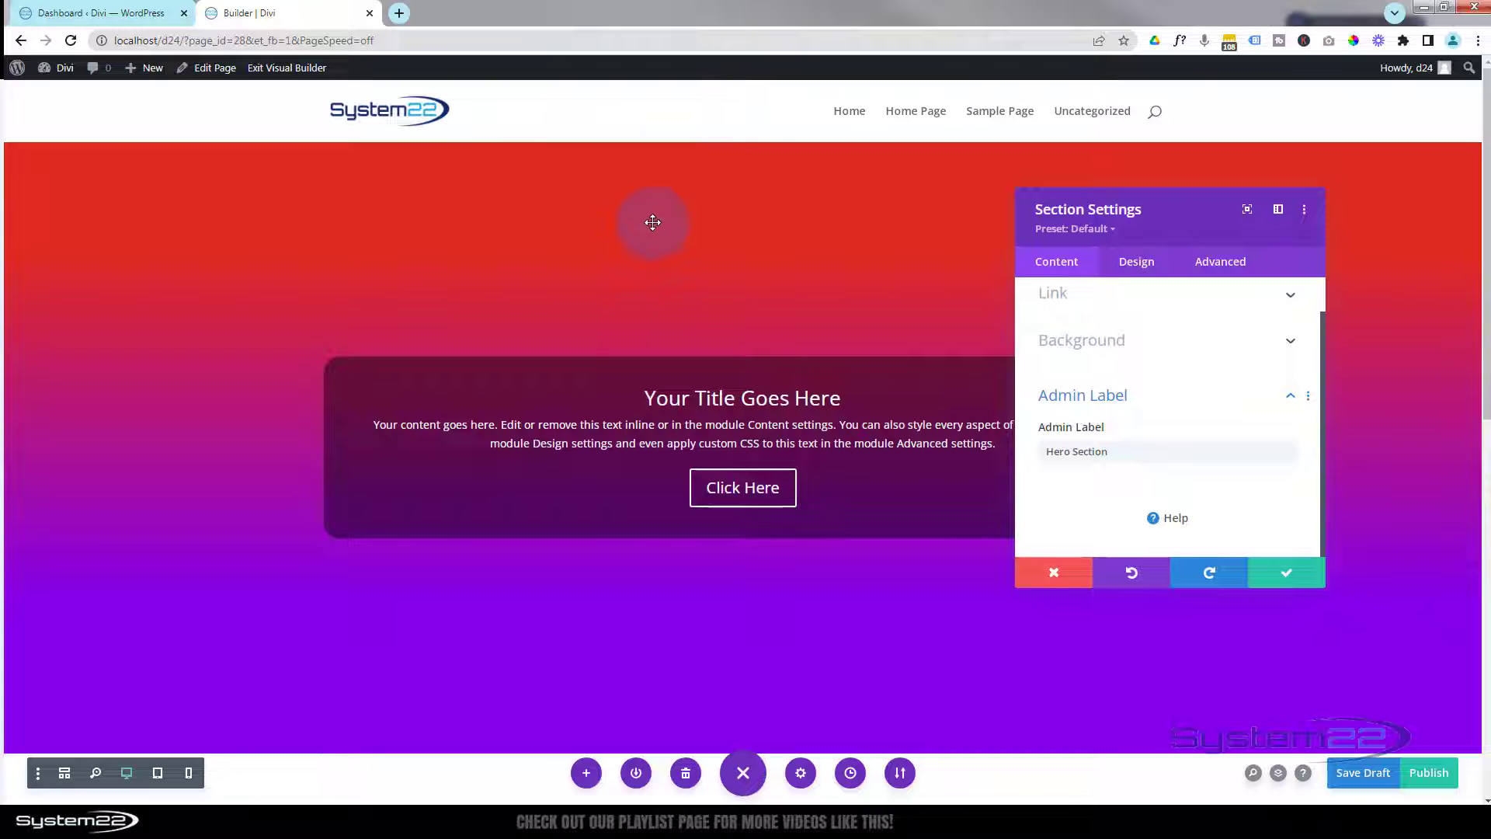
pyautogui.click(1218, 344)
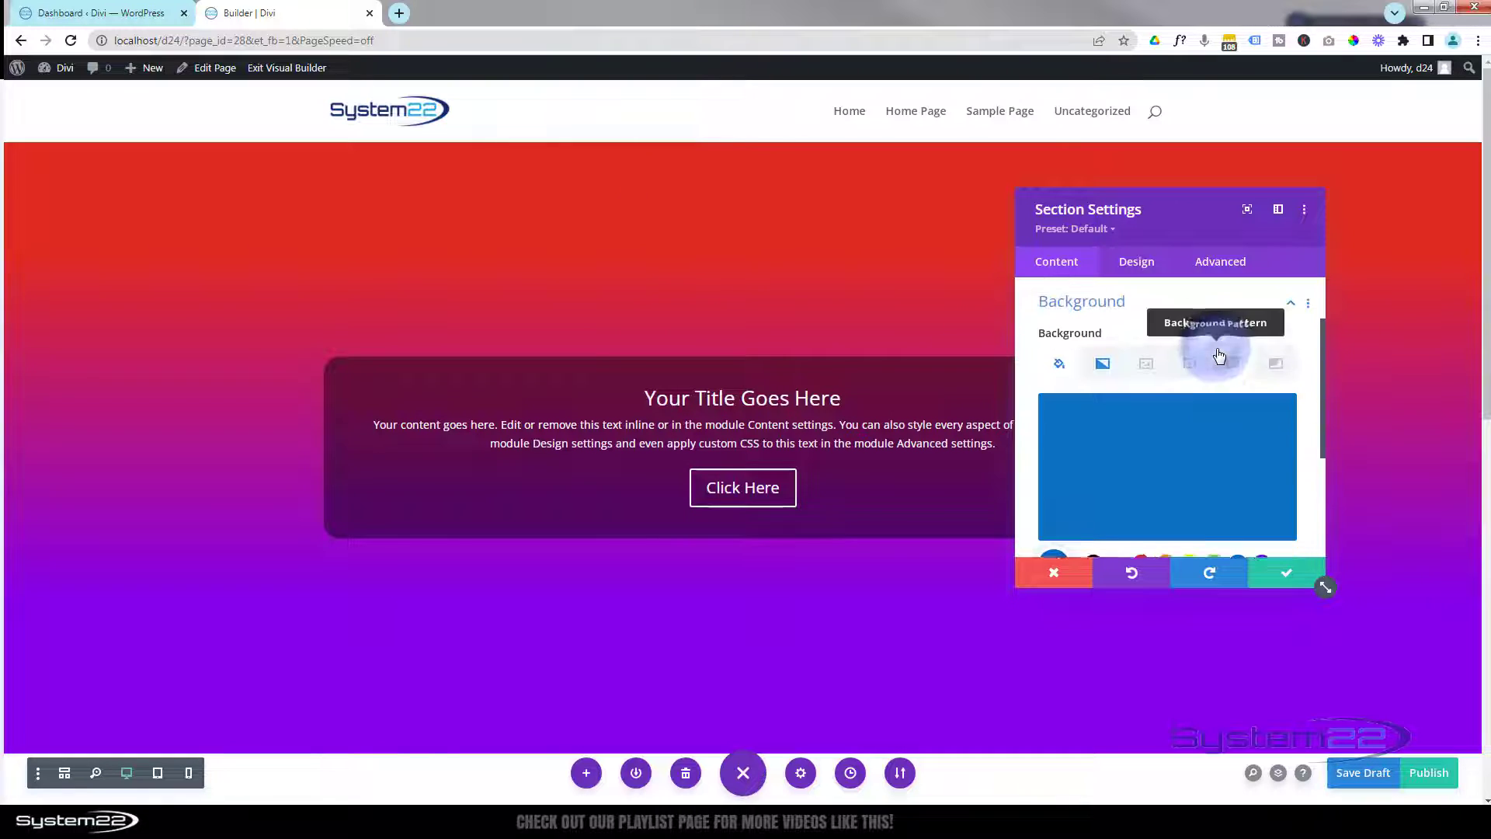
# Add the media library picture of the wizard holding glowing fire as the section's background image
pyautogui.click(1147, 366)
pyautogui.click(1169, 455)
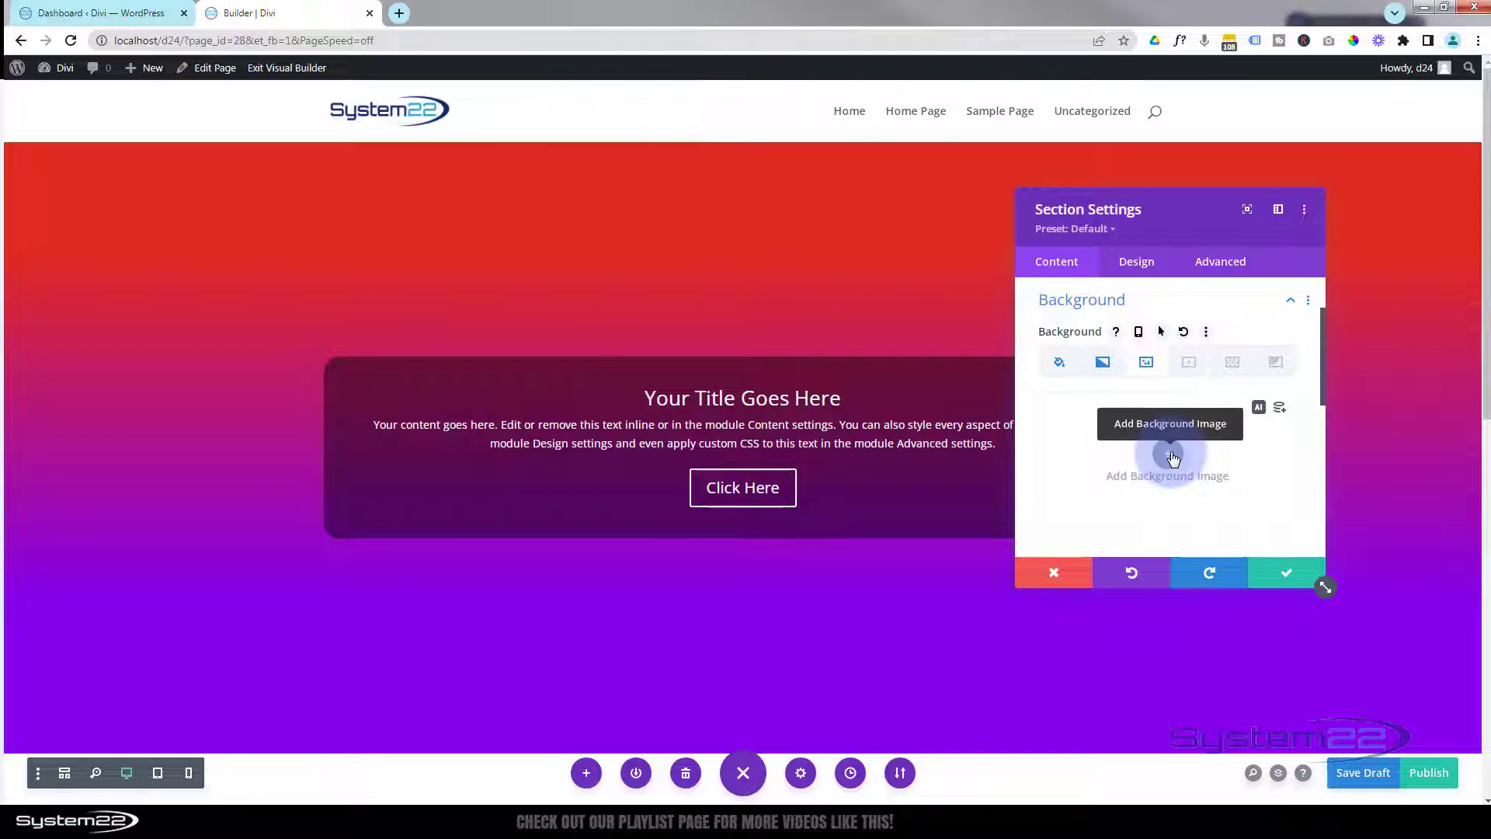
pyautogui.click(1171, 457)
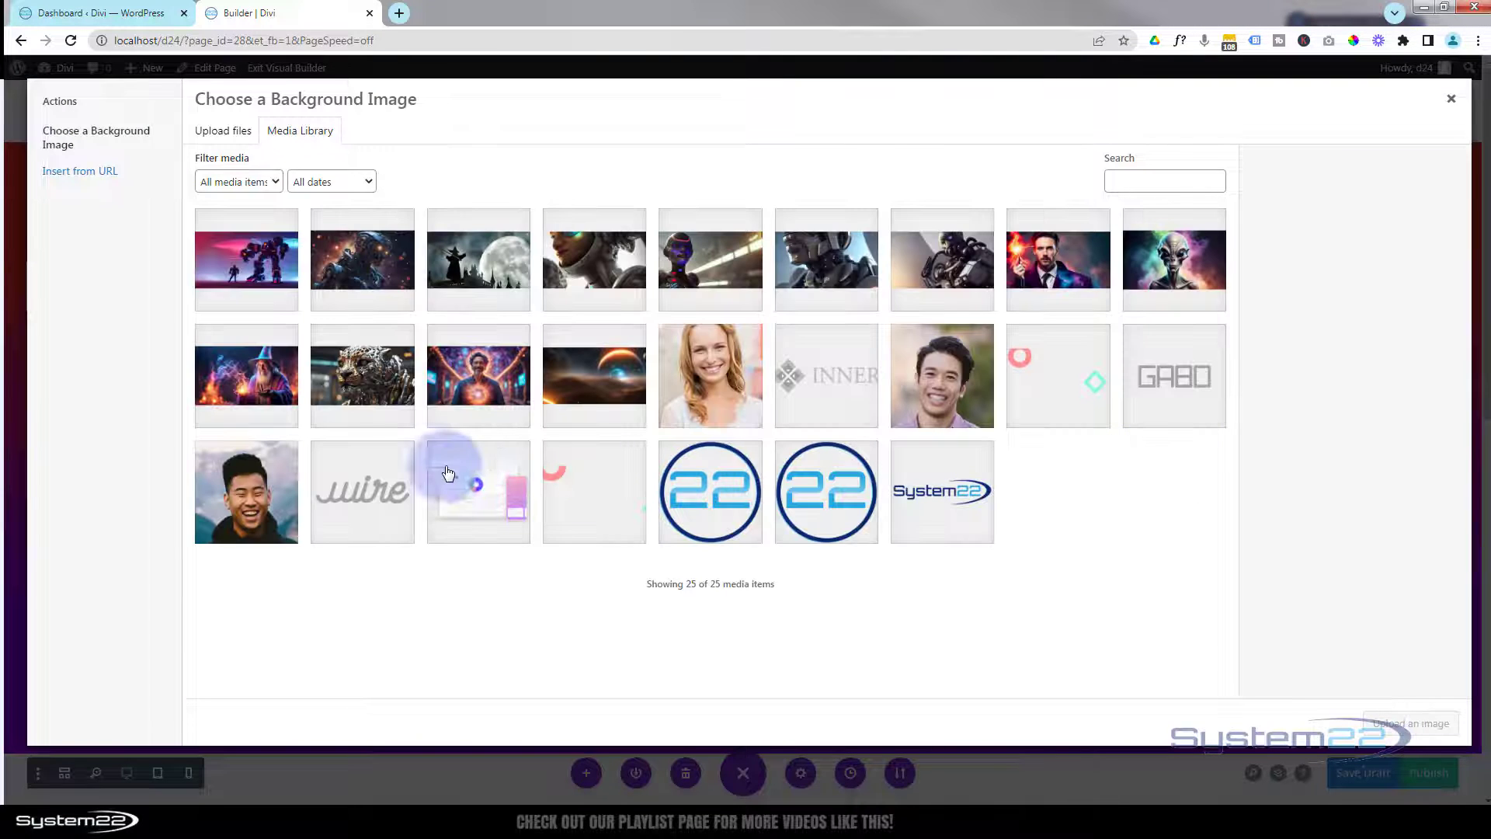
pyautogui.click(257, 380)
pyautogui.click(1410, 713)
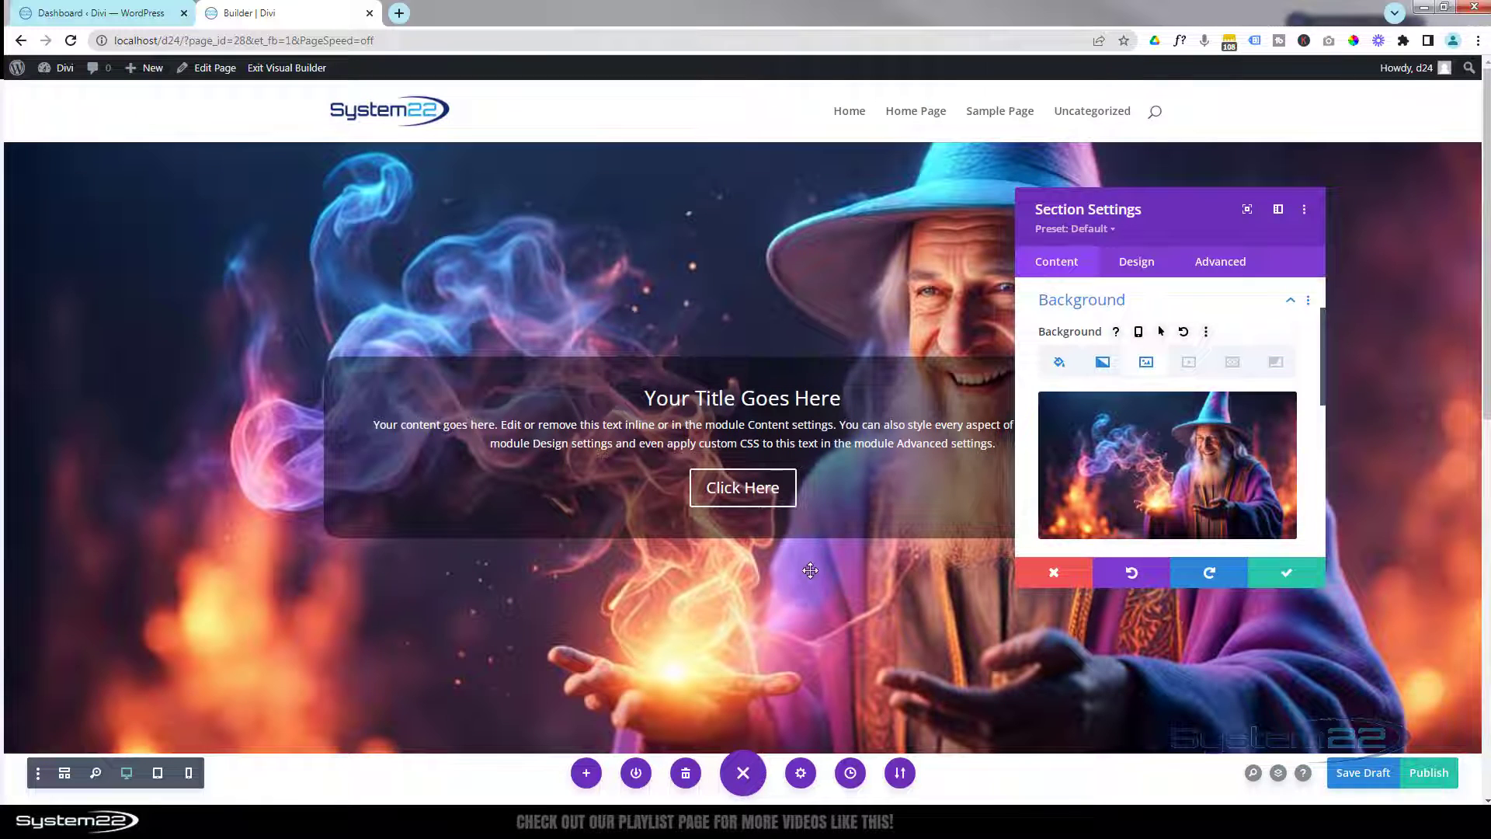
# Enable the parallax effect on the background image with the True Parallax method and preview it while scrolling the page
pyautogui.scroll(-3, 1132, 422)
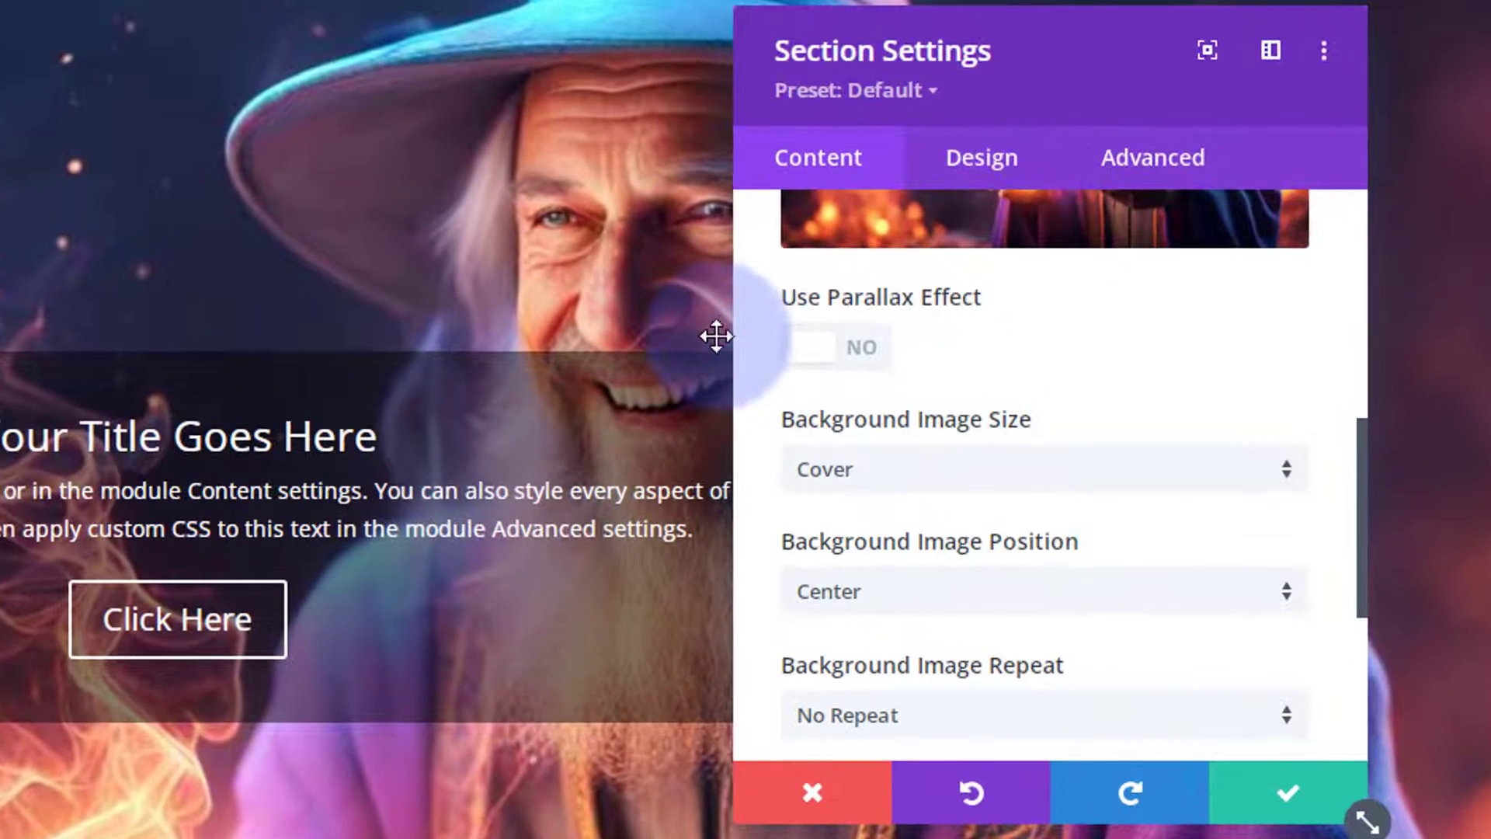
pyautogui.click(869, 349)
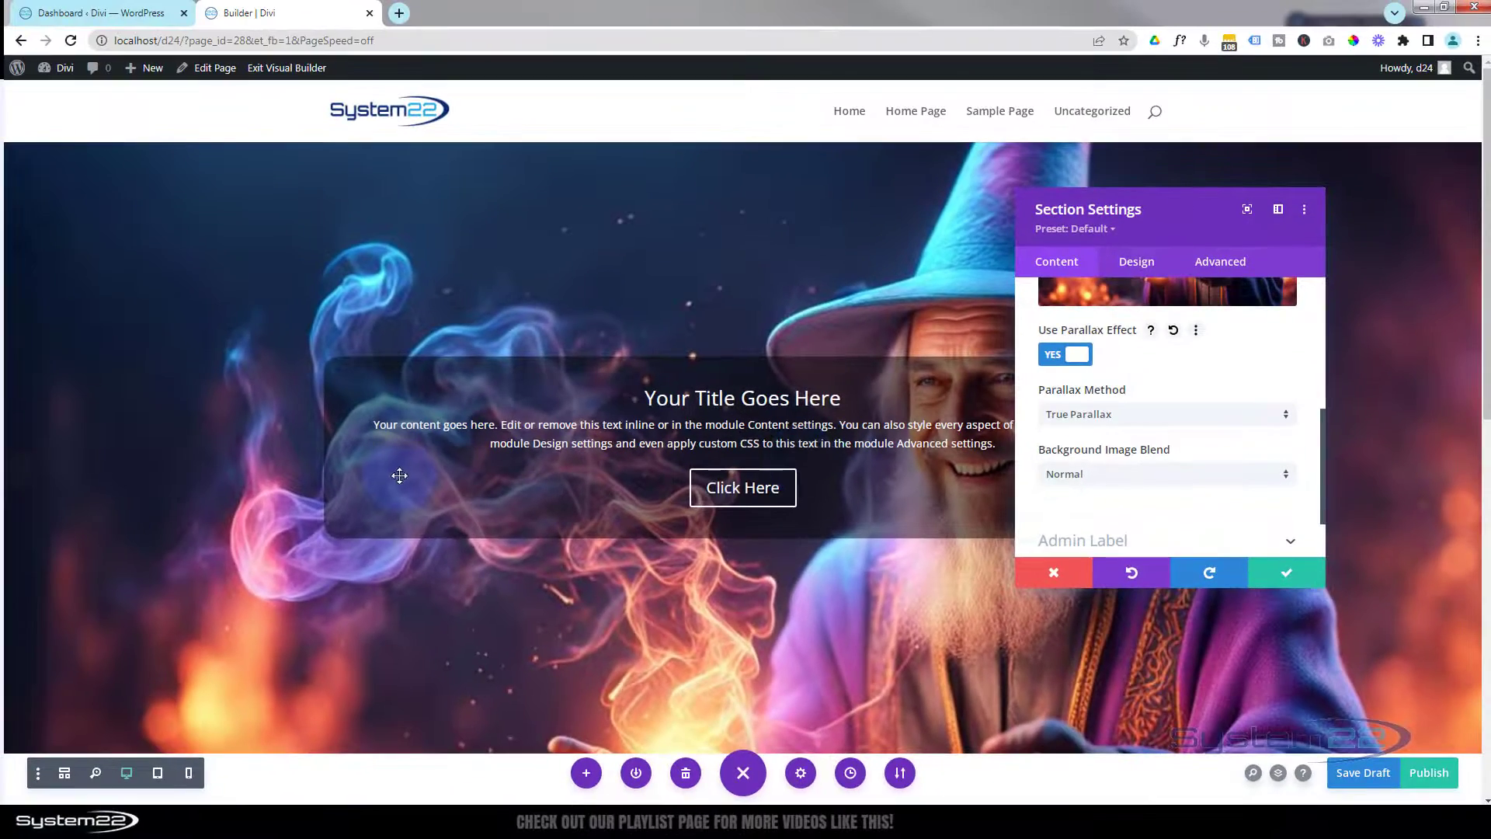
pyautogui.click(1106, 417)
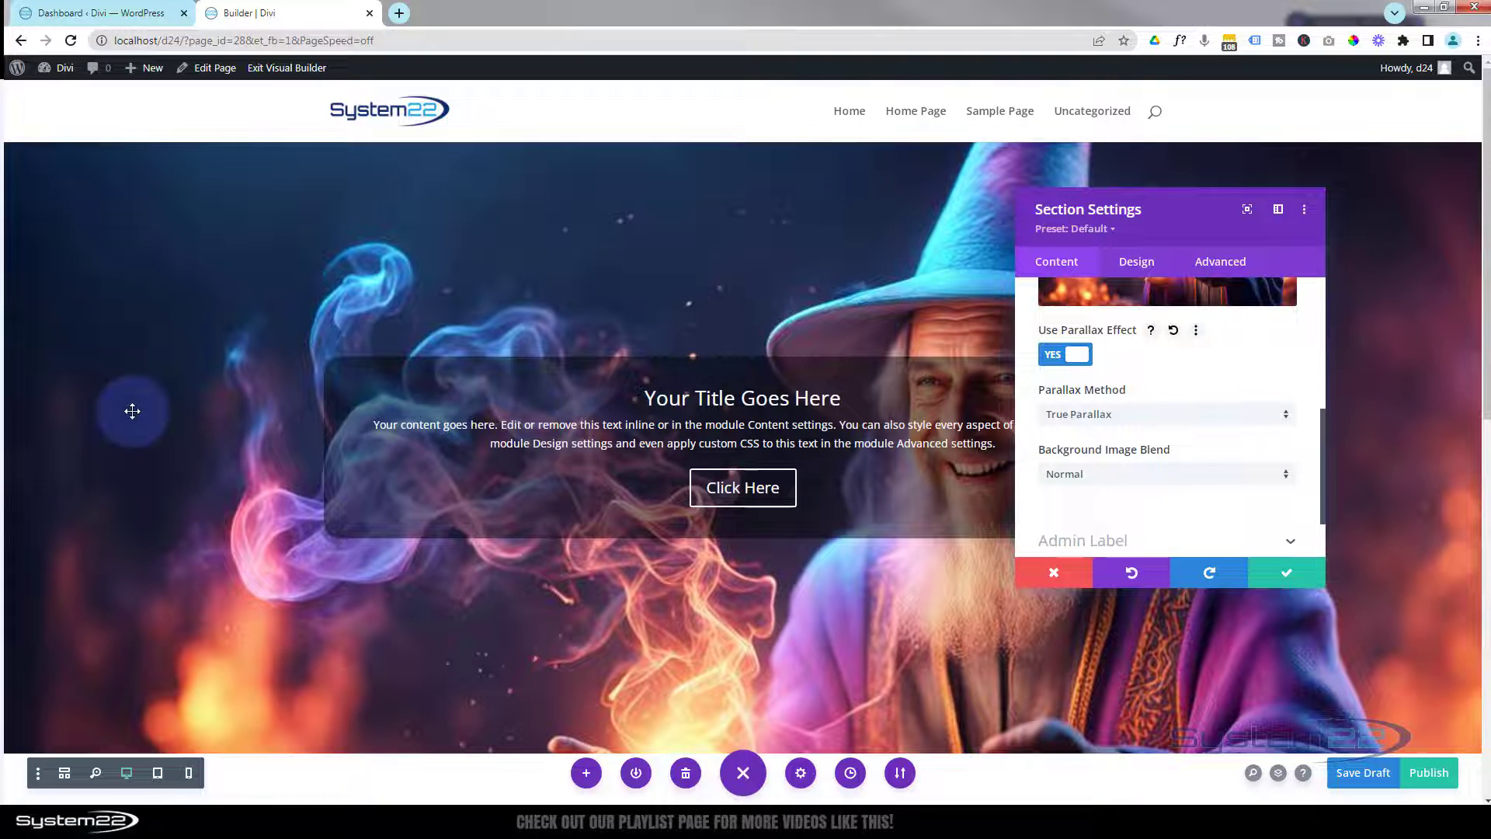
pyautogui.scroll(-5, 132, 409)
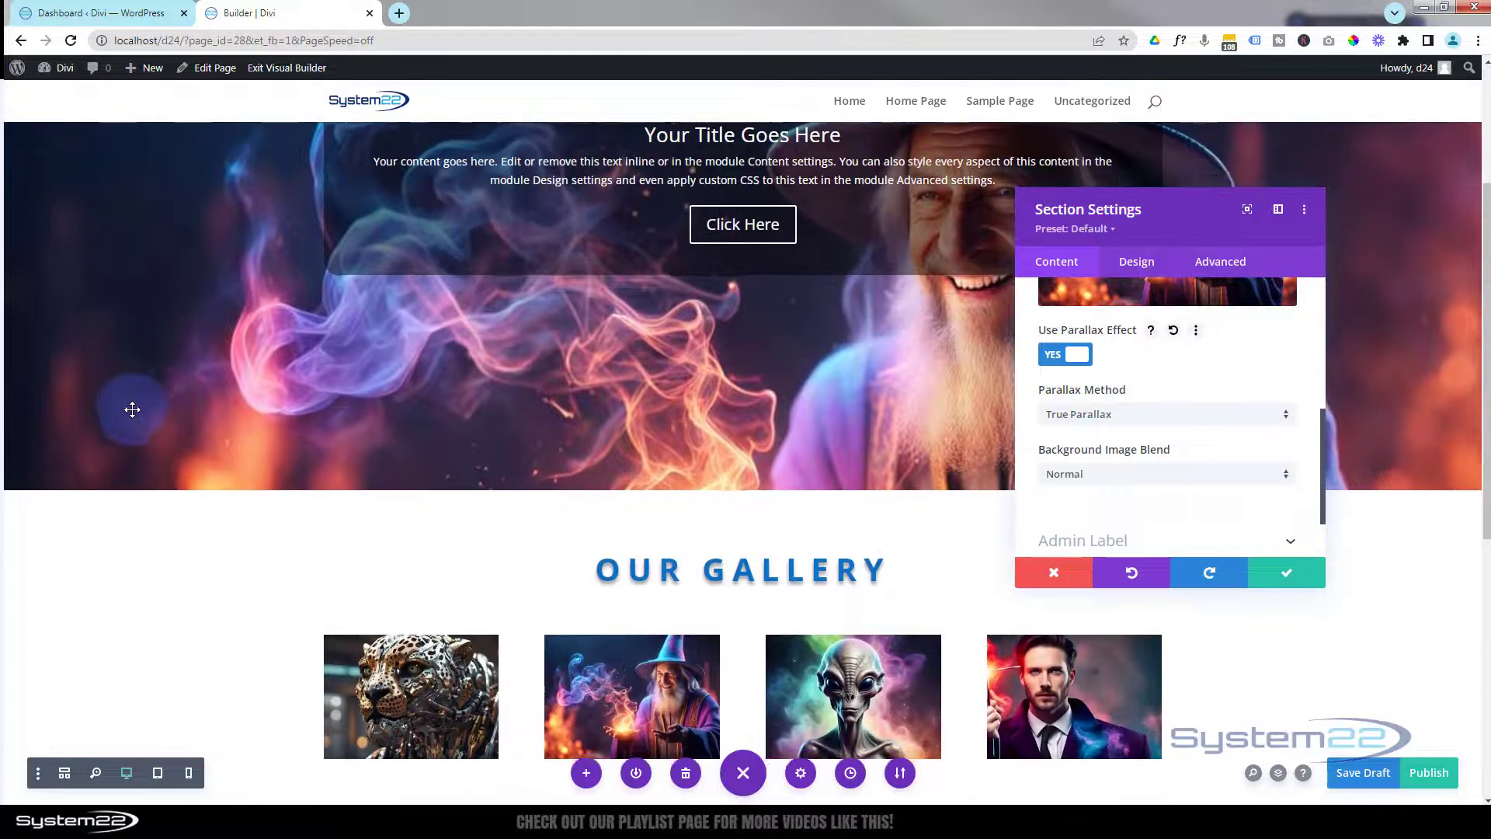
pyautogui.scroll(5, 132, 410)
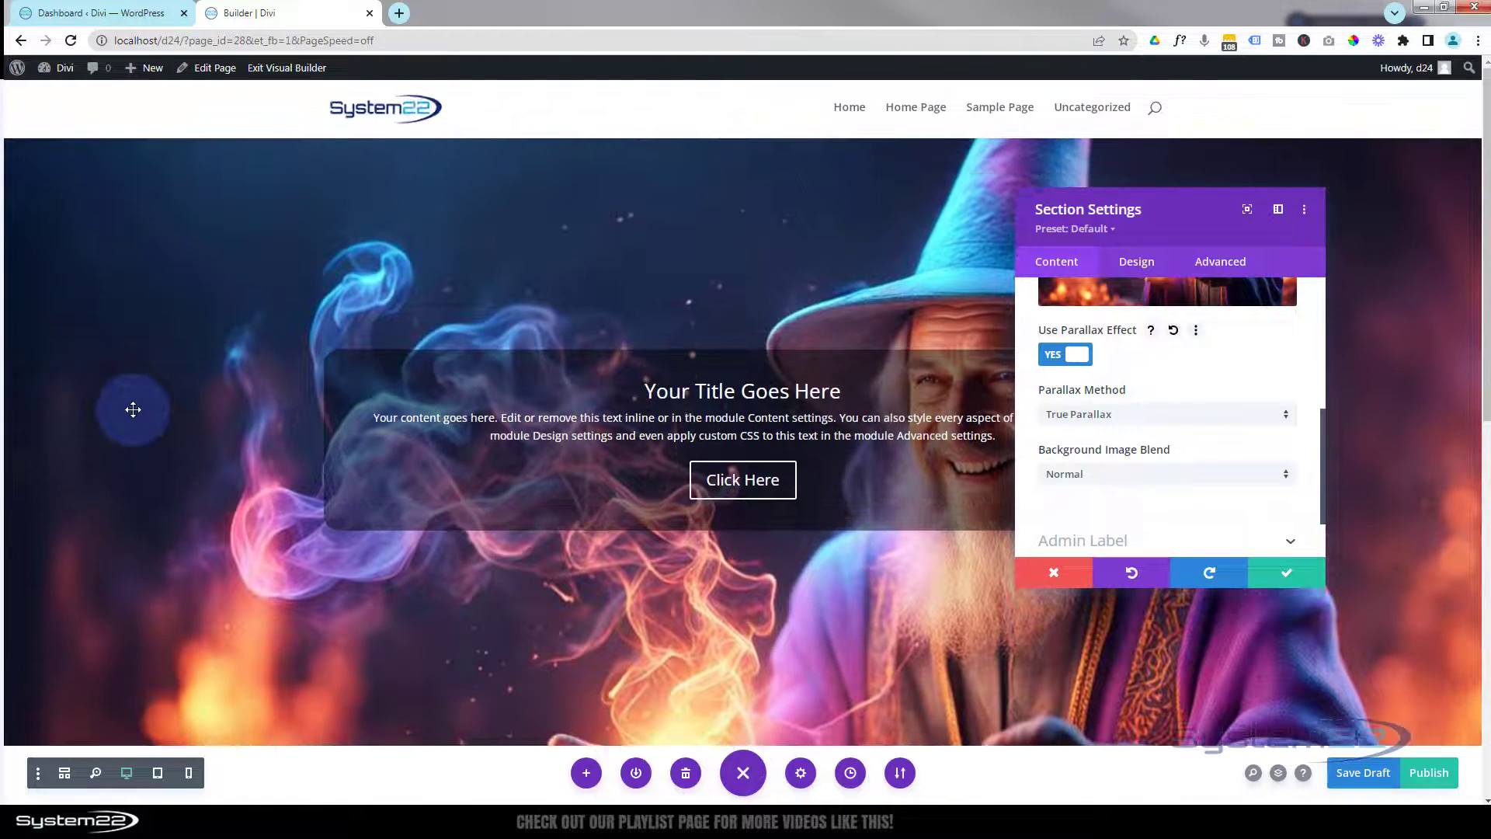
pyautogui.scroll(-3, 133, 409)
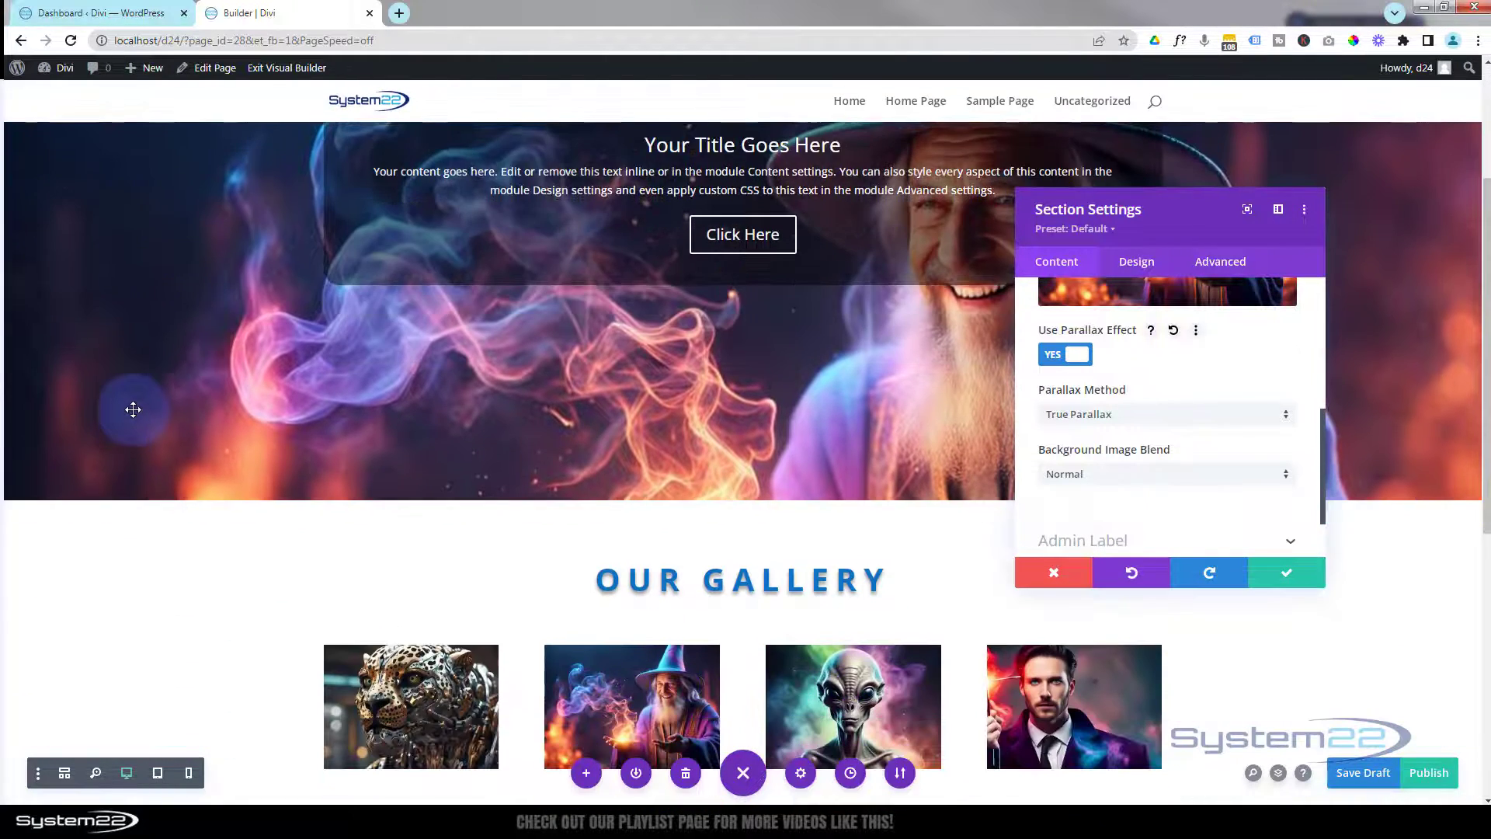
pyautogui.scroll(3, 133, 409)
pyautogui.scroll(2, 133, 409)
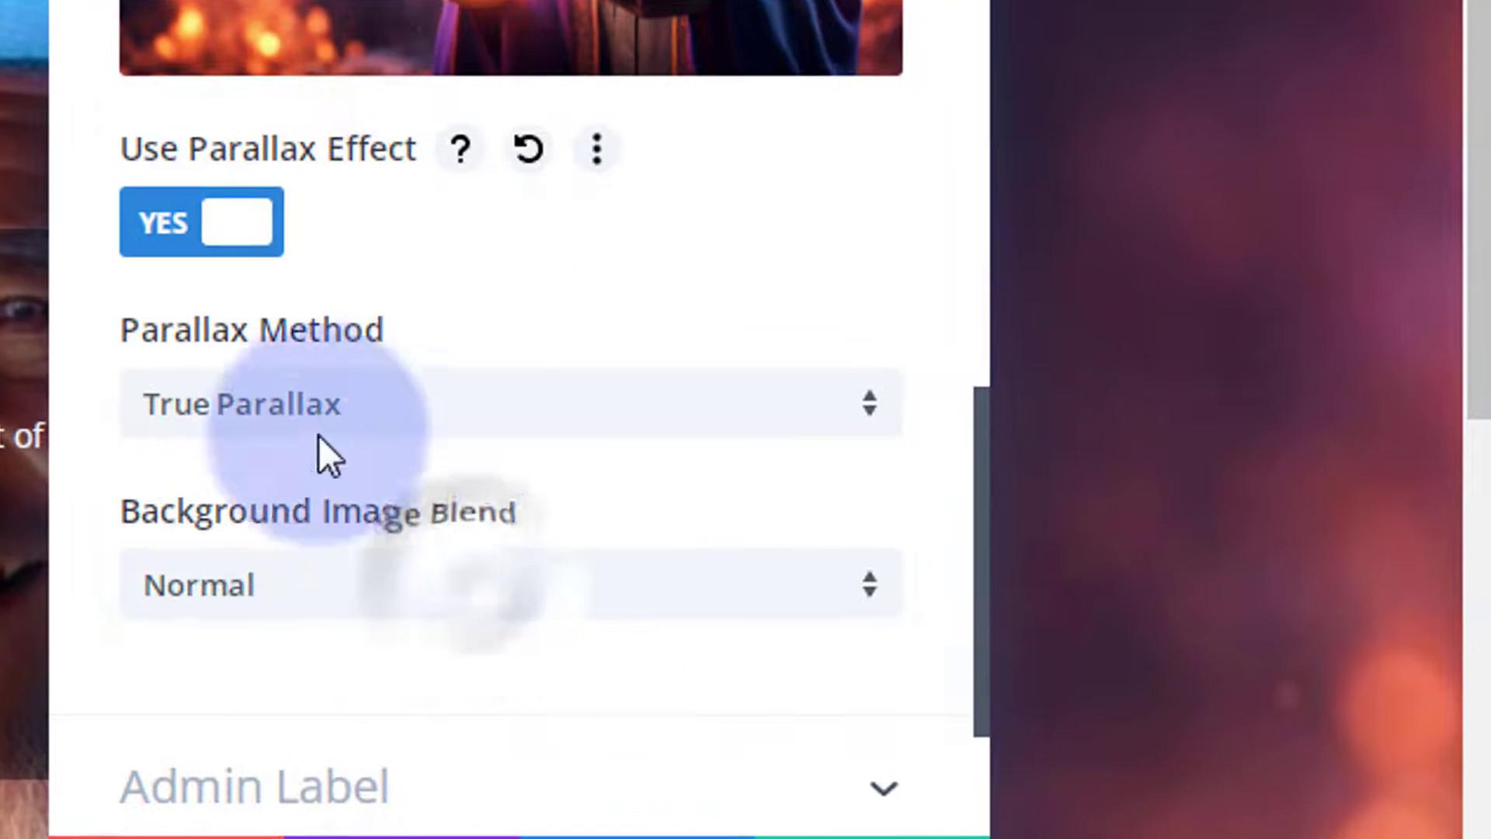
# Switch the background image's parallax method to CSS and preview the effect while scrolling the page
pyautogui.click(430, 422)
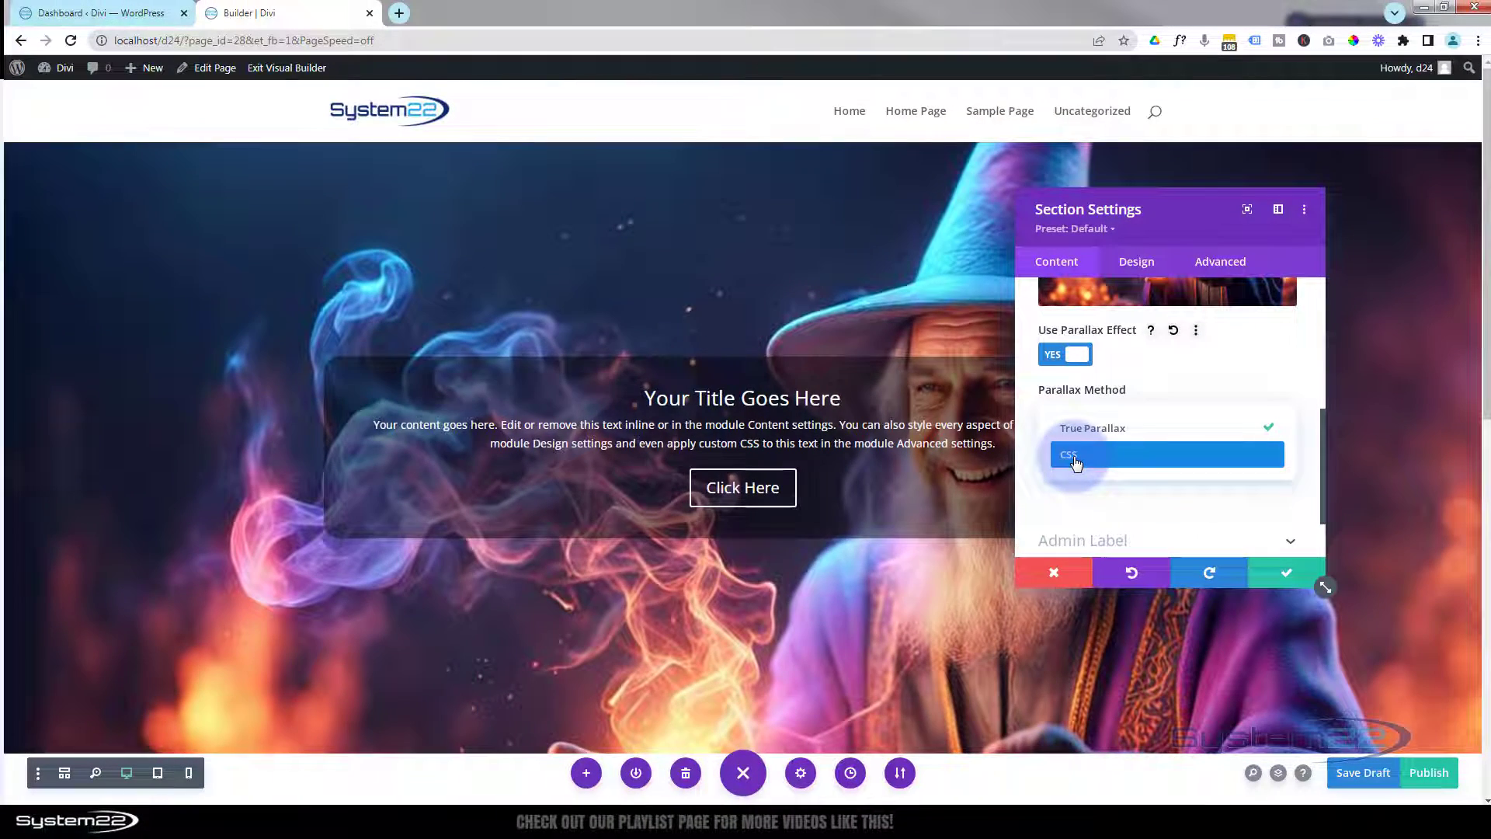
pyautogui.click(233, 535)
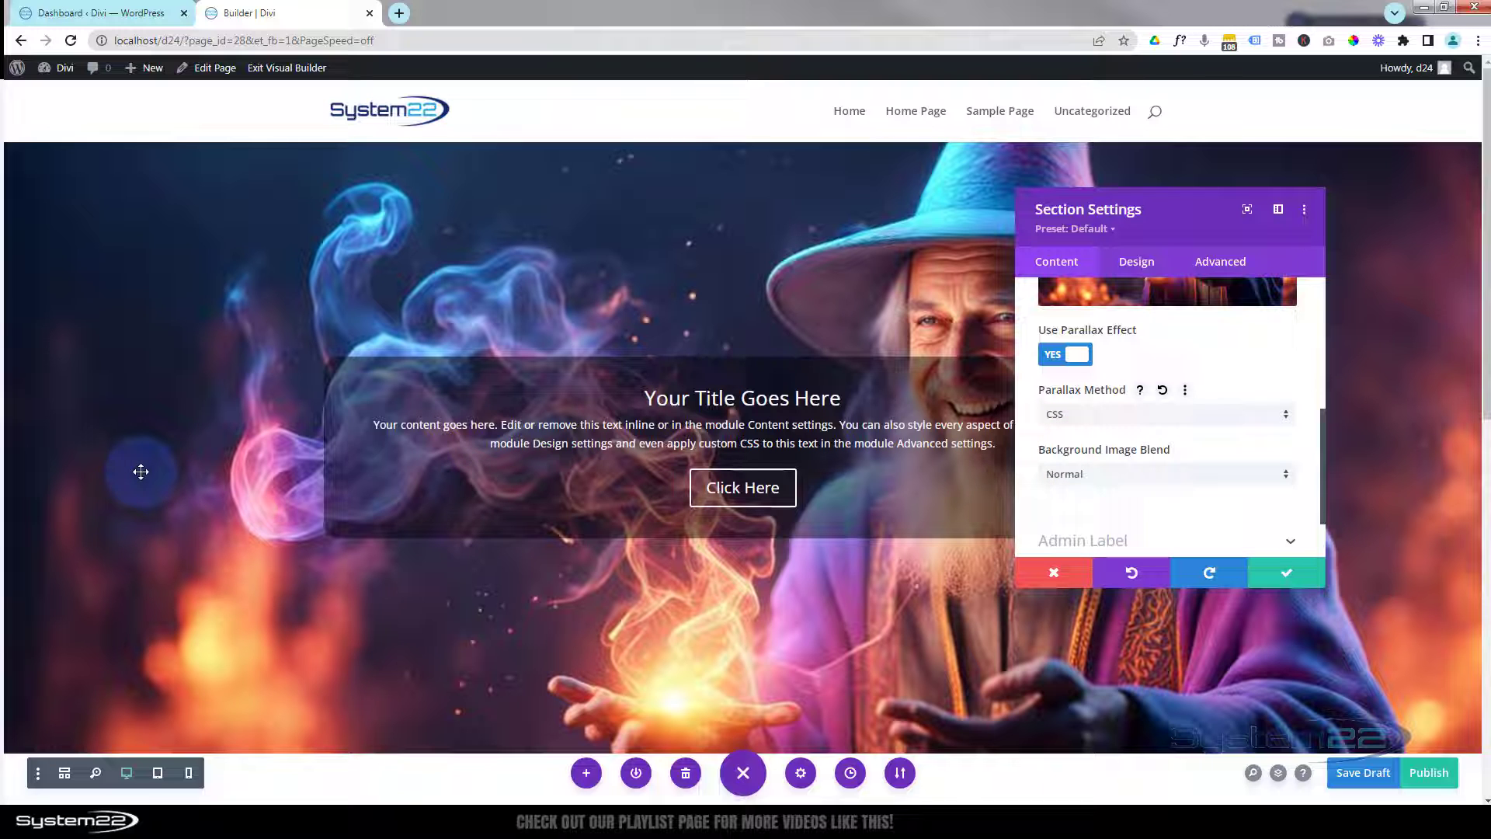
pyautogui.scroll(-5, 141, 470)
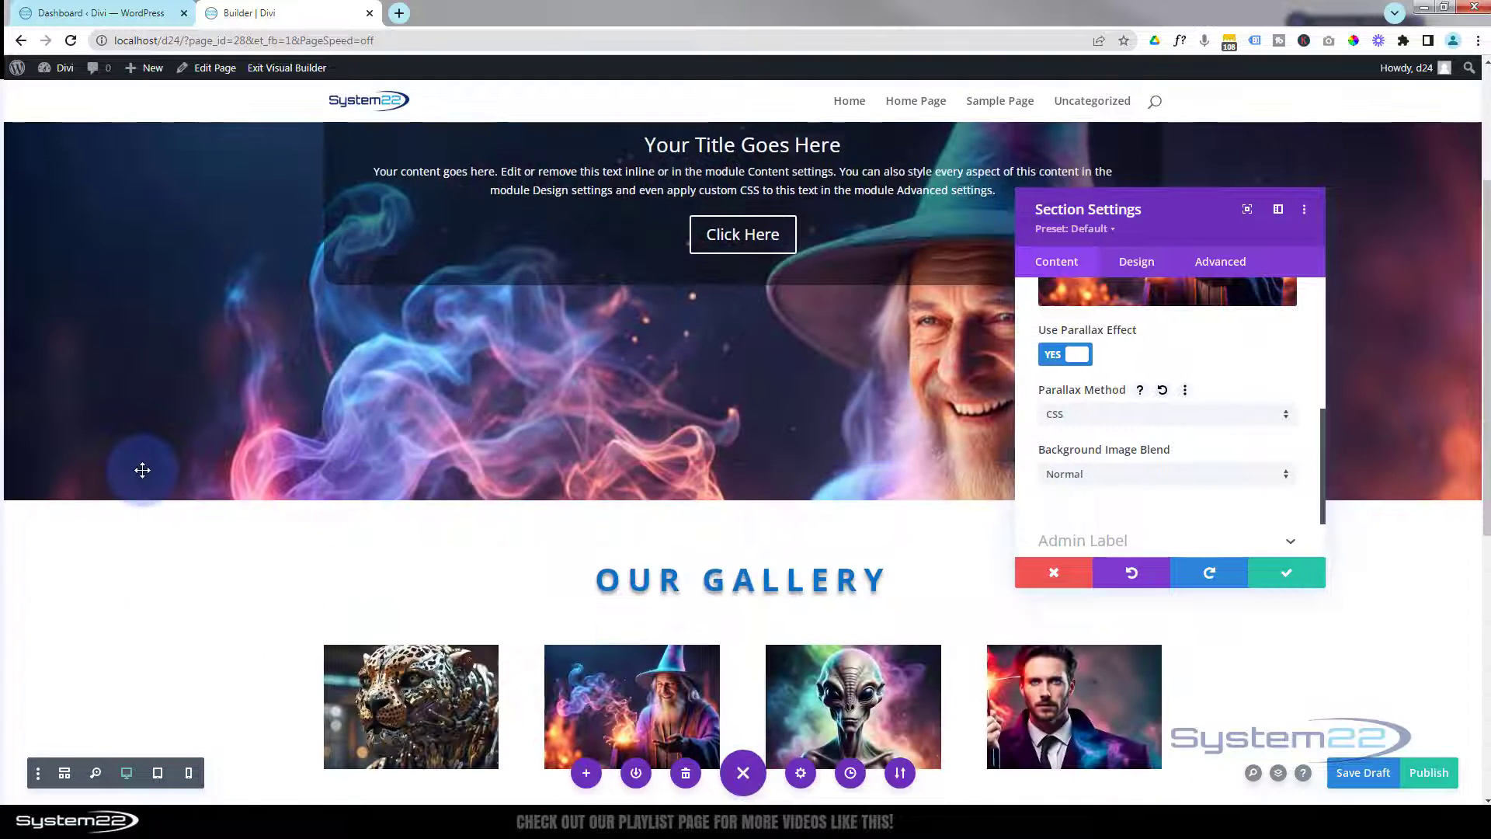
pyautogui.scroll(1, 141, 472)
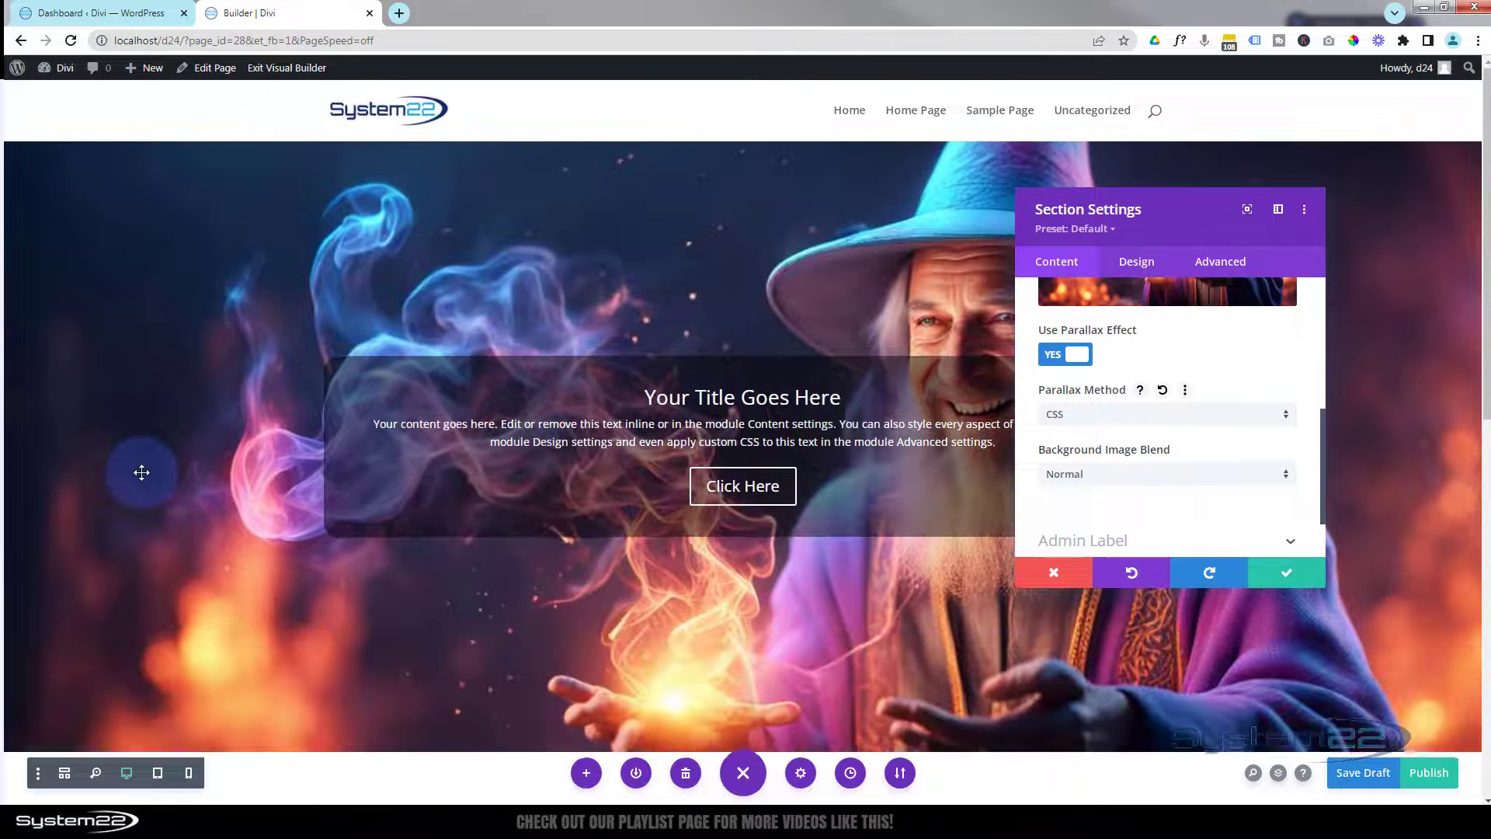
pyautogui.scroll(-4, 141, 472)
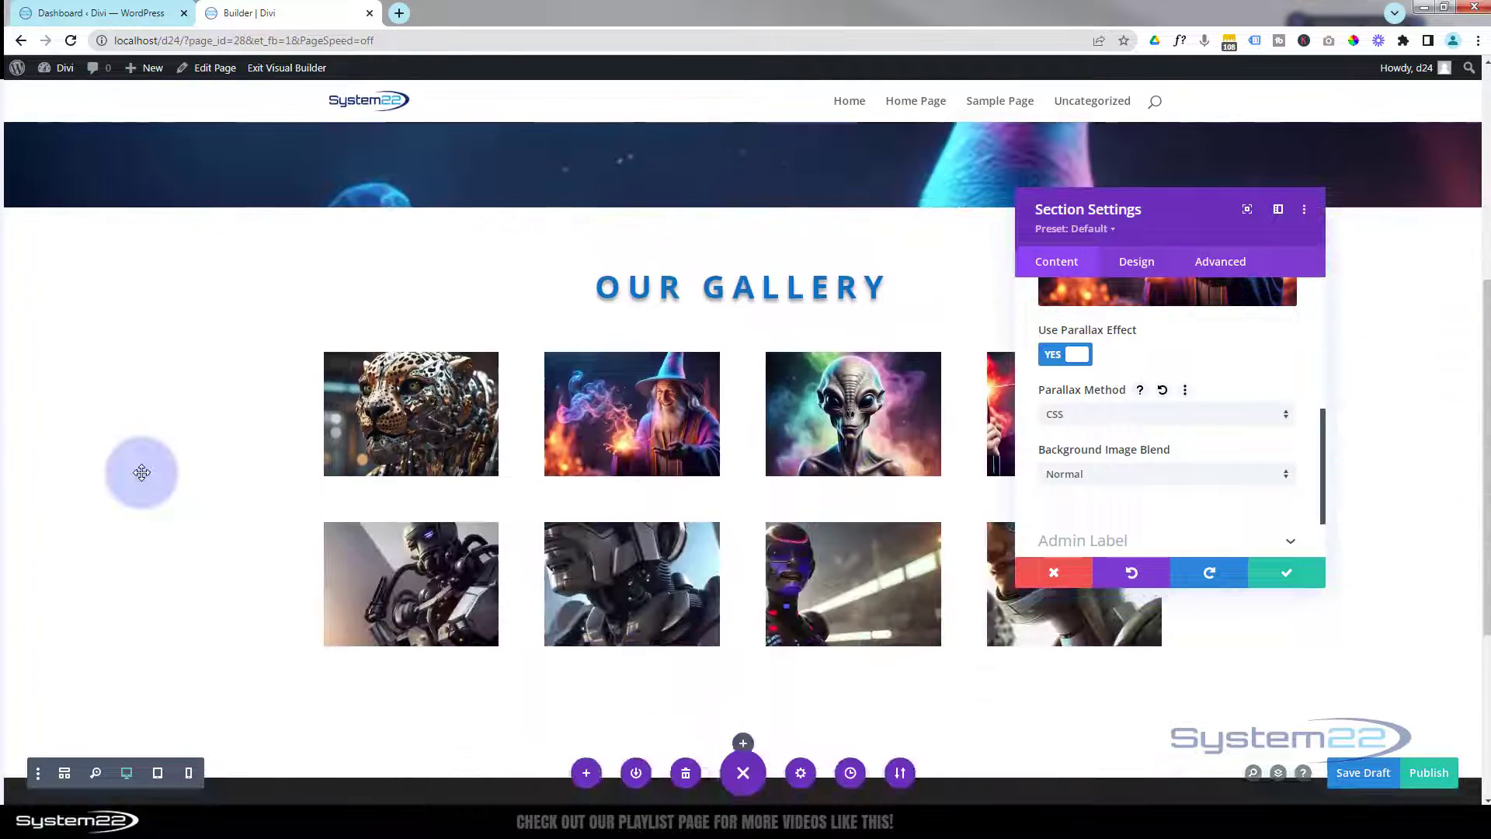
pyautogui.scroll(6, 141, 473)
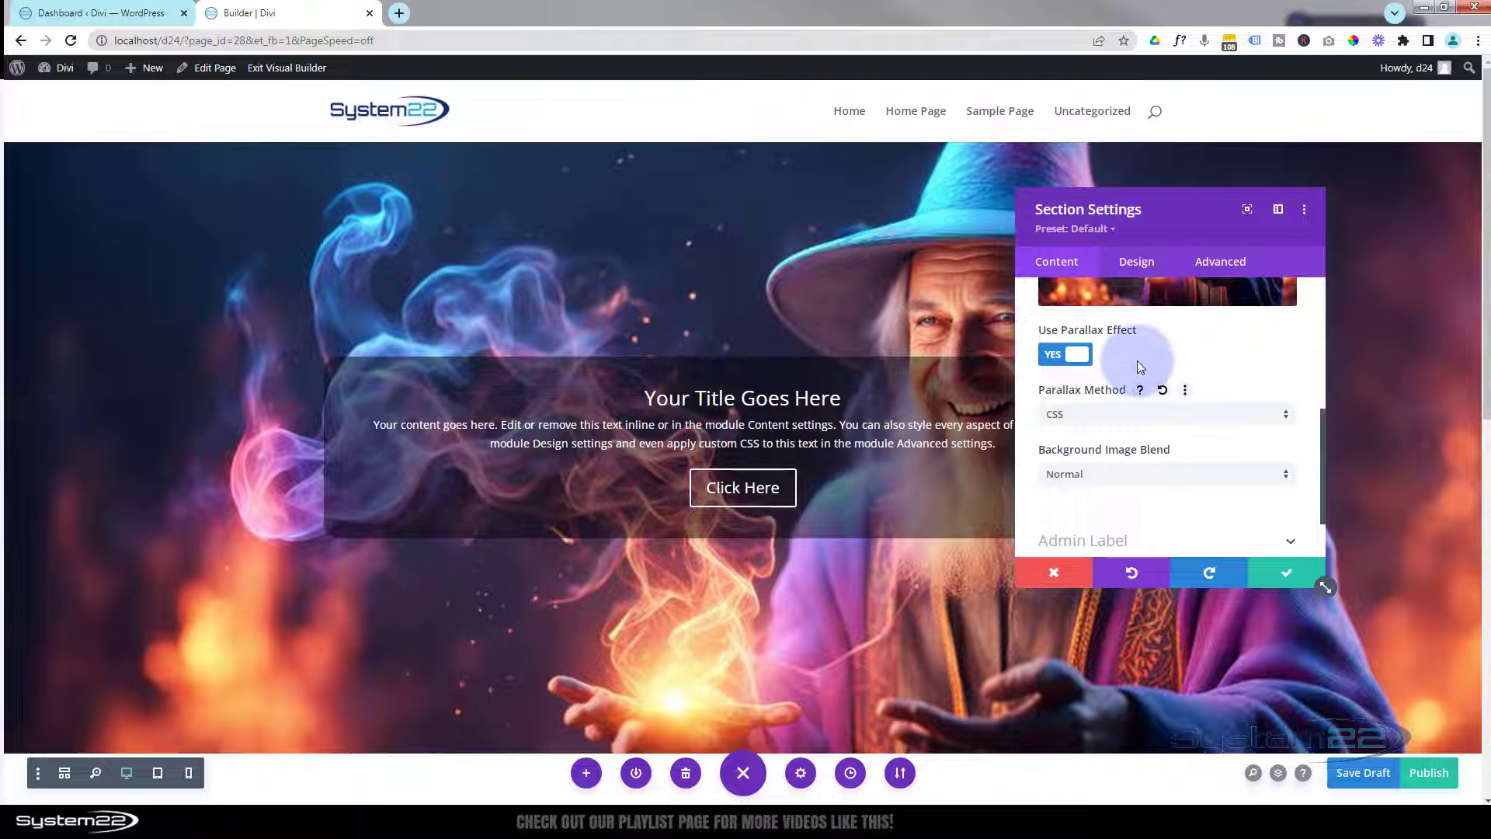
# Turn the background image's parallax effect back off and check how the page scrolls without it
pyautogui.click(1064, 357)
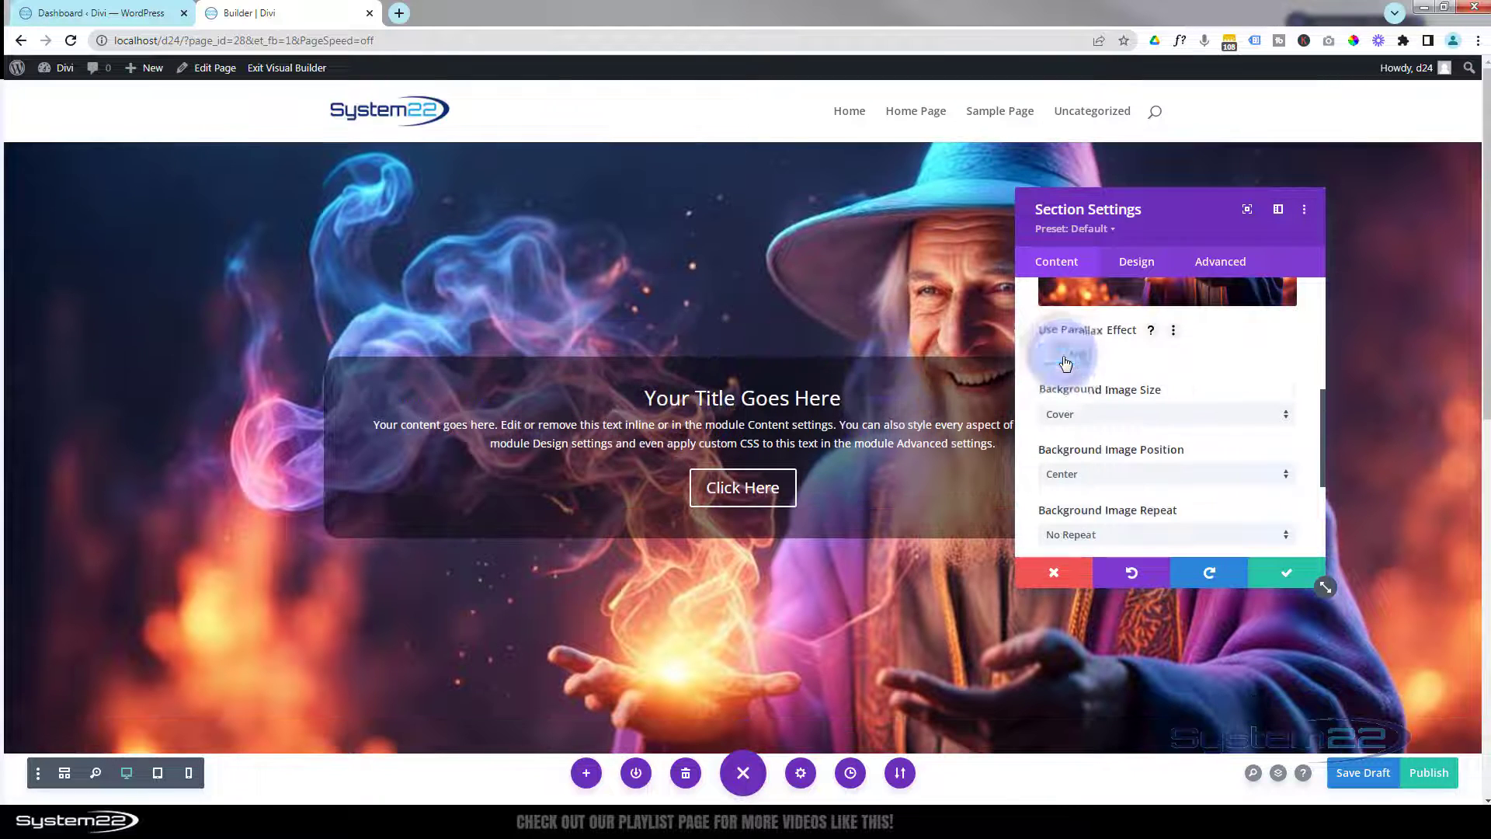
pyautogui.scroll(-2, 672, 285)
pyautogui.scroll(2, 672, 285)
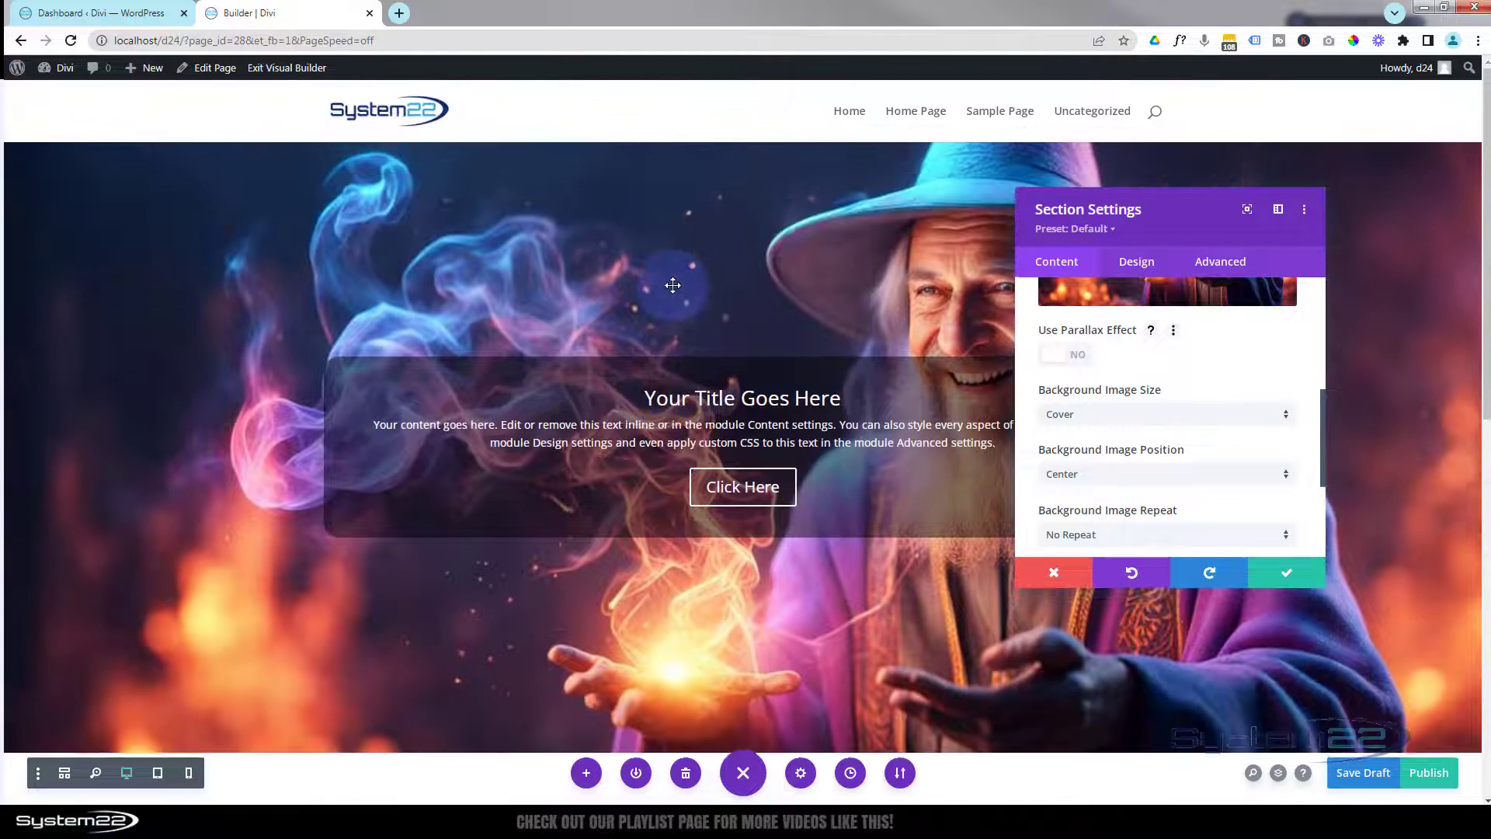
# Review the size and position options available for the section's background image
pyautogui.click(1139, 416)
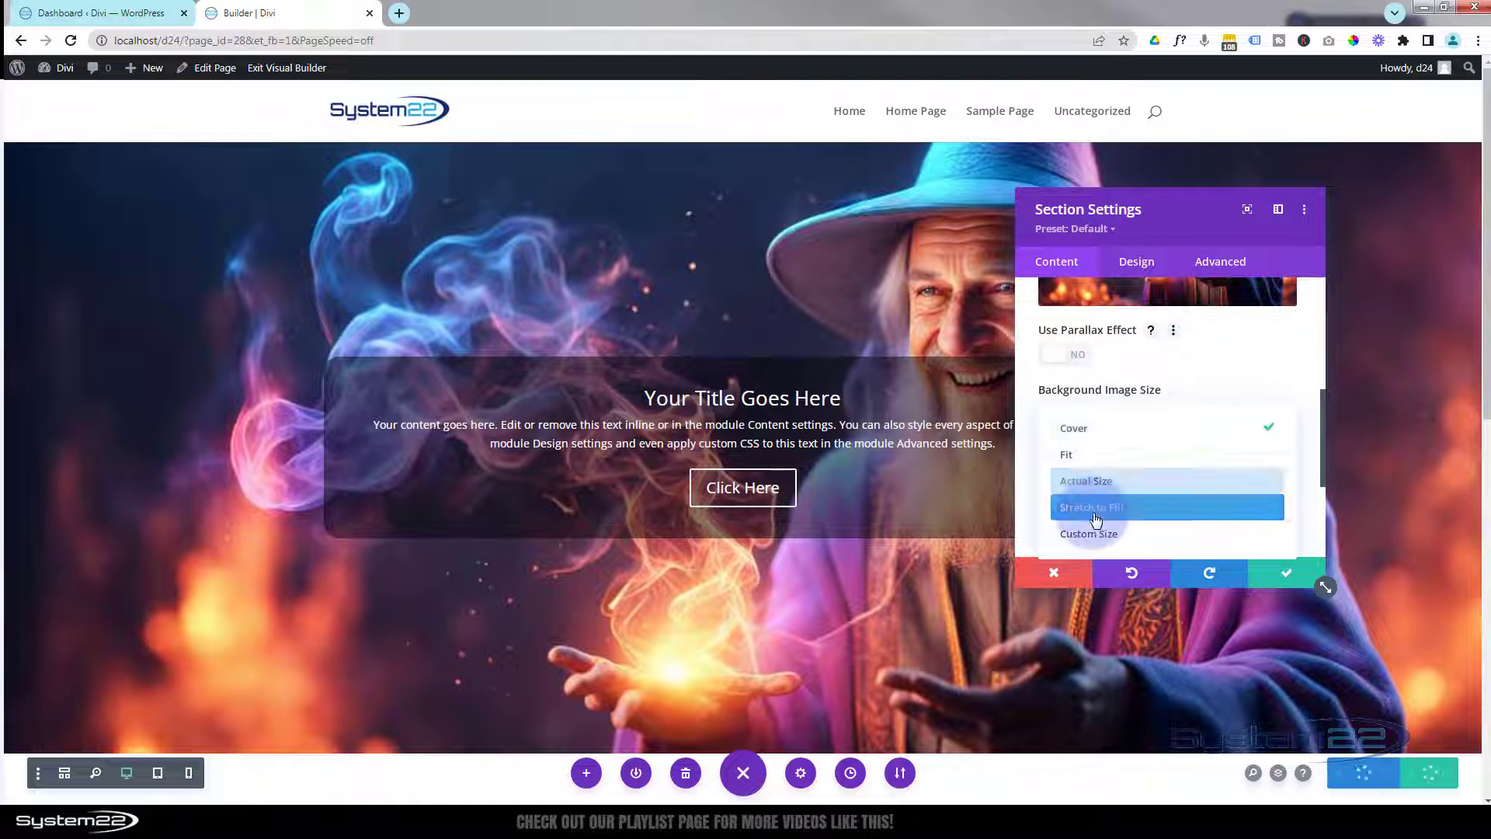
pyautogui.click(1031, 420)
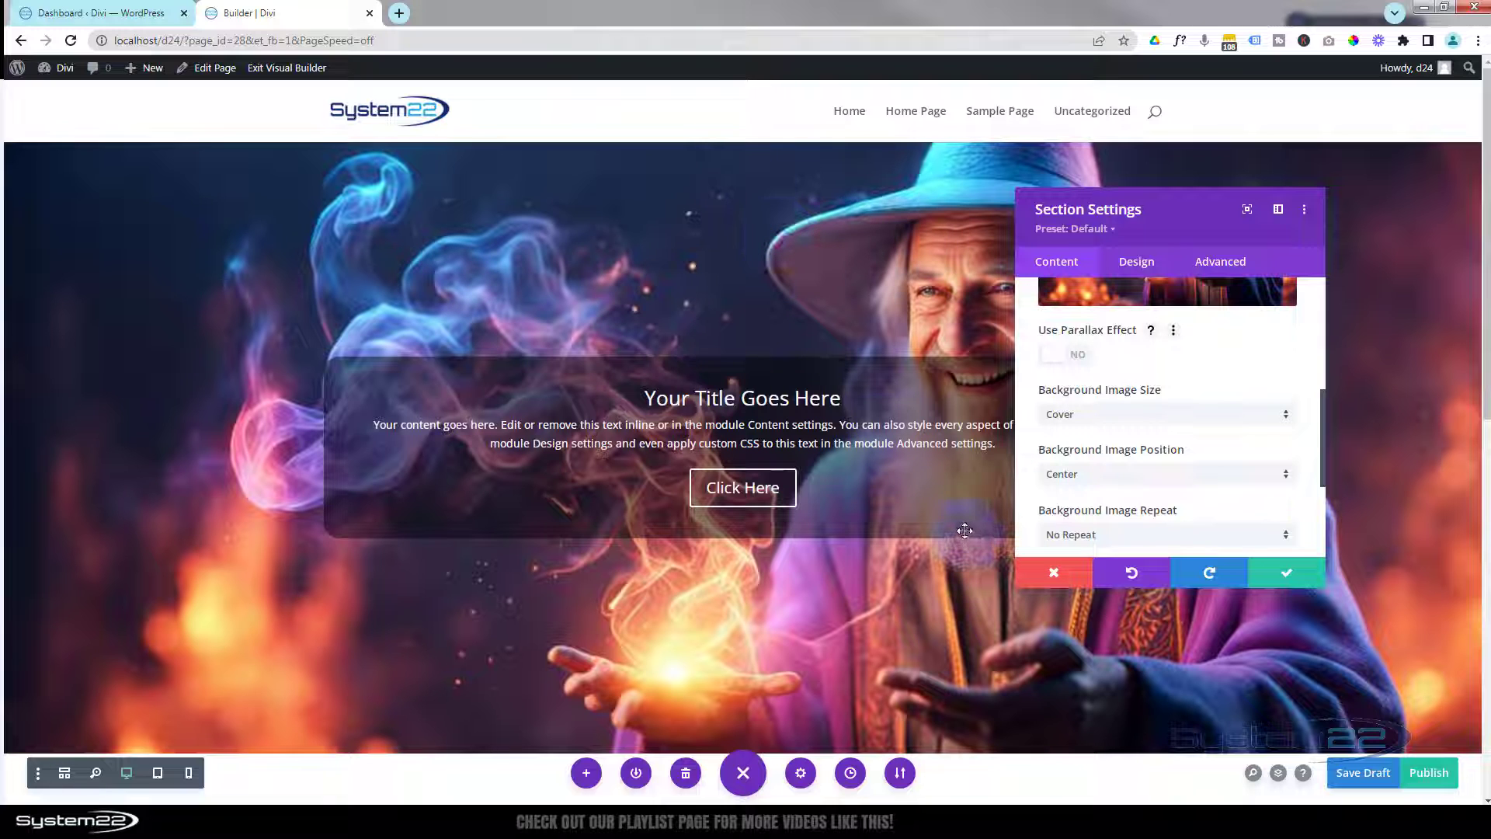
pyautogui.click(1213, 482)
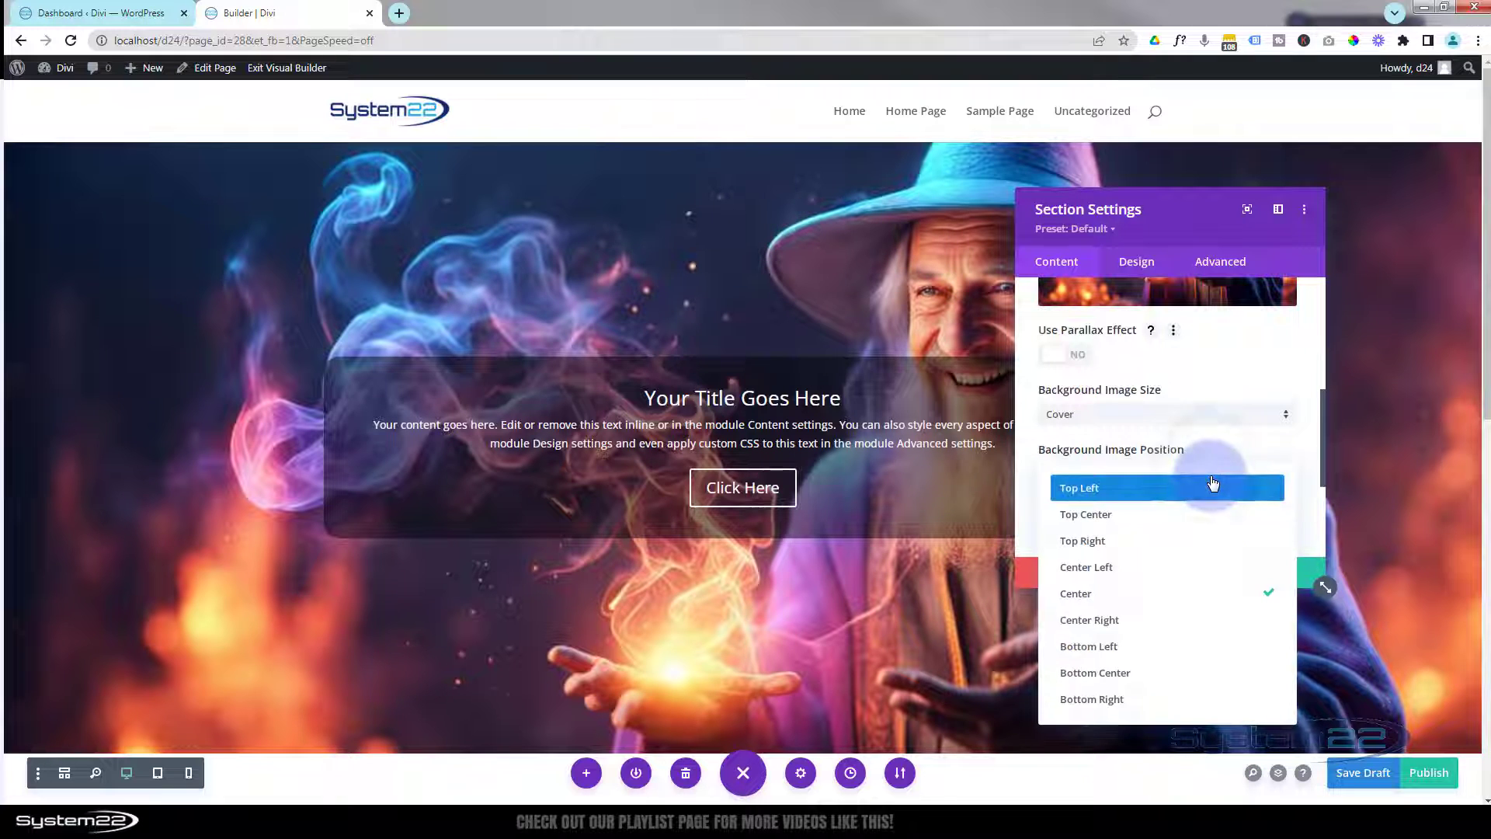
pyautogui.click(1026, 491)
# Try the Multiply blend mode on the section's background image
pyautogui.scroll(-1, 1031, 435)
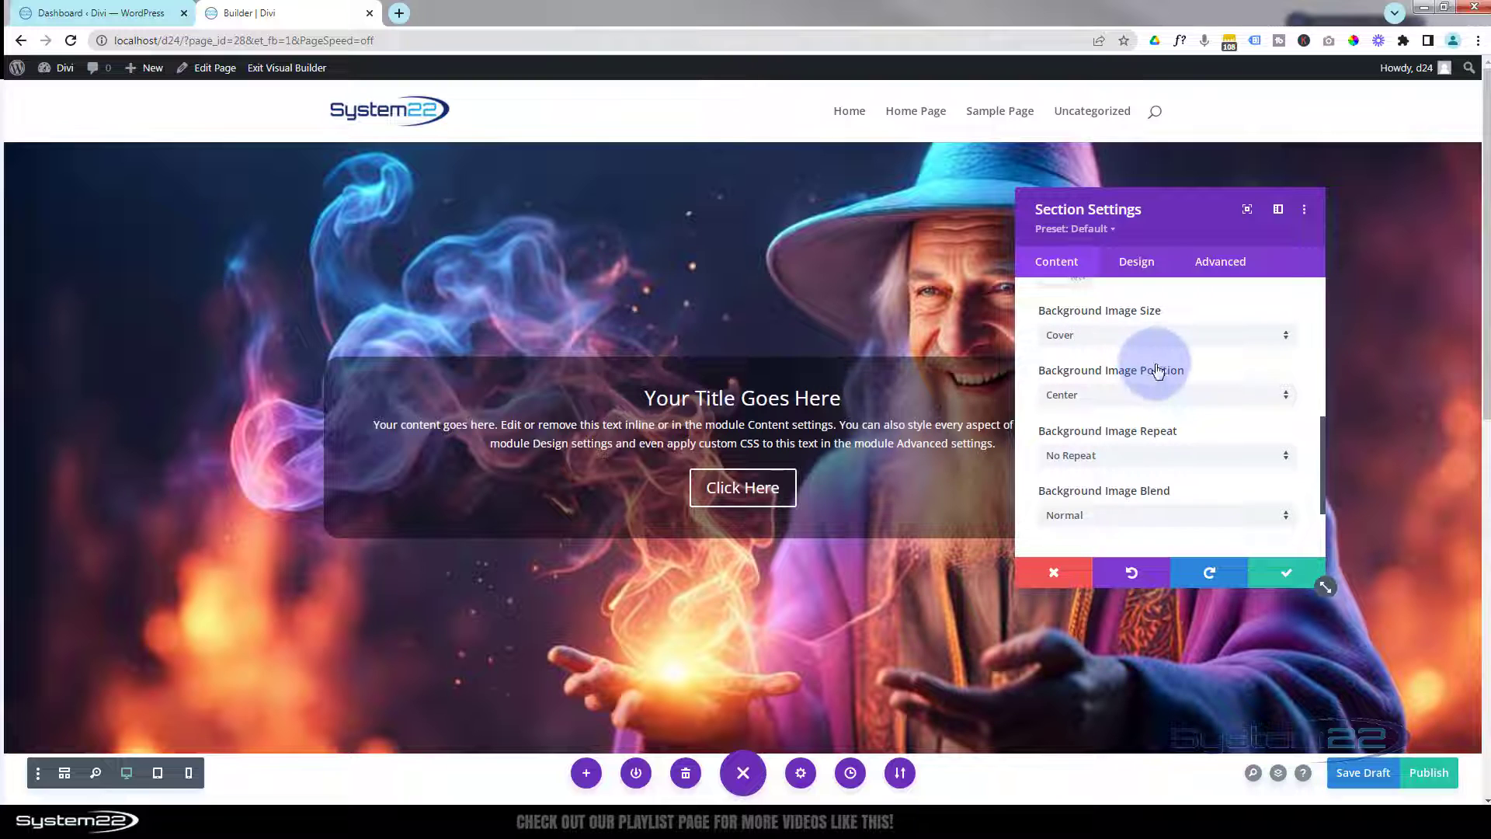
pyautogui.scroll(-2, 1162, 372)
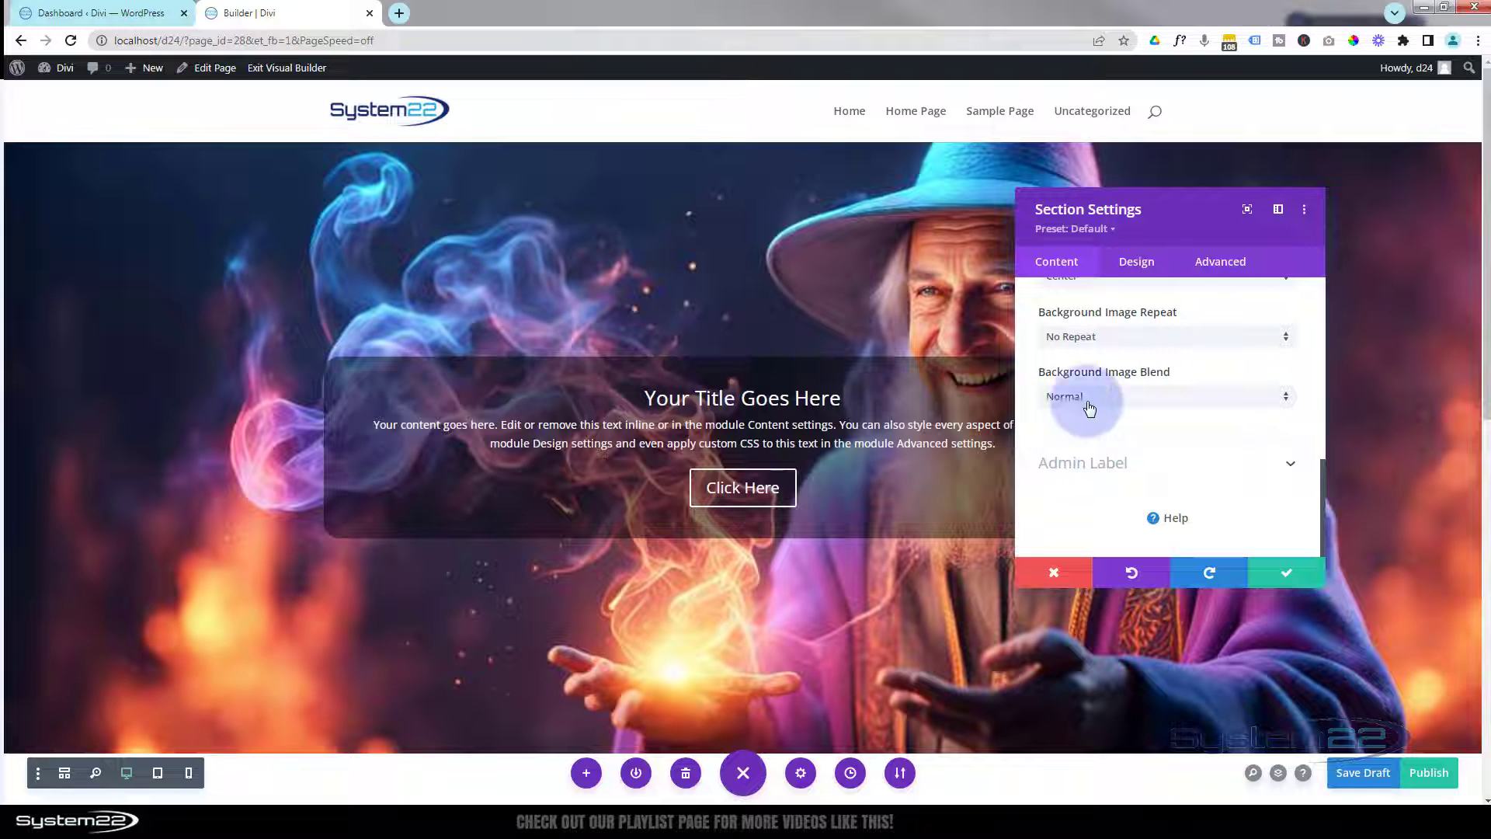
pyautogui.click(1137, 398)
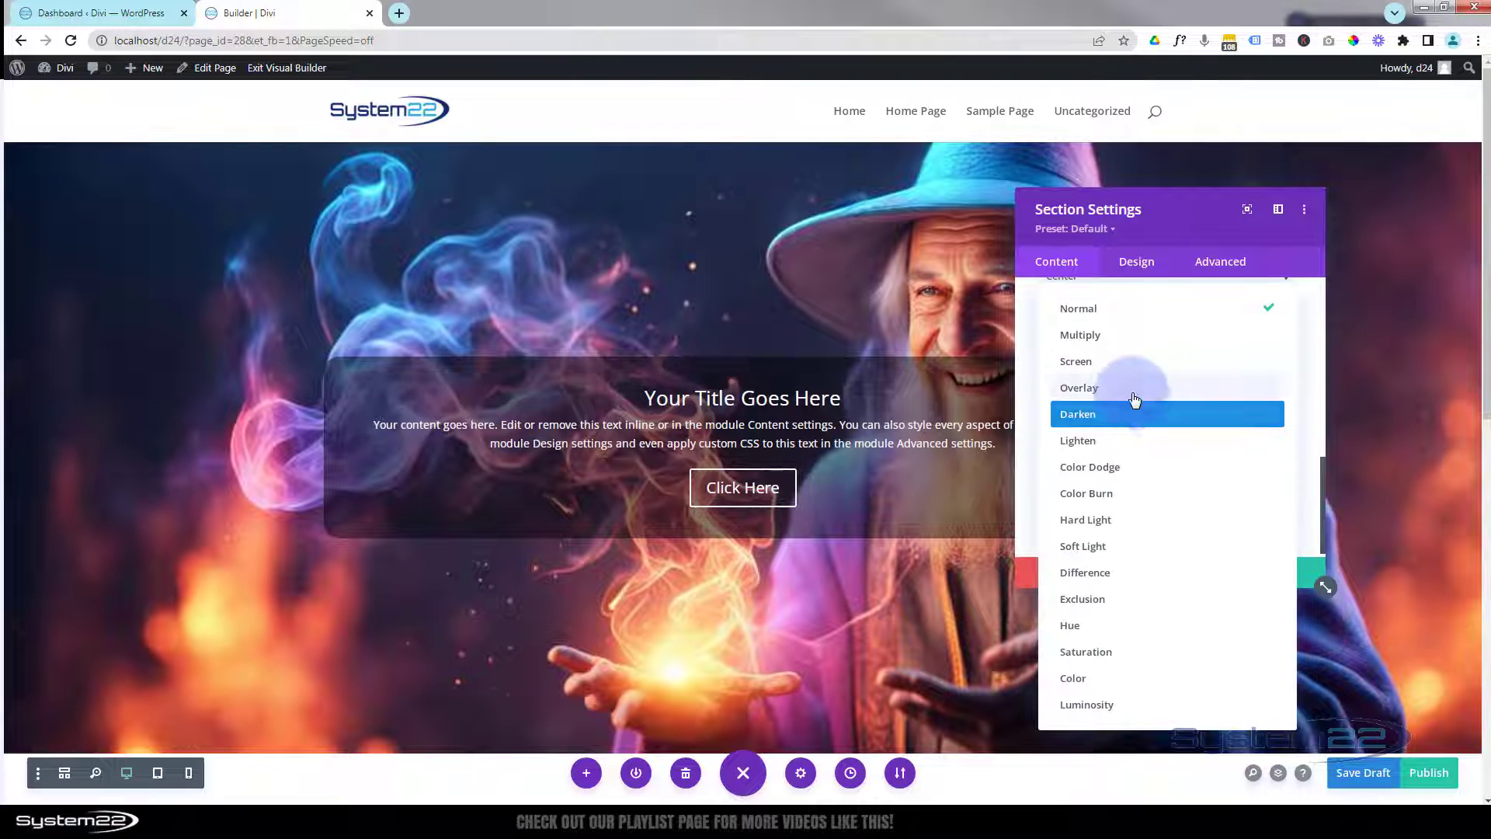
pyautogui.click(1108, 333)
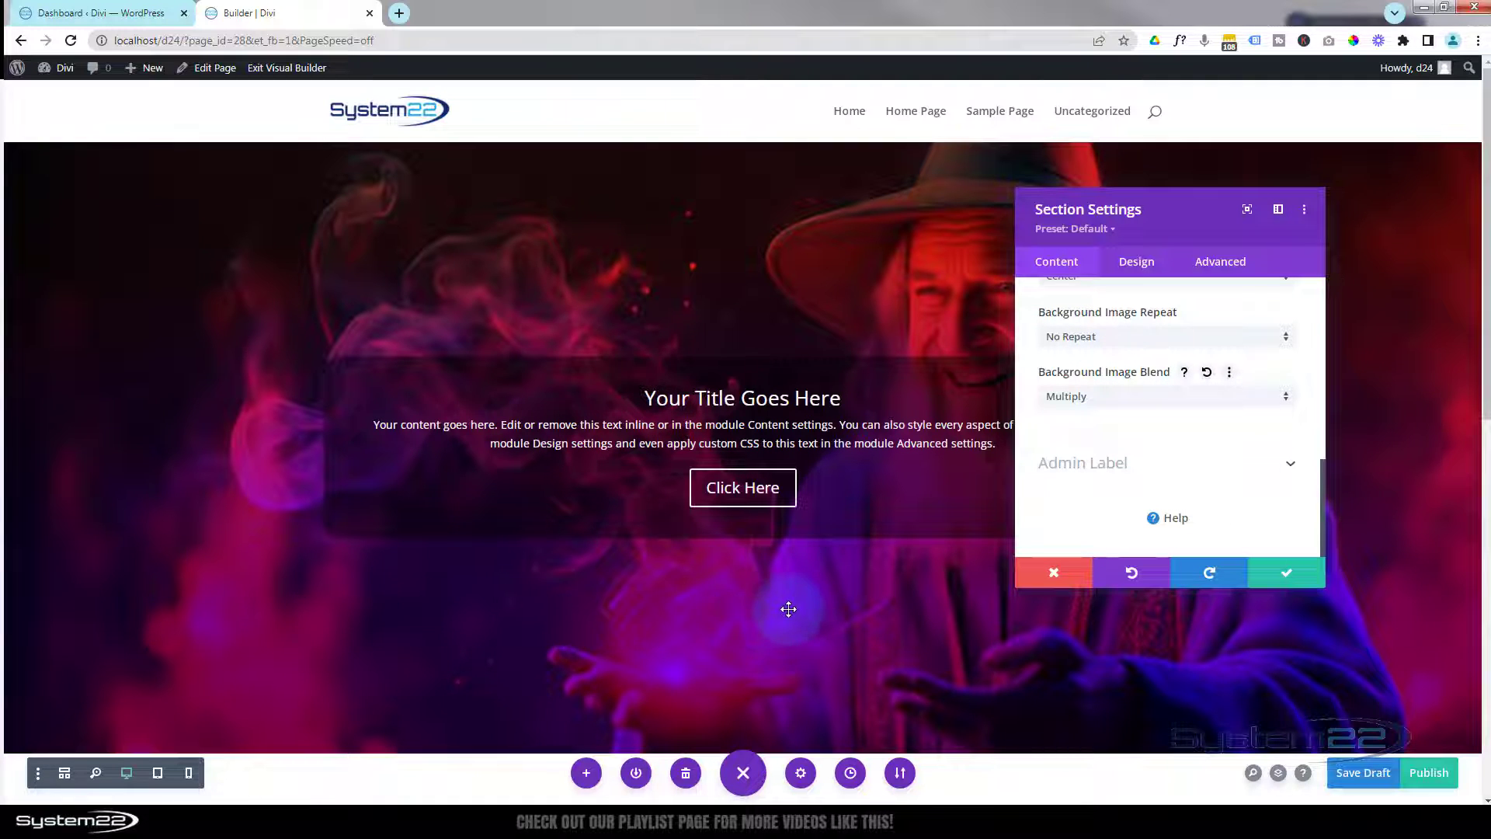
# Try the Screen and Difference blend modes on the section's background image
pyautogui.click(1137, 403)
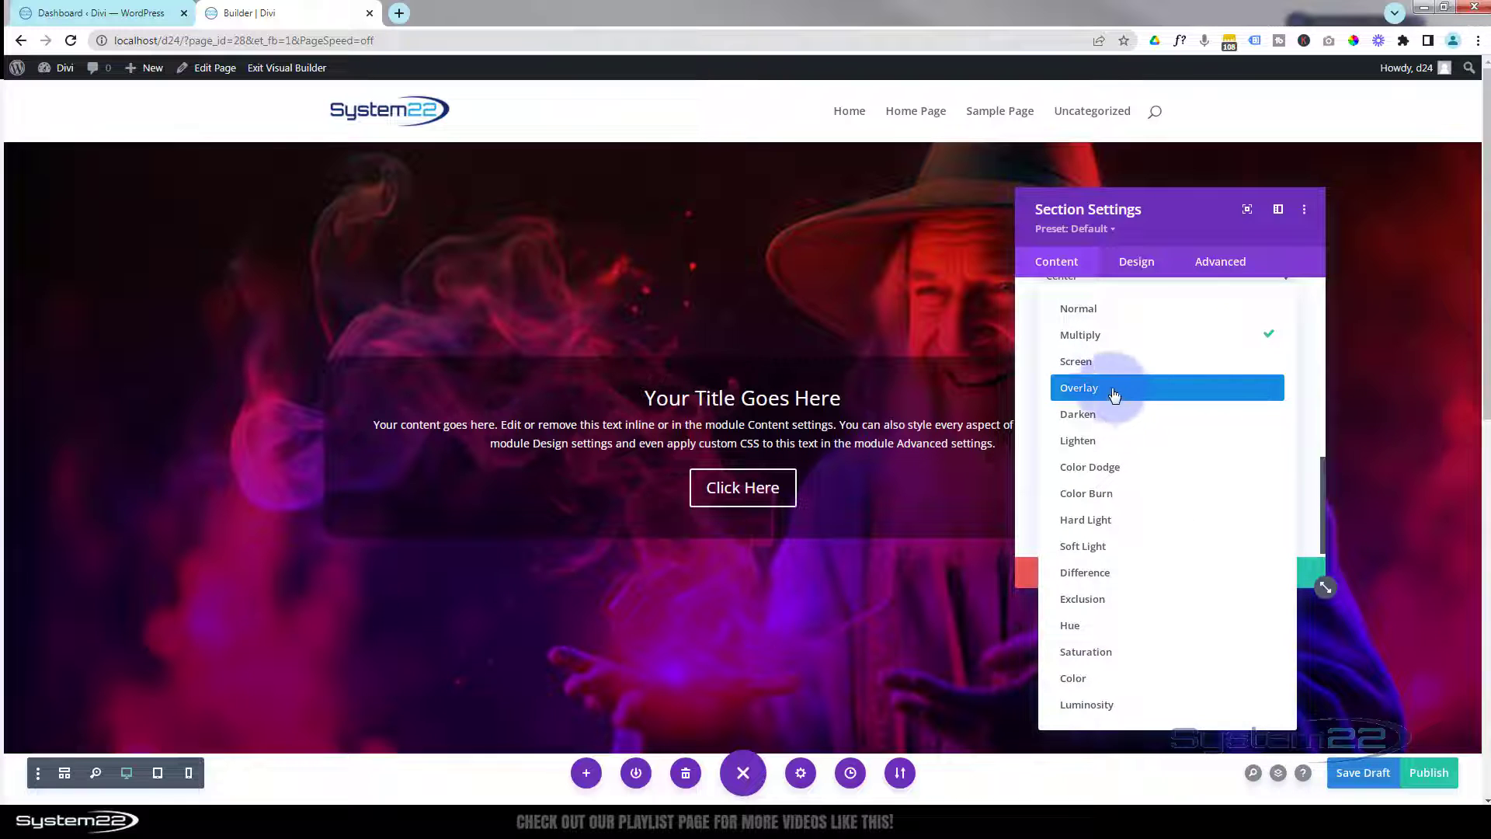
pyautogui.click(1109, 362)
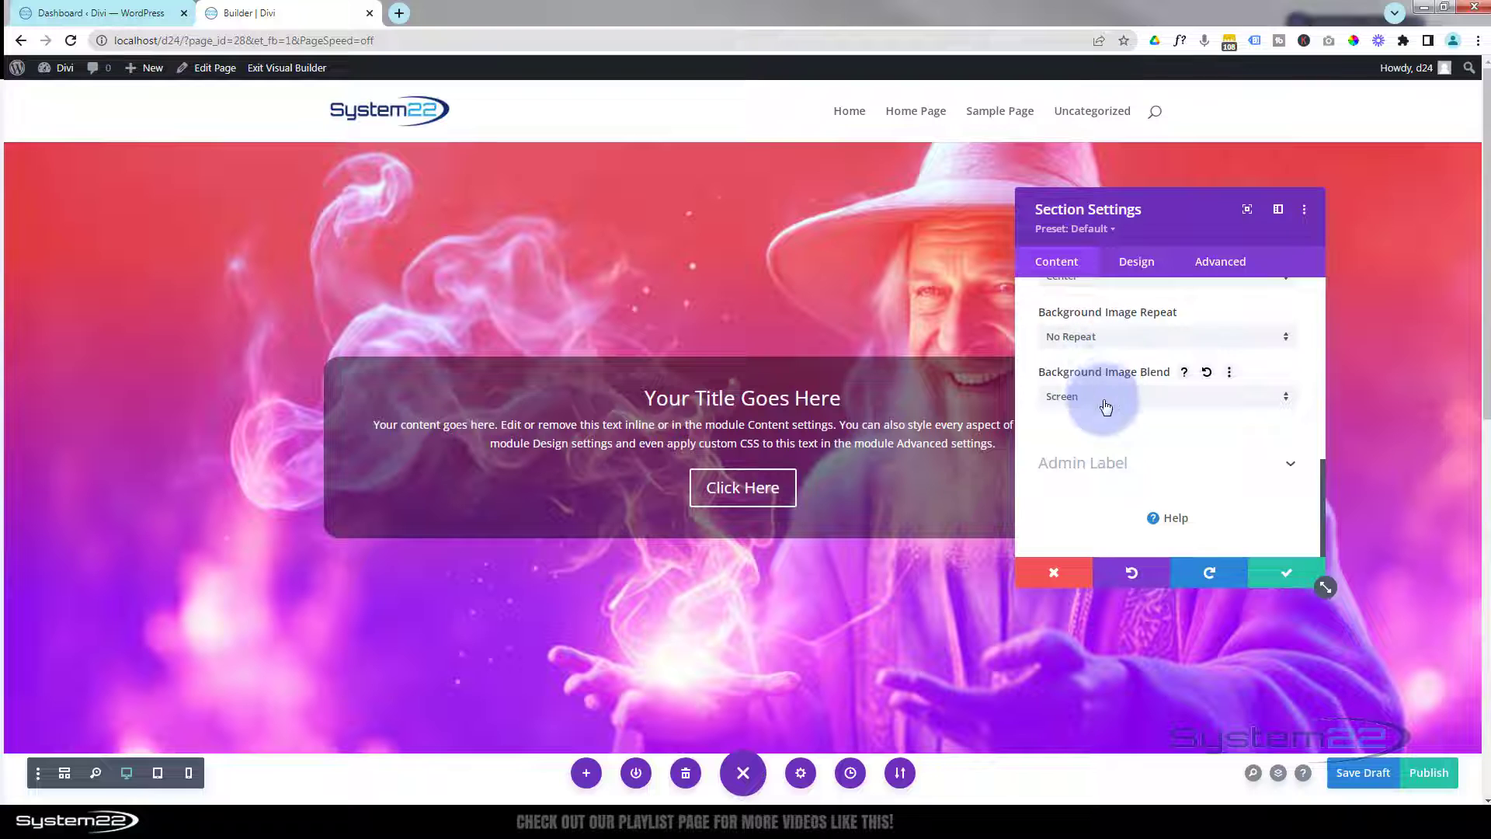
pyautogui.click(1104, 400)
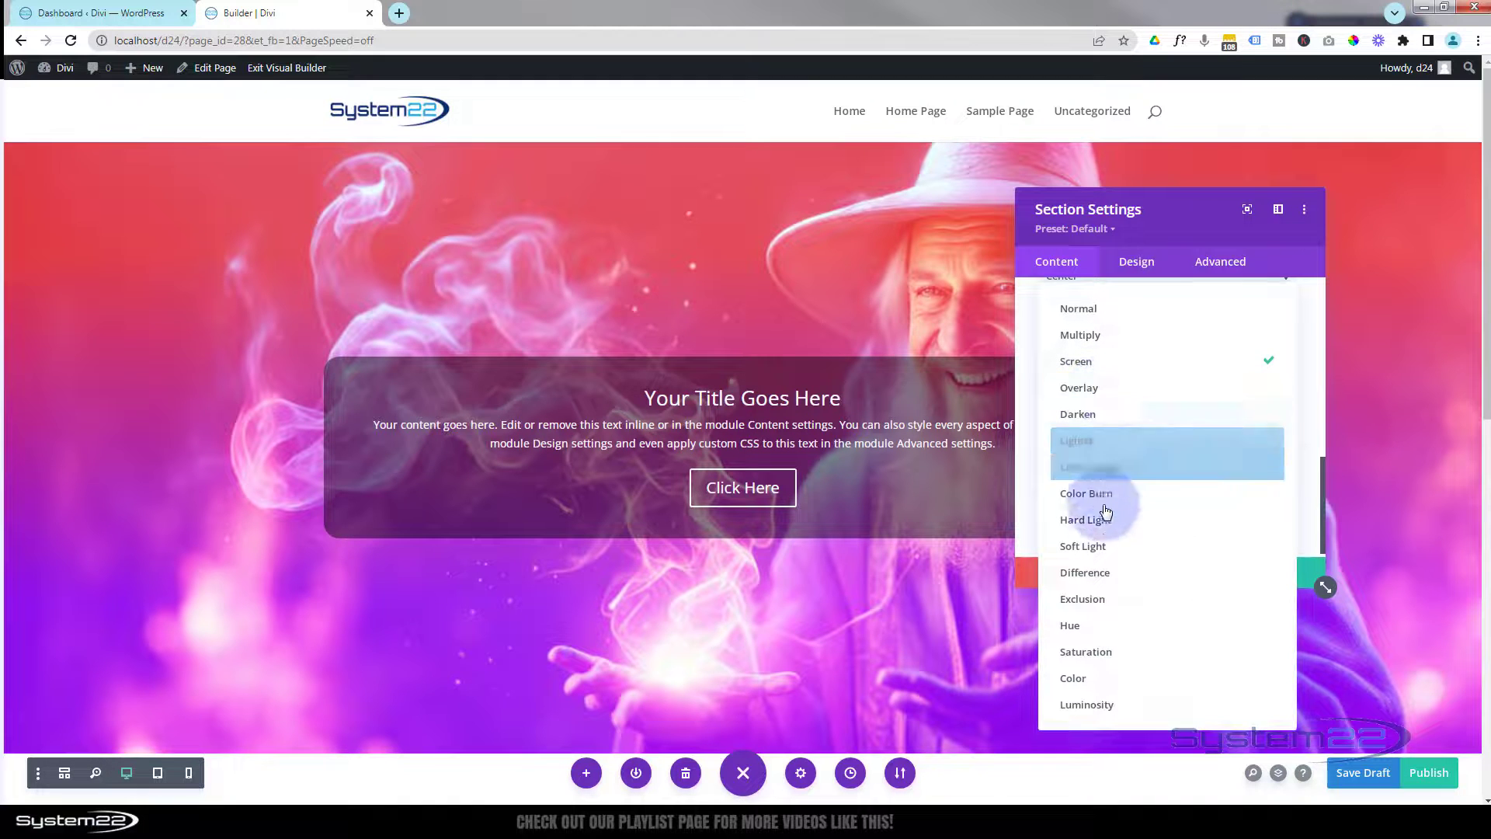
pyautogui.click(1103, 573)
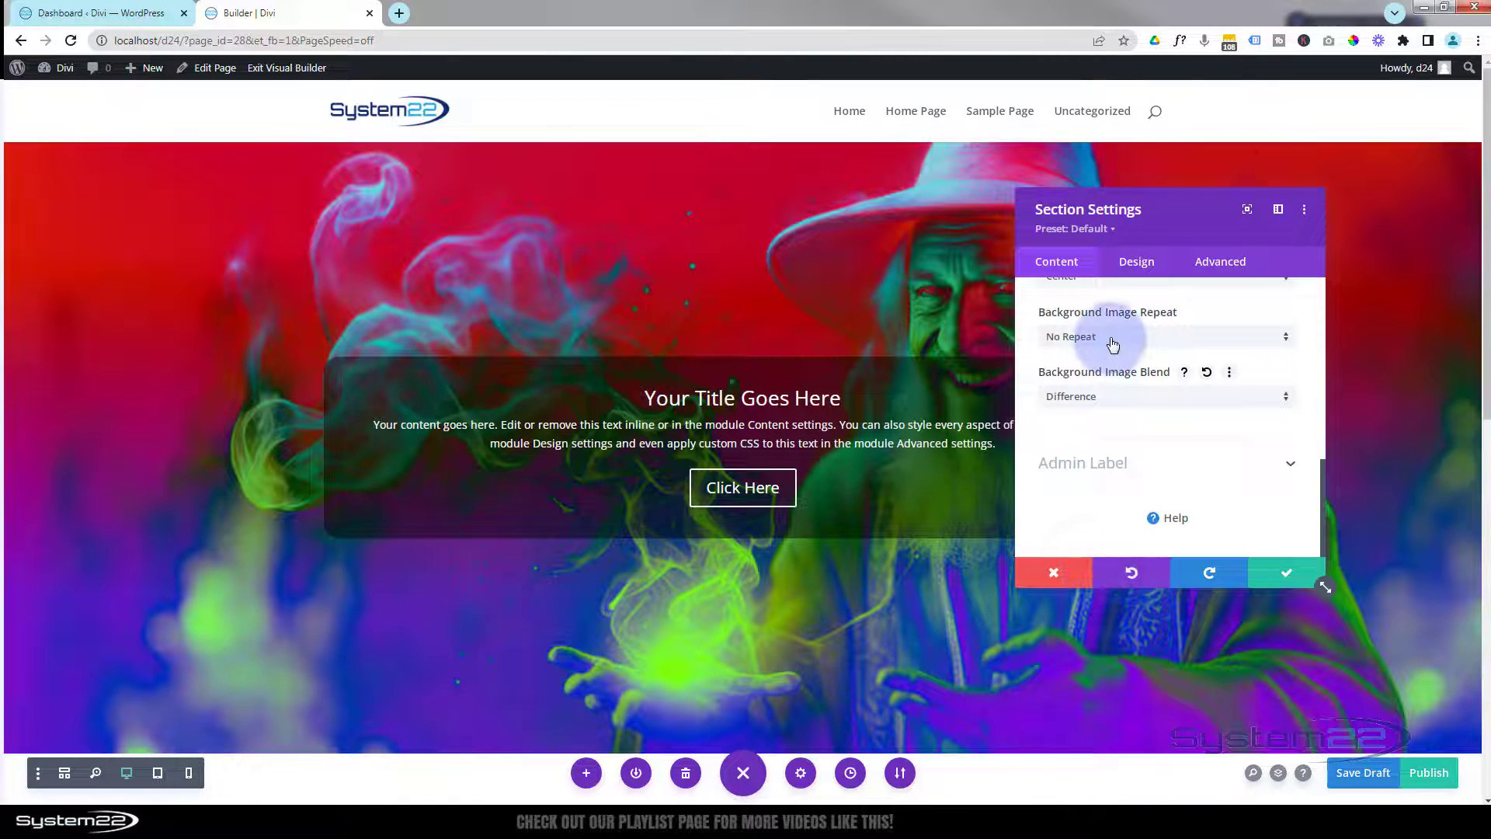
# Check the background image's repeat options and try the Saturation blend mode
pyautogui.click(1113, 340)
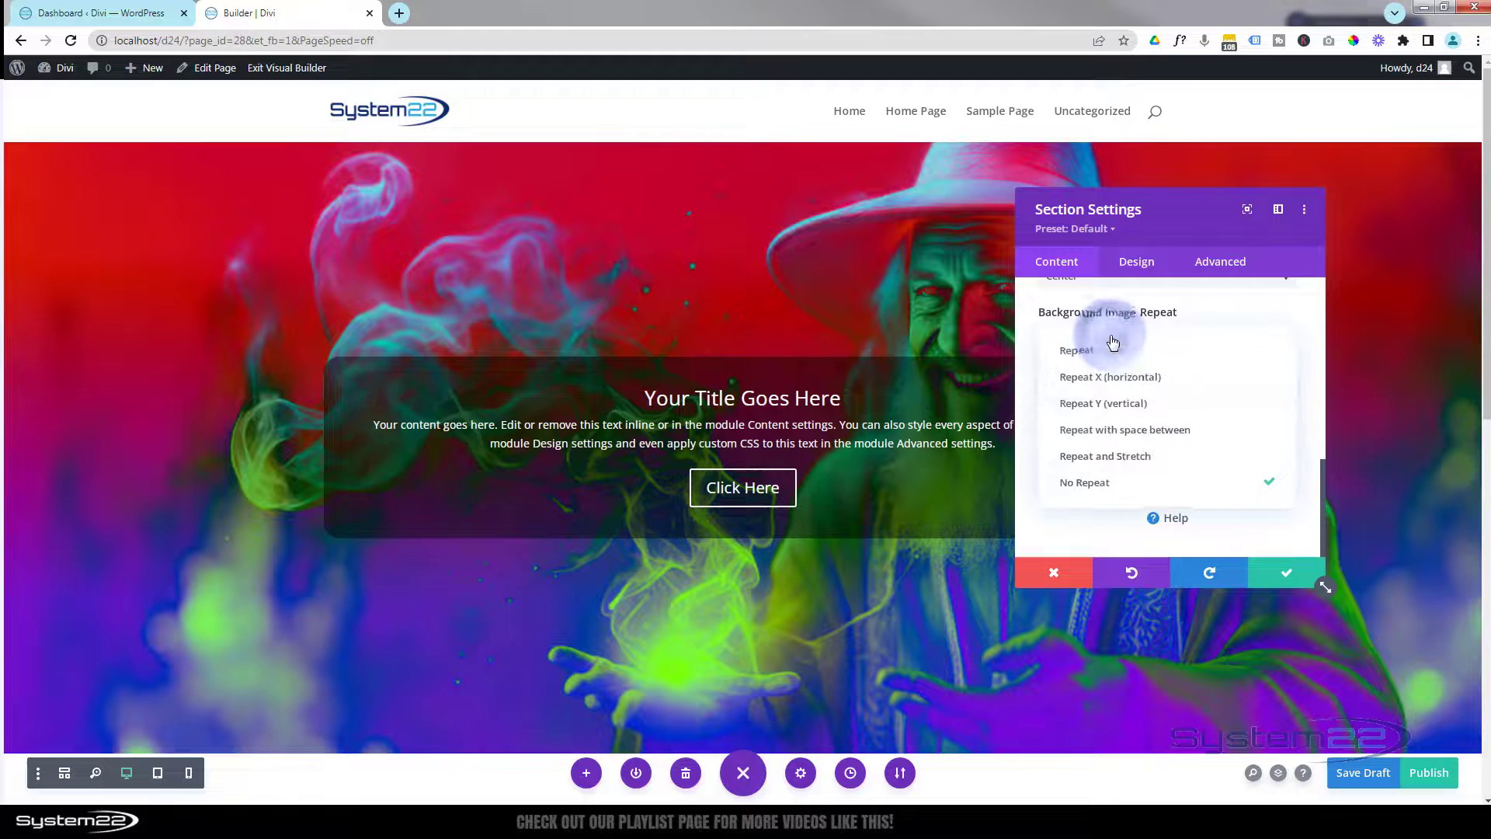
pyautogui.click(1020, 313)
pyautogui.click(1082, 398)
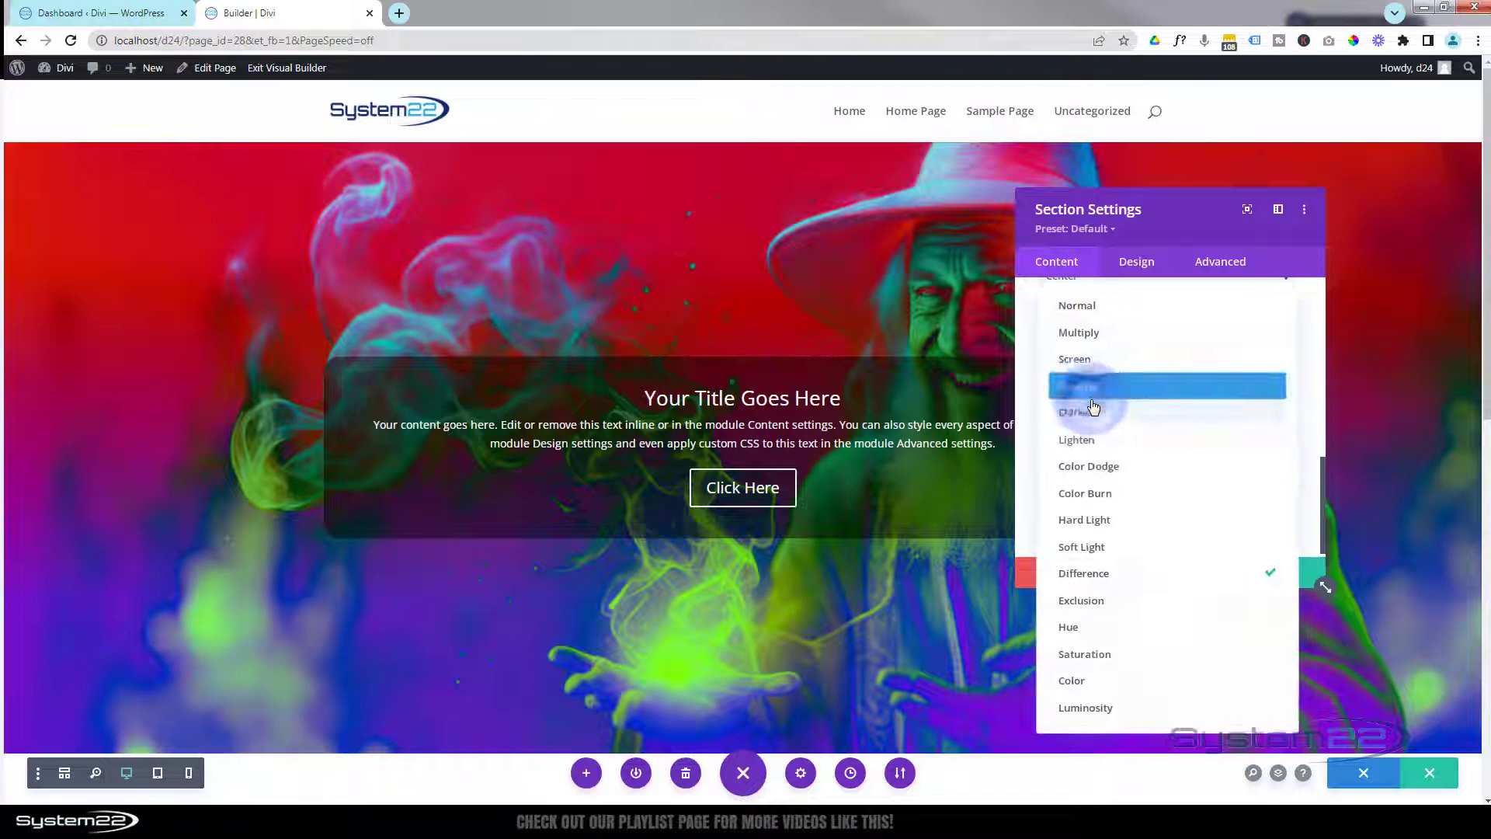
pyautogui.click(1095, 650)
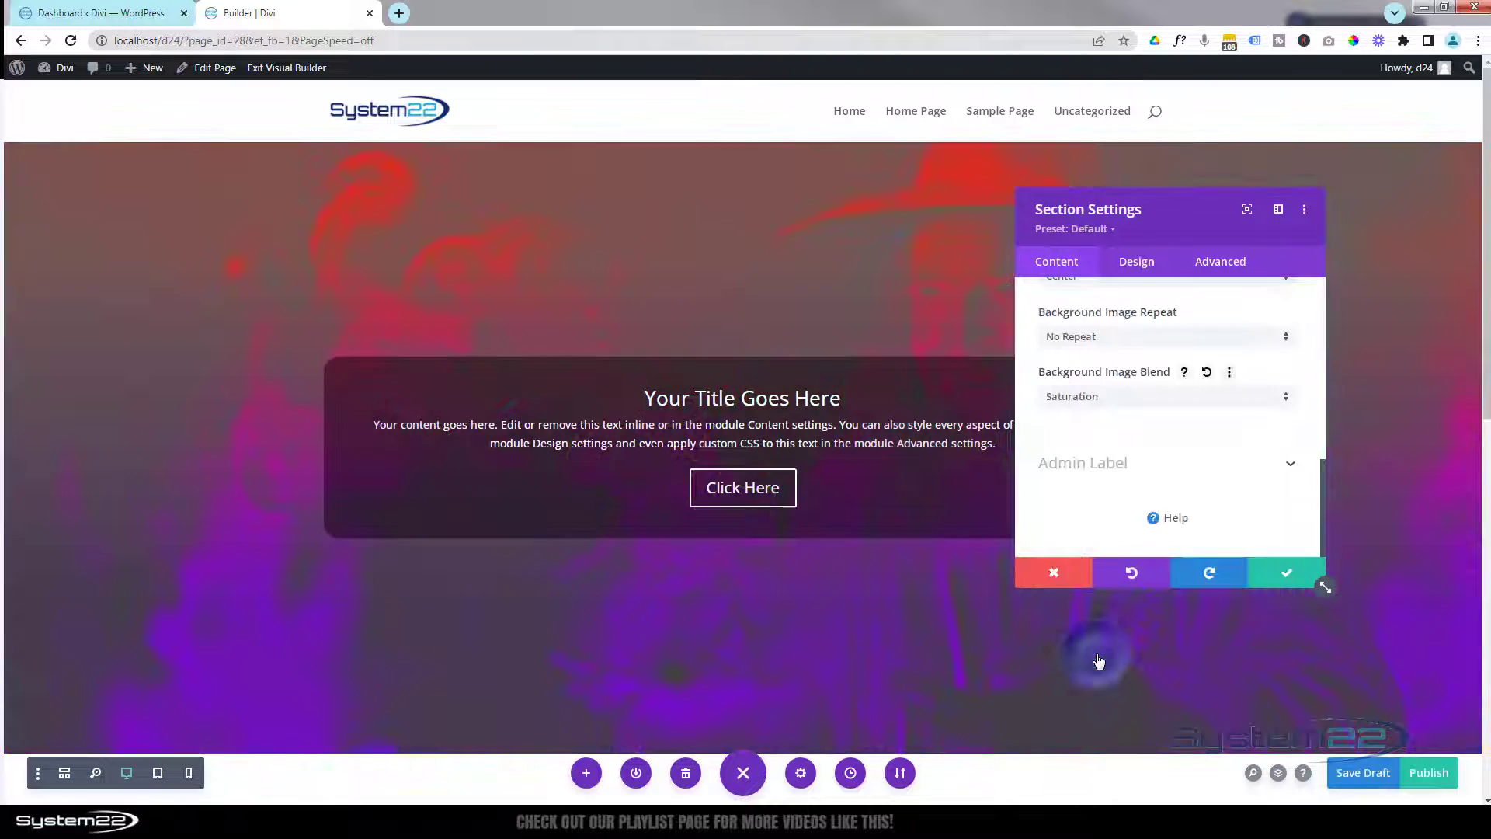
# Set the background image blend to Luminosity and return to the start of the section's Background settings
pyautogui.click(1095, 398)
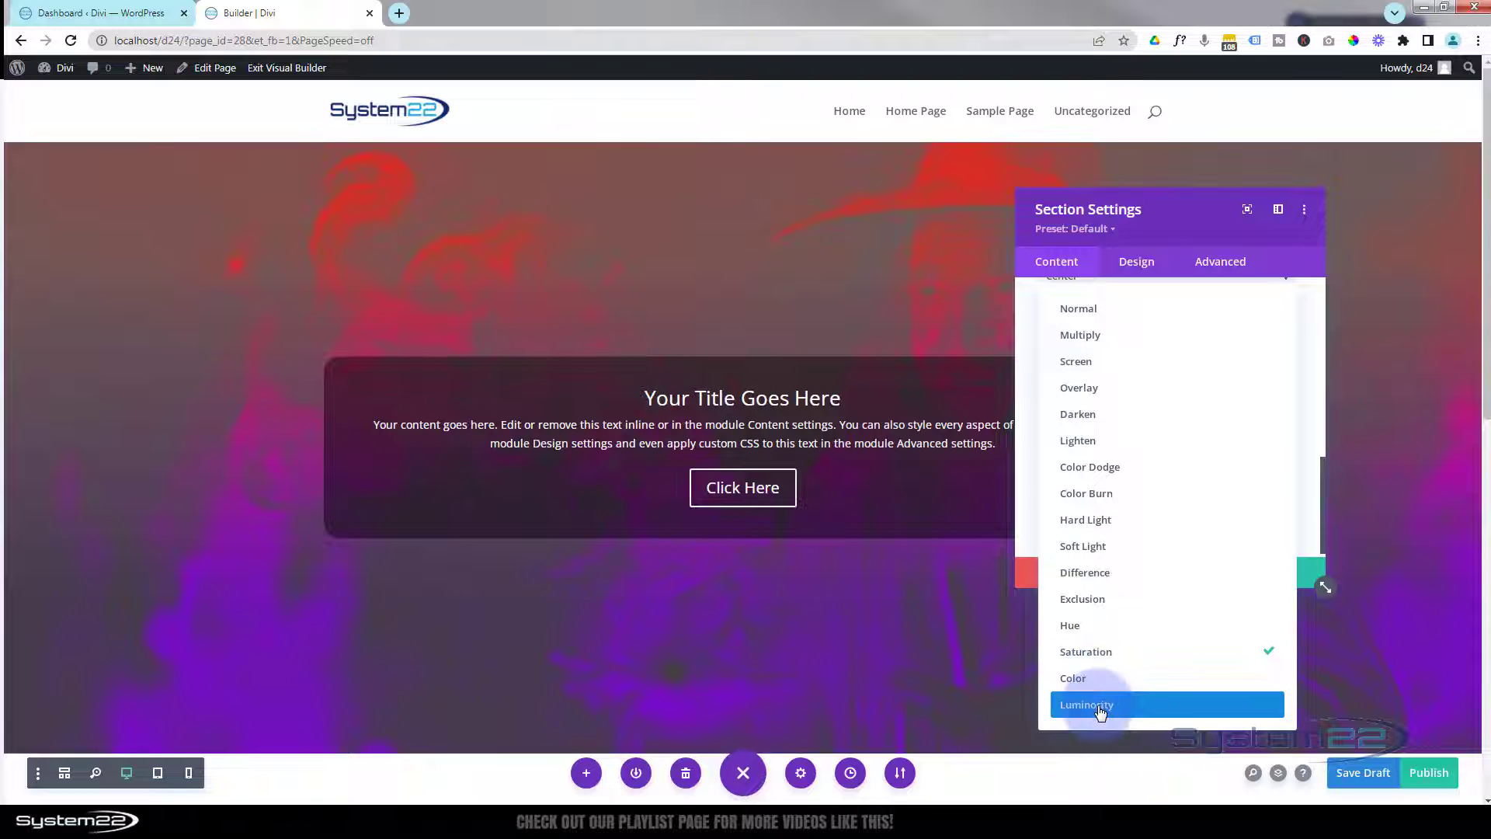
pyautogui.click(1100, 707)
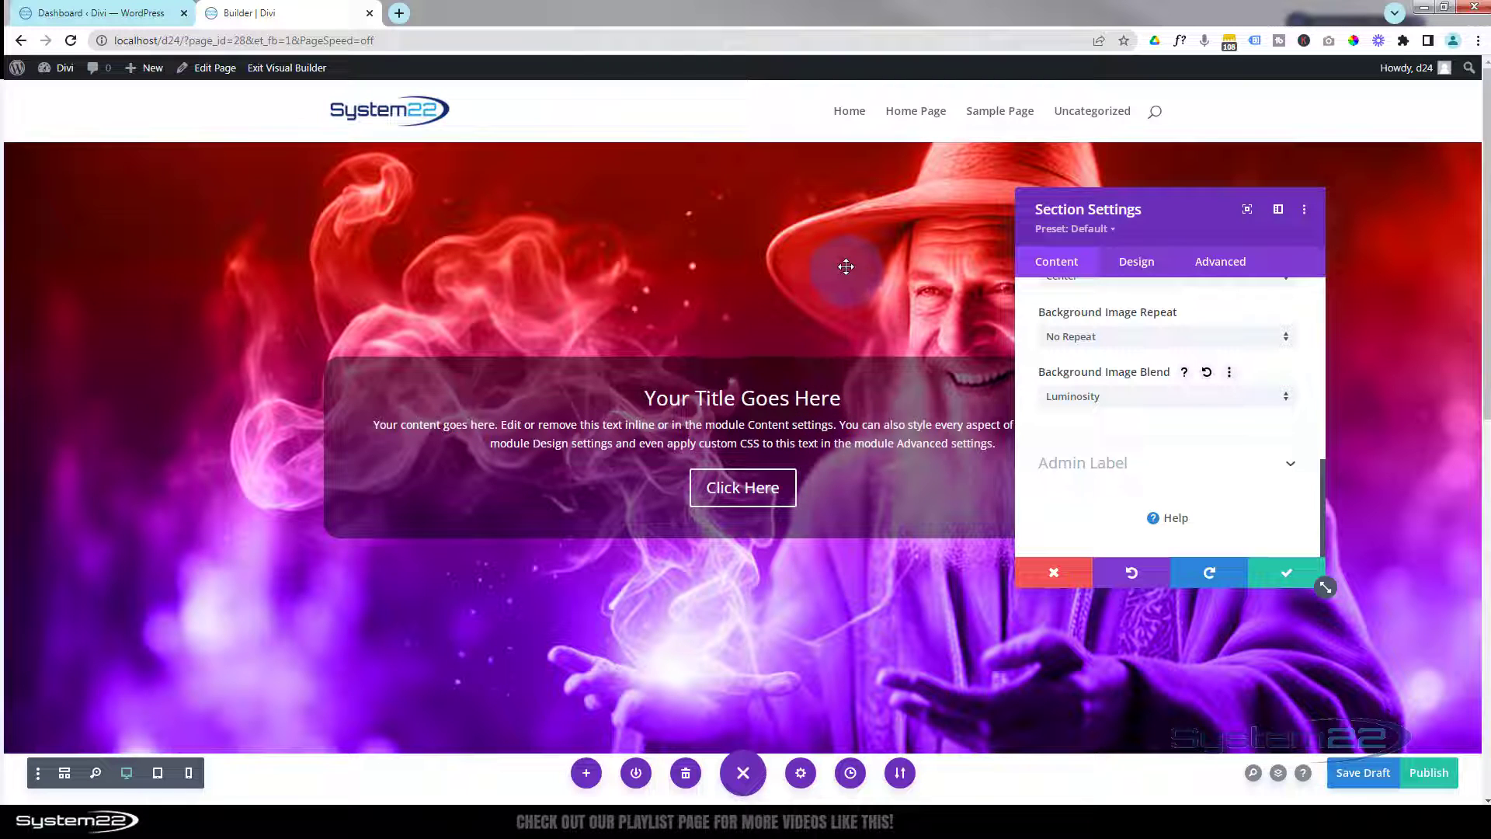
pyautogui.scroll(5, 1127, 425)
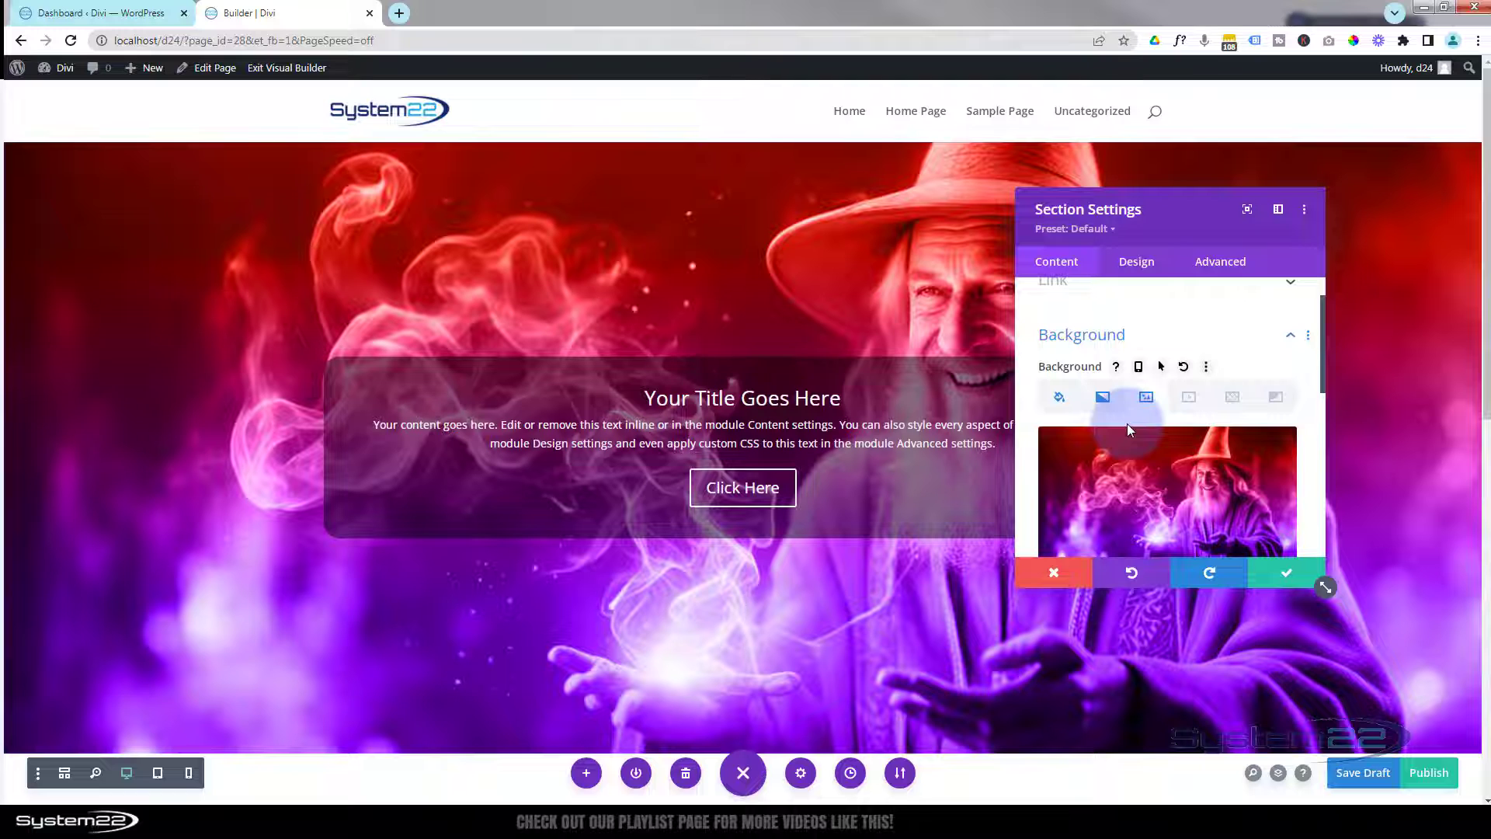
# Set the section's background image blend to Normal
pyautogui.scroll(-5, 1126, 426)
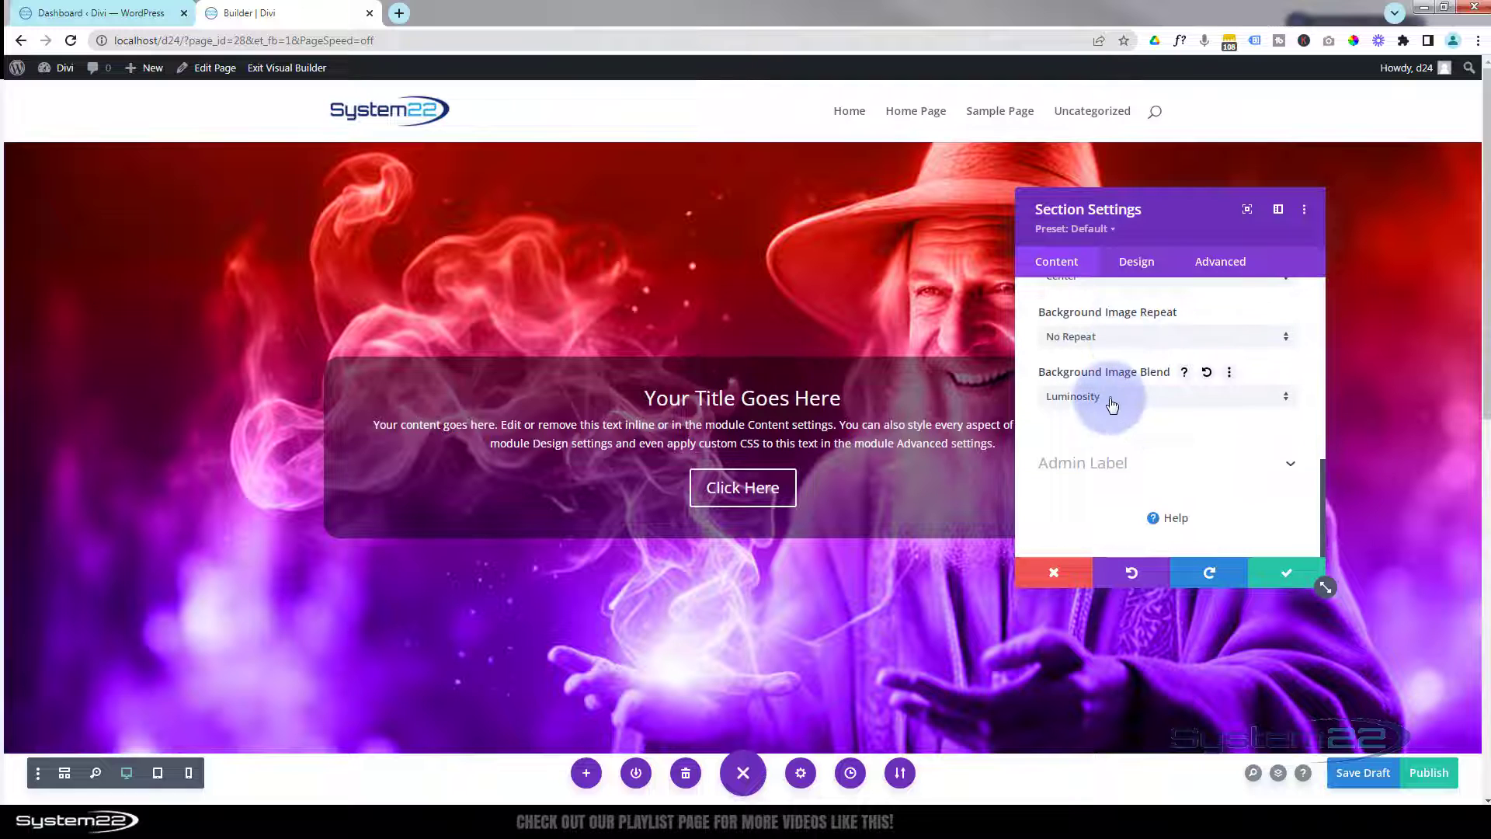
pyautogui.click(1112, 402)
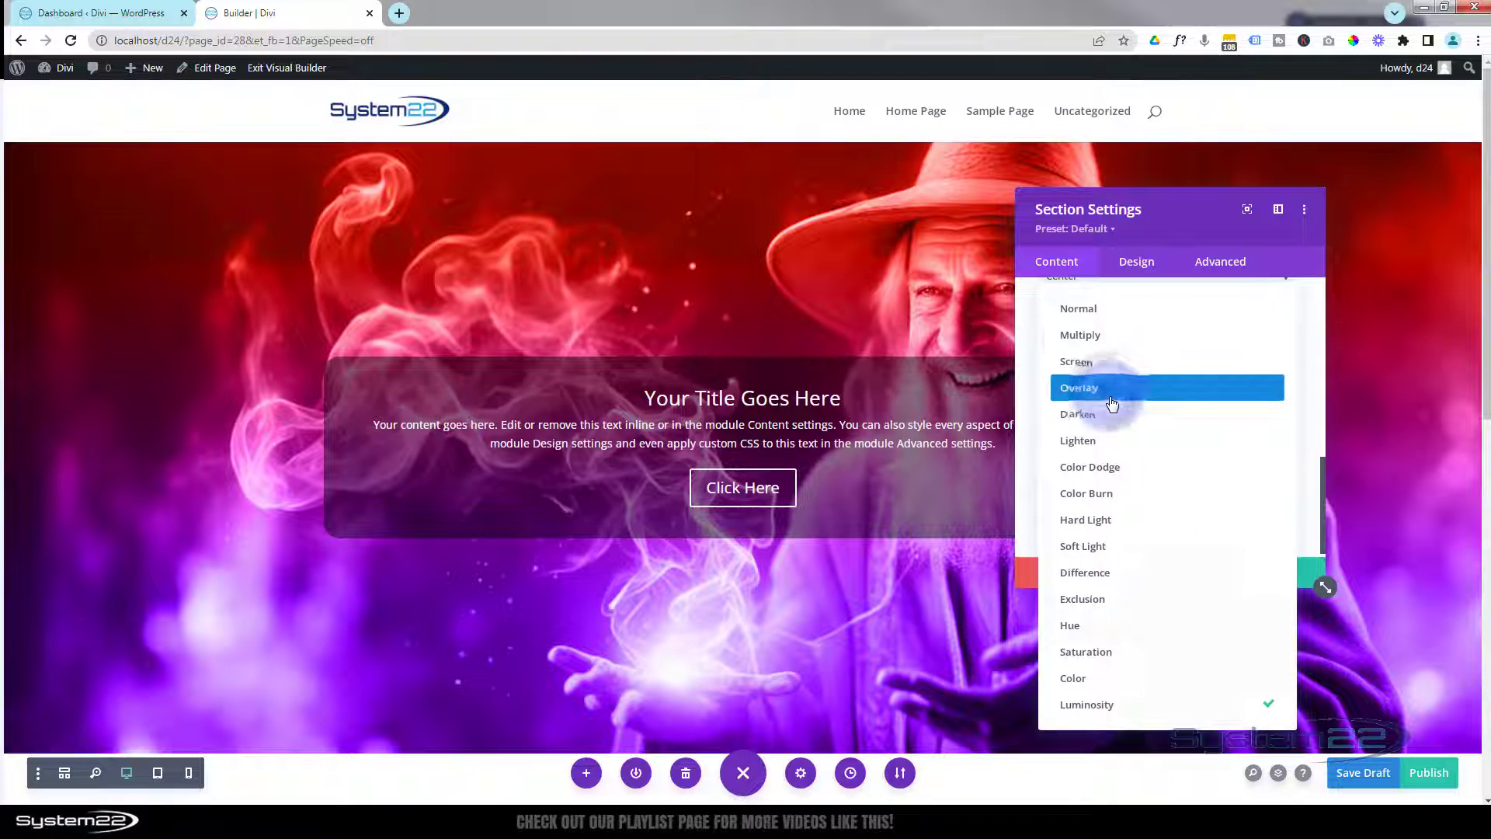
pyautogui.click(1067, 307)
# Remove the section's background gradient, keeping the wizard image
pyautogui.scroll(5, 1151, 478)
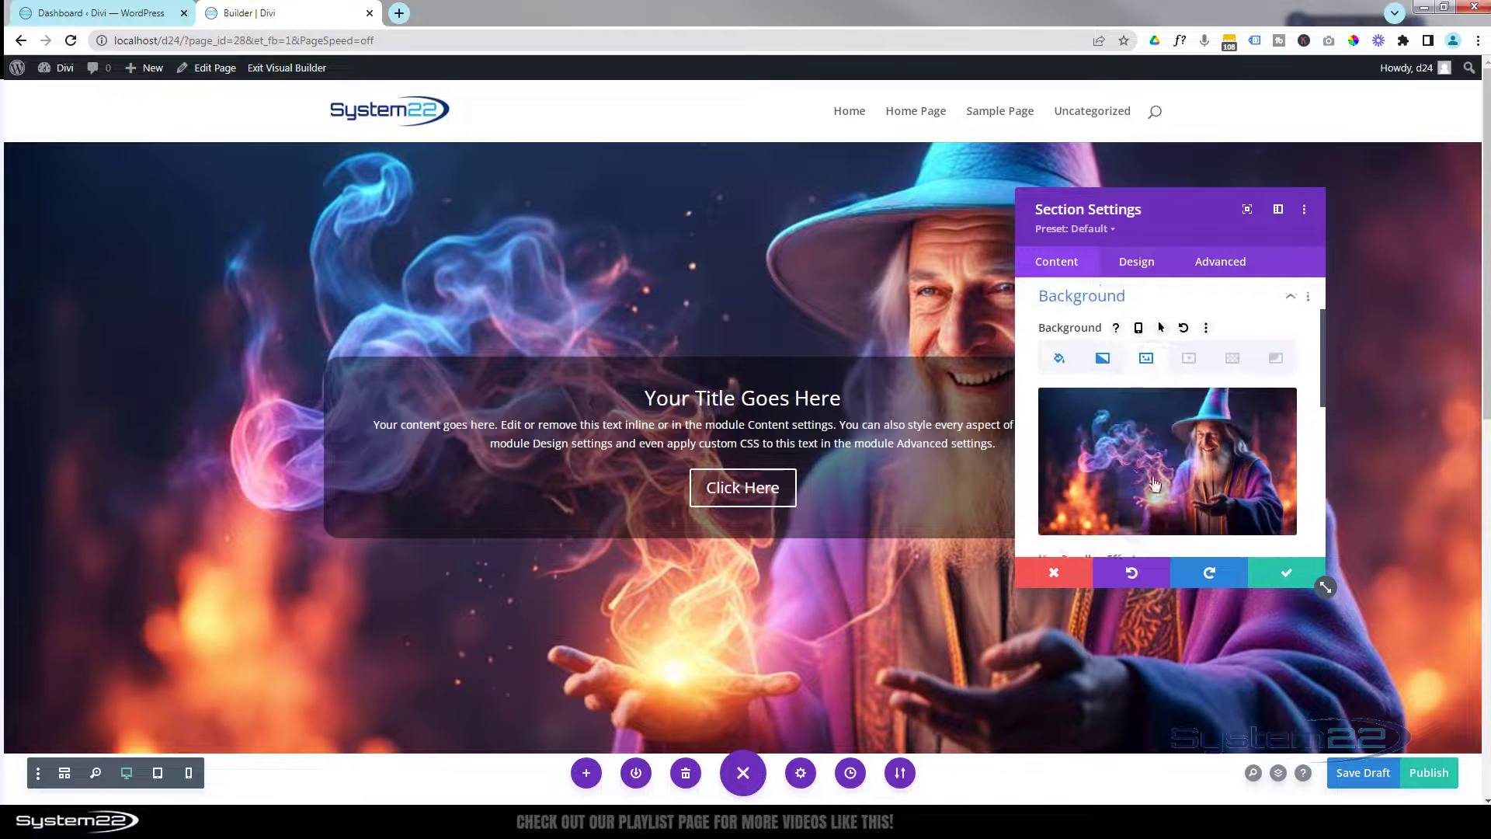
pyautogui.scroll(-1, 1151, 472)
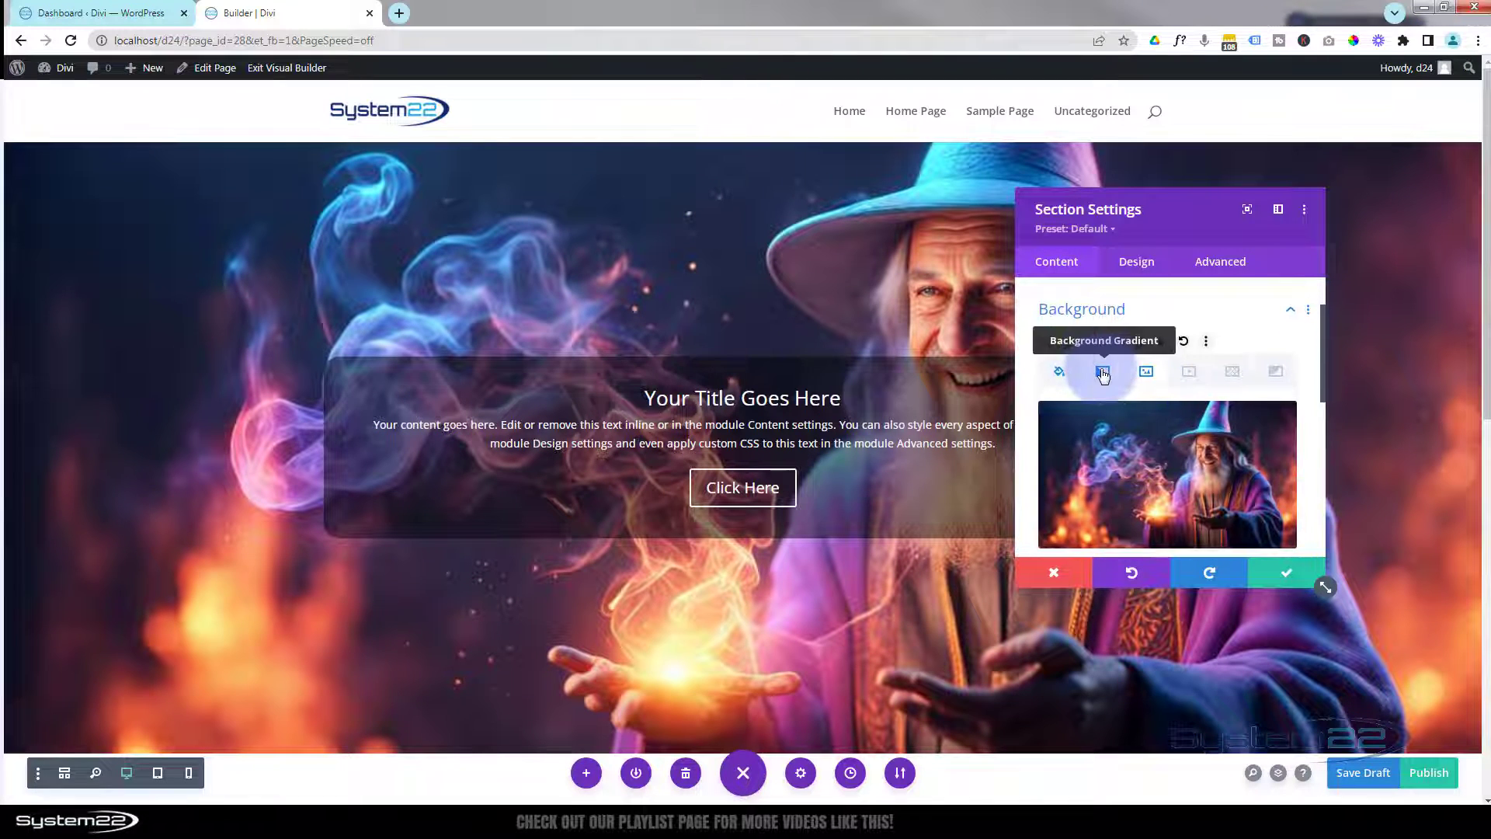
pyautogui.click(1104, 375)
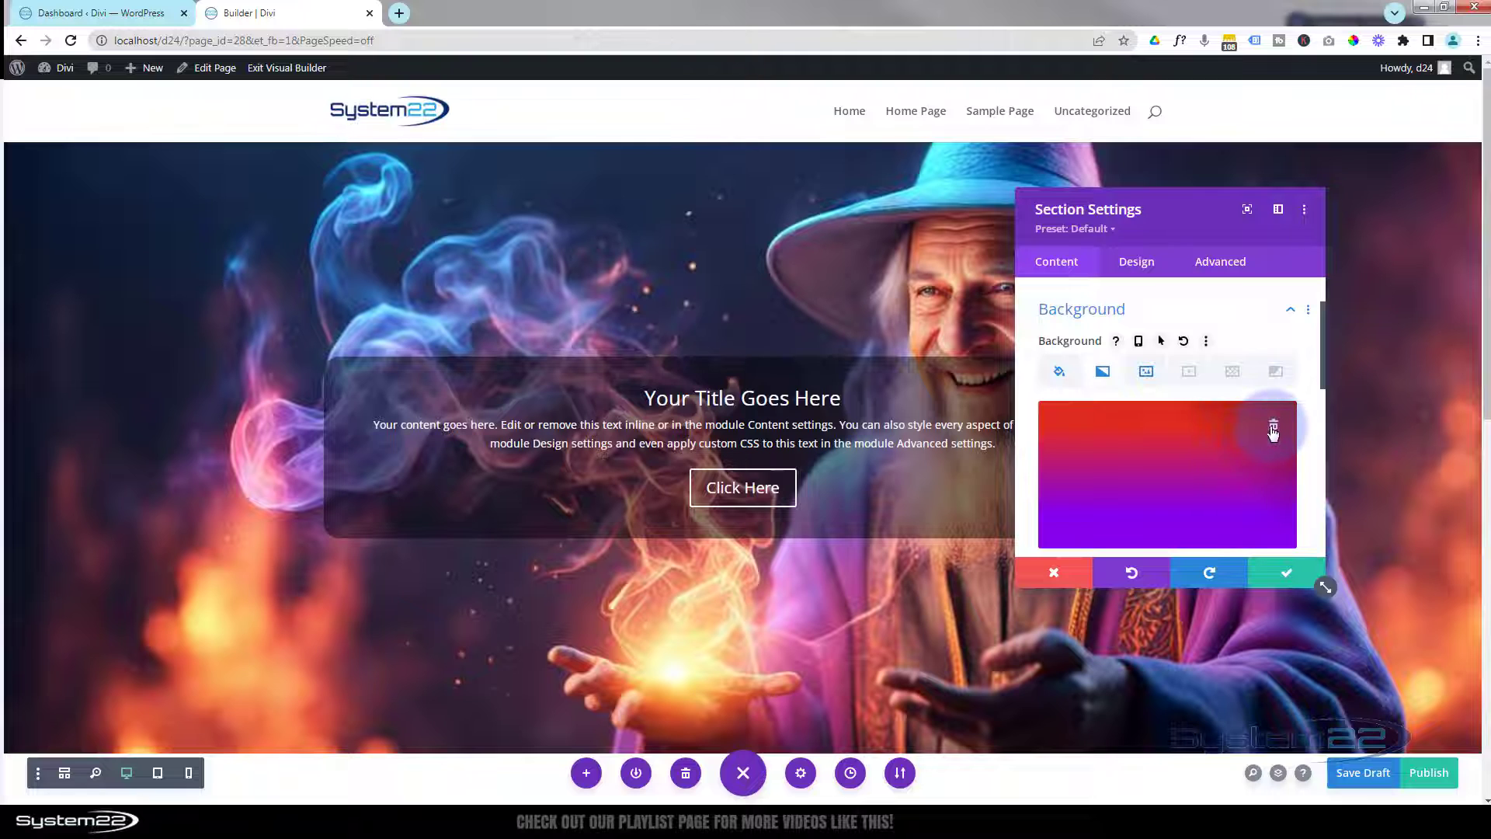
pyautogui.click(1274, 428)
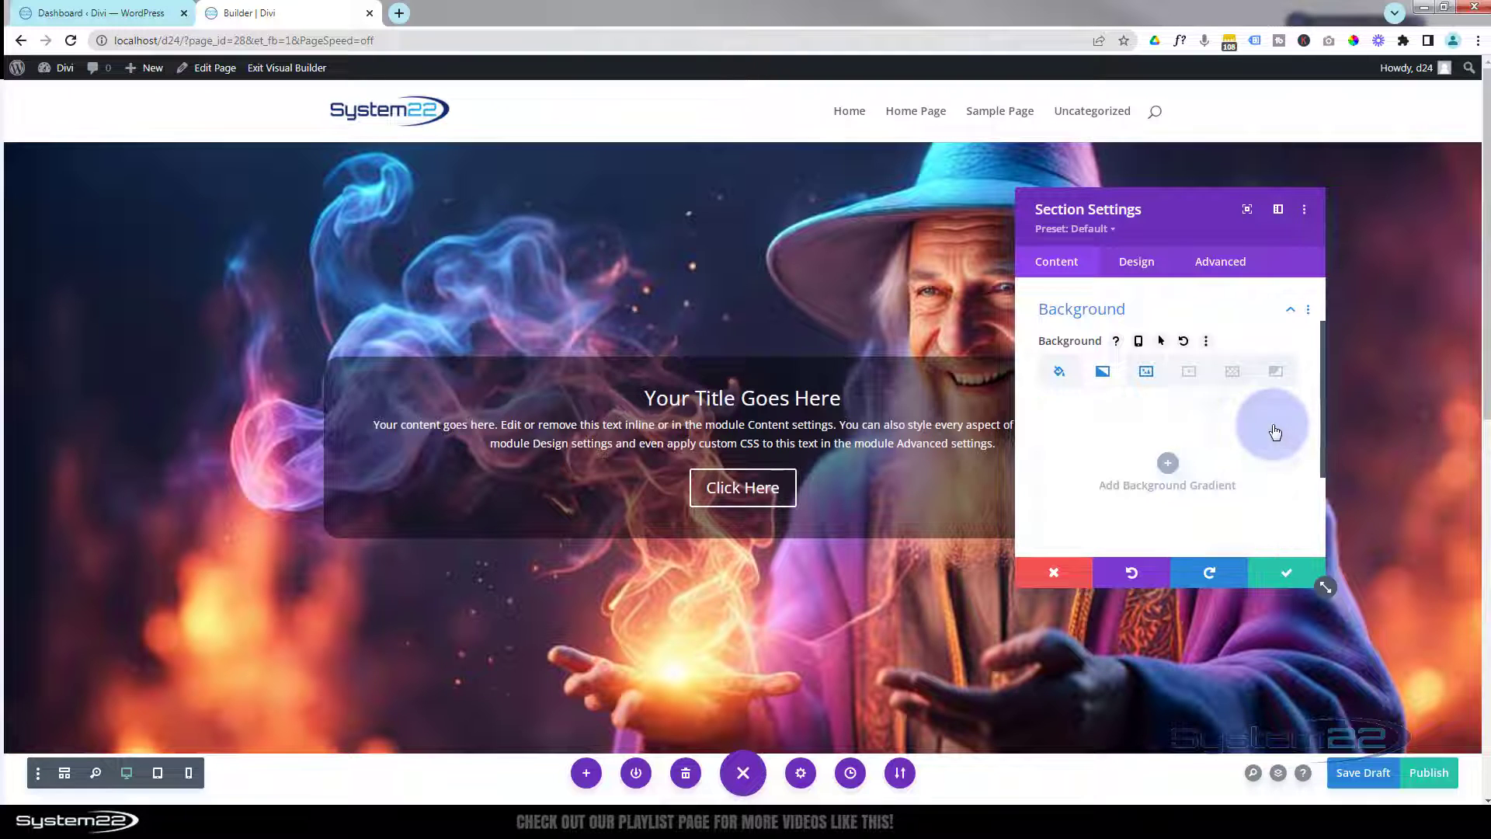
# Check the section's background color and set the background image blend to Multiply
pyautogui.click(1059, 372)
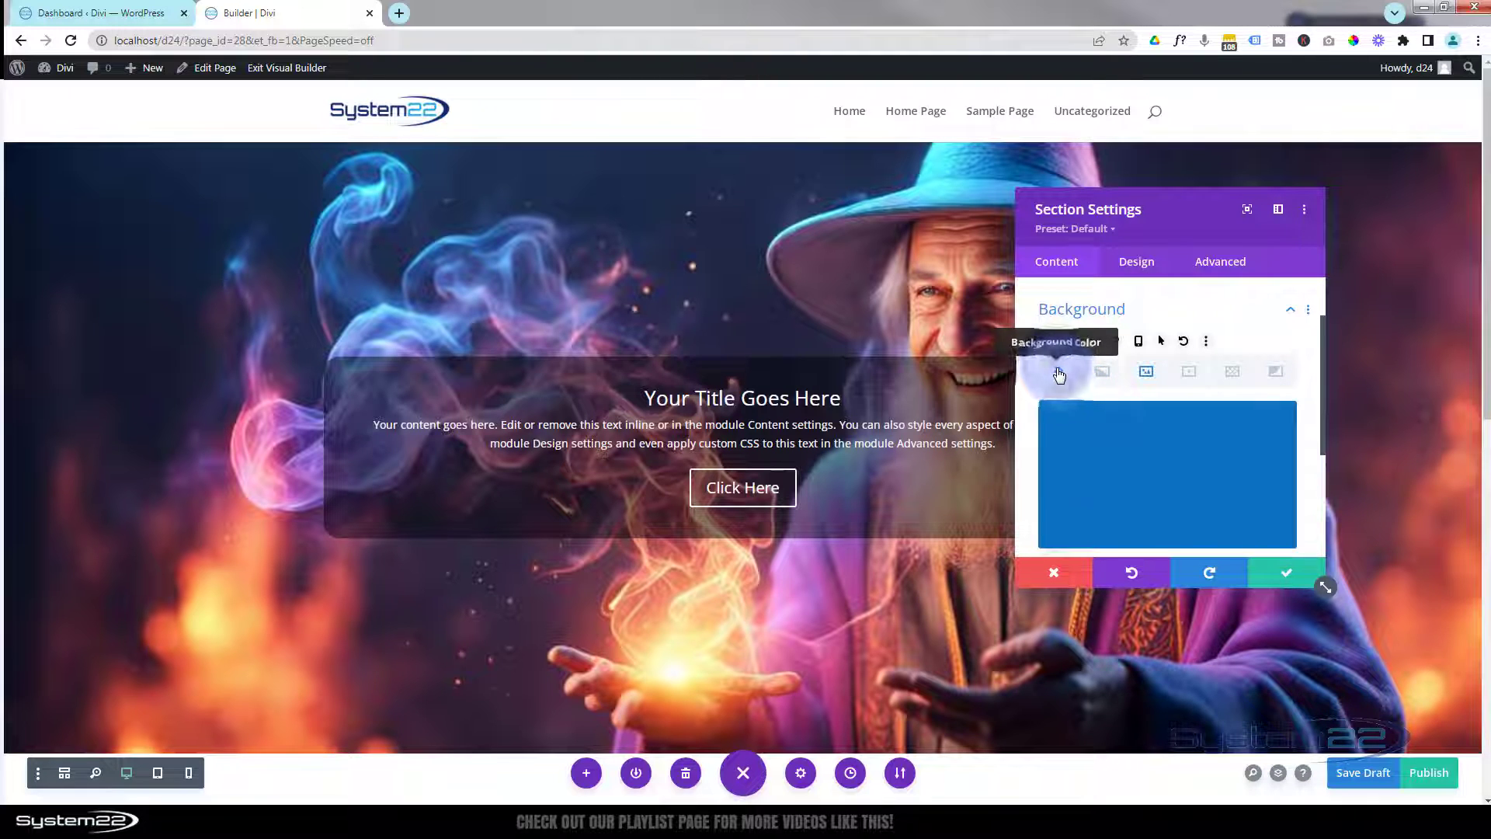
pyautogui.click(1146, 371)
pyautogui.scroll(-1, 1157, 458)
pyautogui.scroll(-2, 1158, 458)
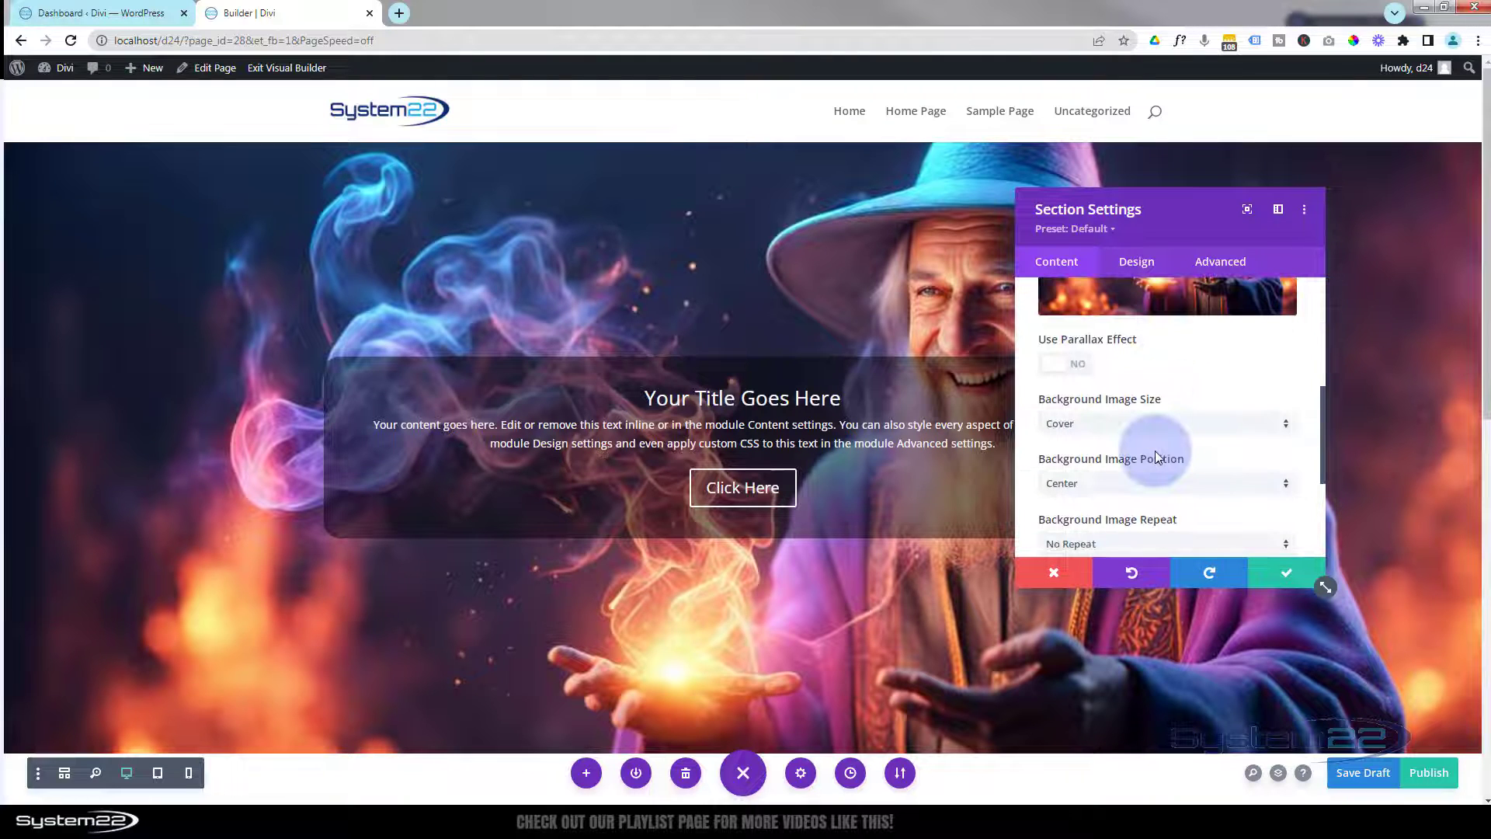
pyautogui.scroll(-2, 1156, 456)
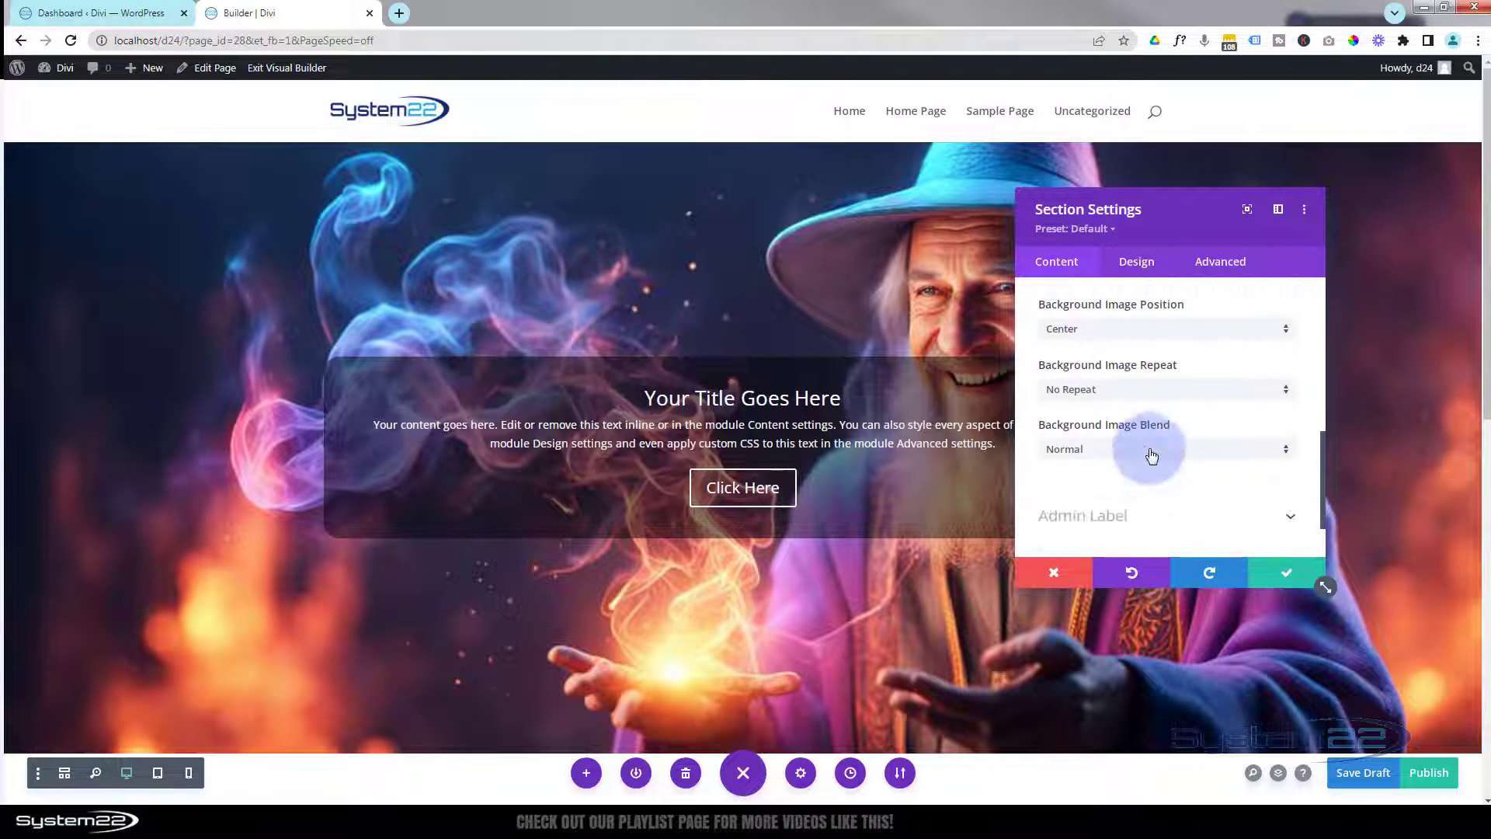
pyautogui.click(1145, 449)
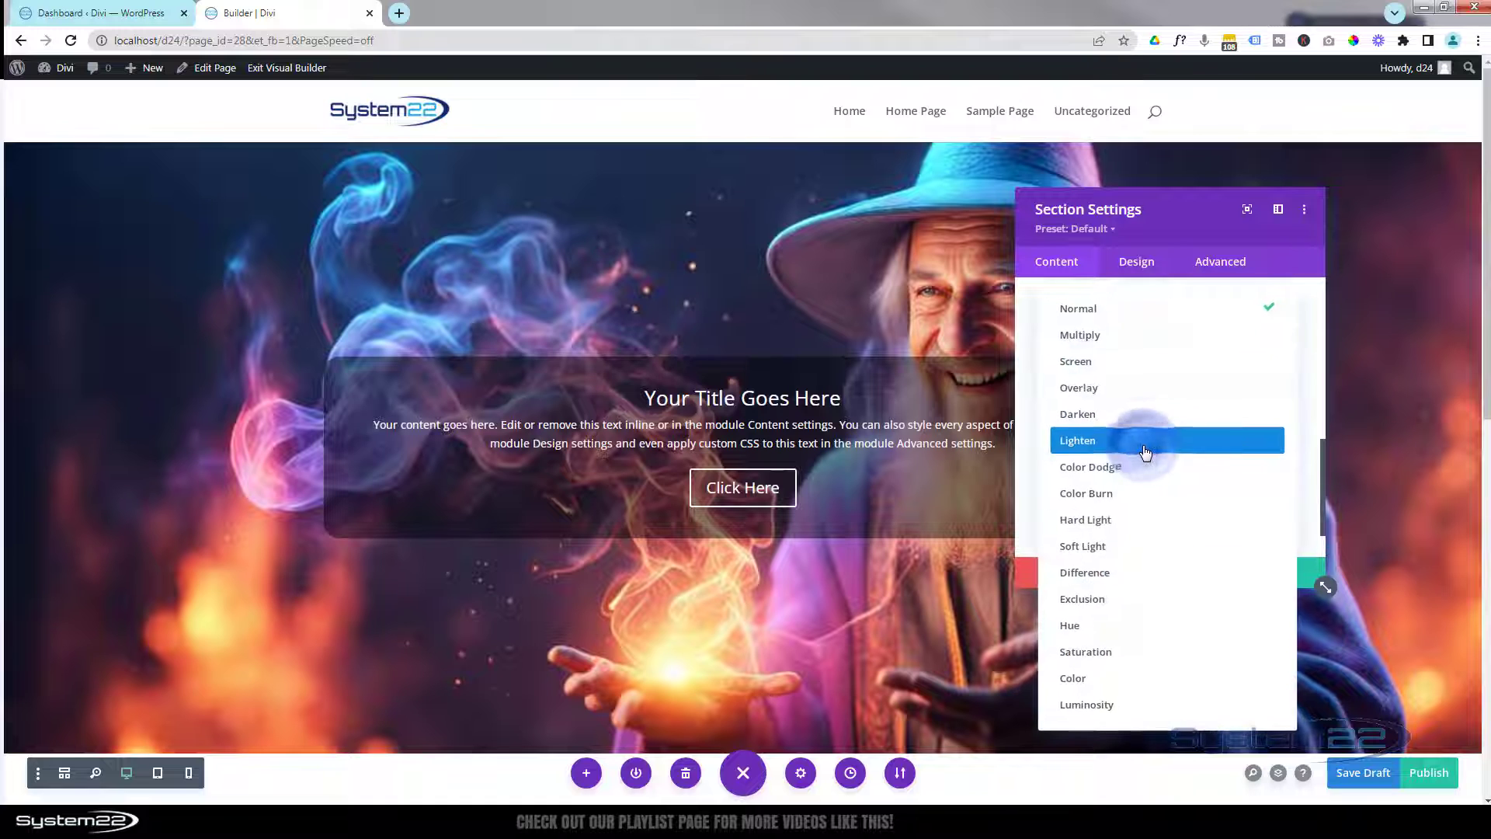
pyautogui.click(1102, 344)
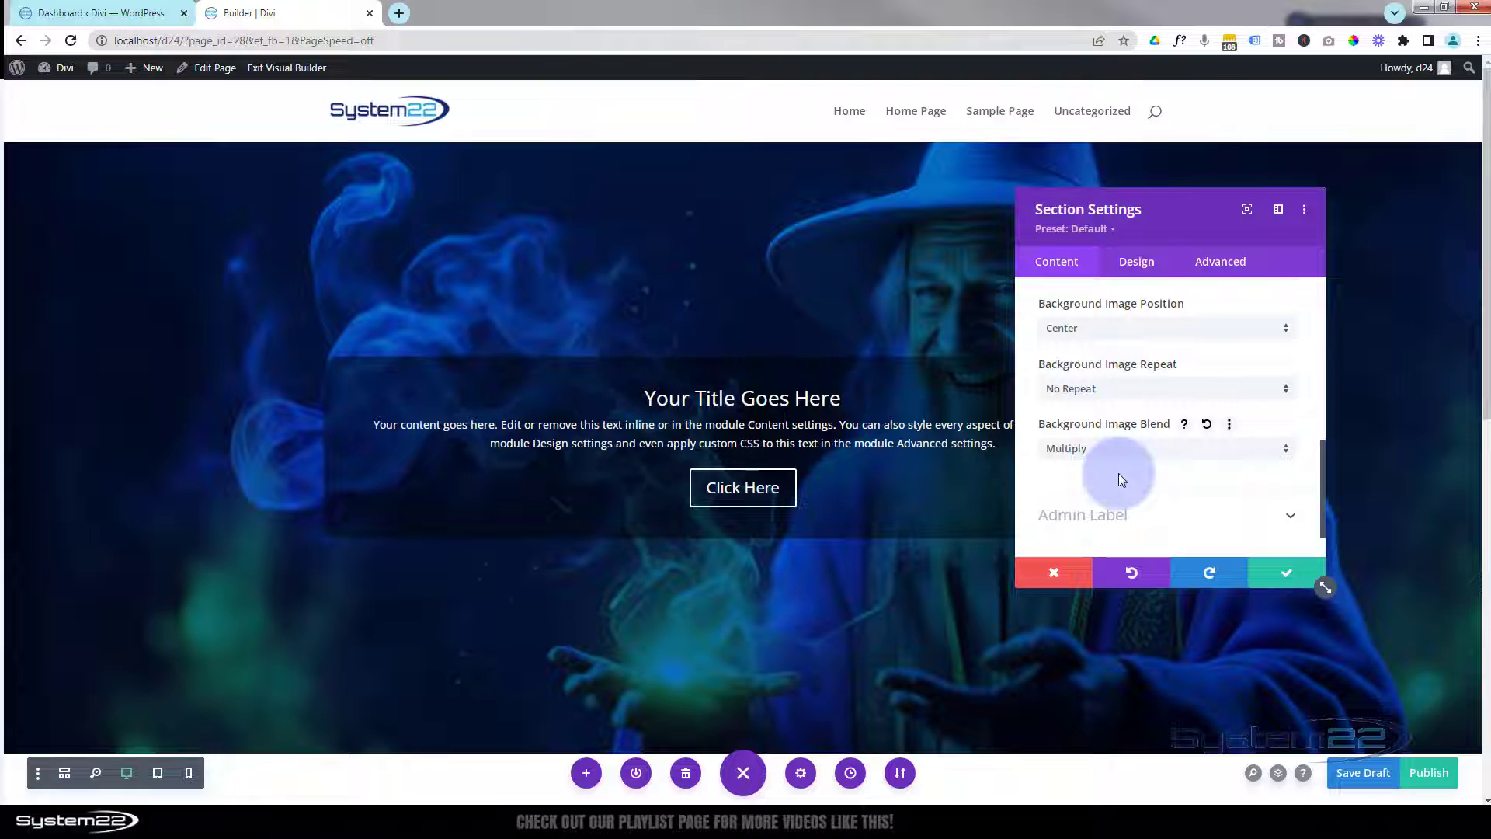
# Try black at 0.48 opacity as the section's background color, and set it back to blue #0c71c3
pyautogui.scroll(5, 1117, 477)
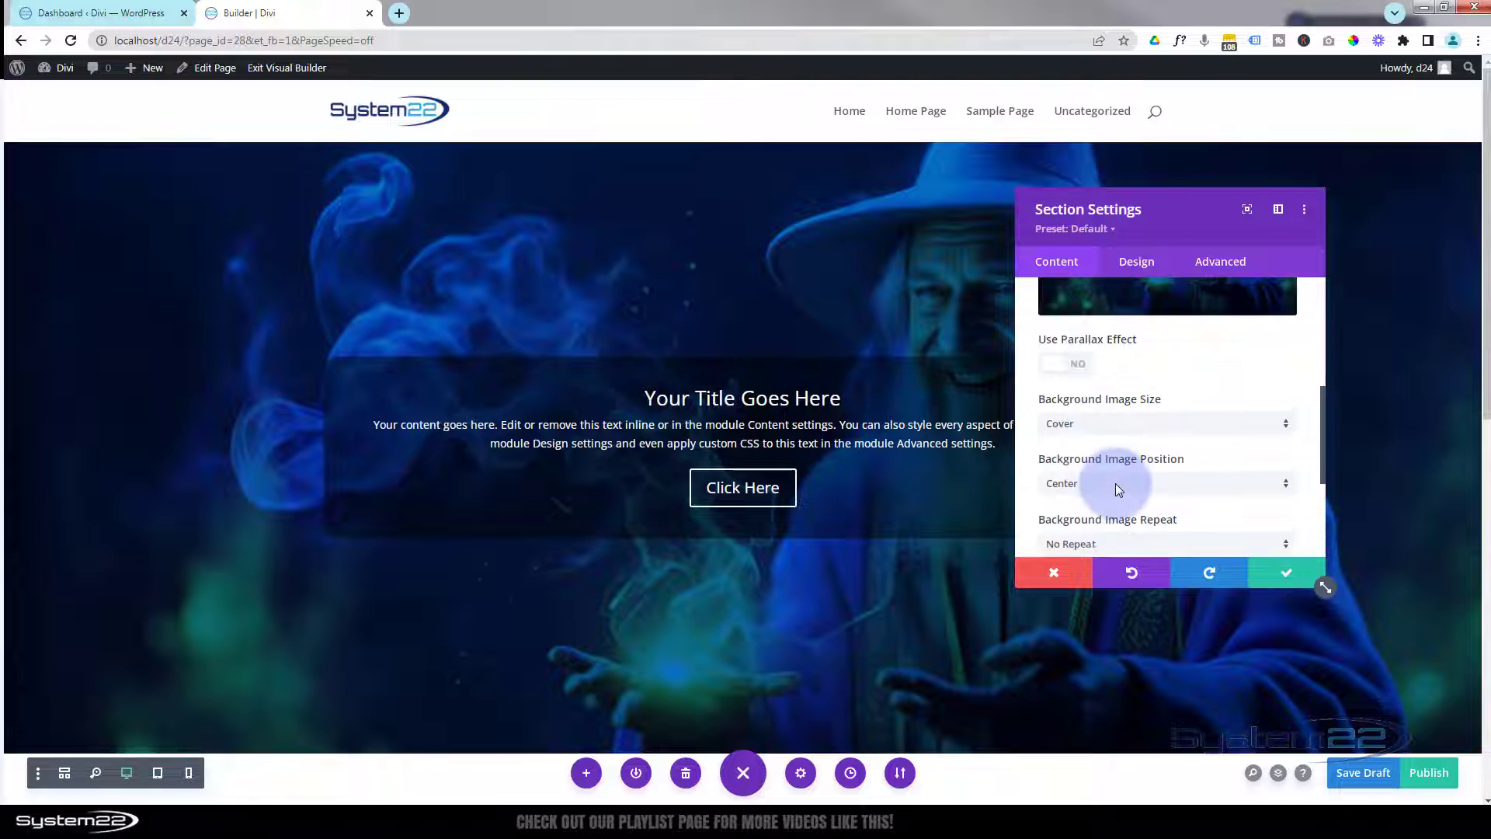
pyautogui.scroll(1, 1116, 483)
pyautogui.click(1120, 459)
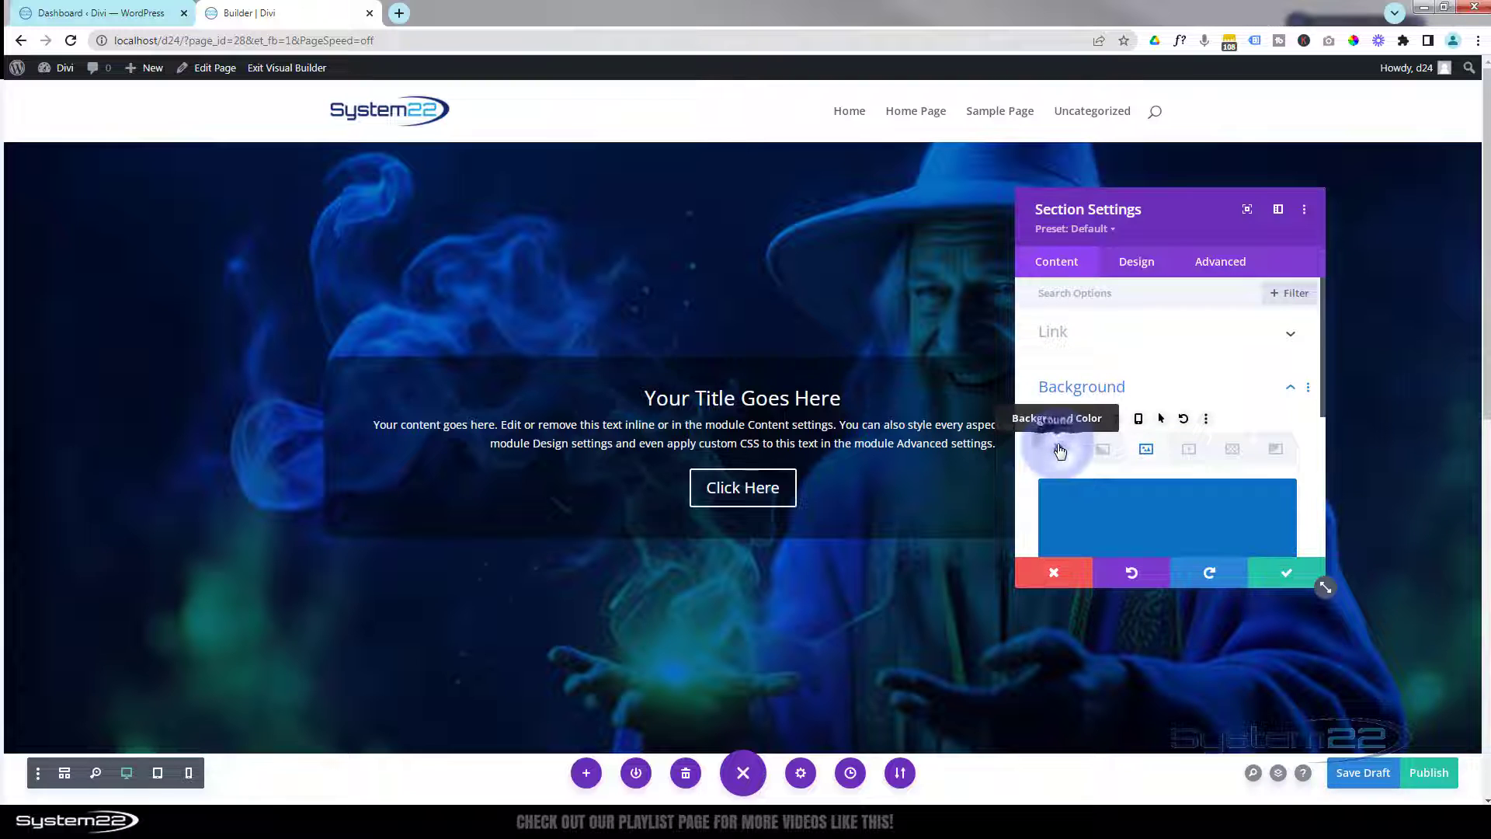
pyautogui.scroll(-2, 1118, 474)
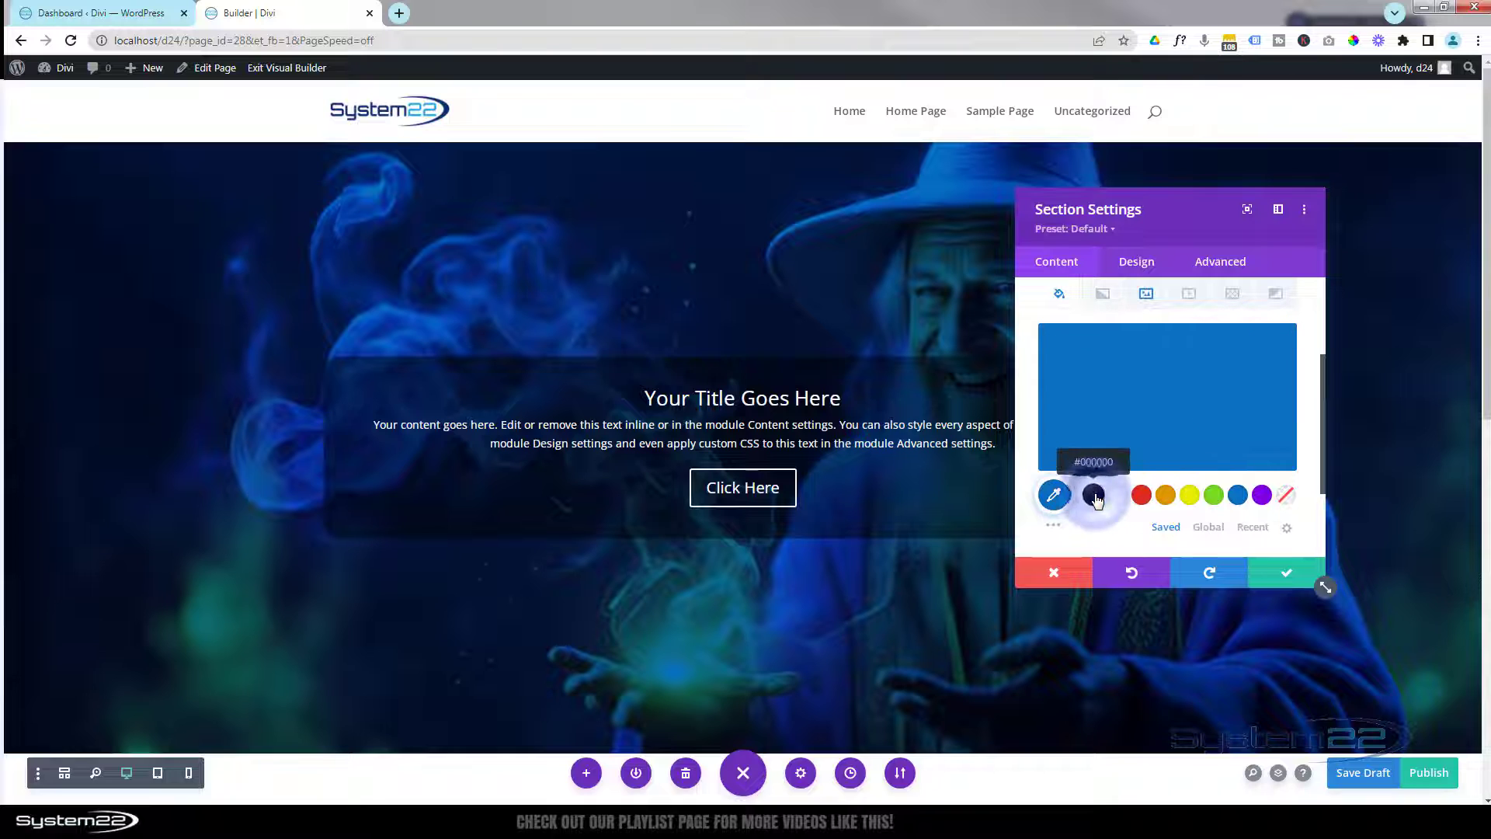
pyautogui.click(1094, 495)
pyautogui.click(1128, 573)
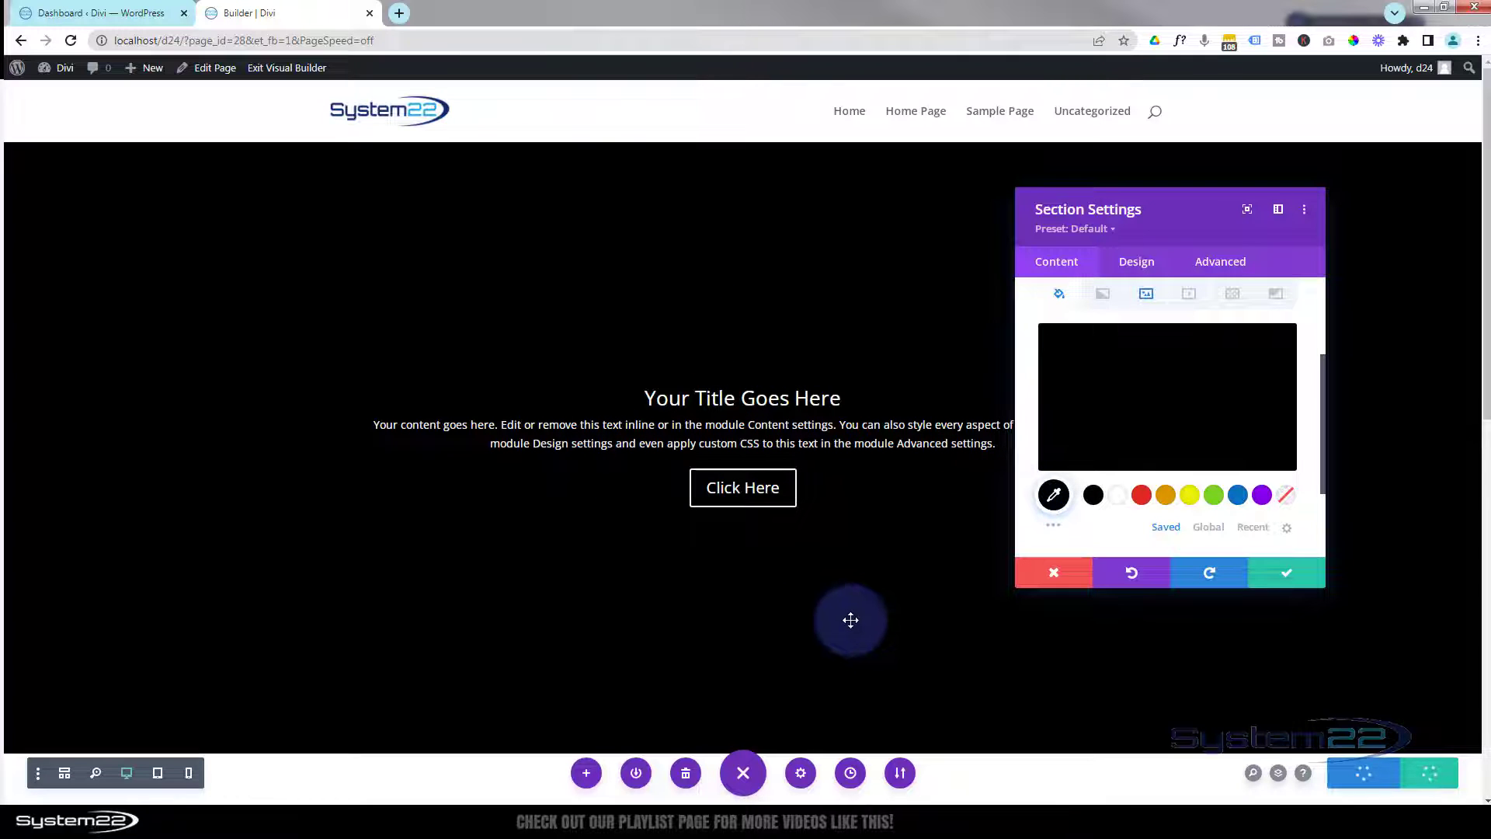
pyautogui.click(1149, 412)
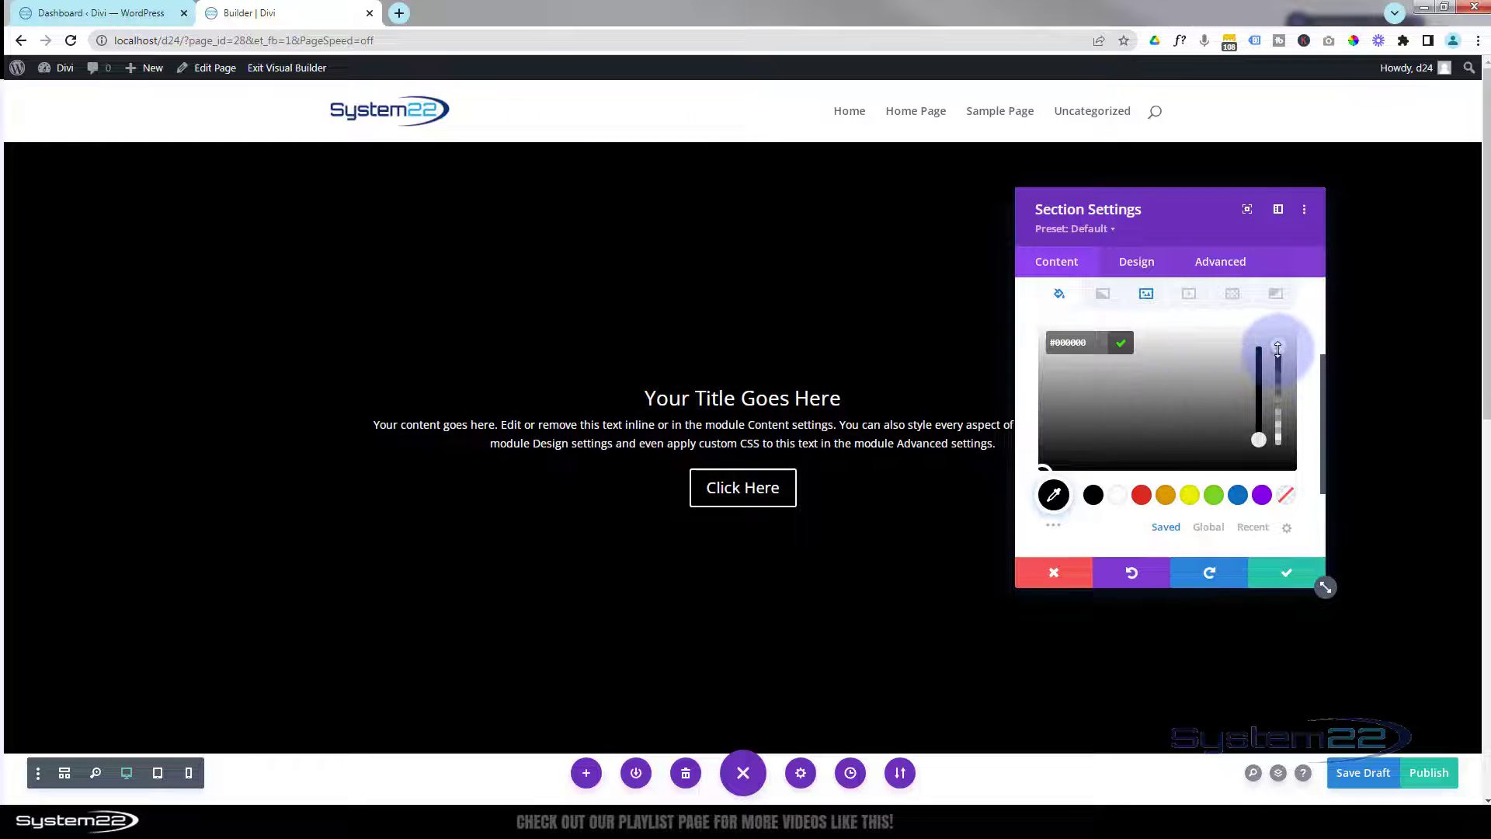
pyautogui.moveTo(1277, 349); pyautogui.dragTo(1280, 412)
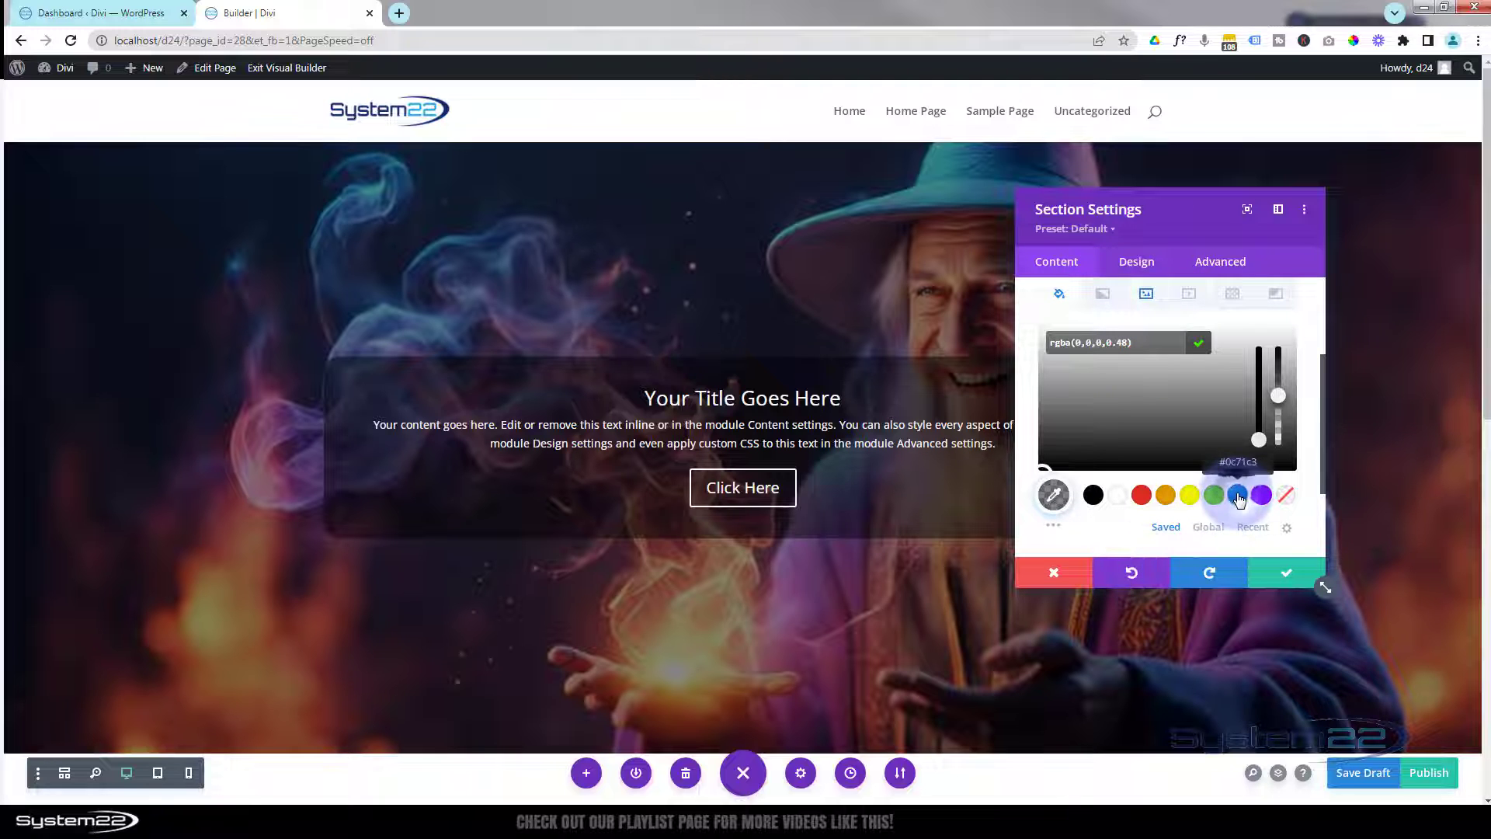
pyautogui.click(1239, 495)
pyautogui.scroll(2, 1092, 520)
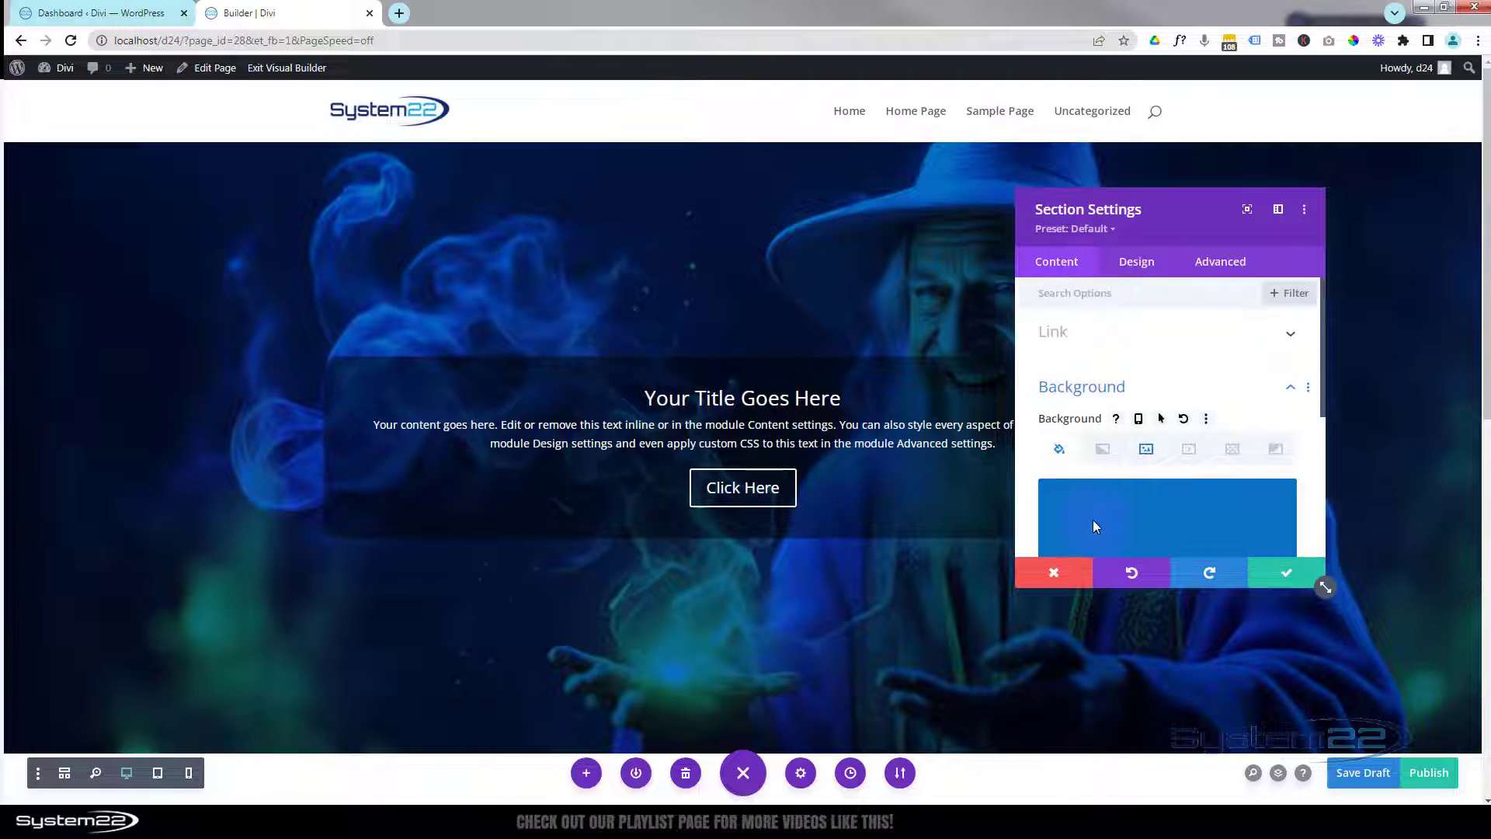
# Add a Polka Dots background pattern to the section and color it white #ffffff
pyautogui.click(1233, 449)
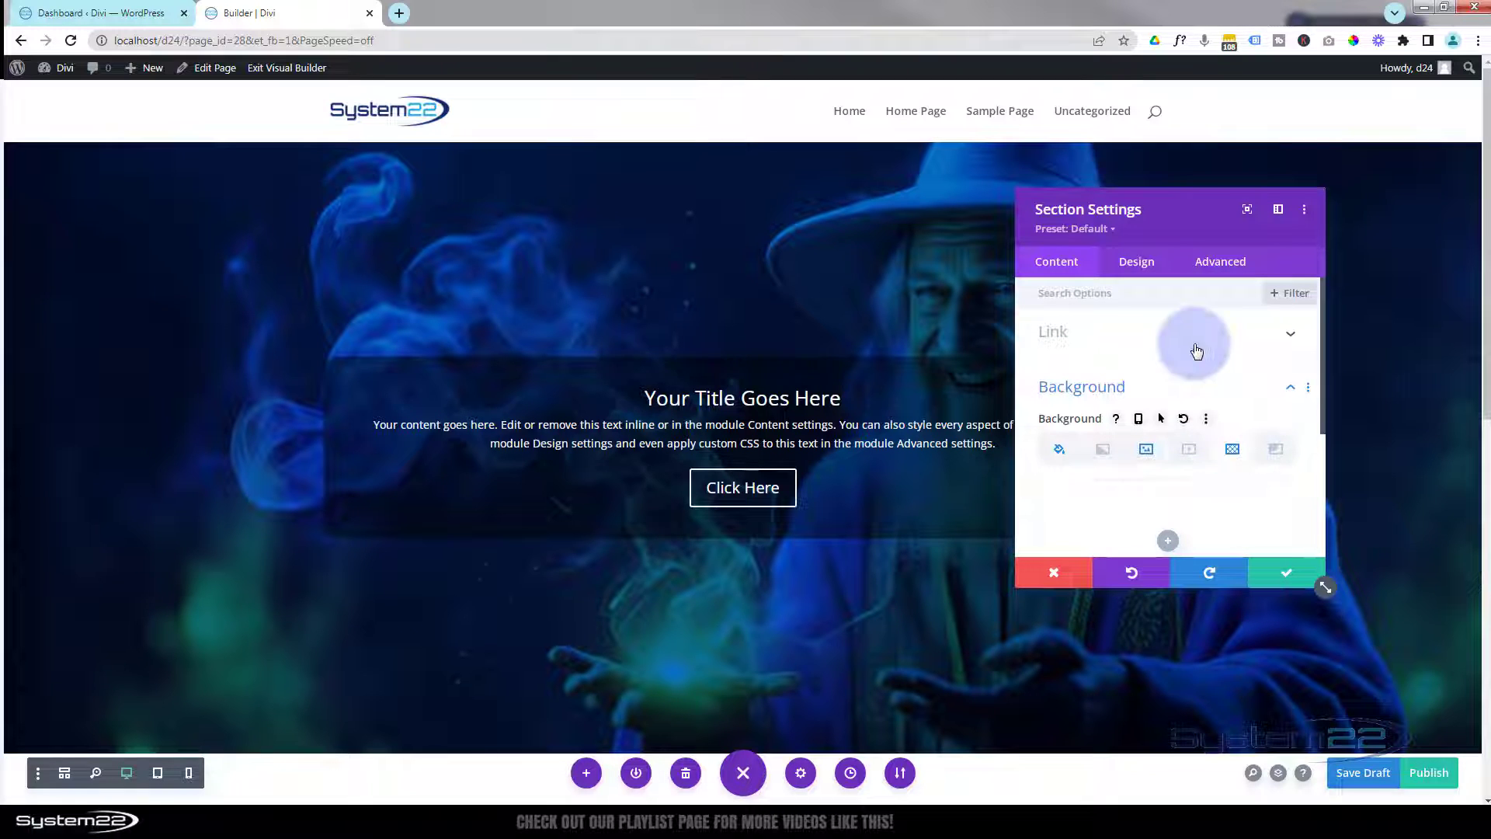
pyautogui.scroll(-3, 1188, 342)
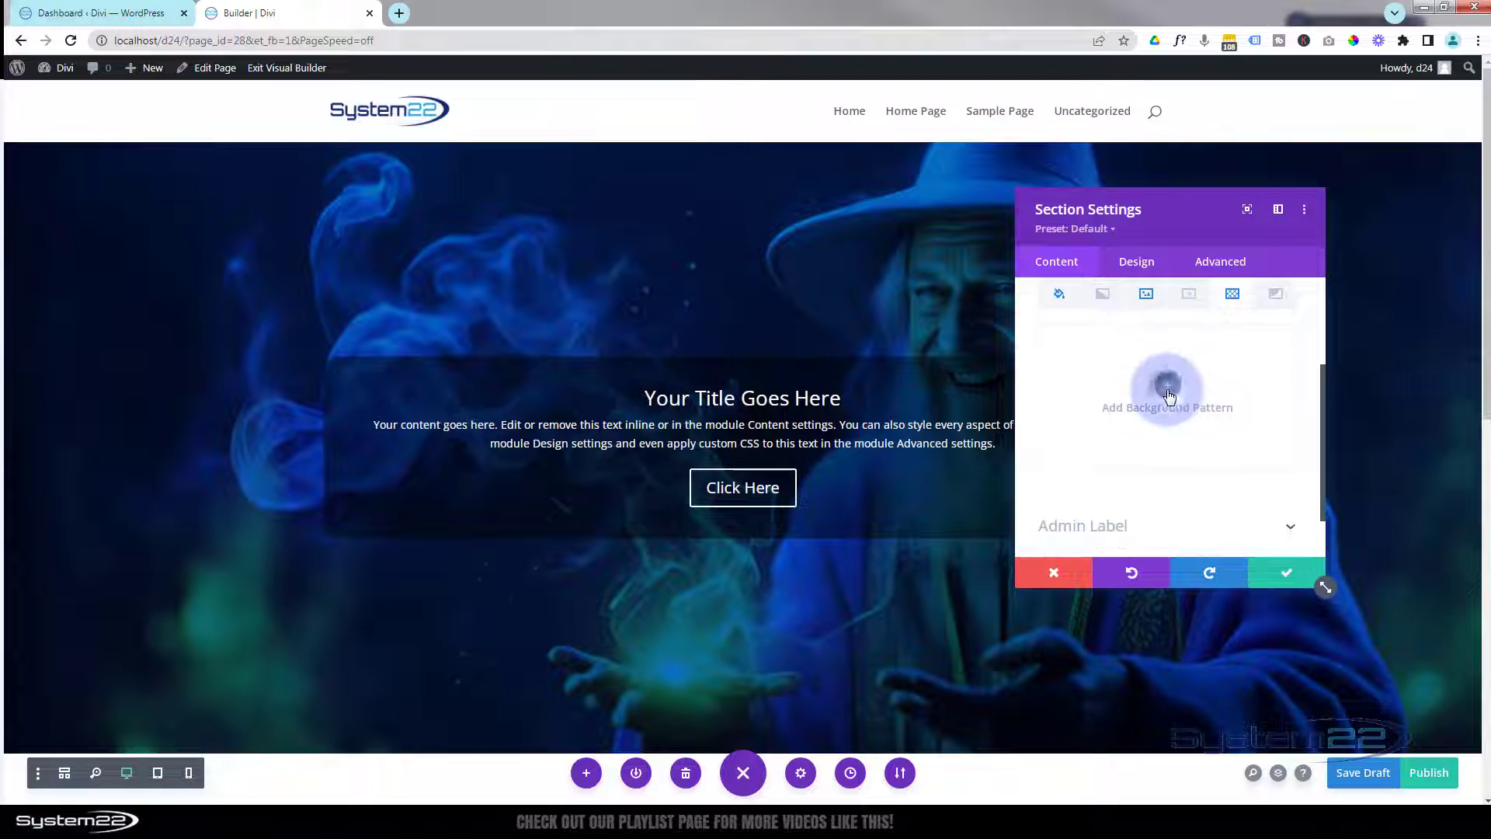
pyautogui.click(1169, 397)
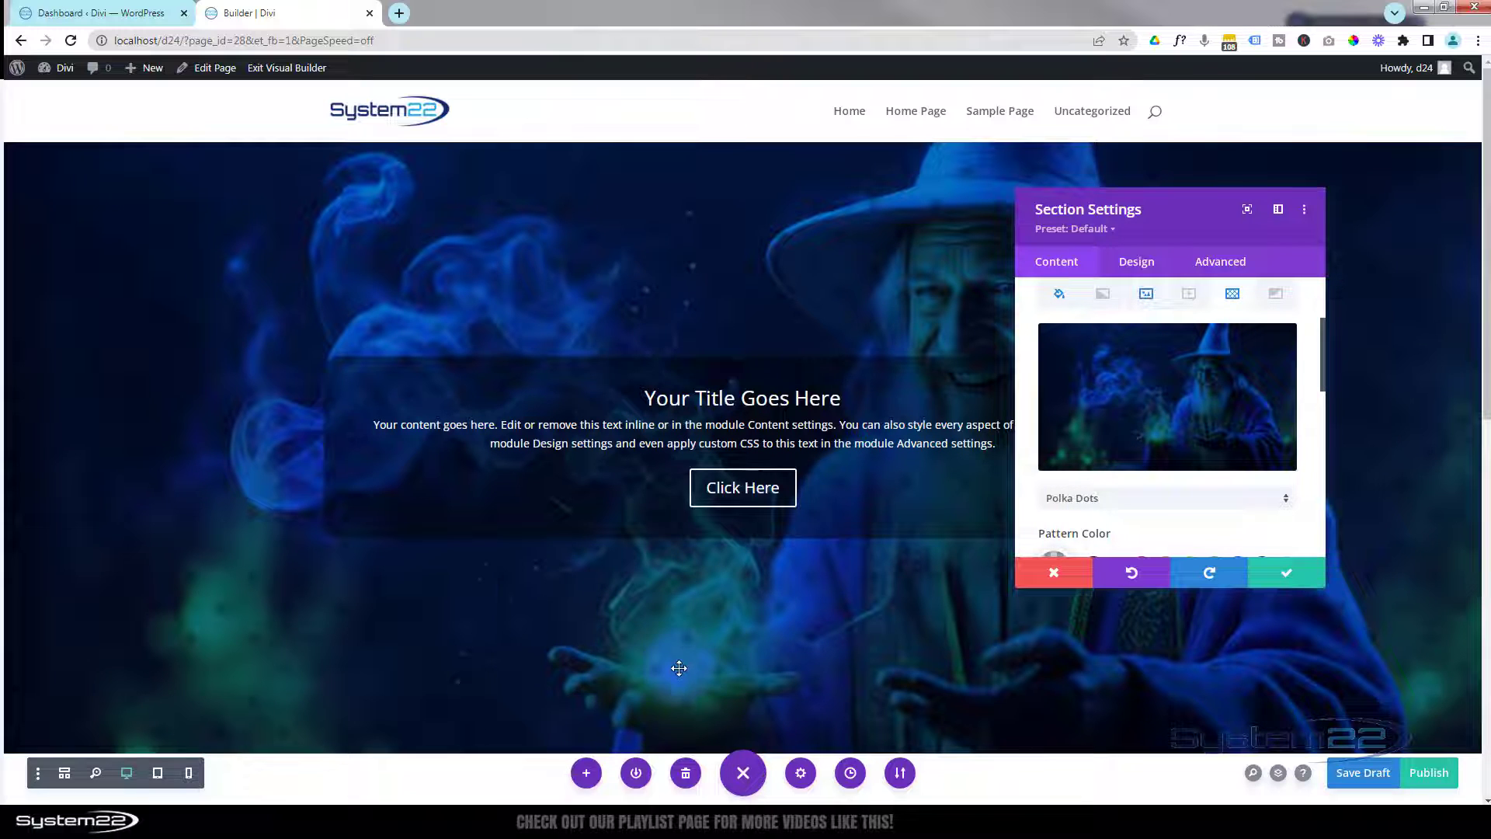
pyautogui.scroll(-2, 1211, 499)
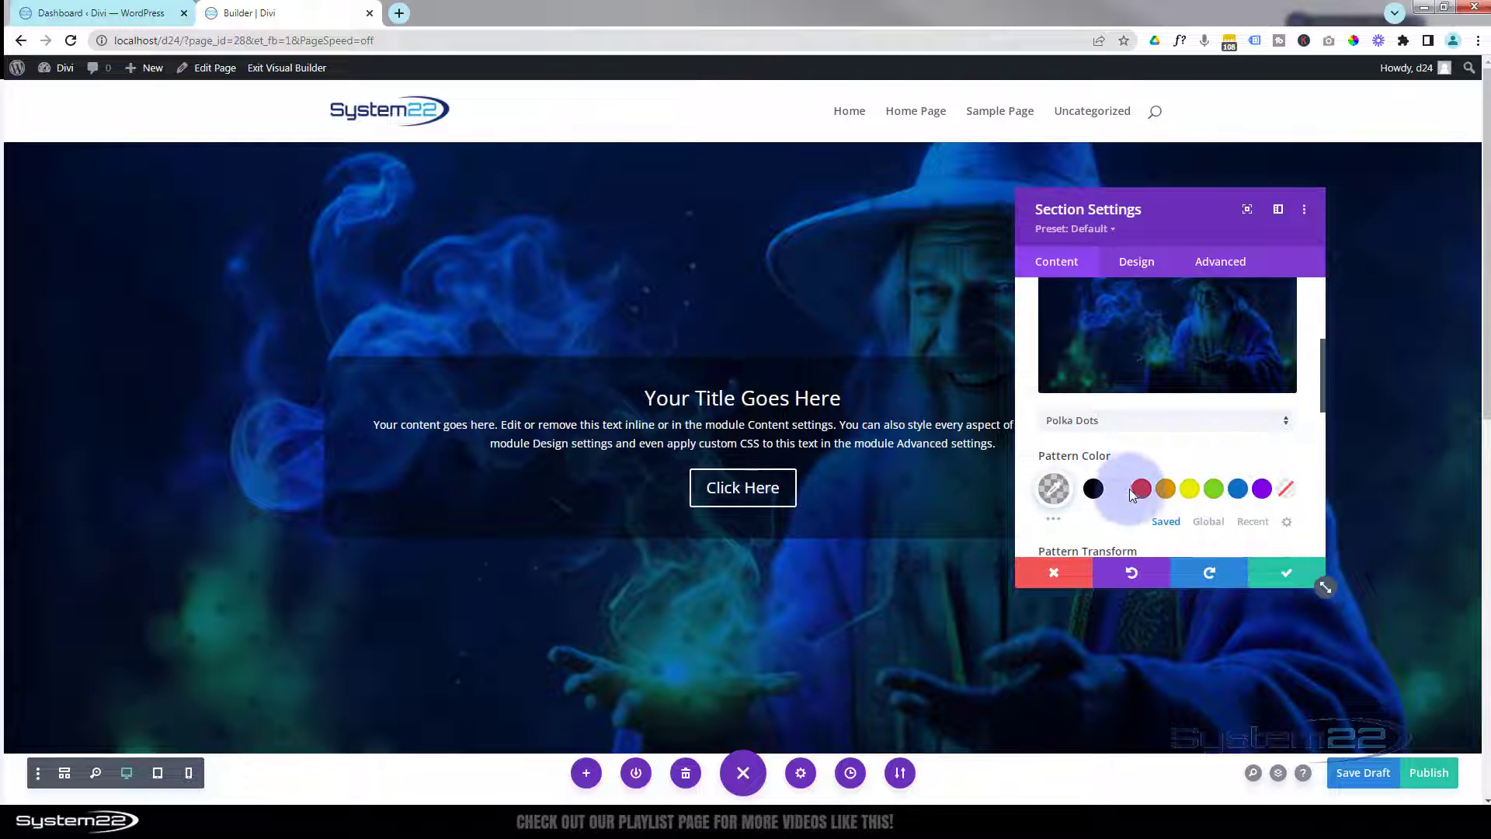
pyautogui.click(1117, 489)
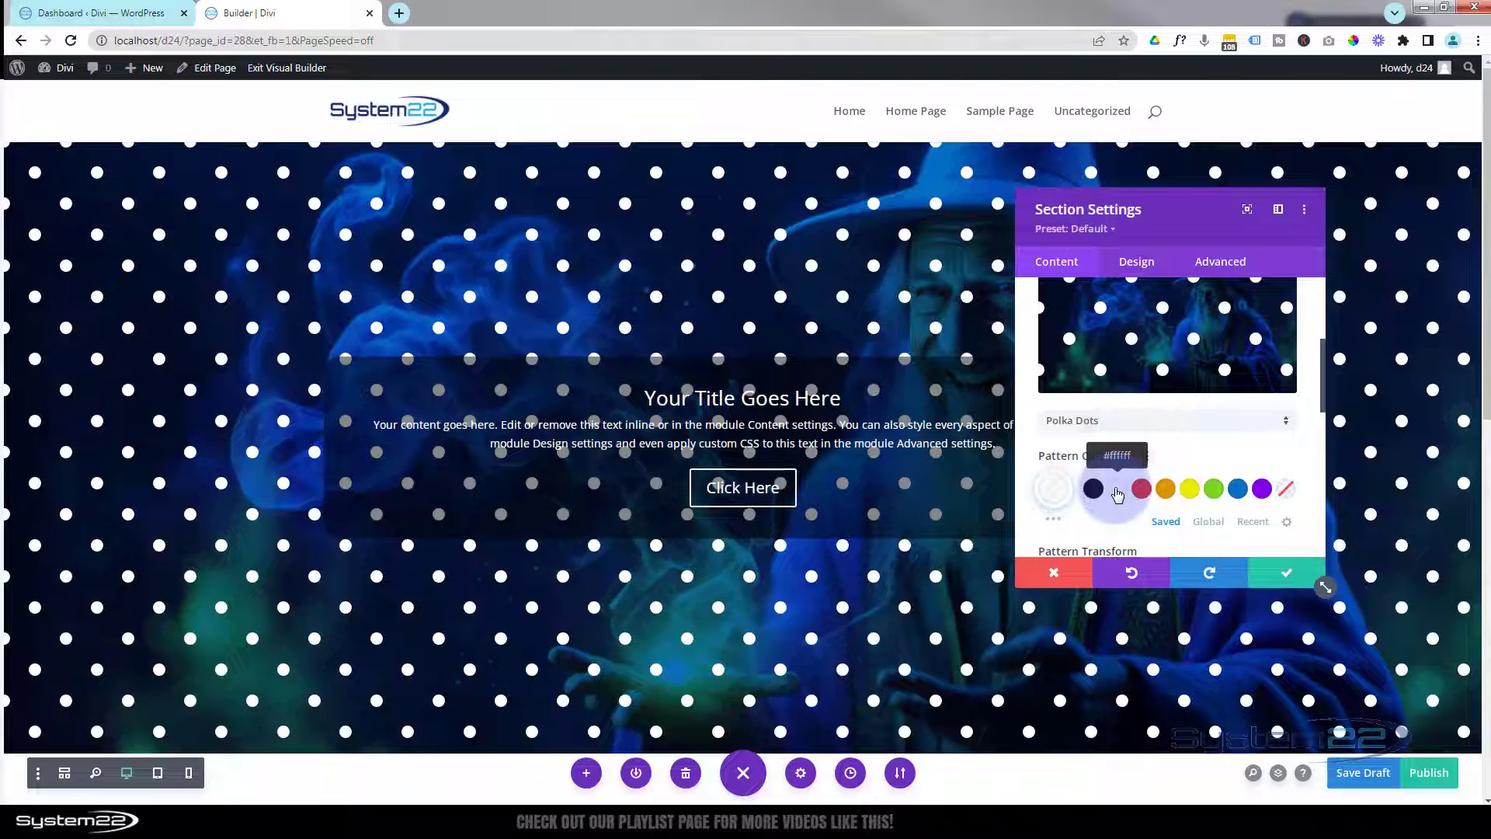
# Change the section's background pattern to Ogees
pyautogui.scroll(1, 1161, 456)
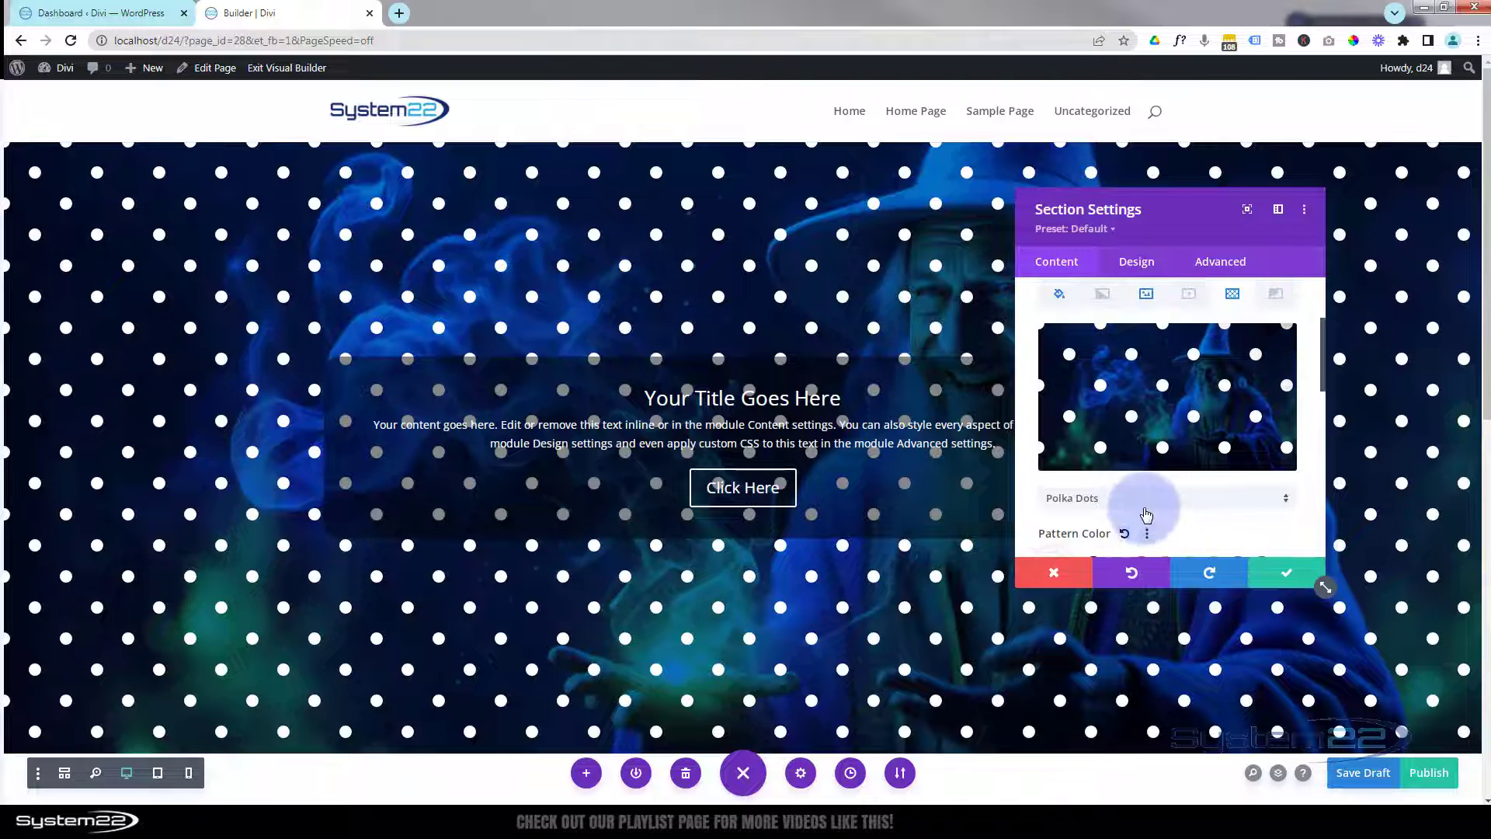
pyautogui.click(1131, 501)
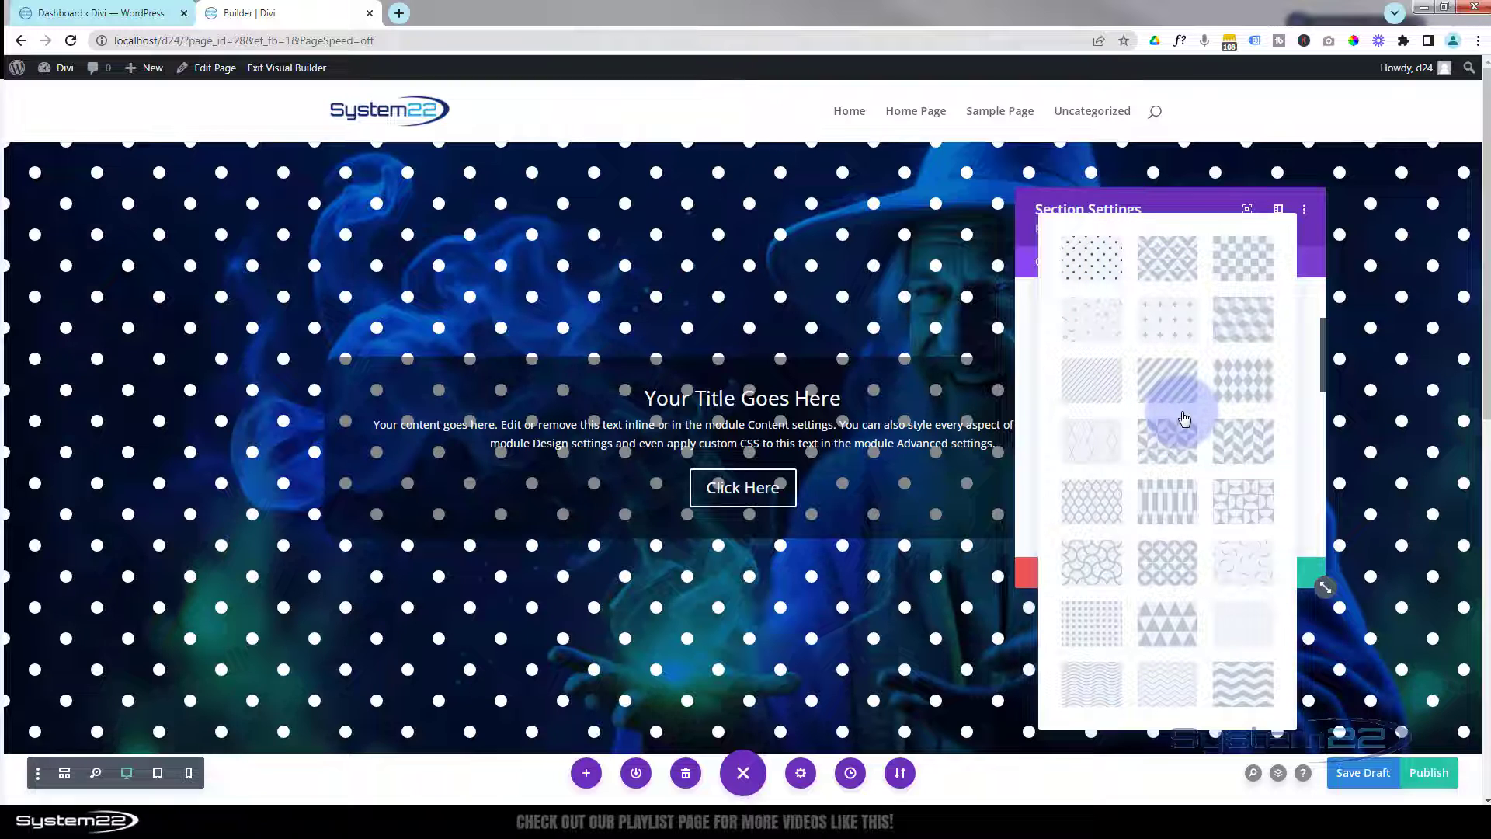
pyautogui.click(1095, 512)
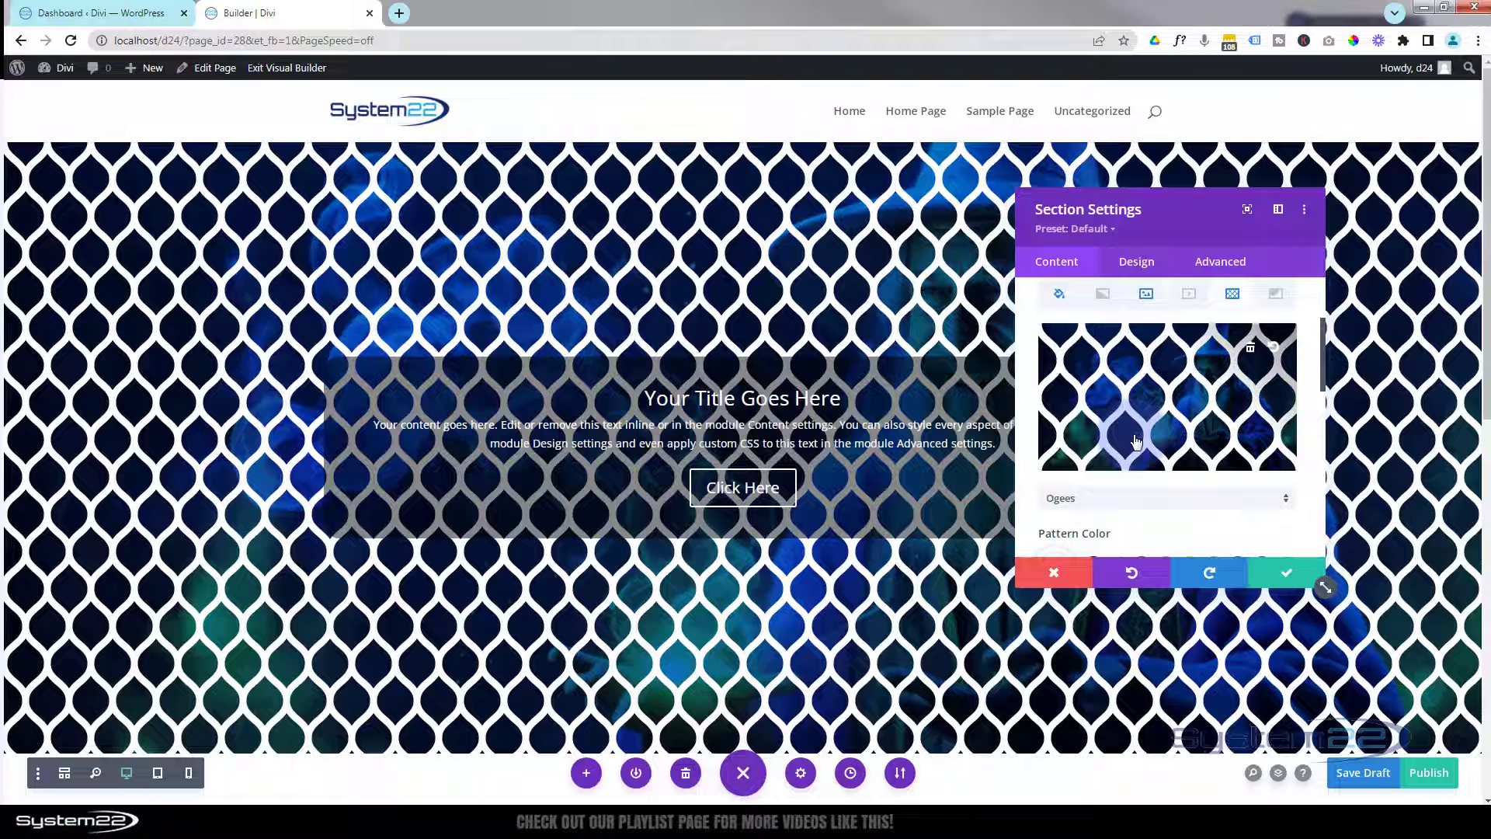
# Try the invert, vertical flip and horizontal flip transforms on the Ogees pattern
pyautogui.scroll(-5, 1136, 441)
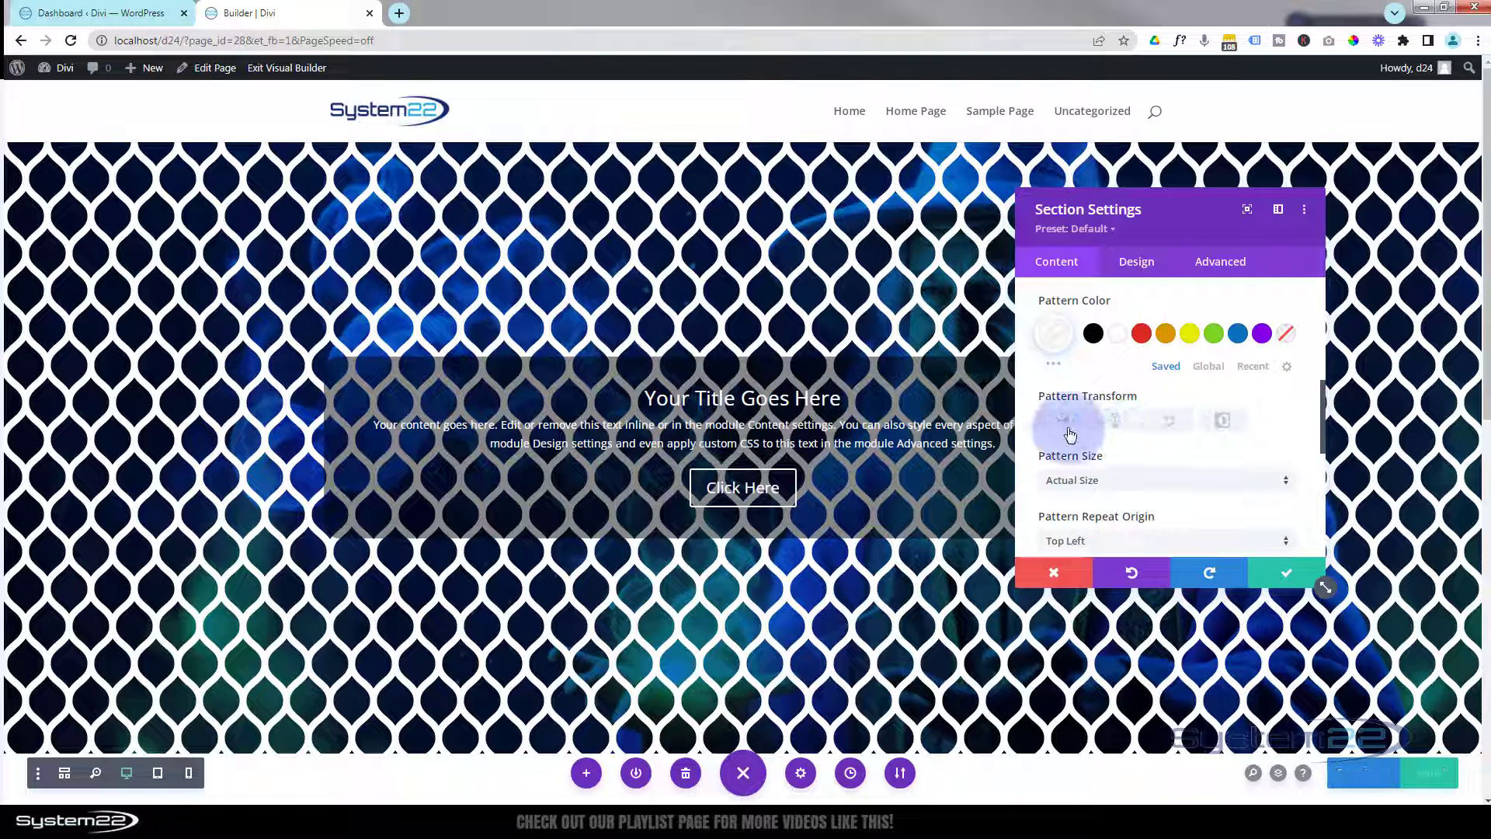
pyautogui.click(1232, 423)
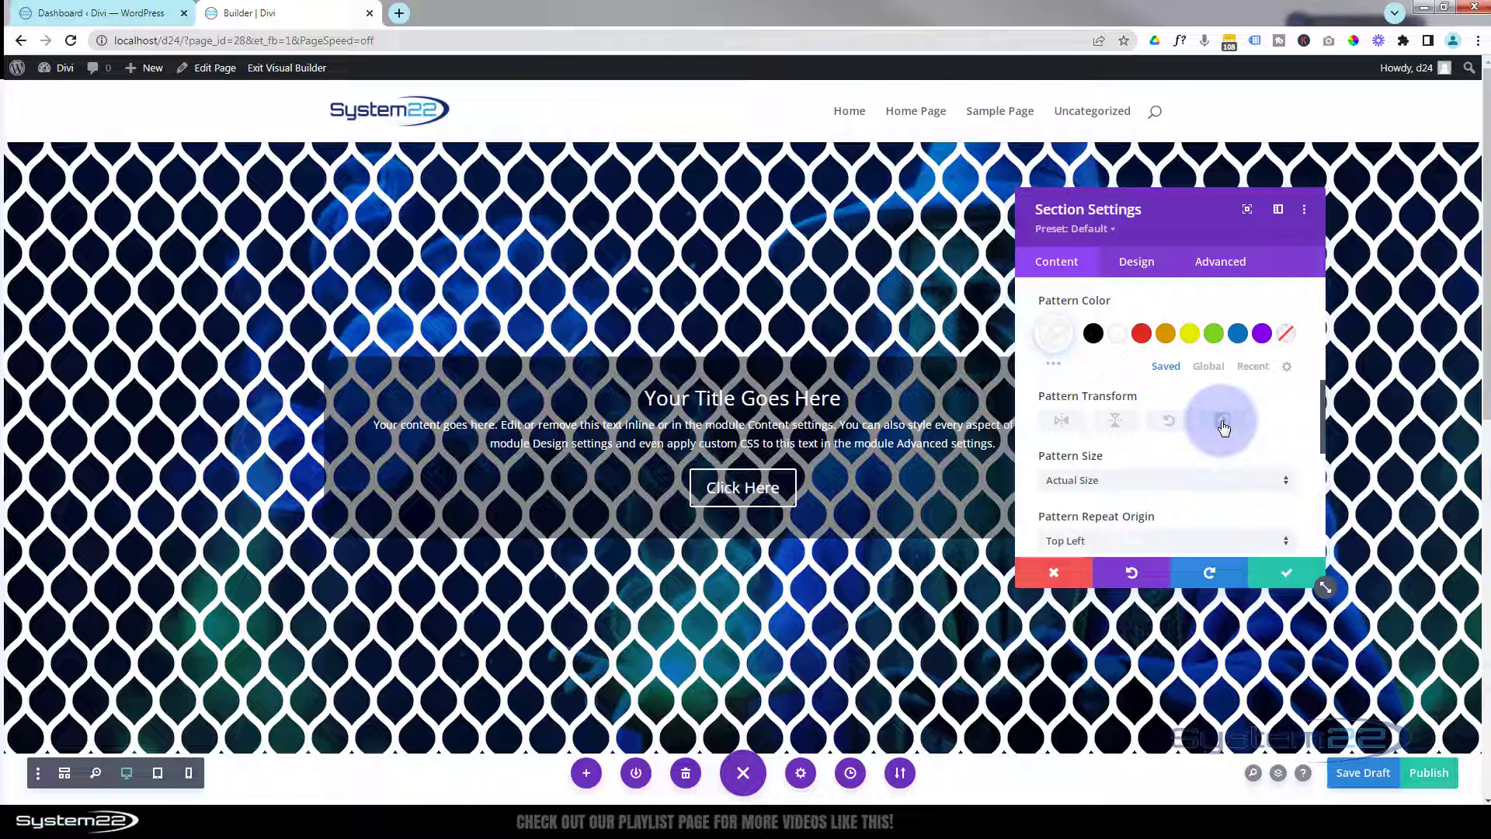
pyautogui.click(1224, 423)
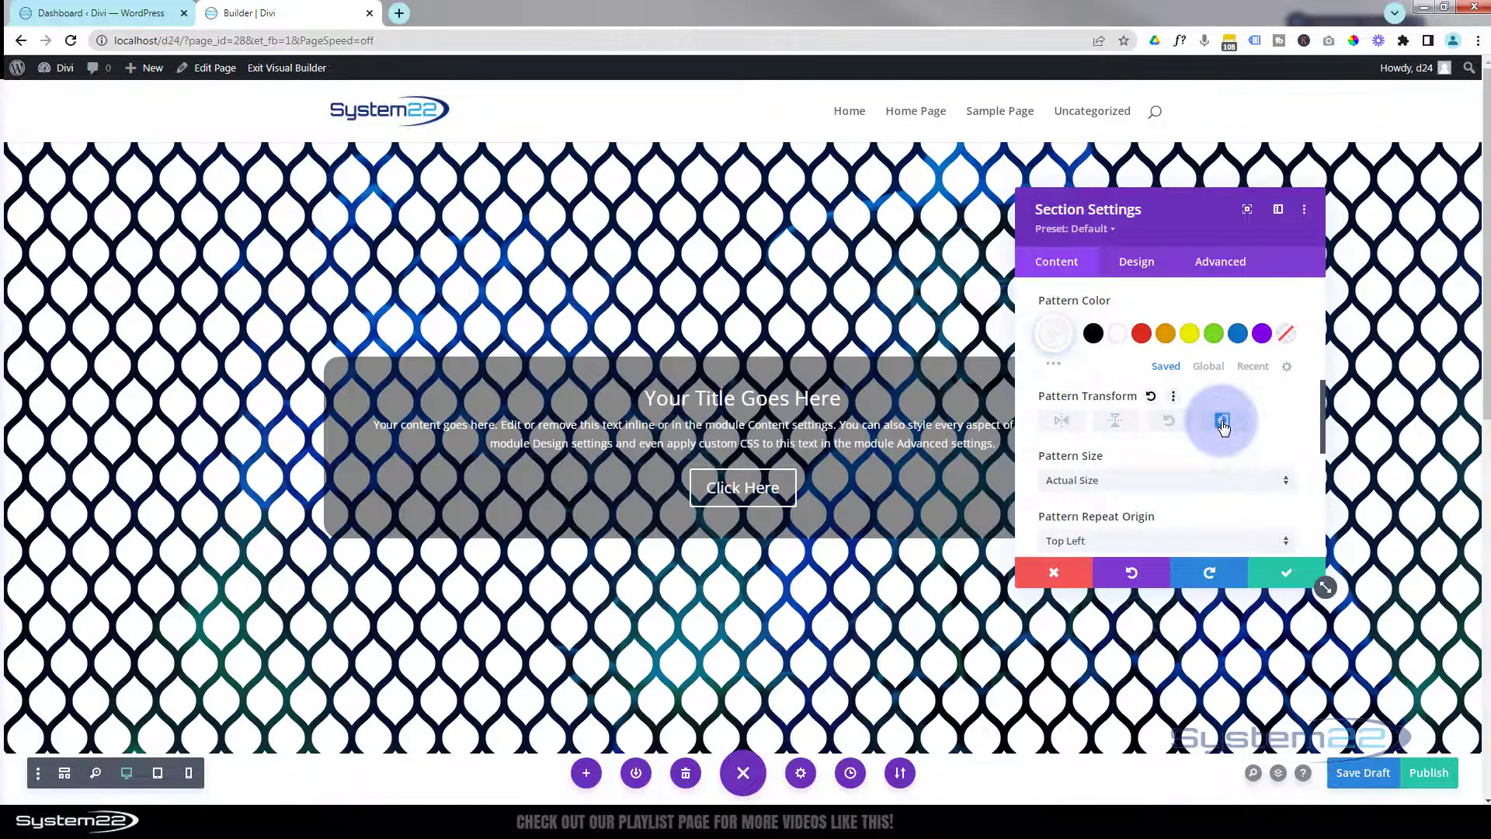
pyautogui.click(1223, 423)
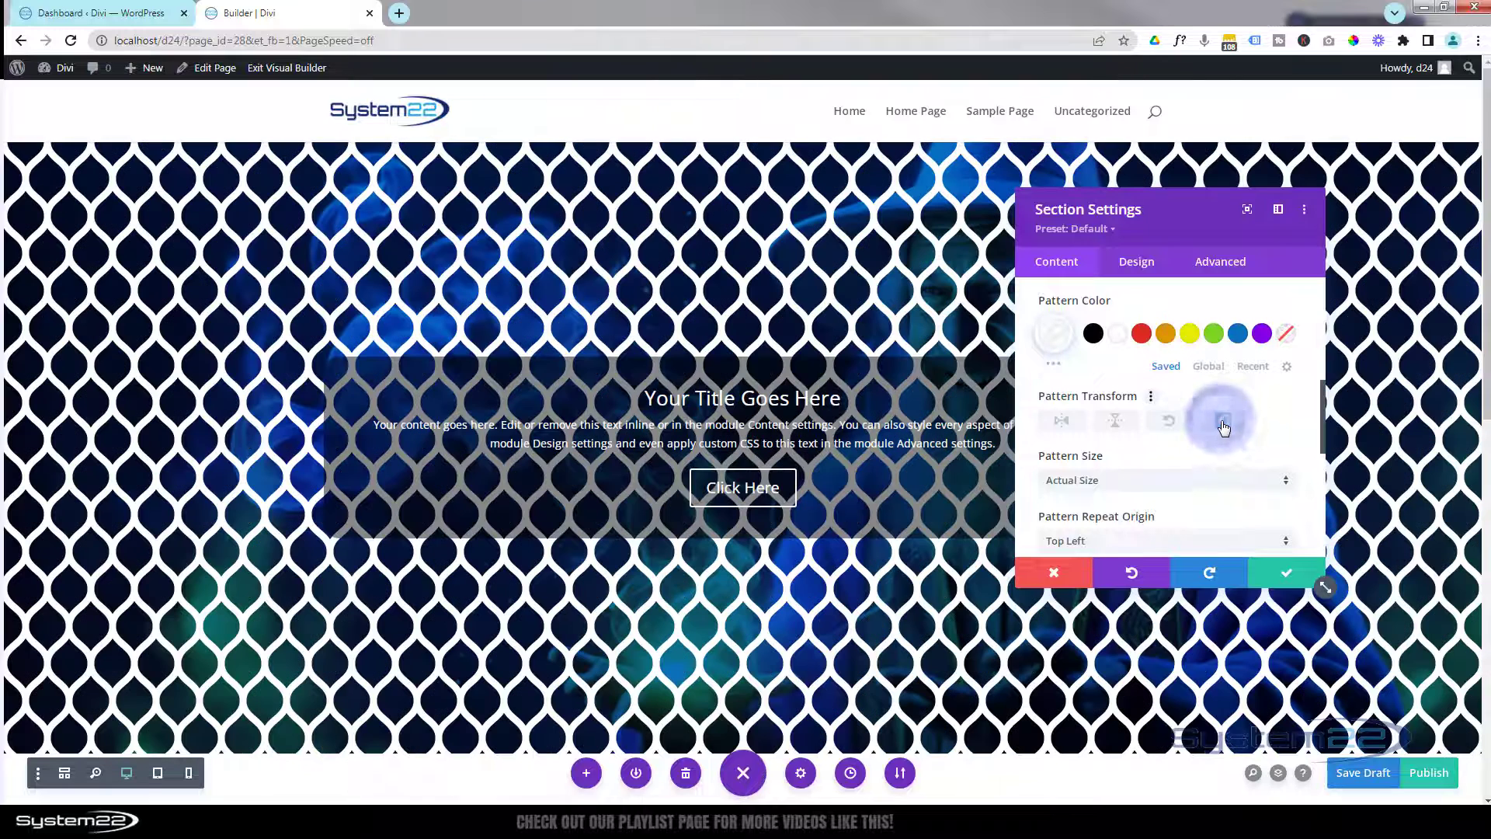
pyautogui.click(1114, 422)
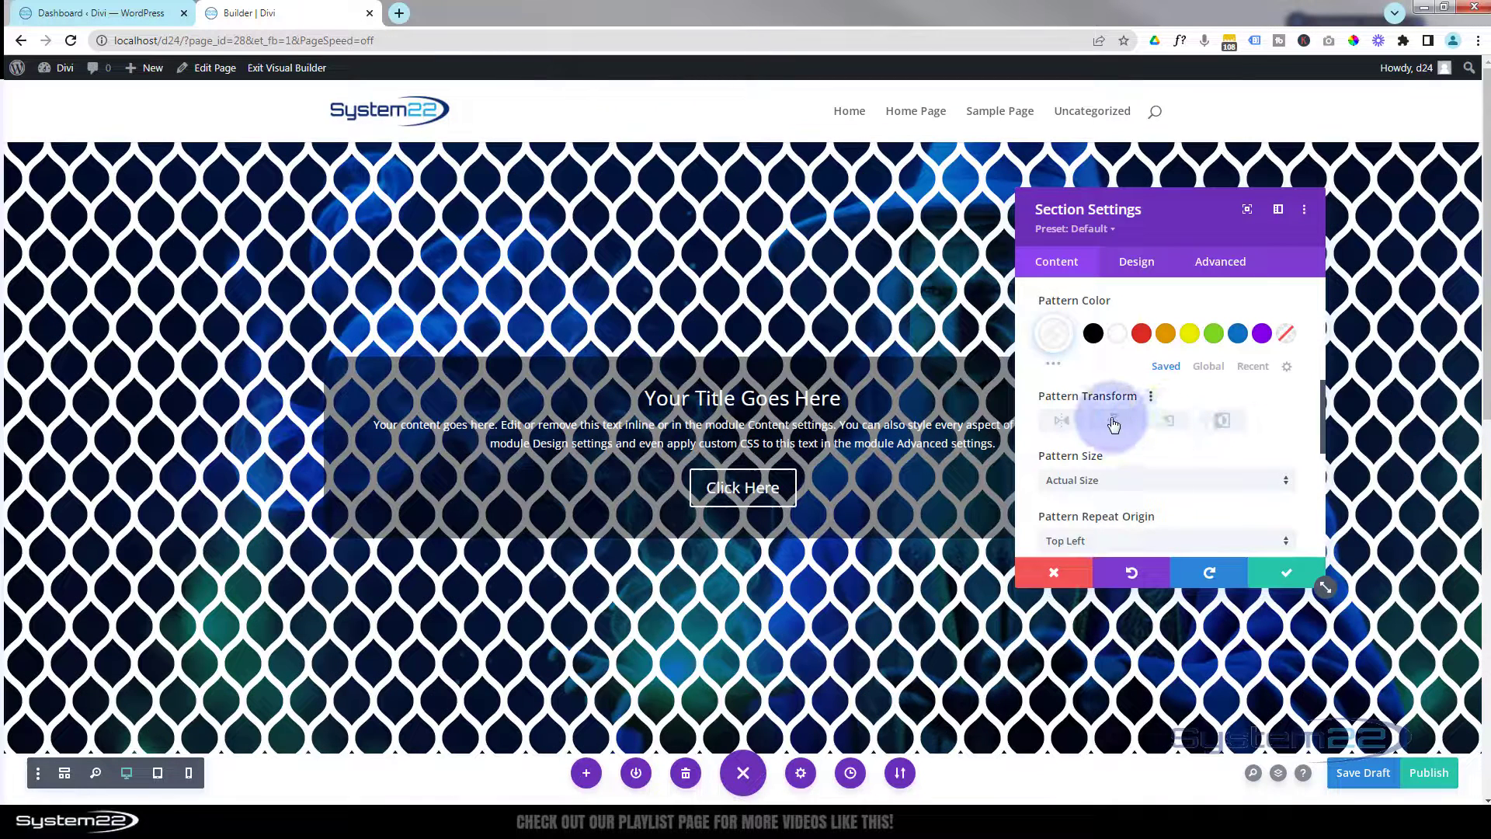
pyautogui.click(1064, 426)
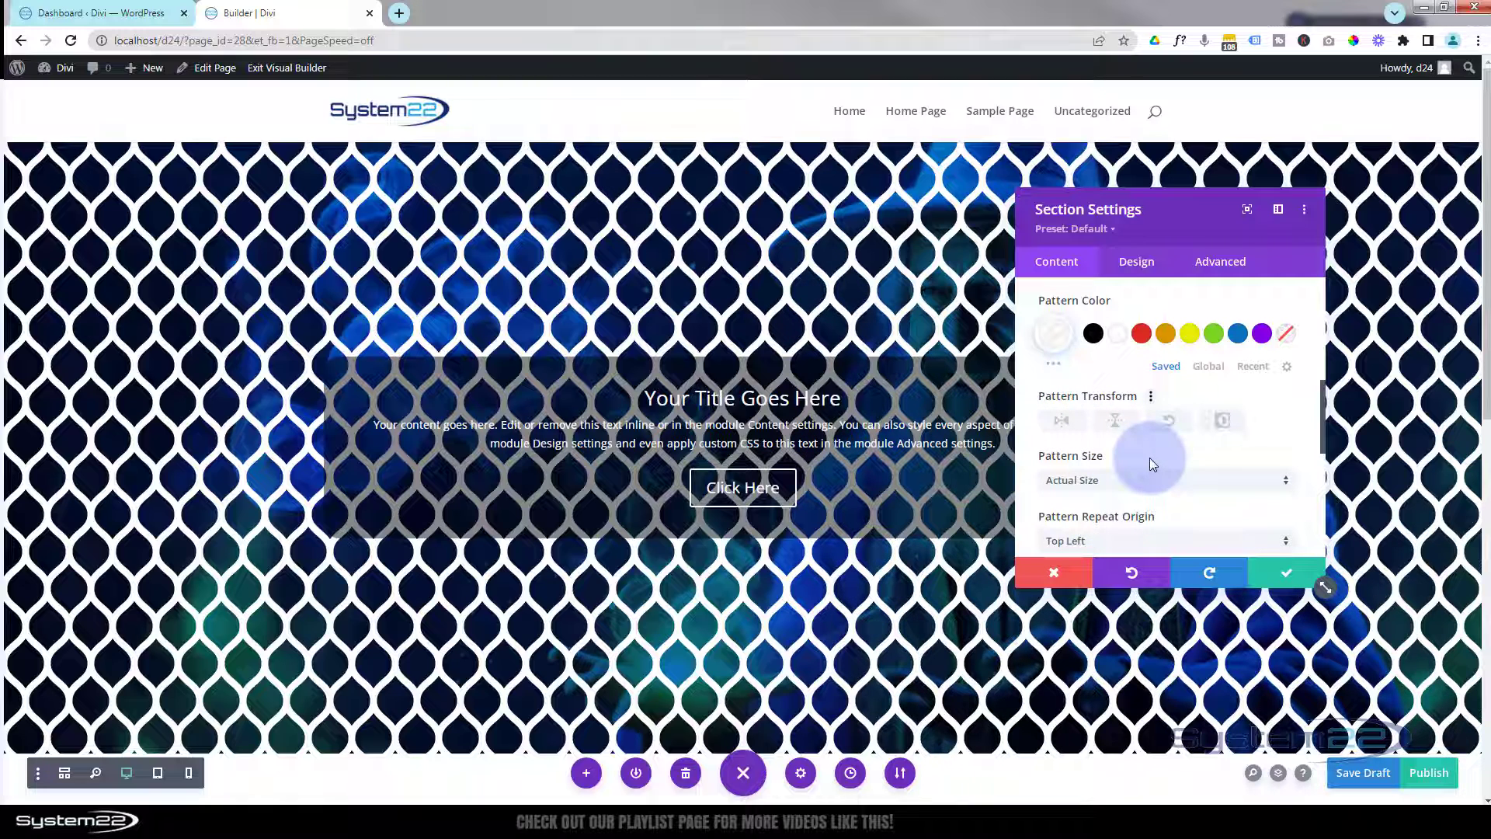
# Set the pattern size to Custom Size with a pattern width of 58px
pyautogui.scroll(-1, 1149, 459)
pyautogui.click(1137, 403)
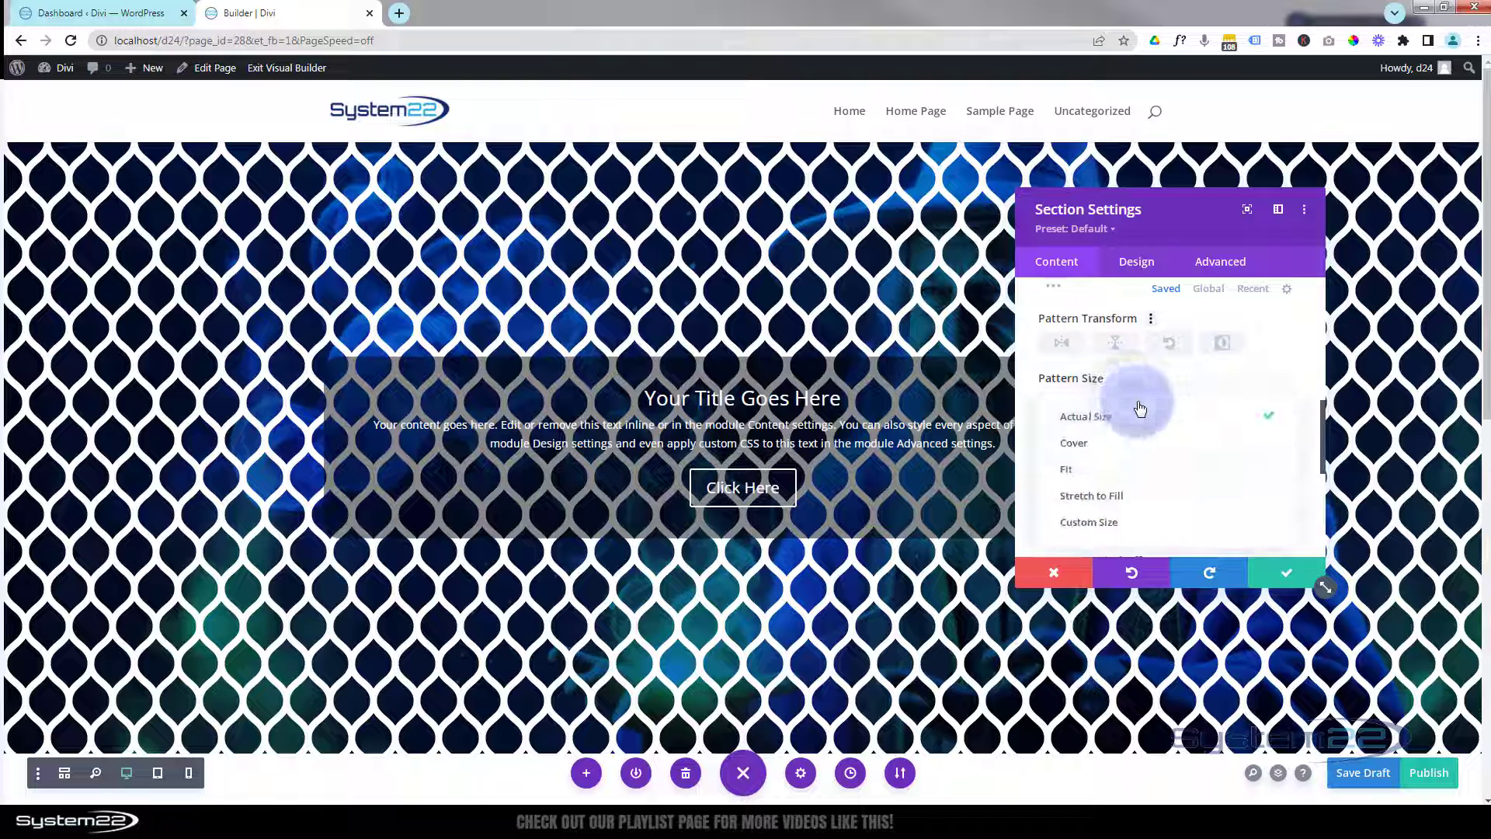
pyautogui.click(1091, 523)
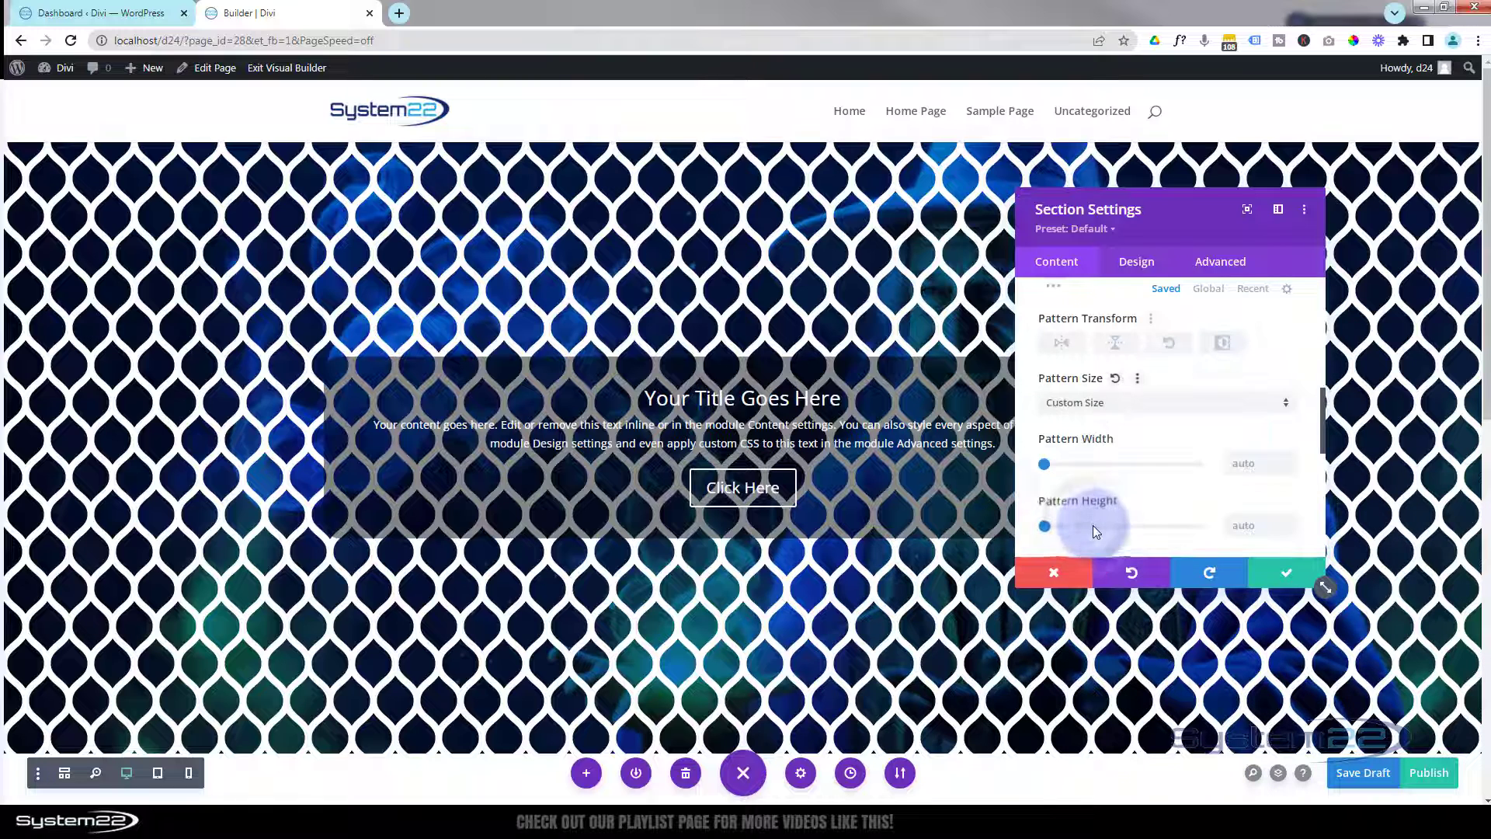
pyautogui.click(1054, 465)
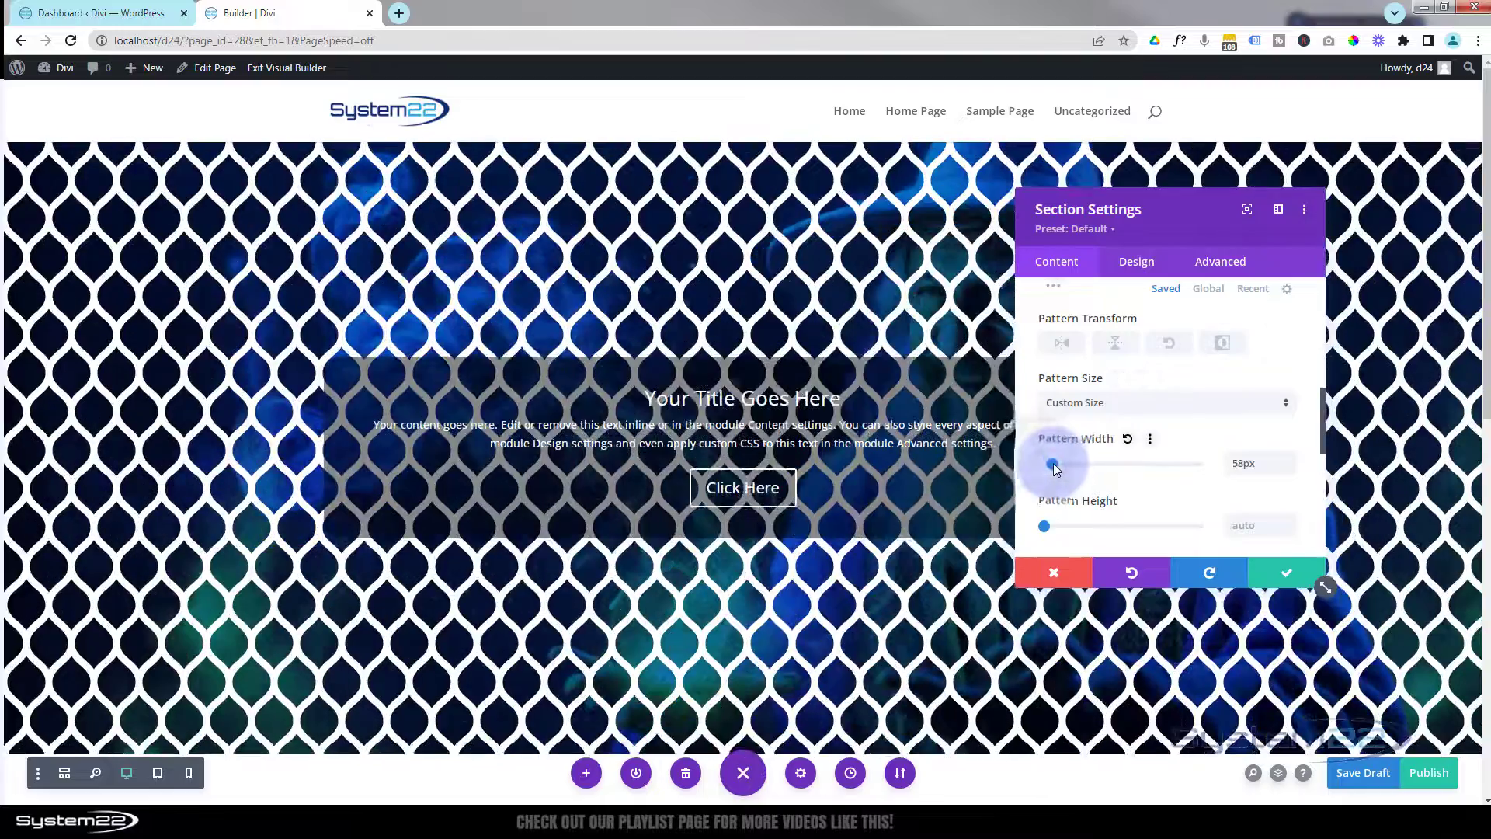
# Reduce the Ogees pattern width to 13px and fade its color to rgba(255,255,255,0.07)
pyautogui.moveTo(1054, 466); pyautogui.dragTo(1049, 467)
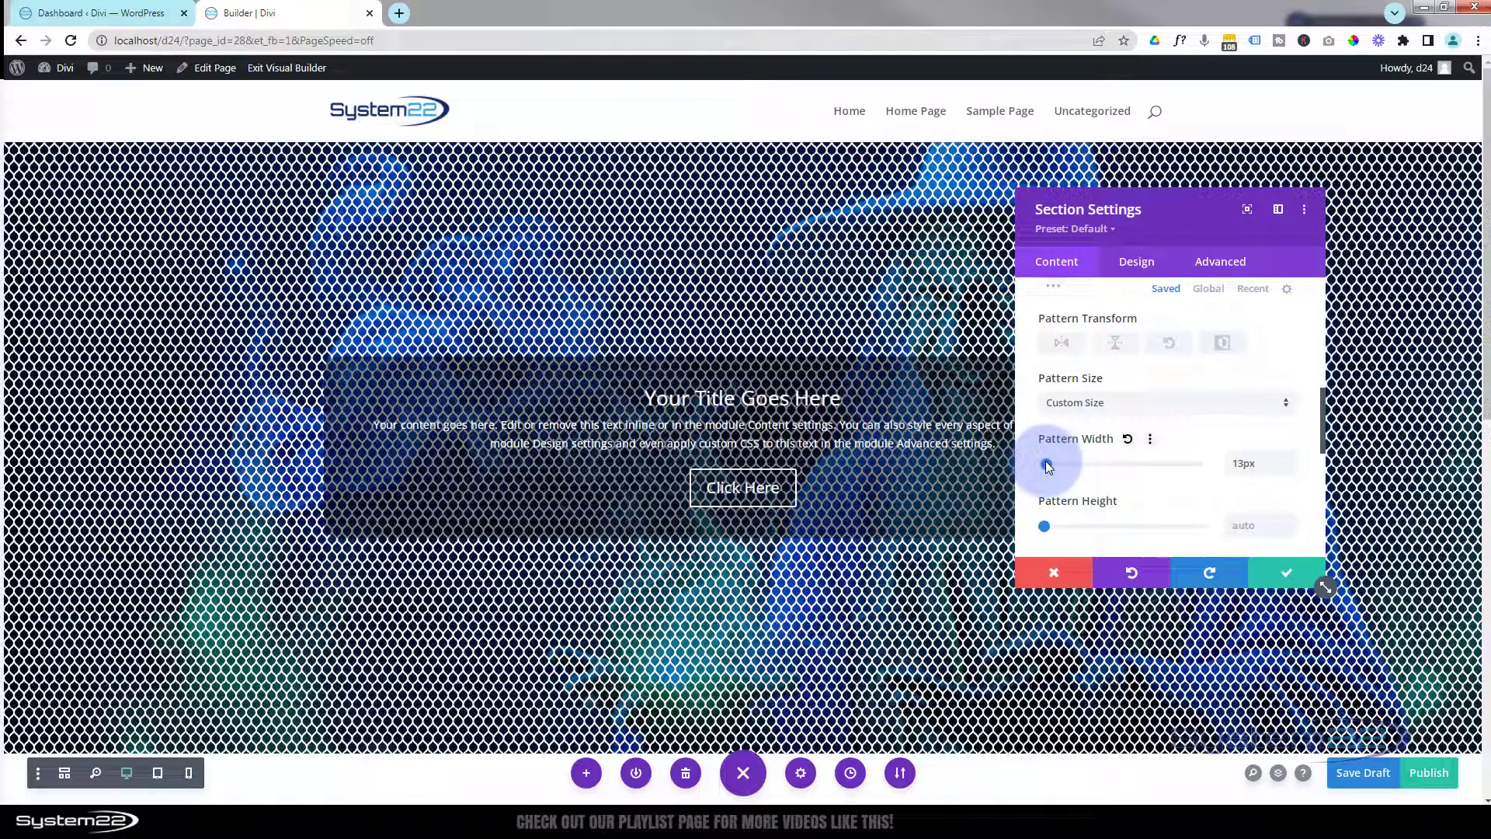
pyautogui.scroll(3, 1117, 488)
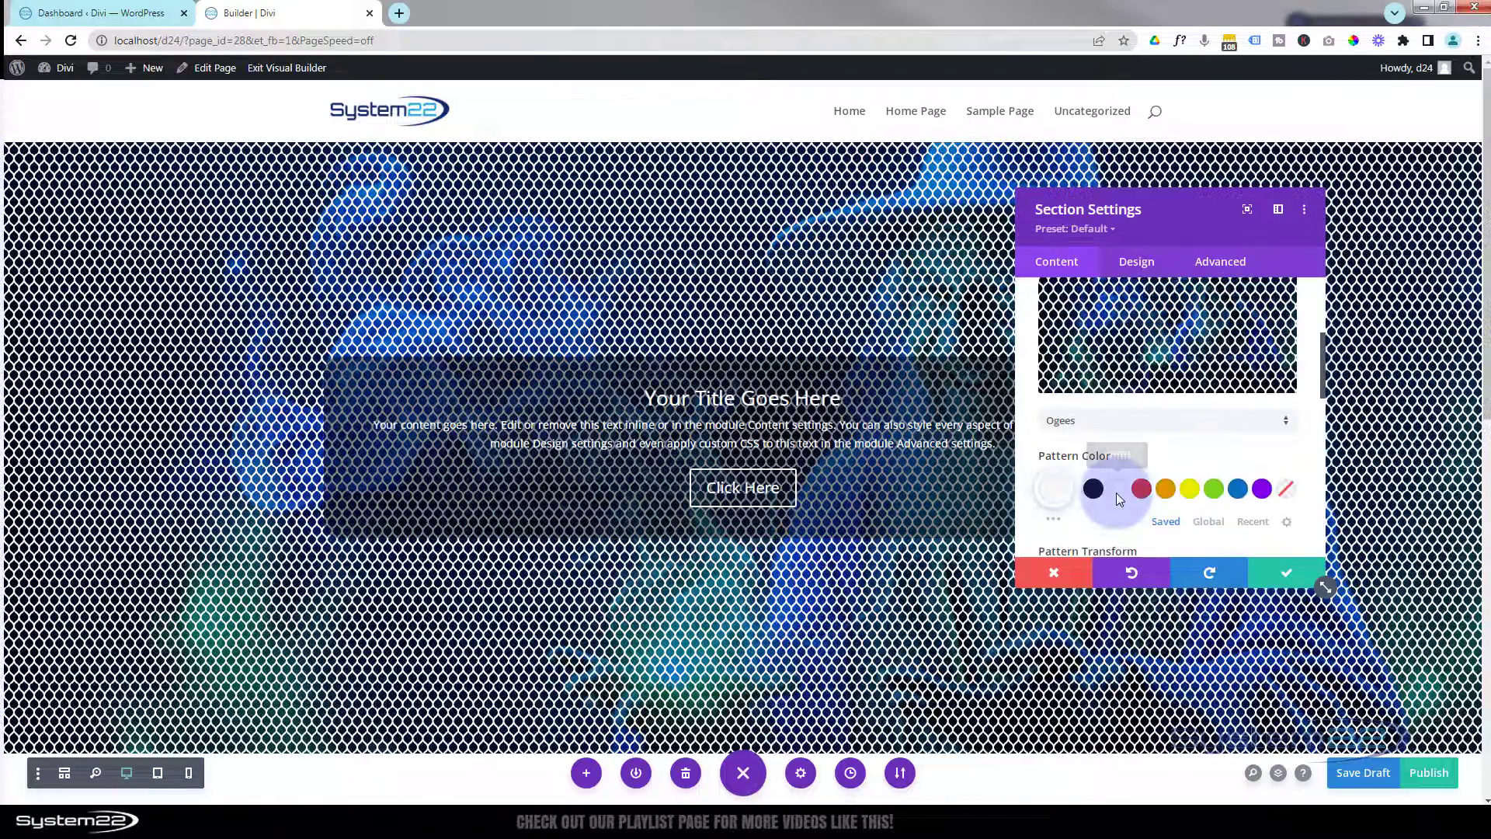
pyautogui.click(1055, 496)
pyautogui.scroll(-2, 1139, 497)
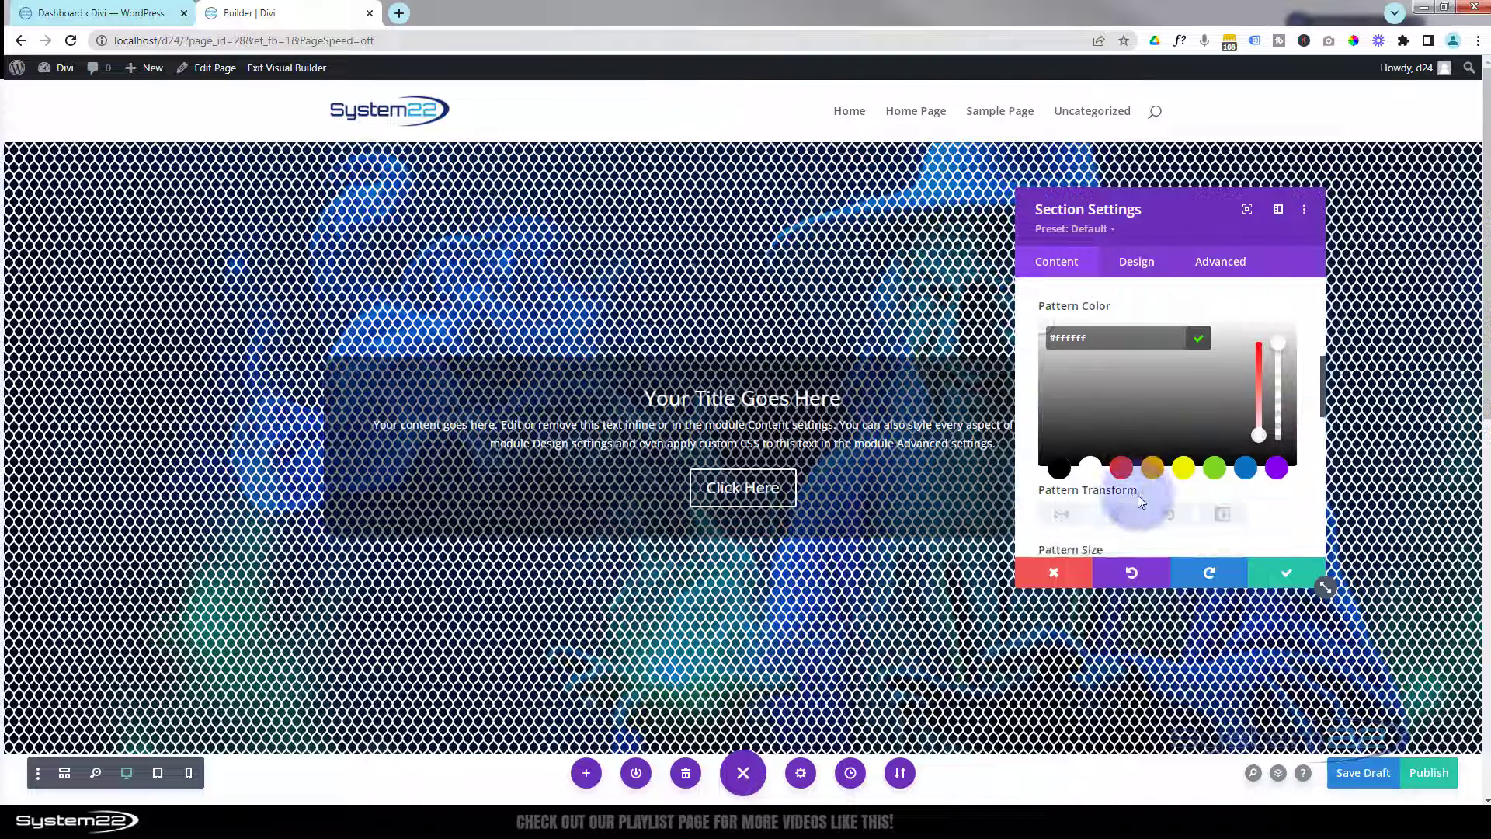
pyautogui.click(1279, 362)
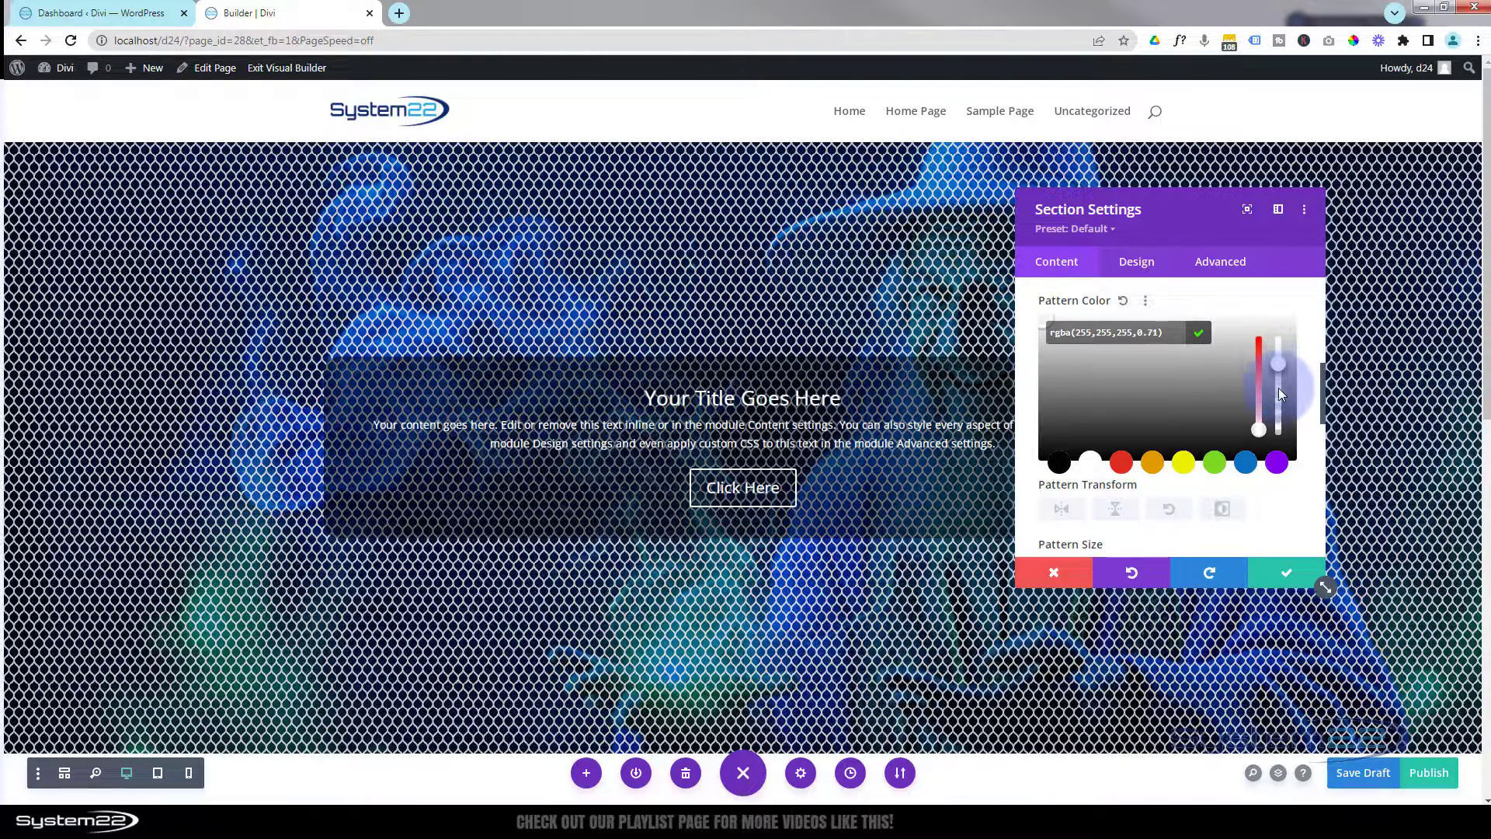
pyautogui.moveTo(1280, 388); pyautogui.dragTo(1282, 448)
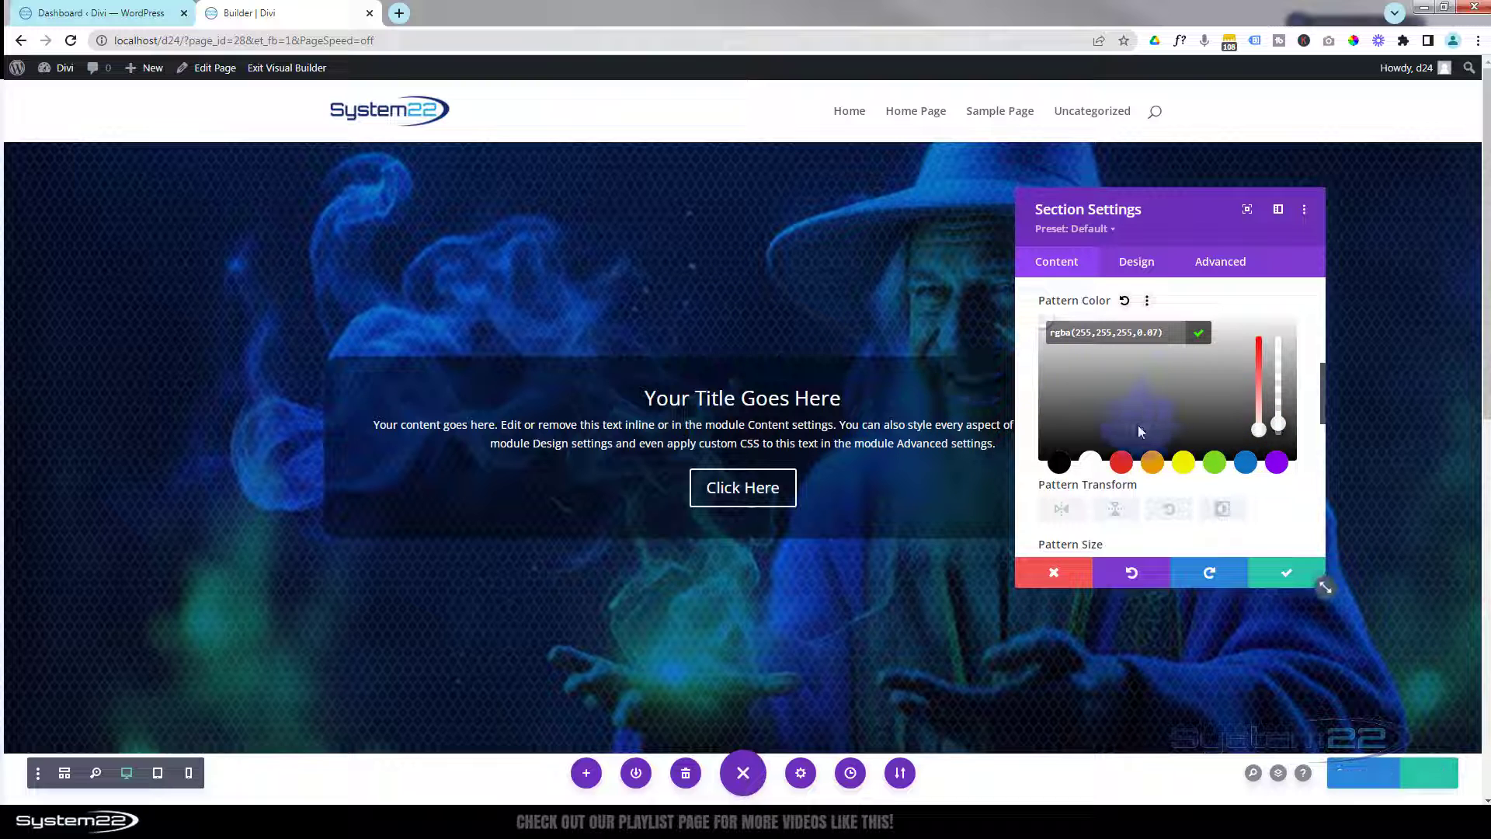
# Add a background mask to the section and change its shape to Chevrons
pyautogui.scroll(2, 1140, 432)
pyautogui.scroll(4, 1142, 435)
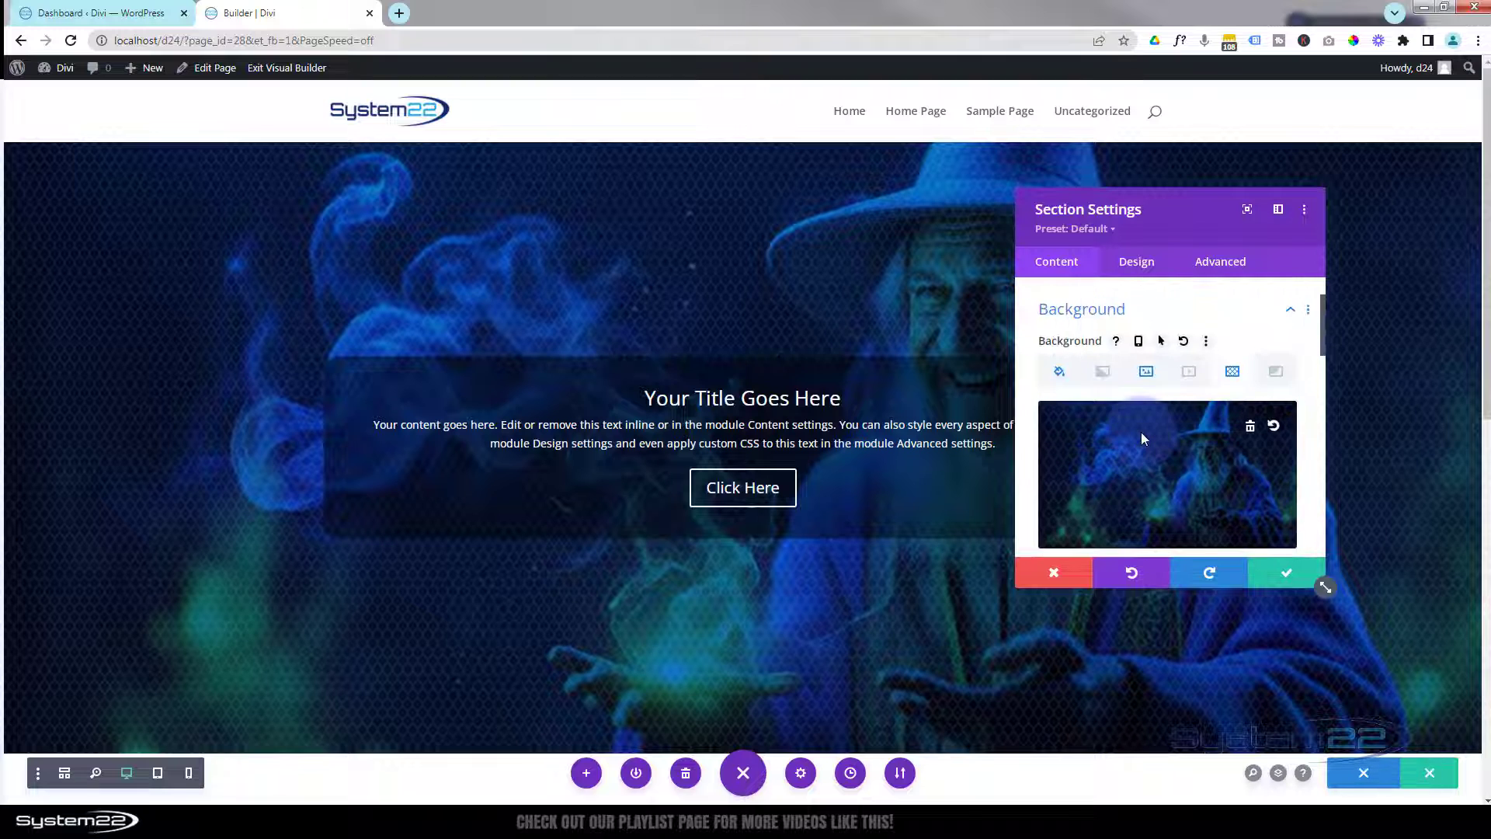
pyautogui.scroll(-1, 1157, 423)
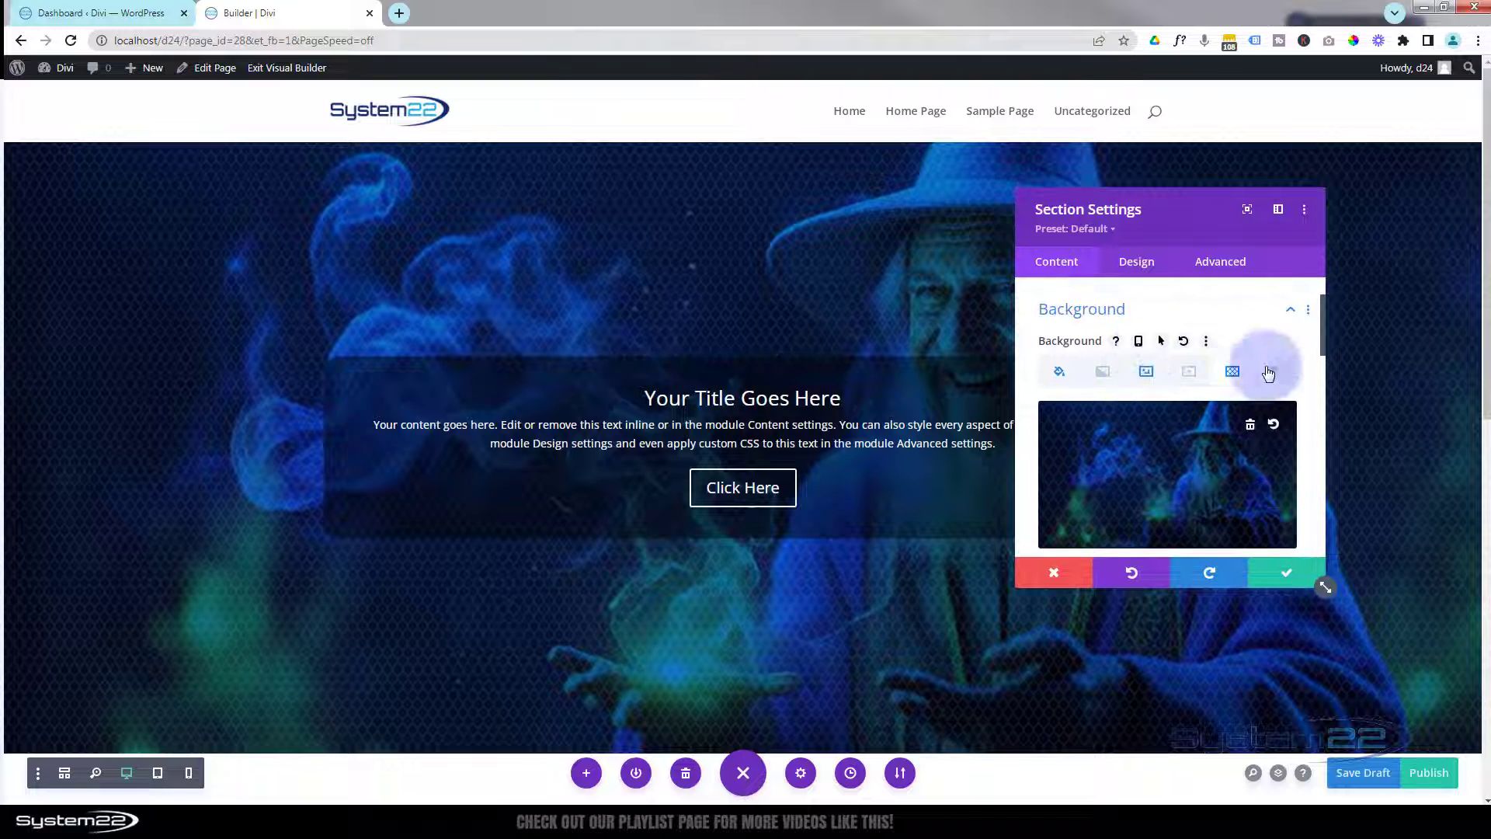
pyautogui.click(1279, 375)
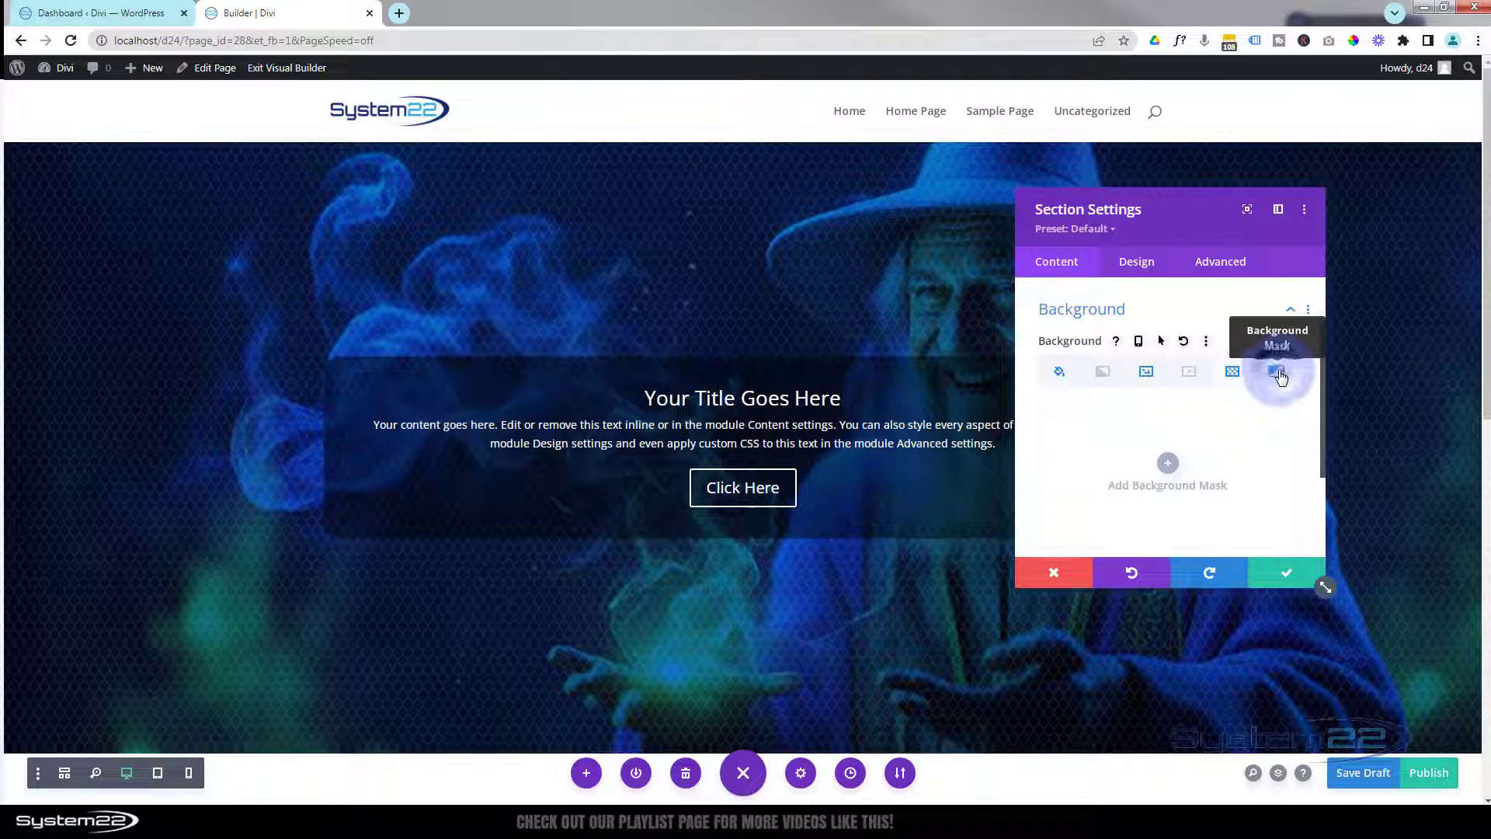
pyautogui.scroll(-1, 1184, 363)
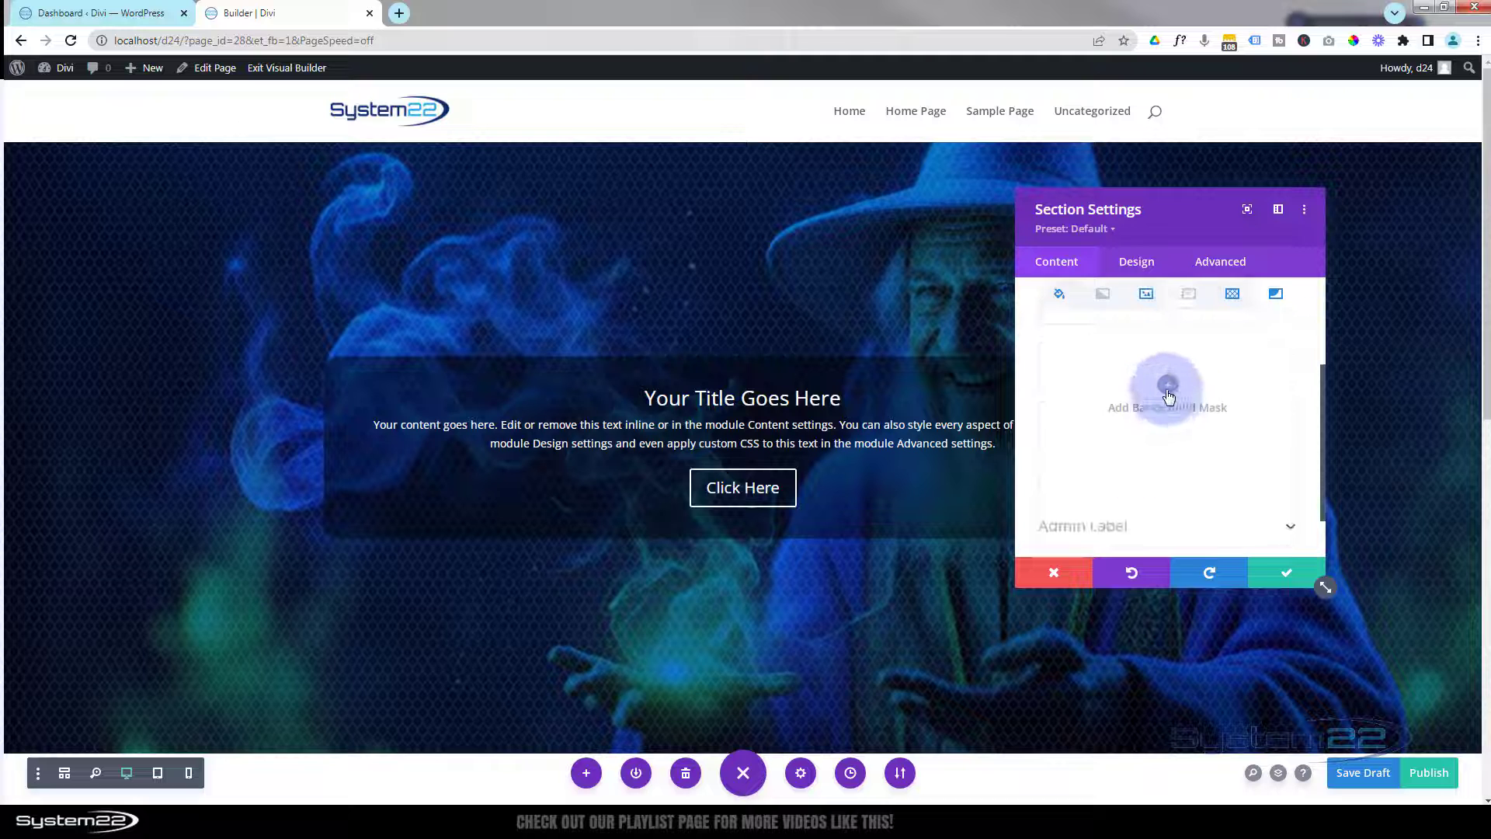
pyautogui.click(1168, 385)
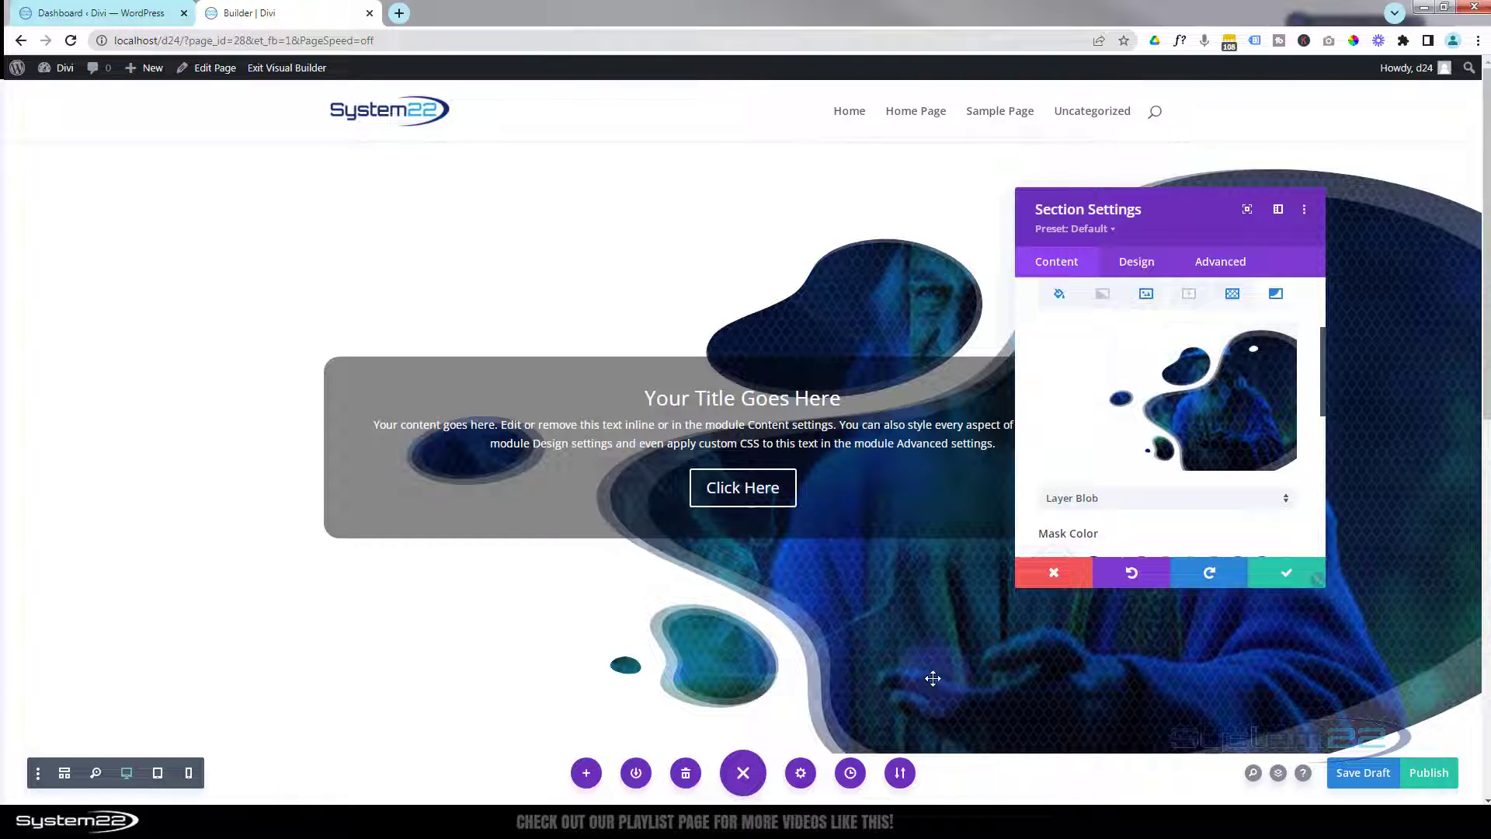
pyautogui.scroll(-2, 1108, 432)
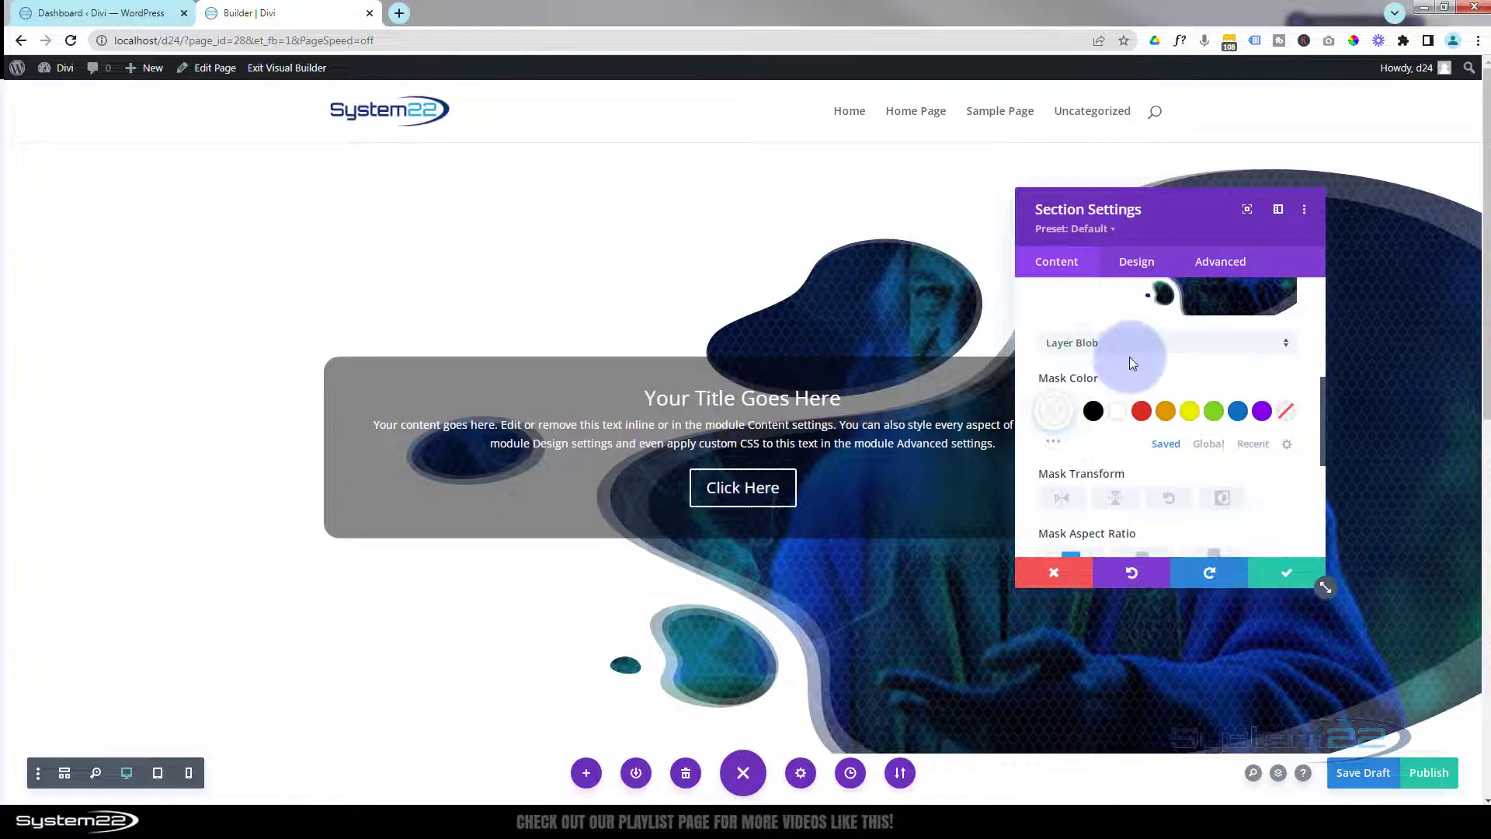
pyautogui.click(1132, 341)
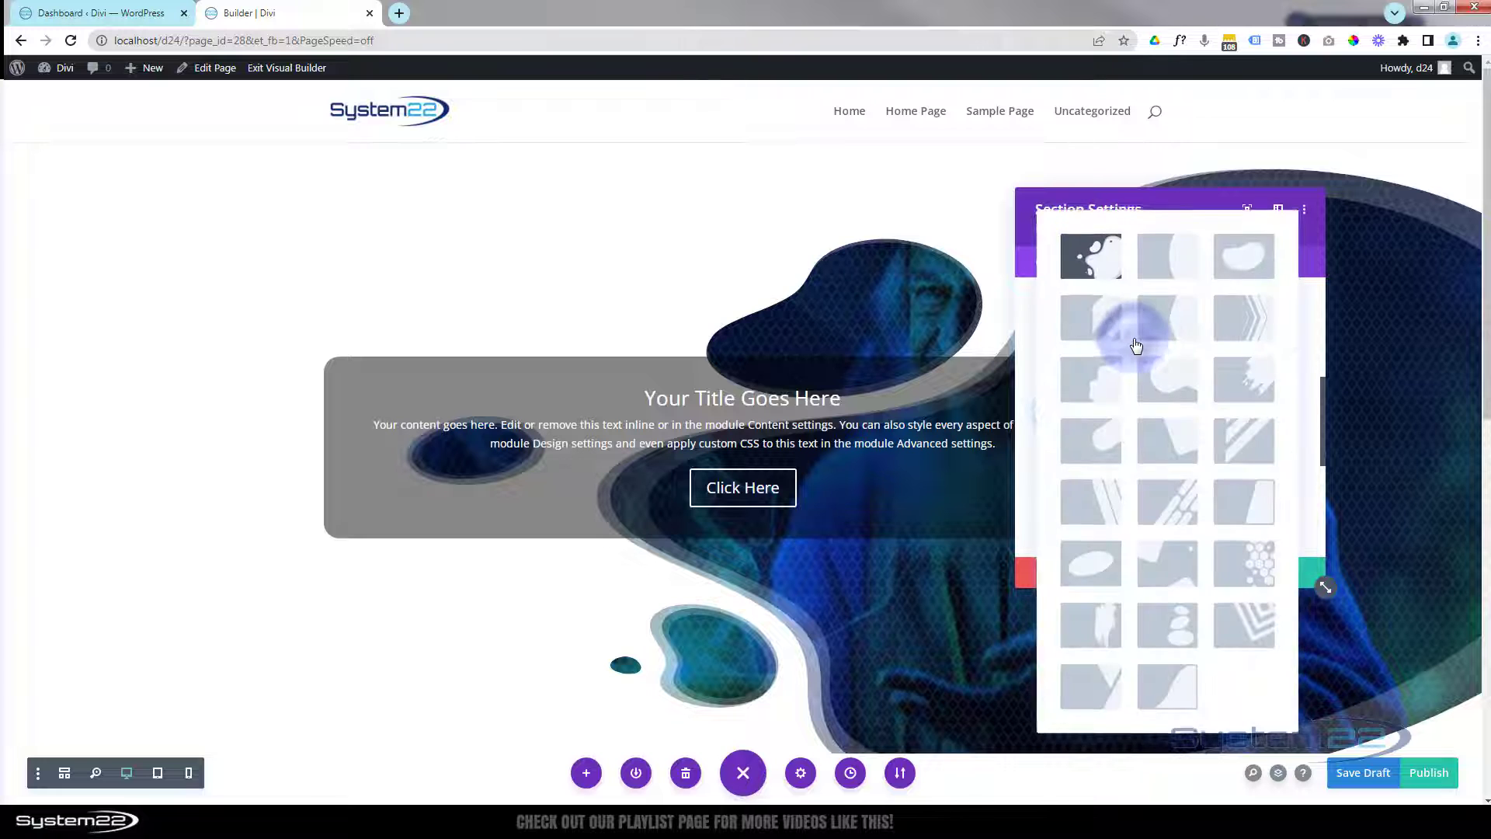
pyautogui.click(1241, 322)
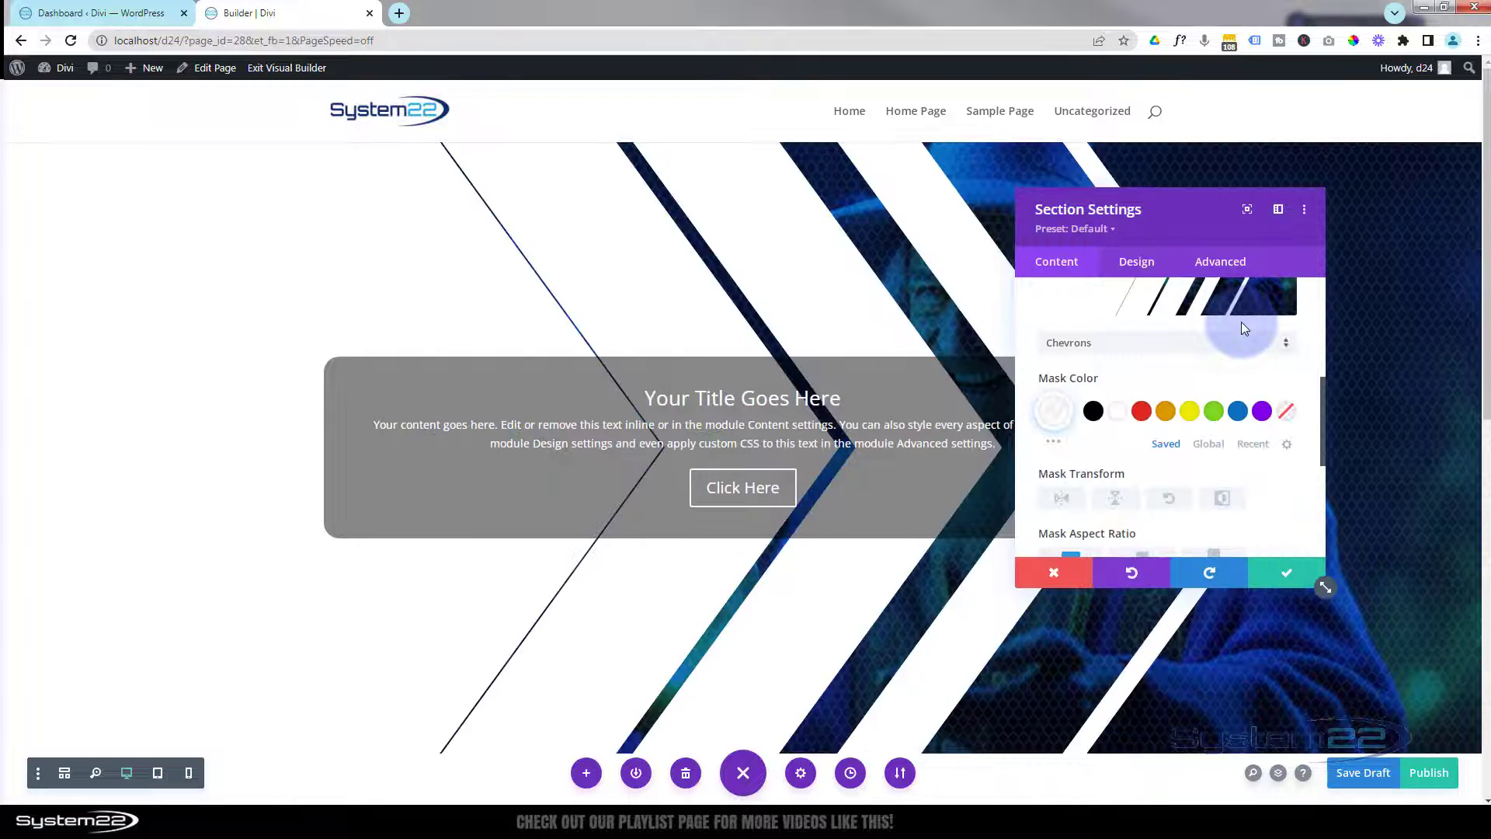
# Lower the Chevrons mask color's opacity and make it a translucent purple, rgba(131,0,233,0.31)
pyautogui.click(1053, 412)
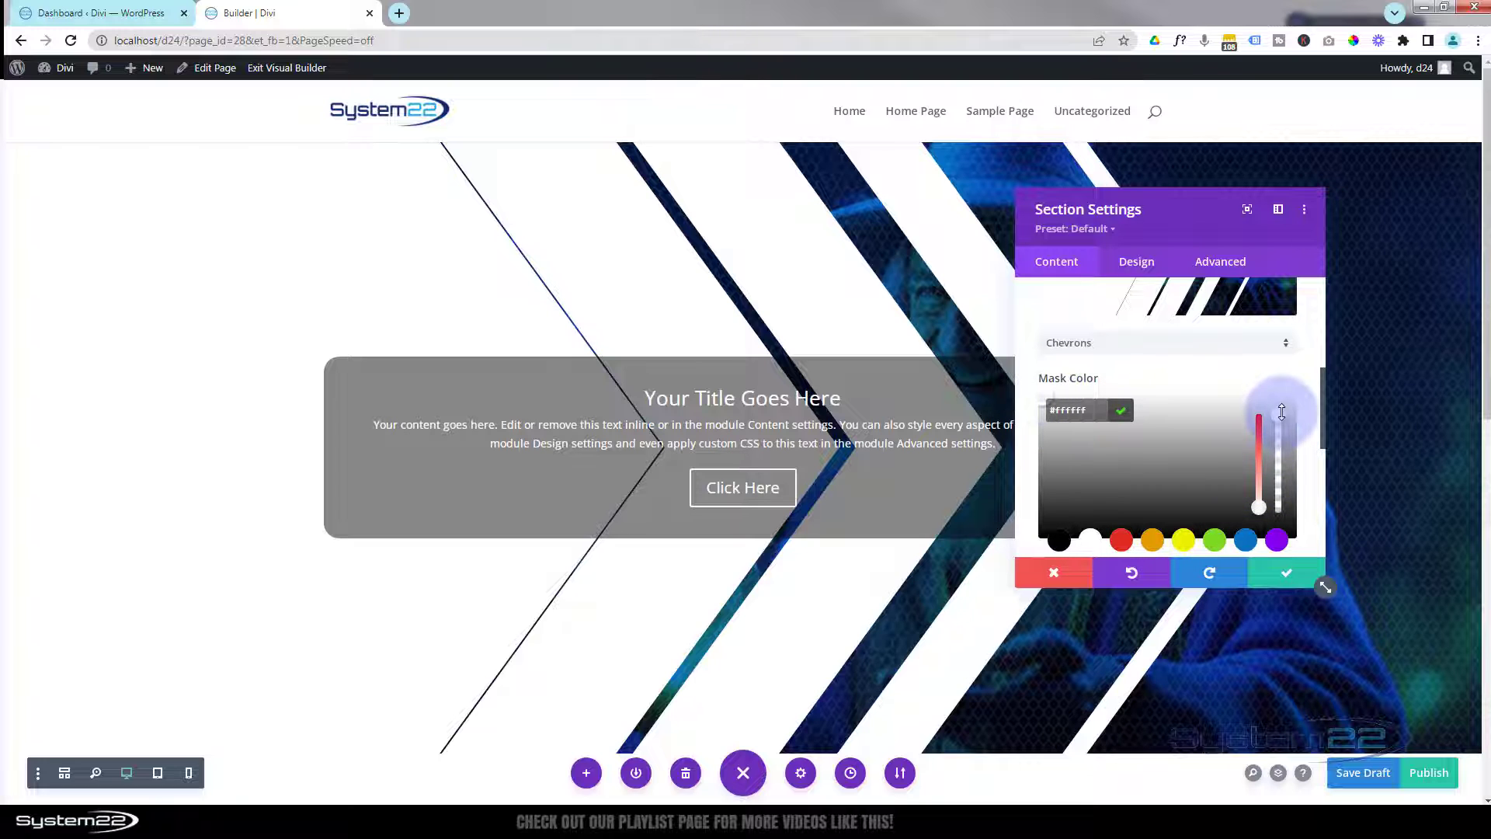
pyautogui.moveTo(1277, 416); pyautogui.dragTo(1278, 500)
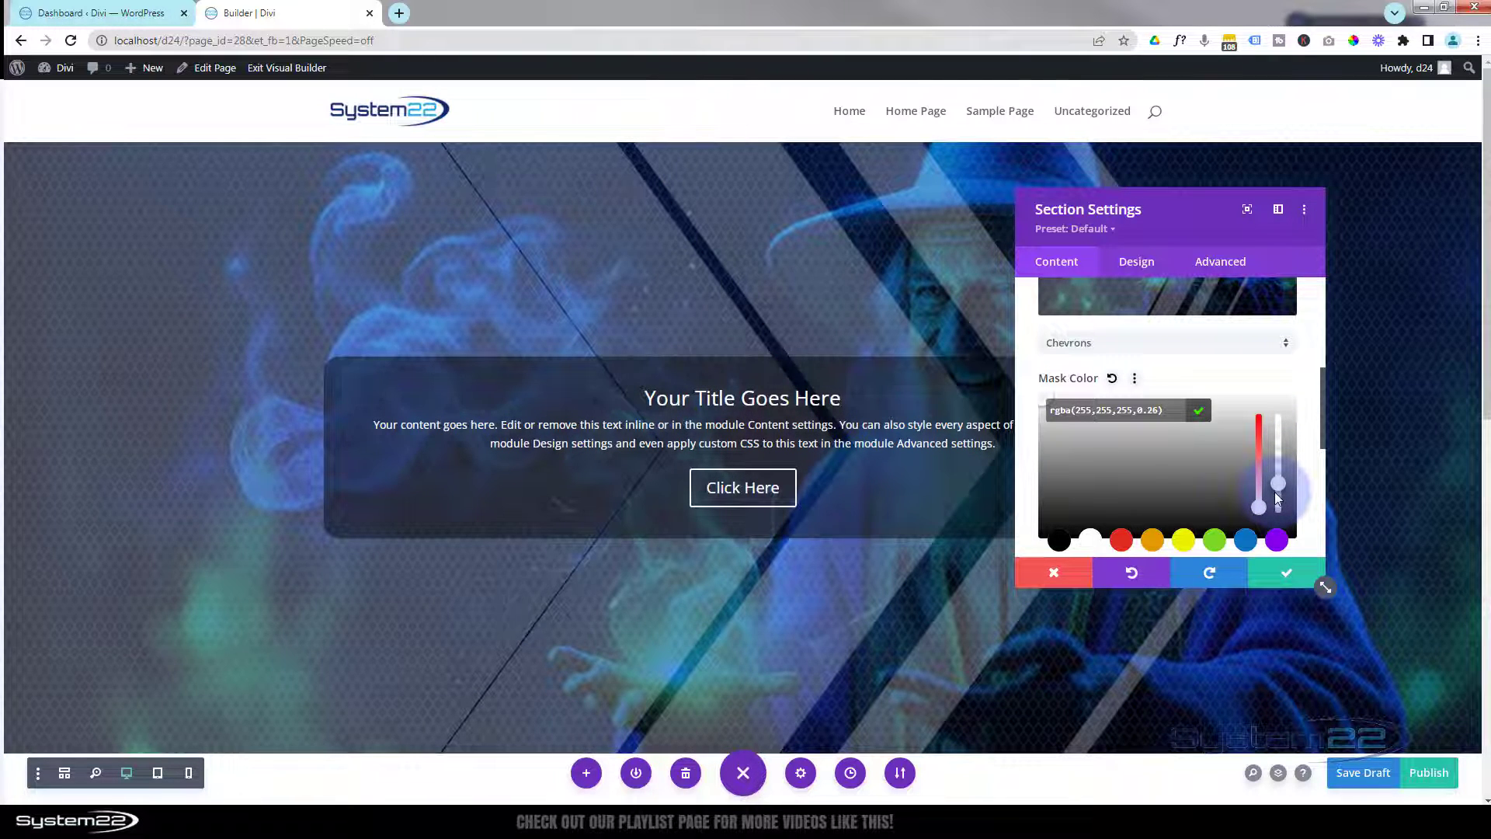
pyautogui.moveTo(1275, 480); pyautogui.dragTo(1276, 475)
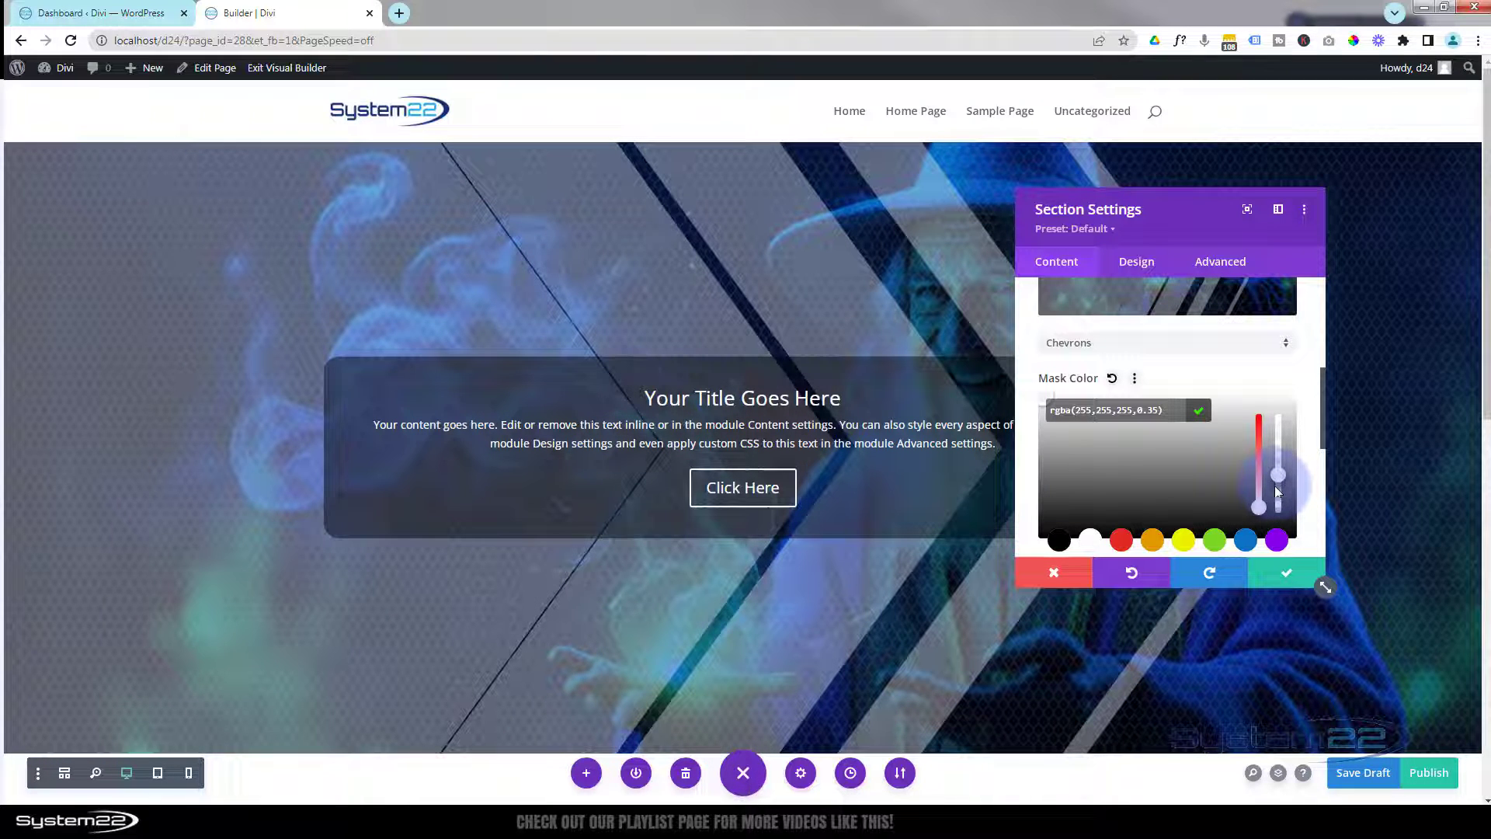
pyautogui.moveTo(1275, 501); pyautogui.dragTo(1278, 476)
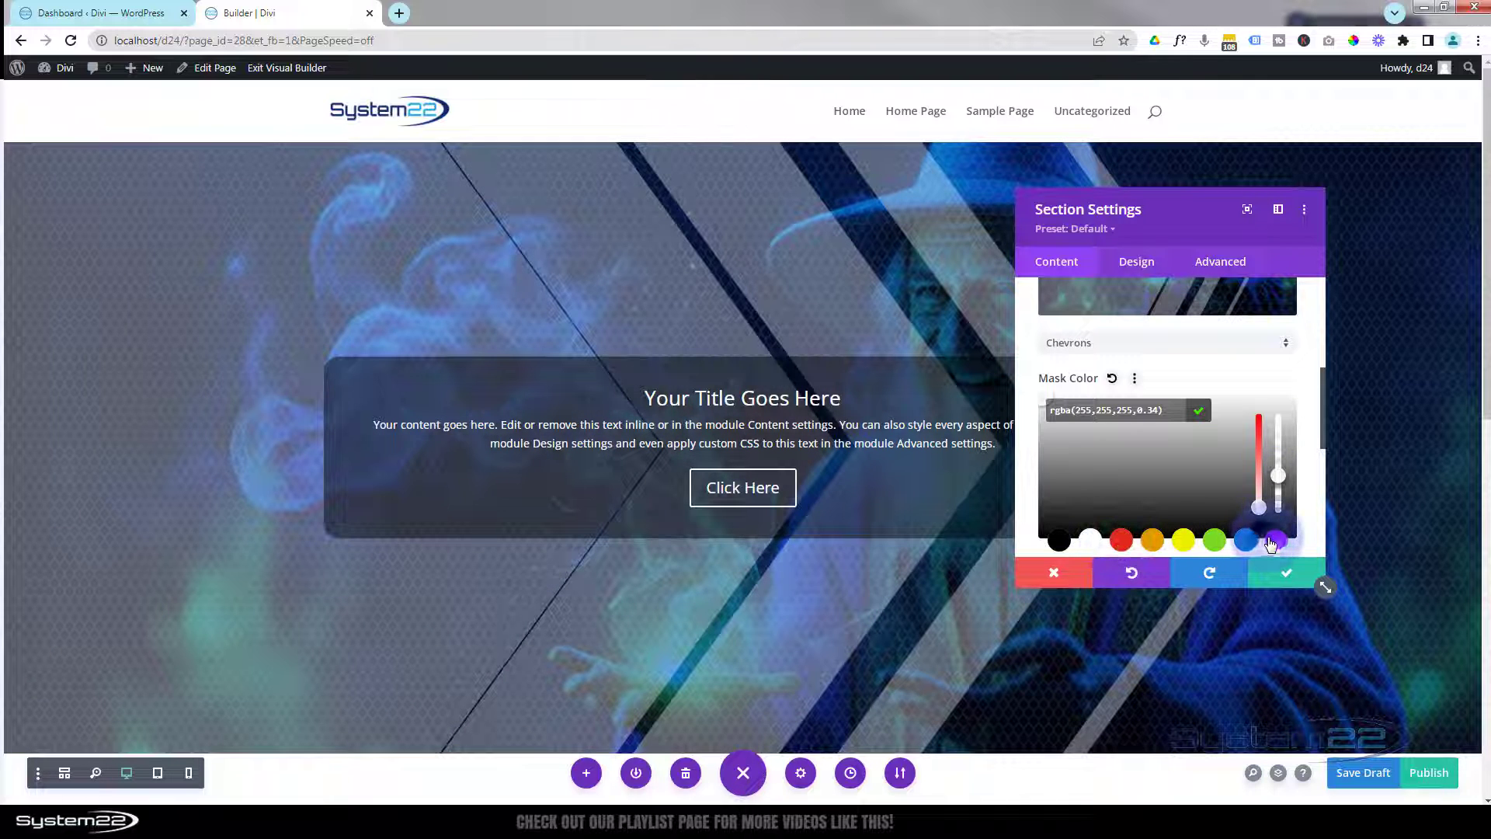
pyautogui.click(1271, 542)
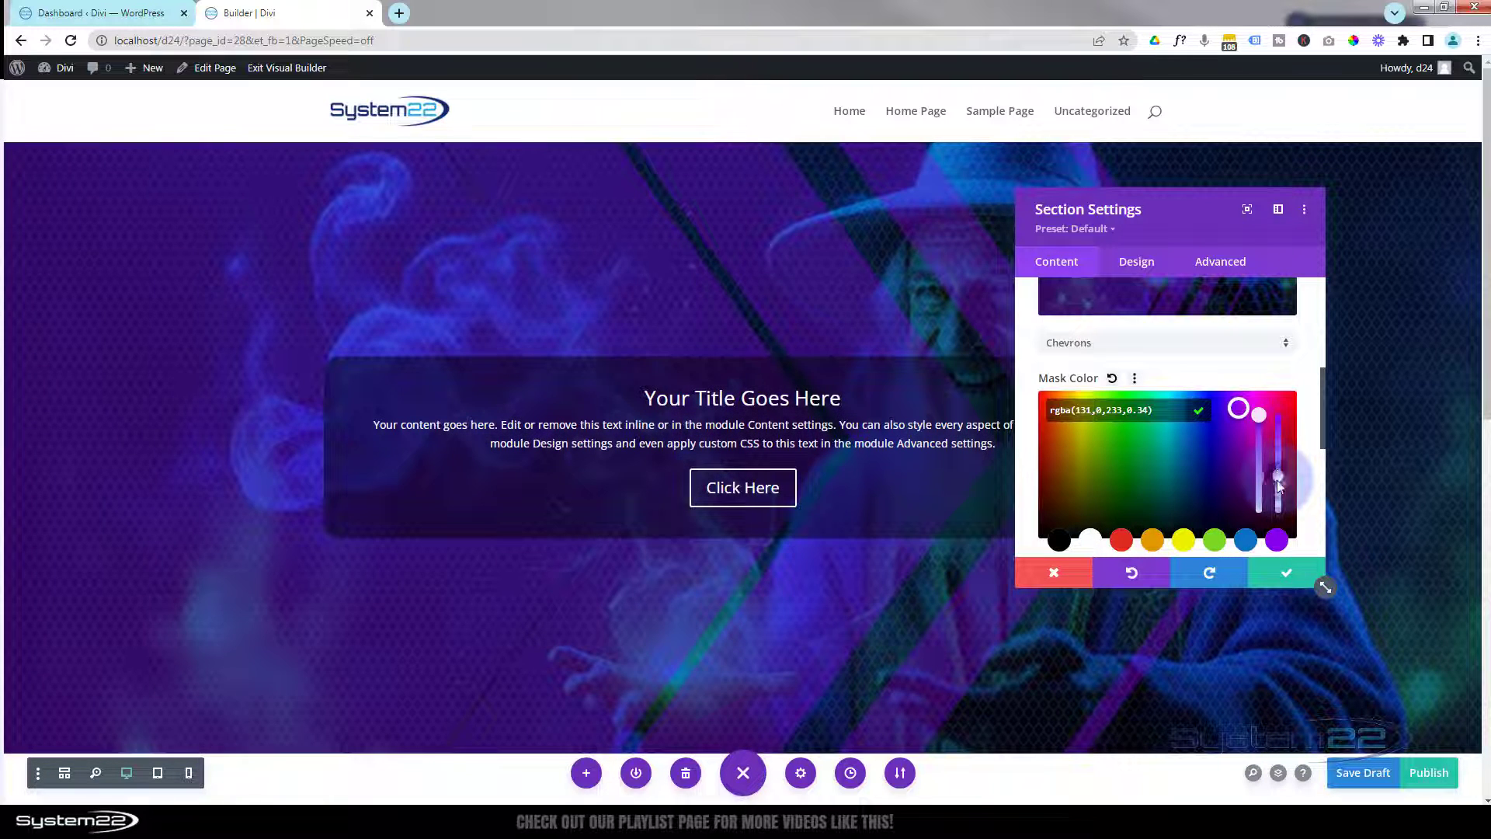
pyautogui.moveTo(1277, 480); pyautogui.dragTo(1277, 483)
# Show the background video options for the section
pyautogui.scroll(1, 1204, 489)
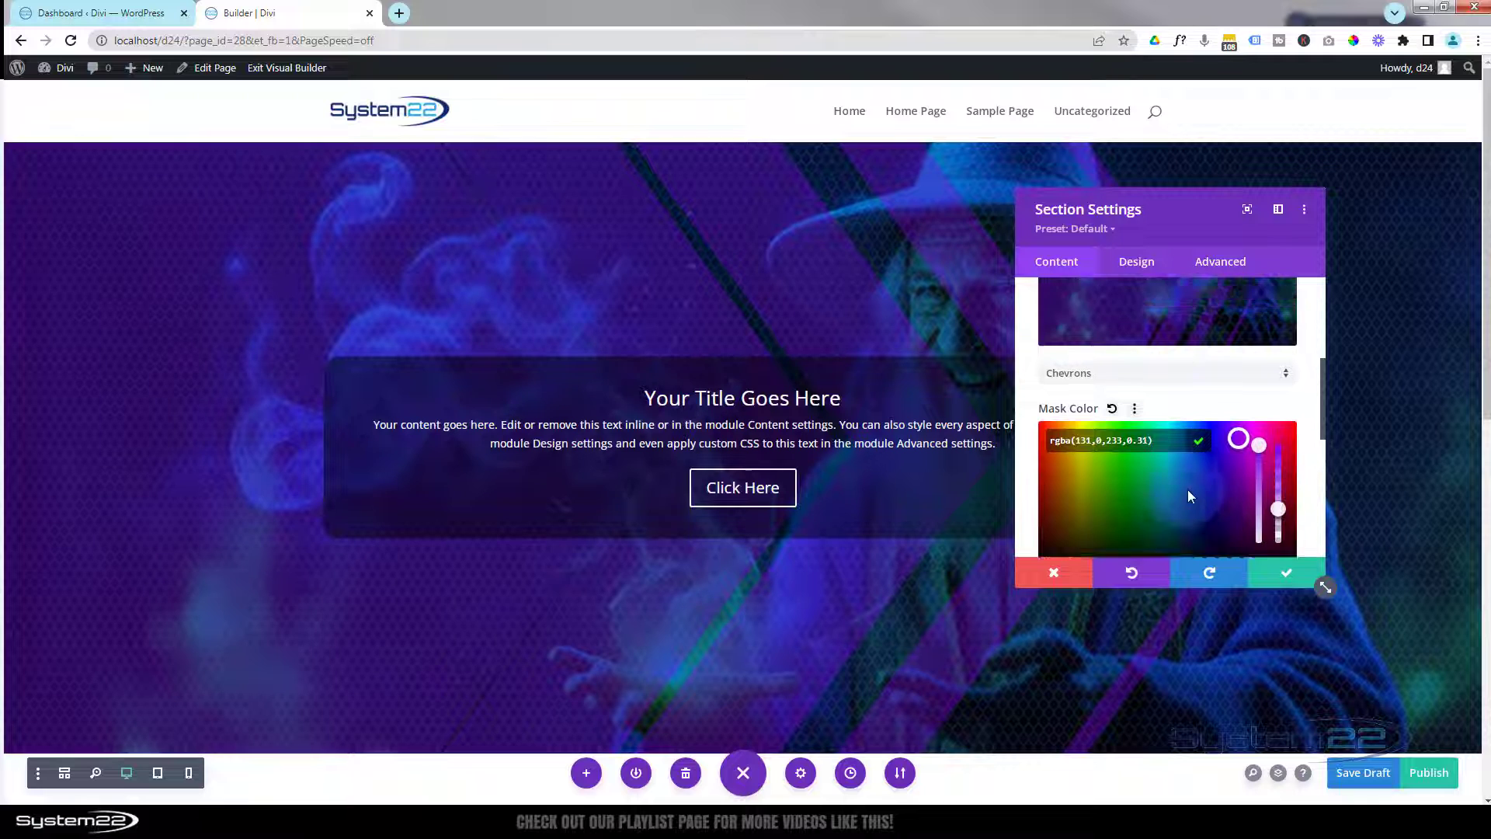
pyautogui.scroll(3, 1188, 494)
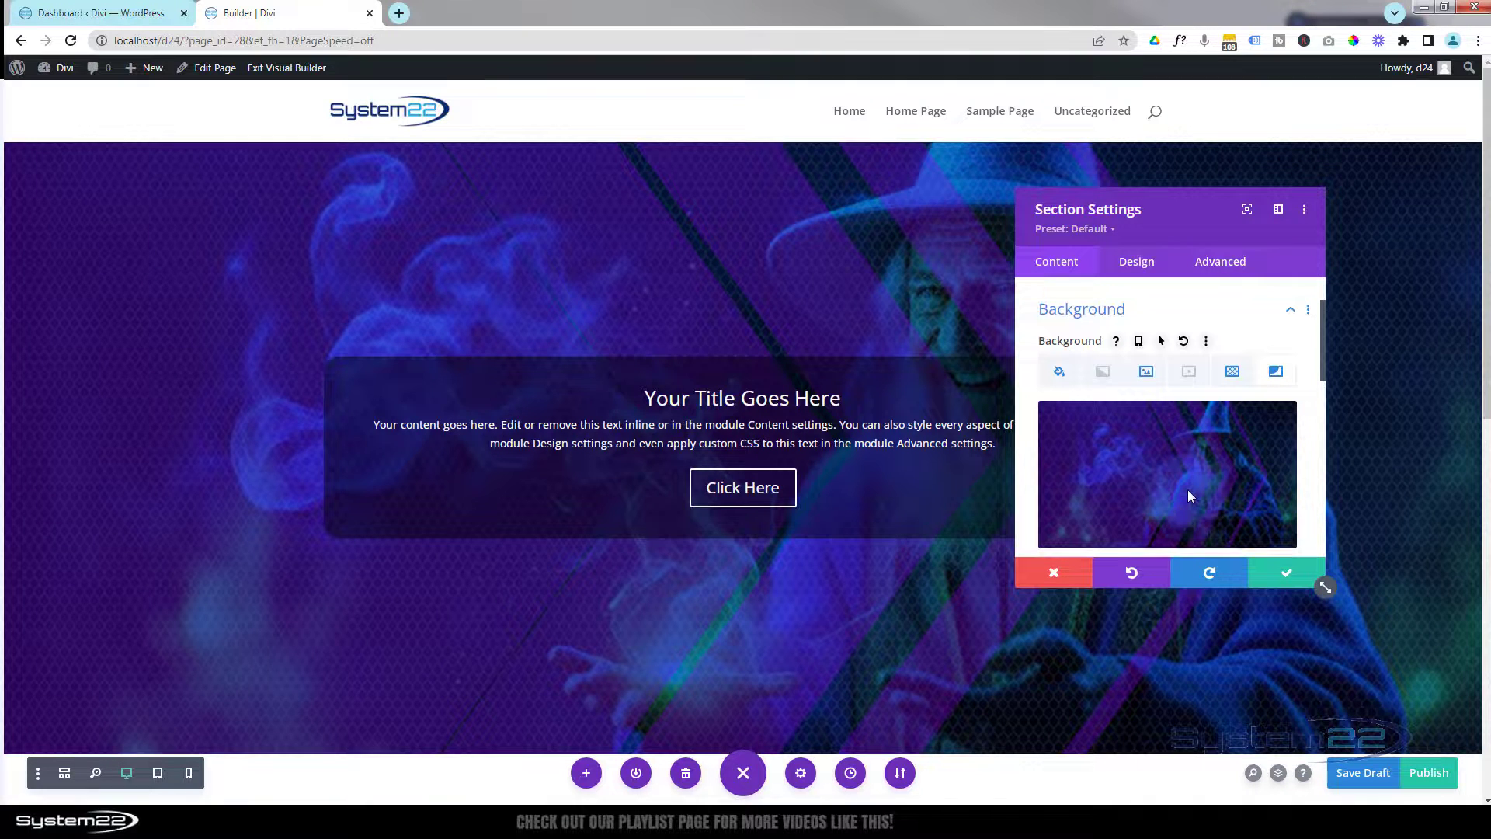
pyautogui.click(1190, 374)
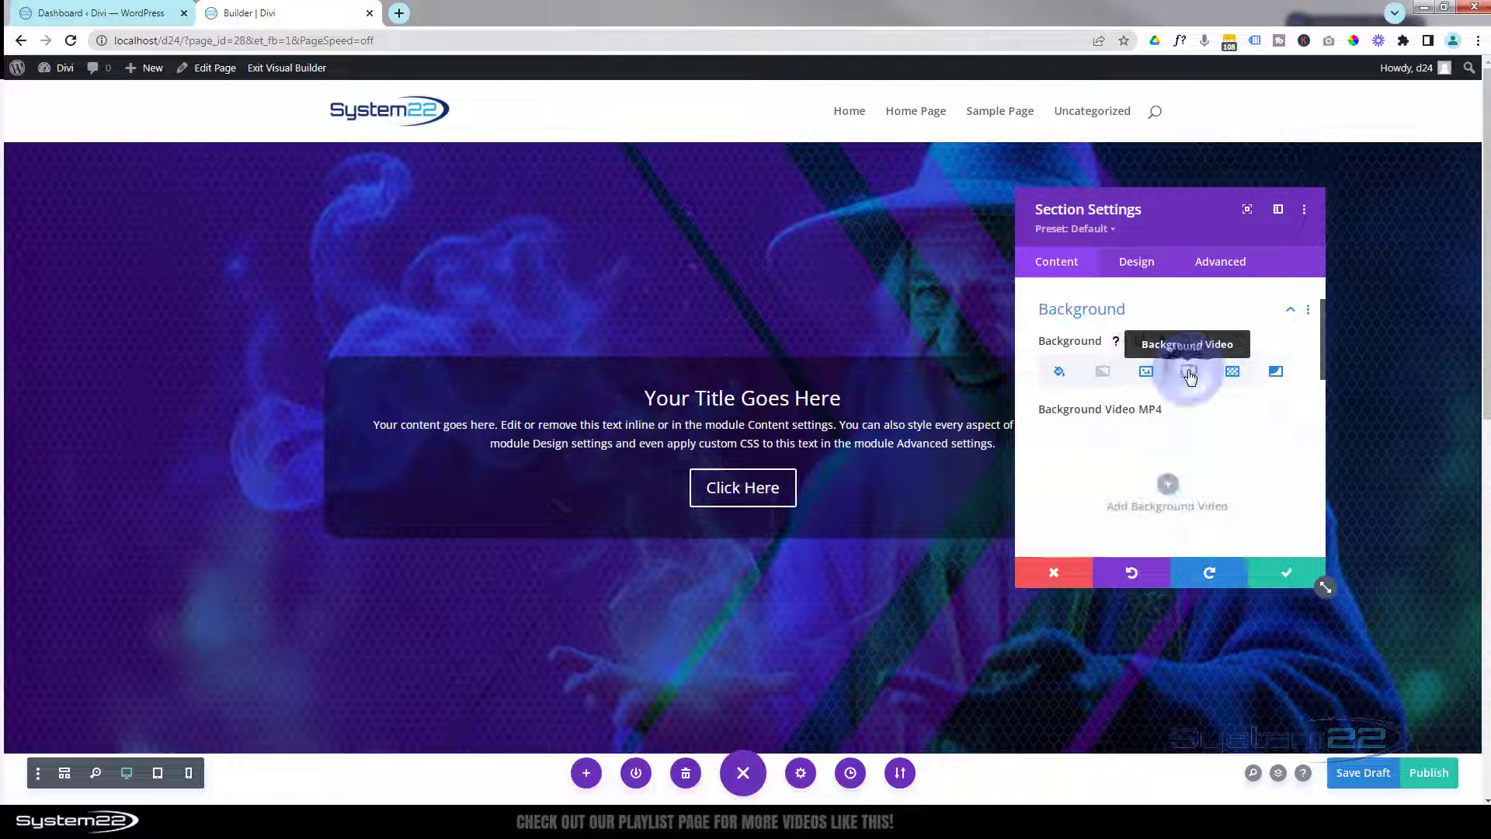
# Search the web for "pexels com" in a new browser tab and open the Pexels site
pyautogui.click(397, 15)
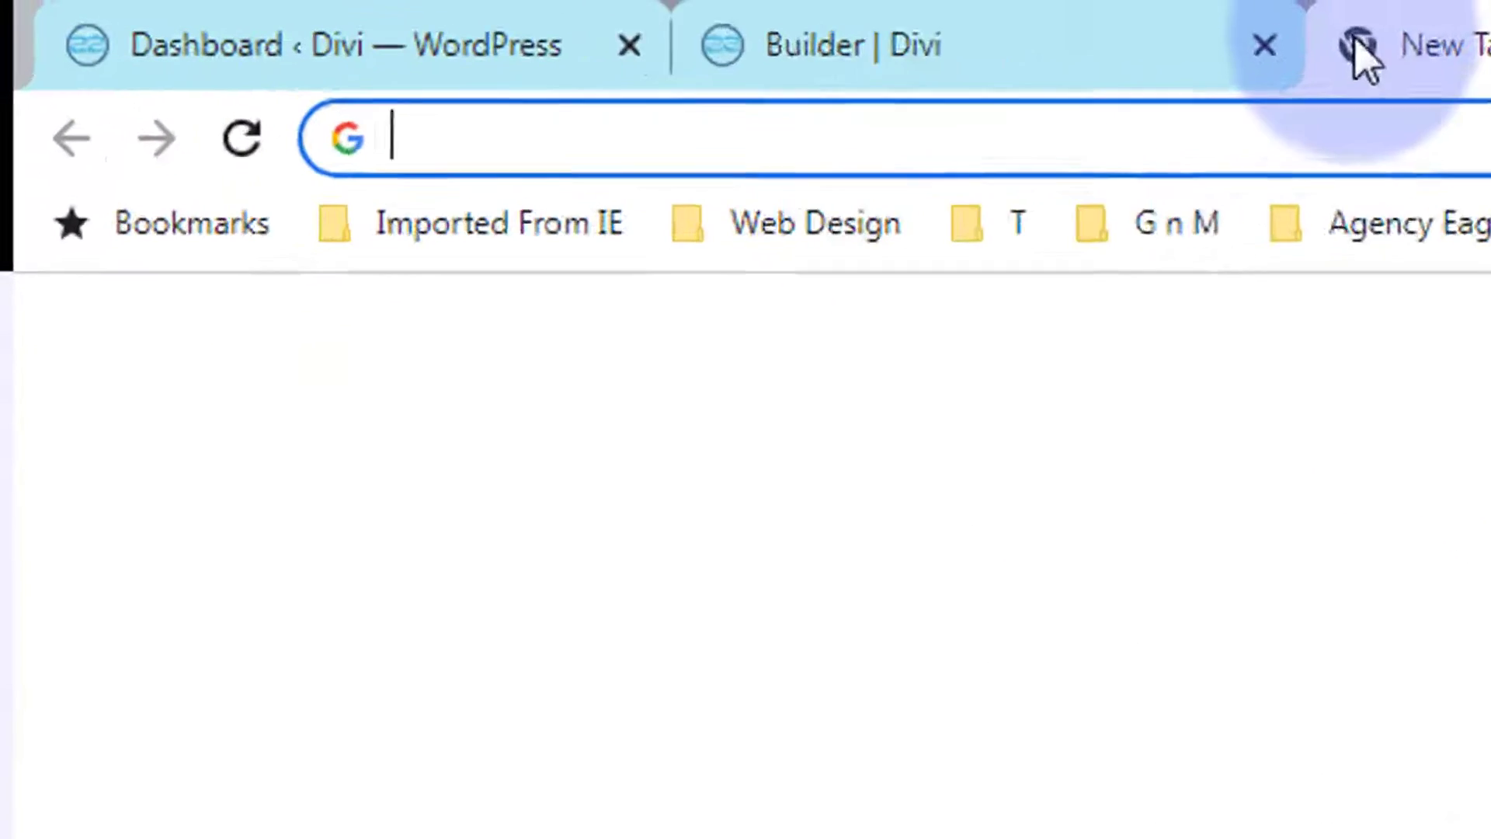
pyautogui.write('pexels')
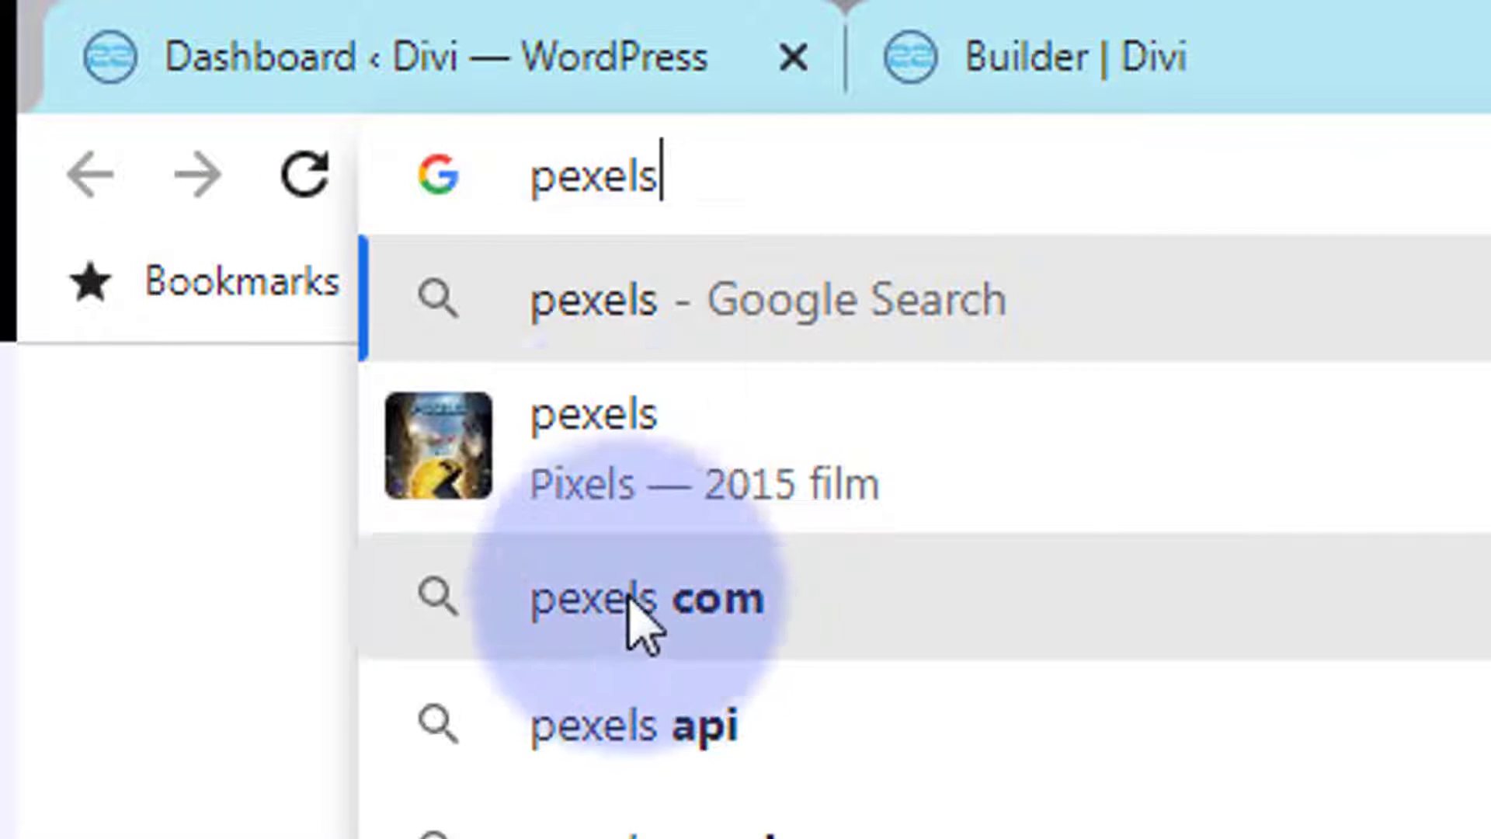
pyautogui.click(632, 625)
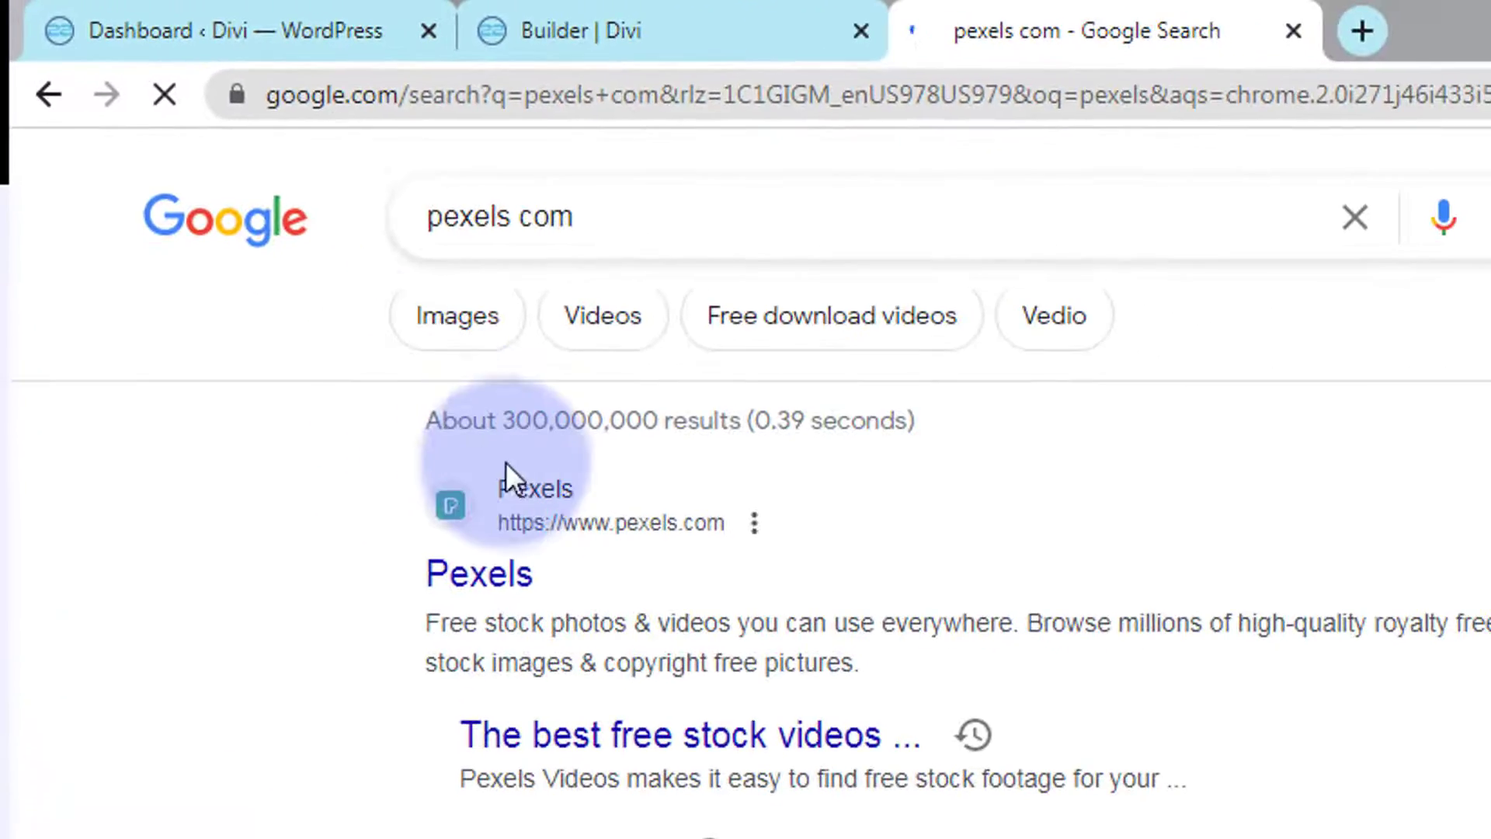
pyautogui.click(521, 496)
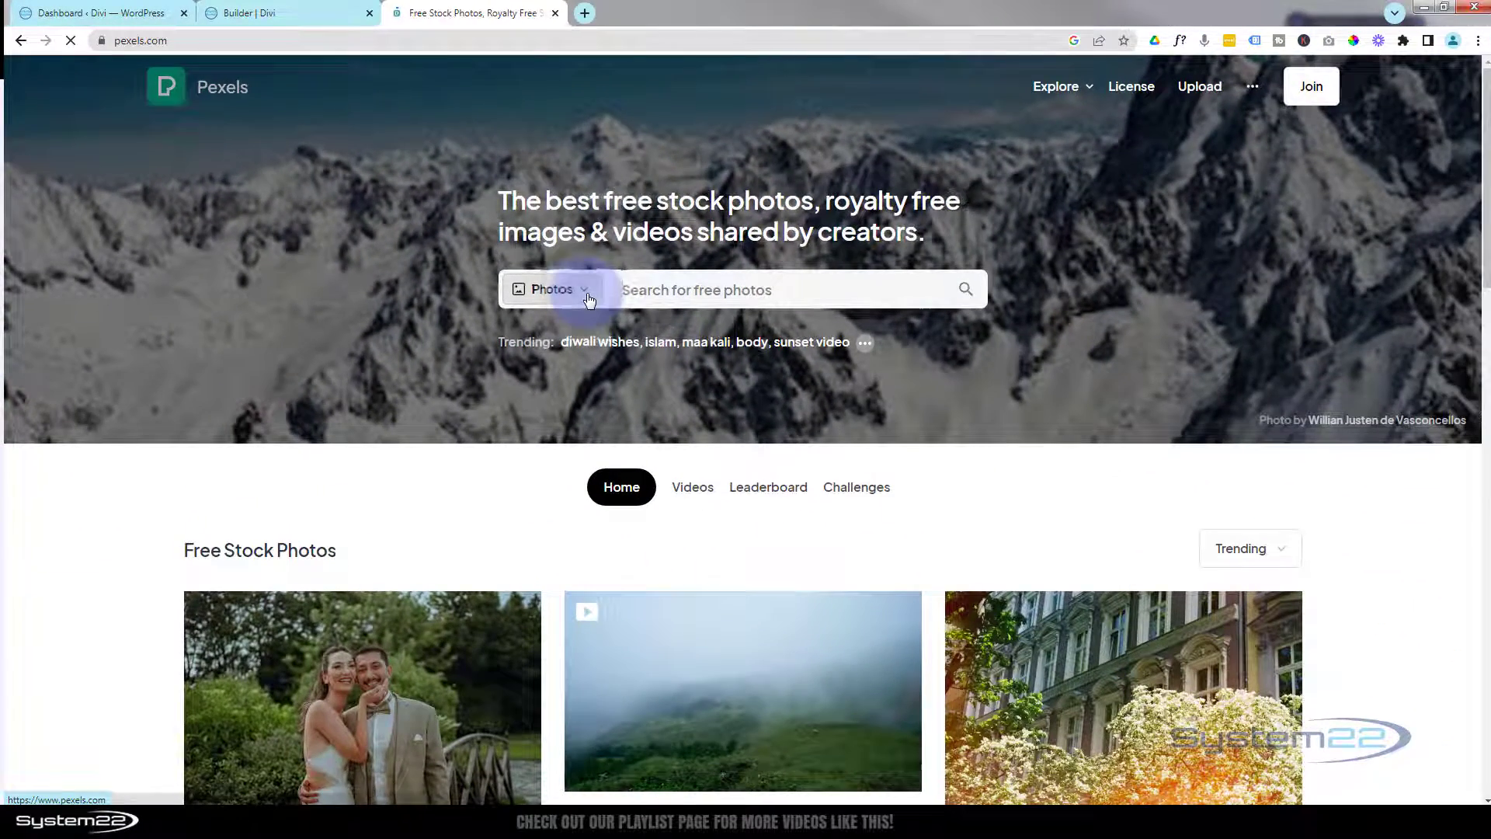
# Switch the Pexels search to Videos and search for "ocean"
pyautogui.click(588, 299)
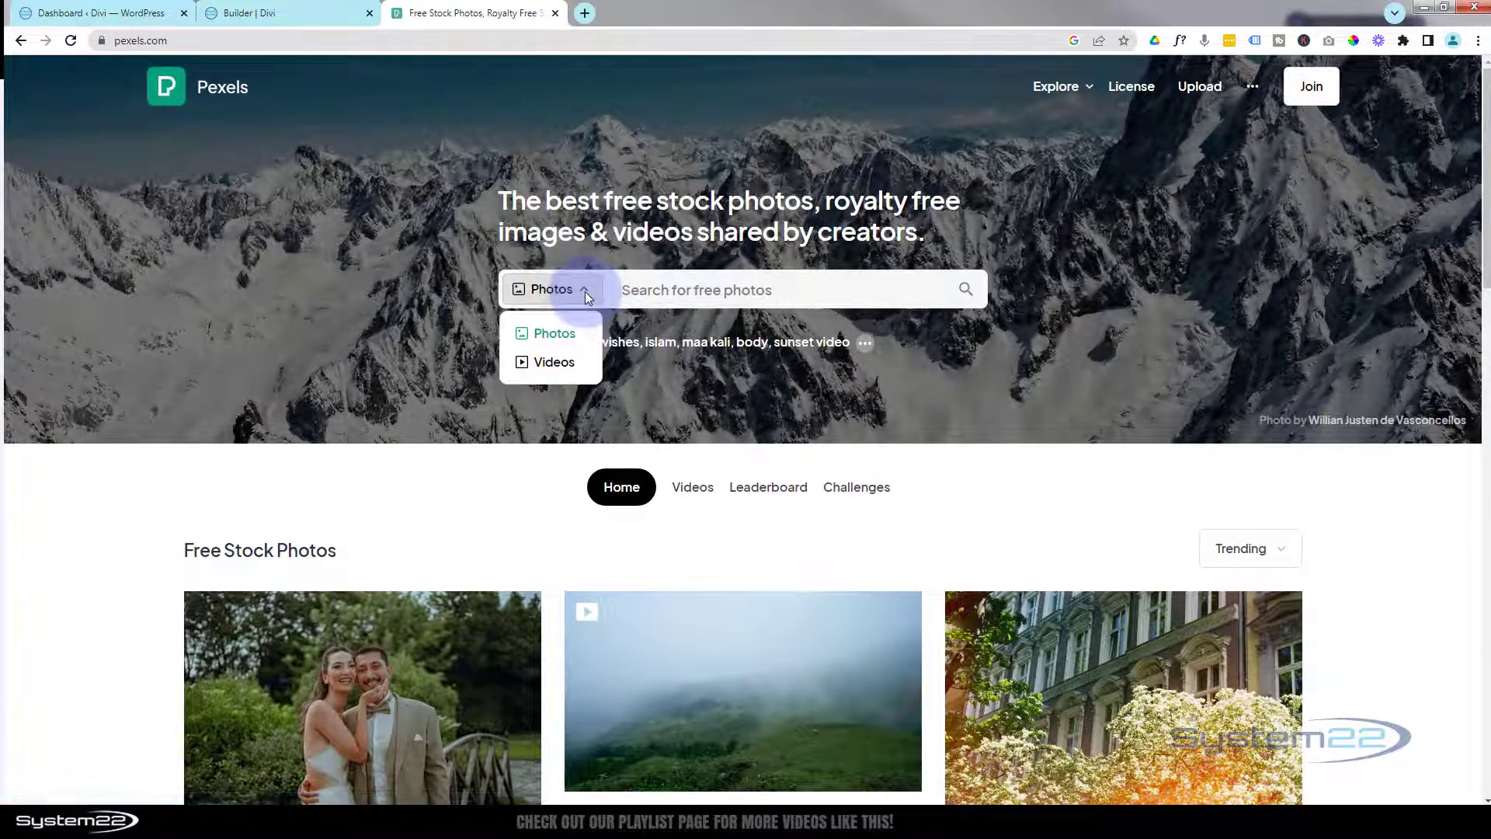
pyautogui.click(564, 365)
pyautogui.click(636, 289)
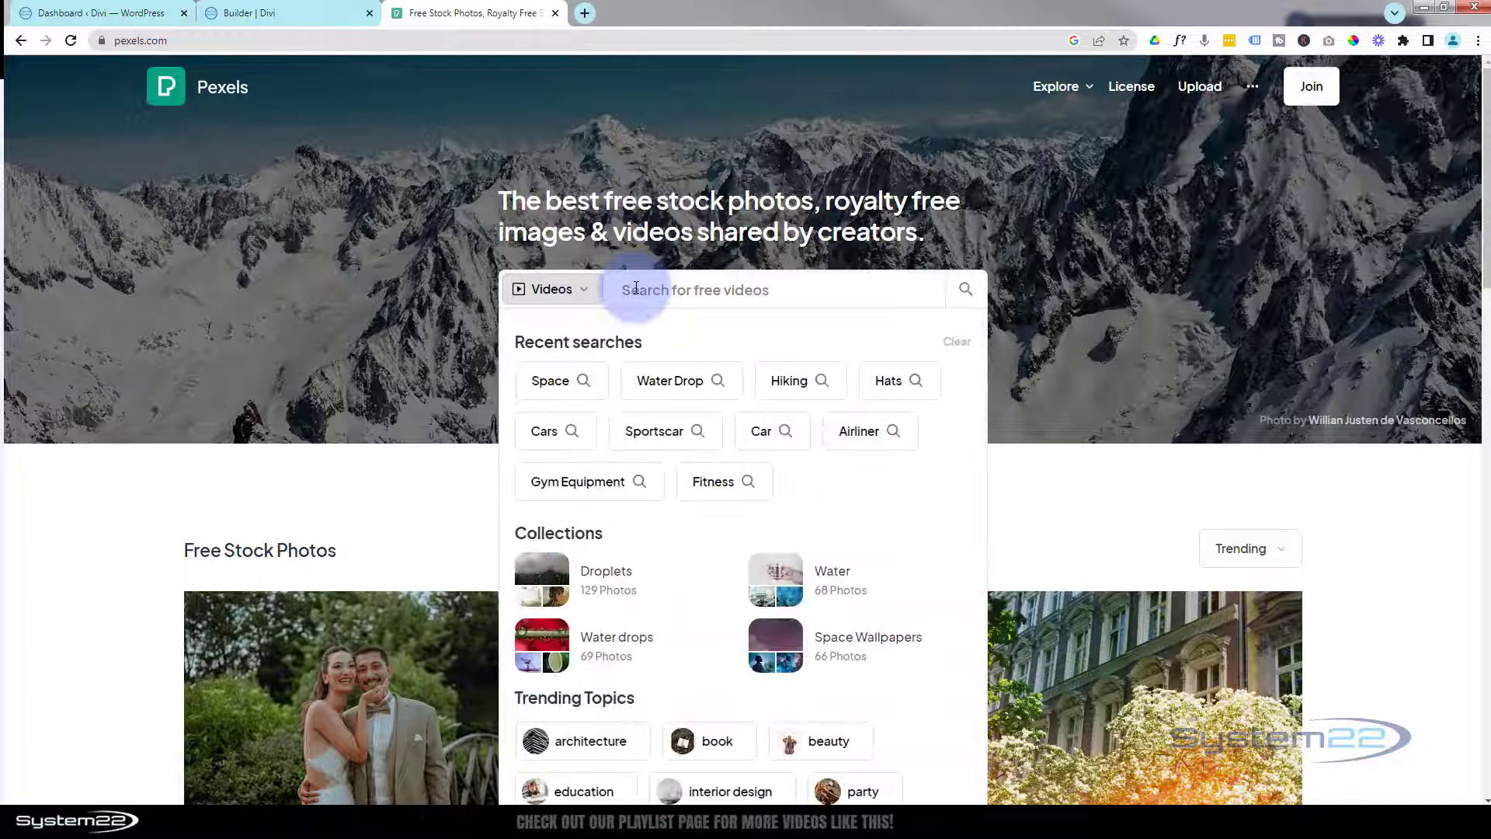
pyautogui.write('ocean')
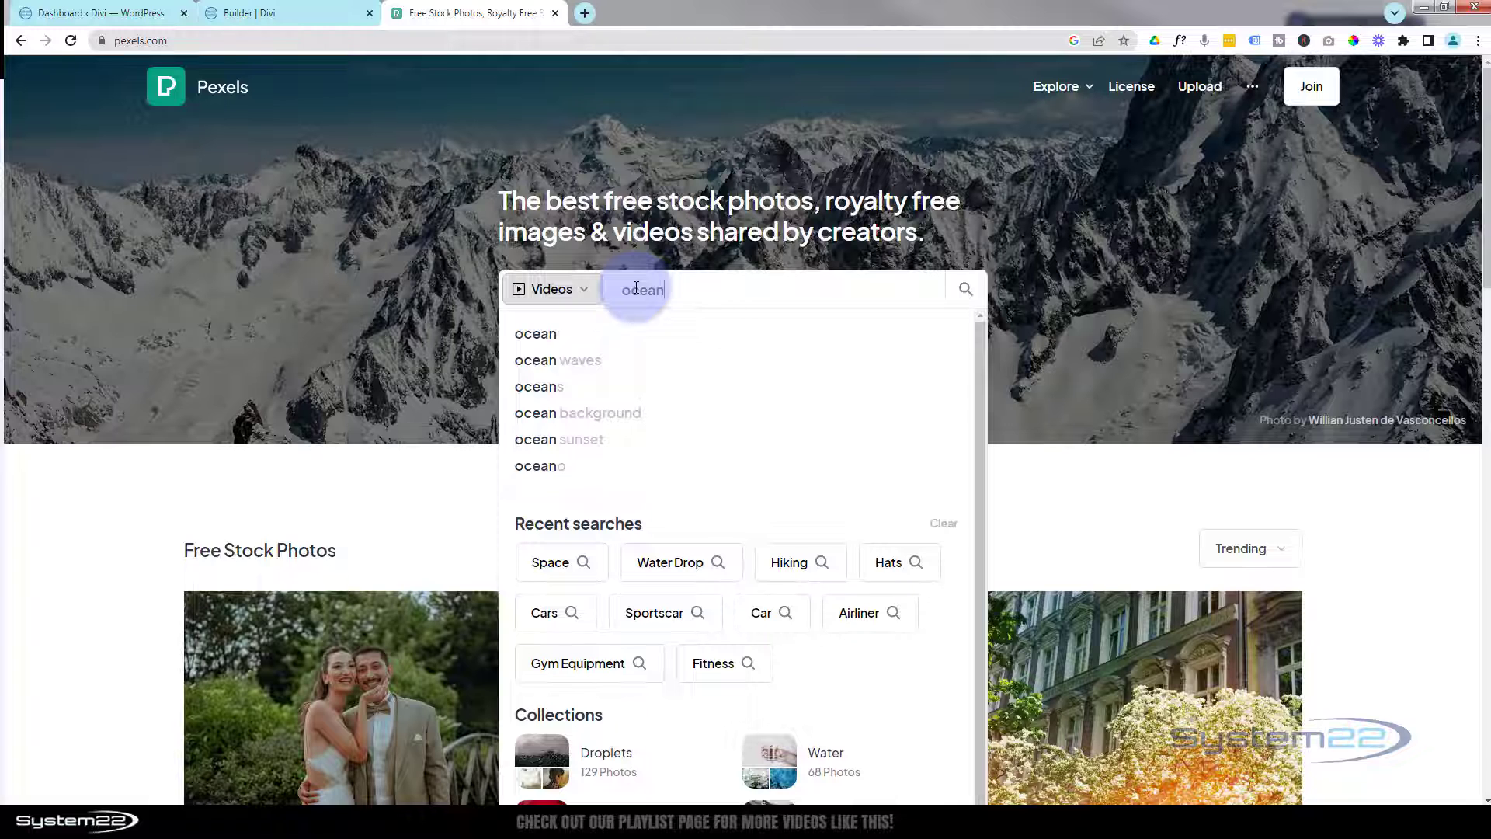
pyautogui.press('Return')
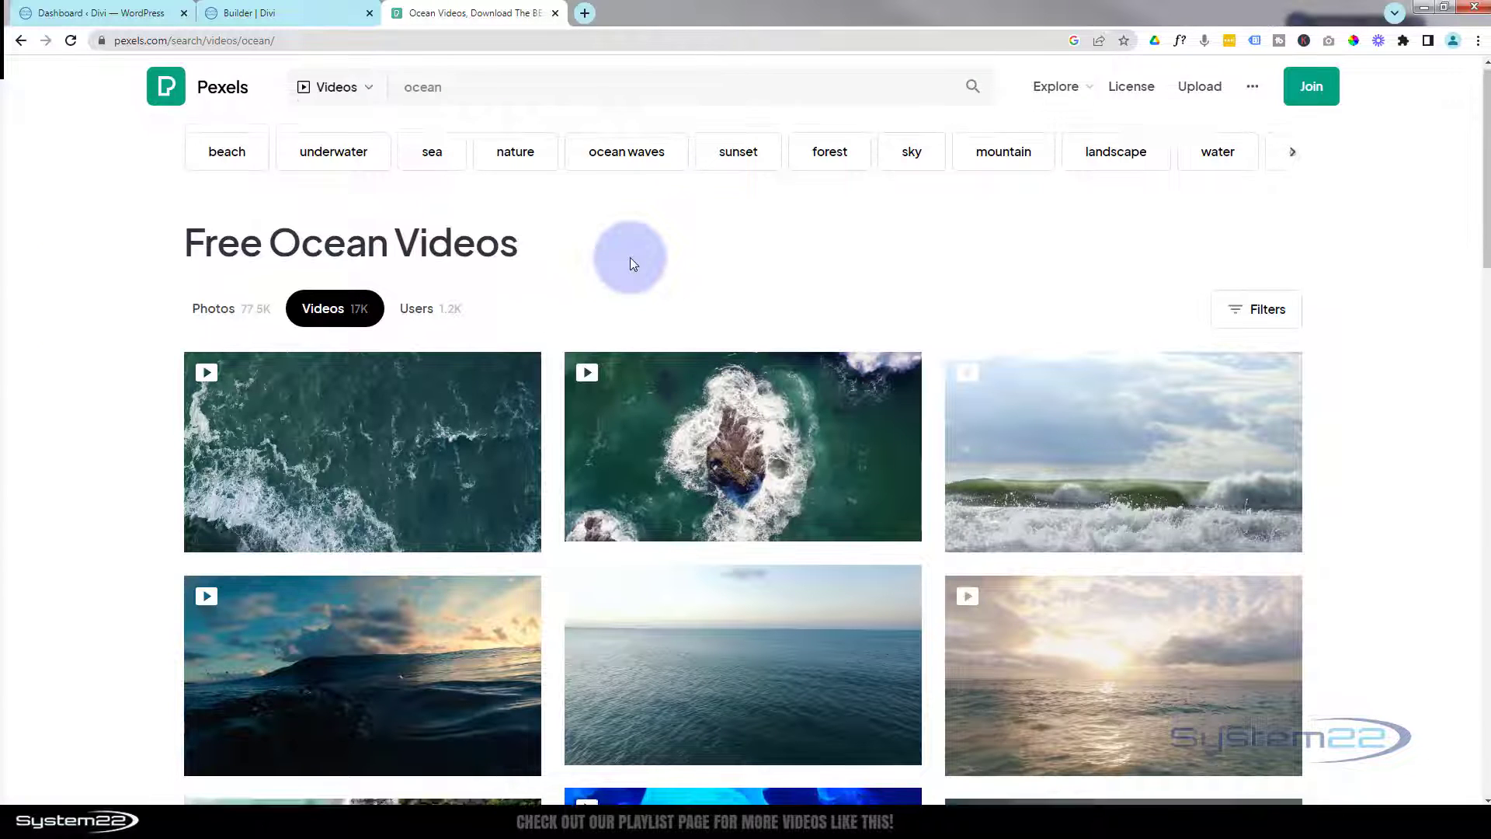
# Open the Blue Jellyfish video from the ocean results and download it in HD 1280×720 size
pyautogui.scroll(-1, 625, 263)
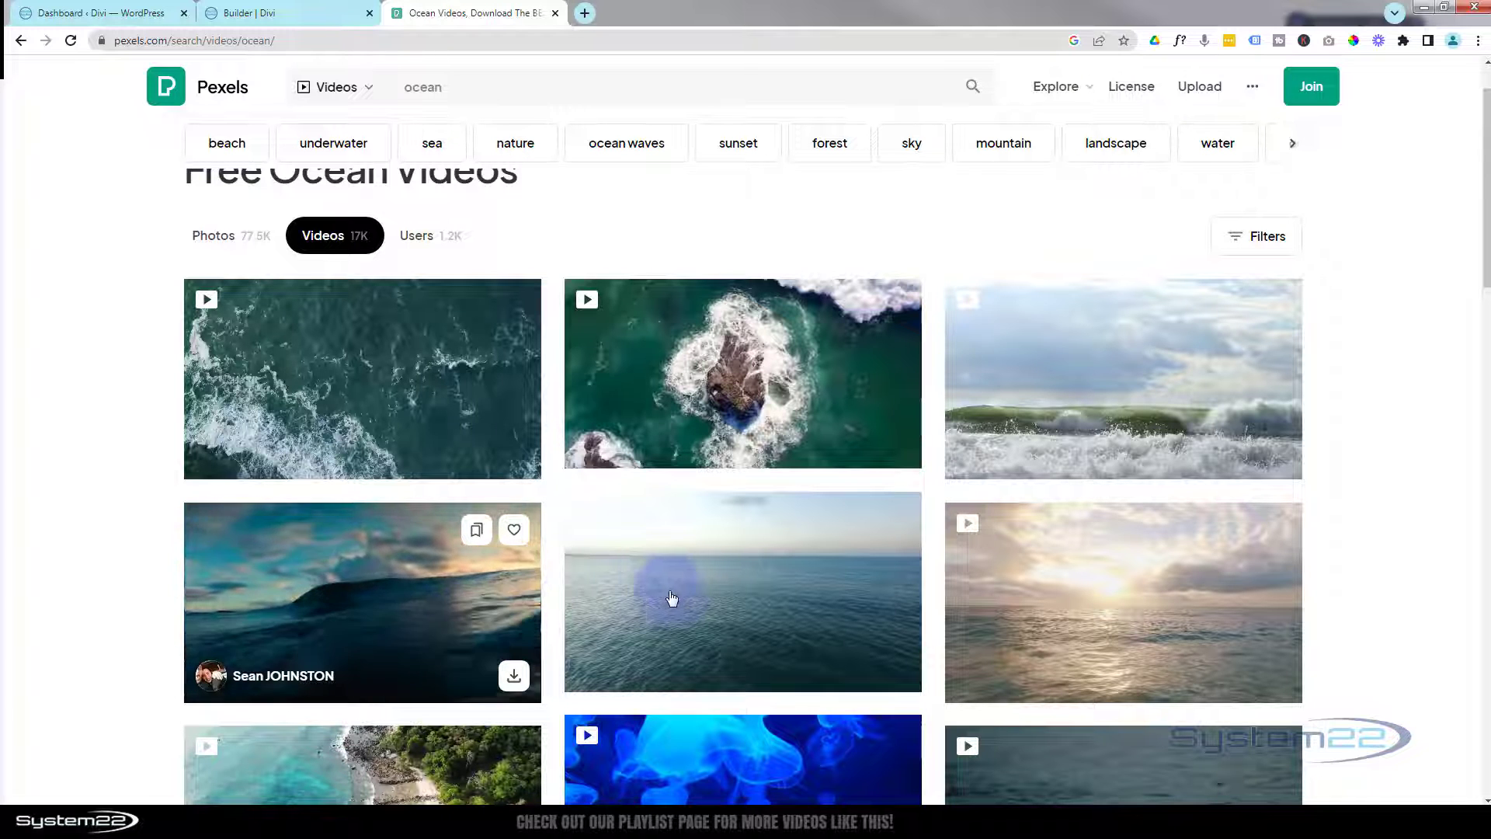
pyautogui.scroll(-3, 675, 598)
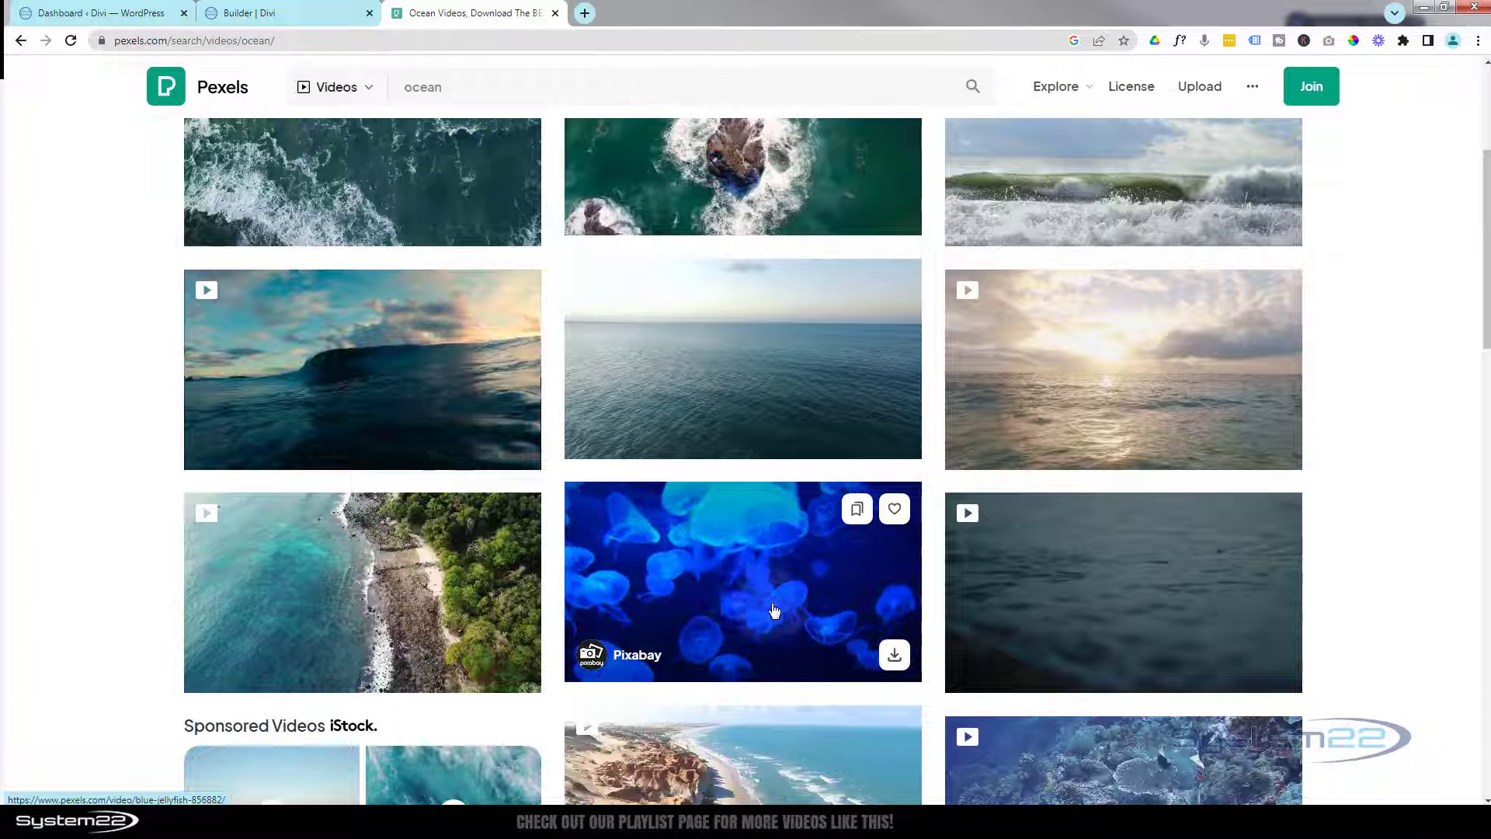
pyautogui.click(710, 602)
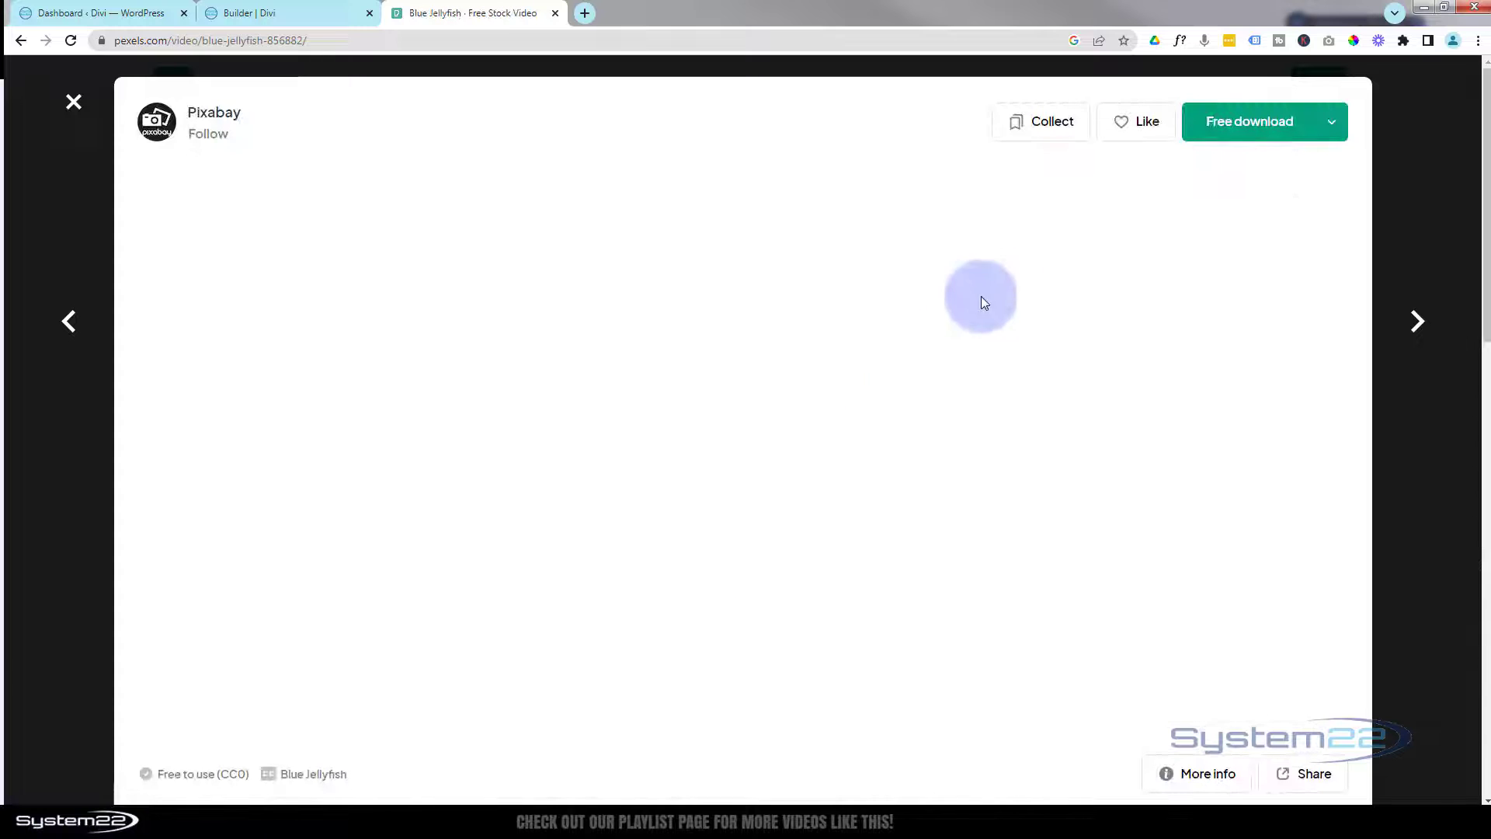
pyautogui.click(1334, 125)
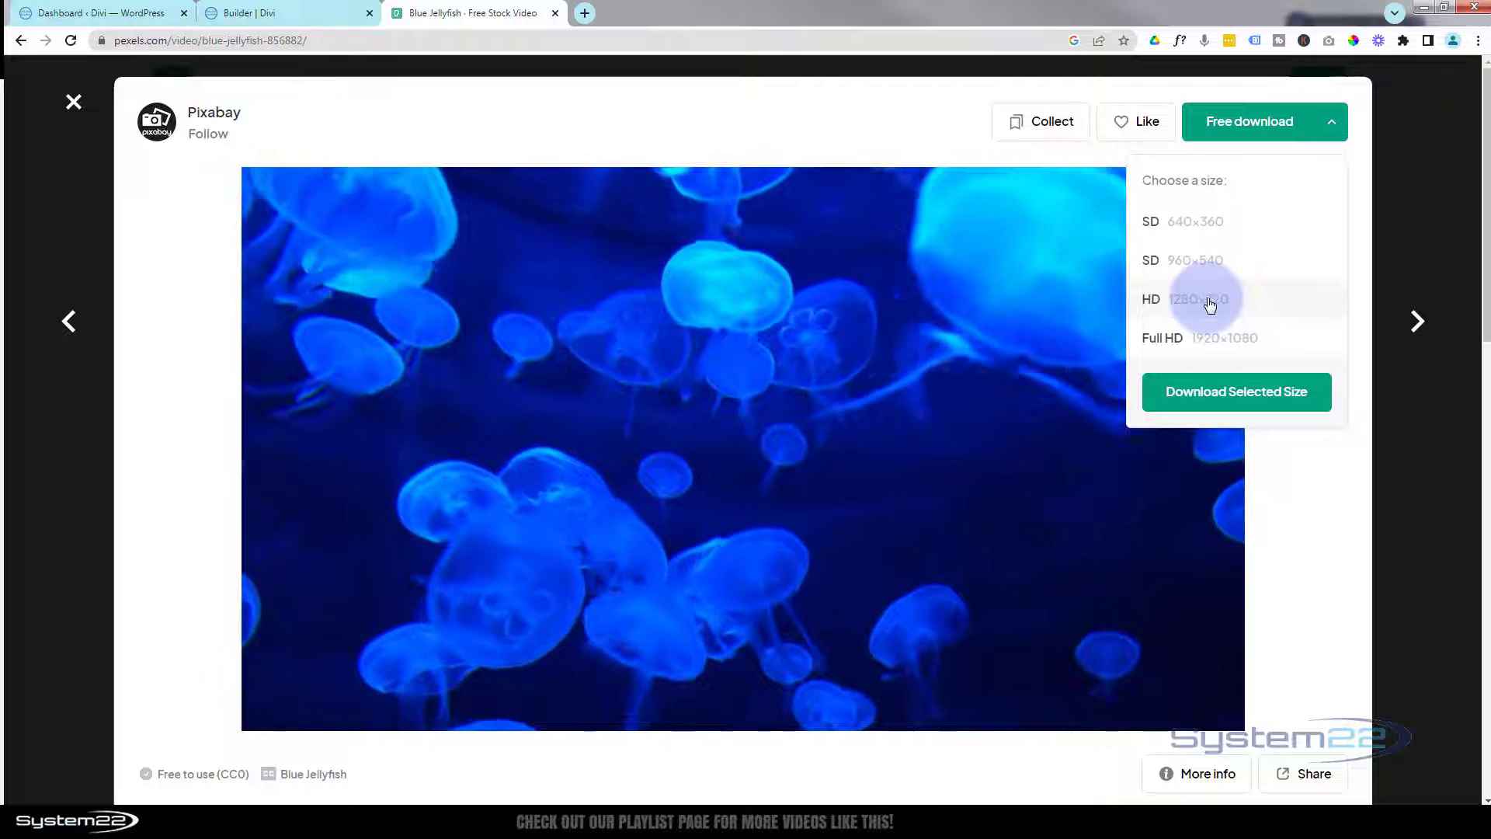
pyautogui.click(1210, 303)
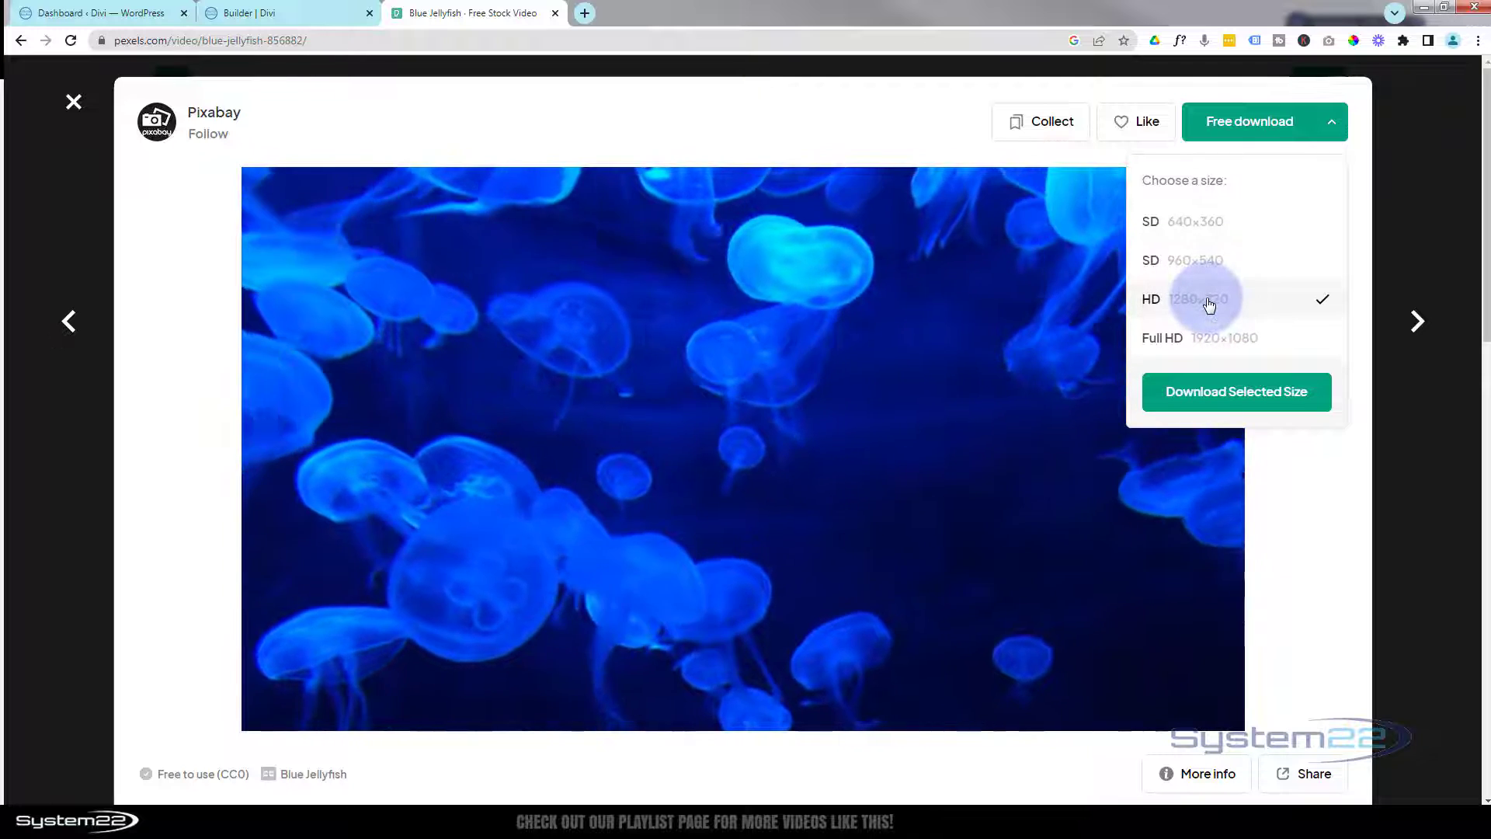
pyautogui.click(1227, 398)
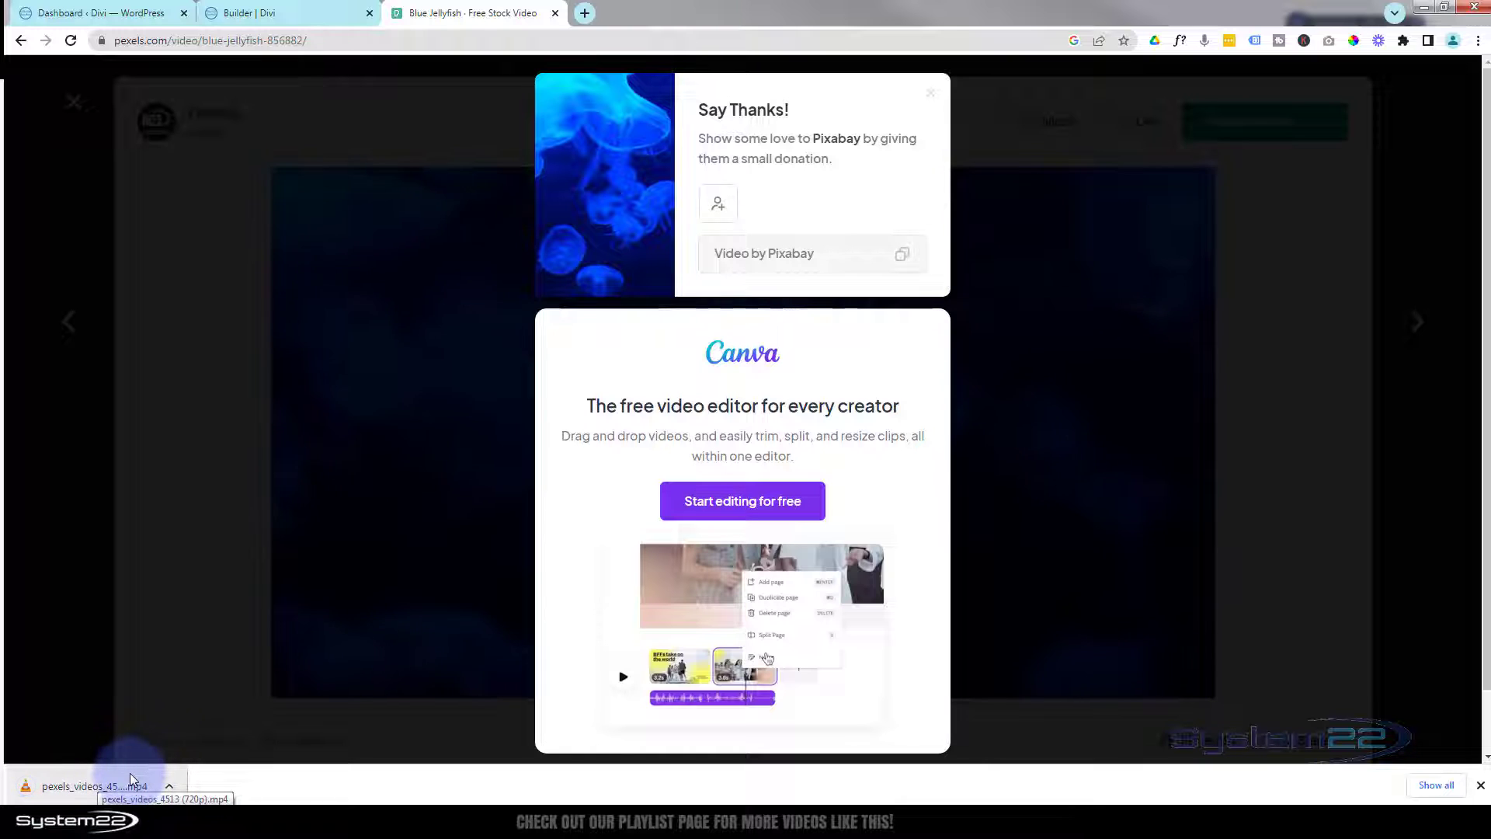
# Return to the Divi builder, upload the downloaded pexels_videos_4513 (720p).mp4 file and set it as the section's MP4 background video
pyautogui.click(267, 11)
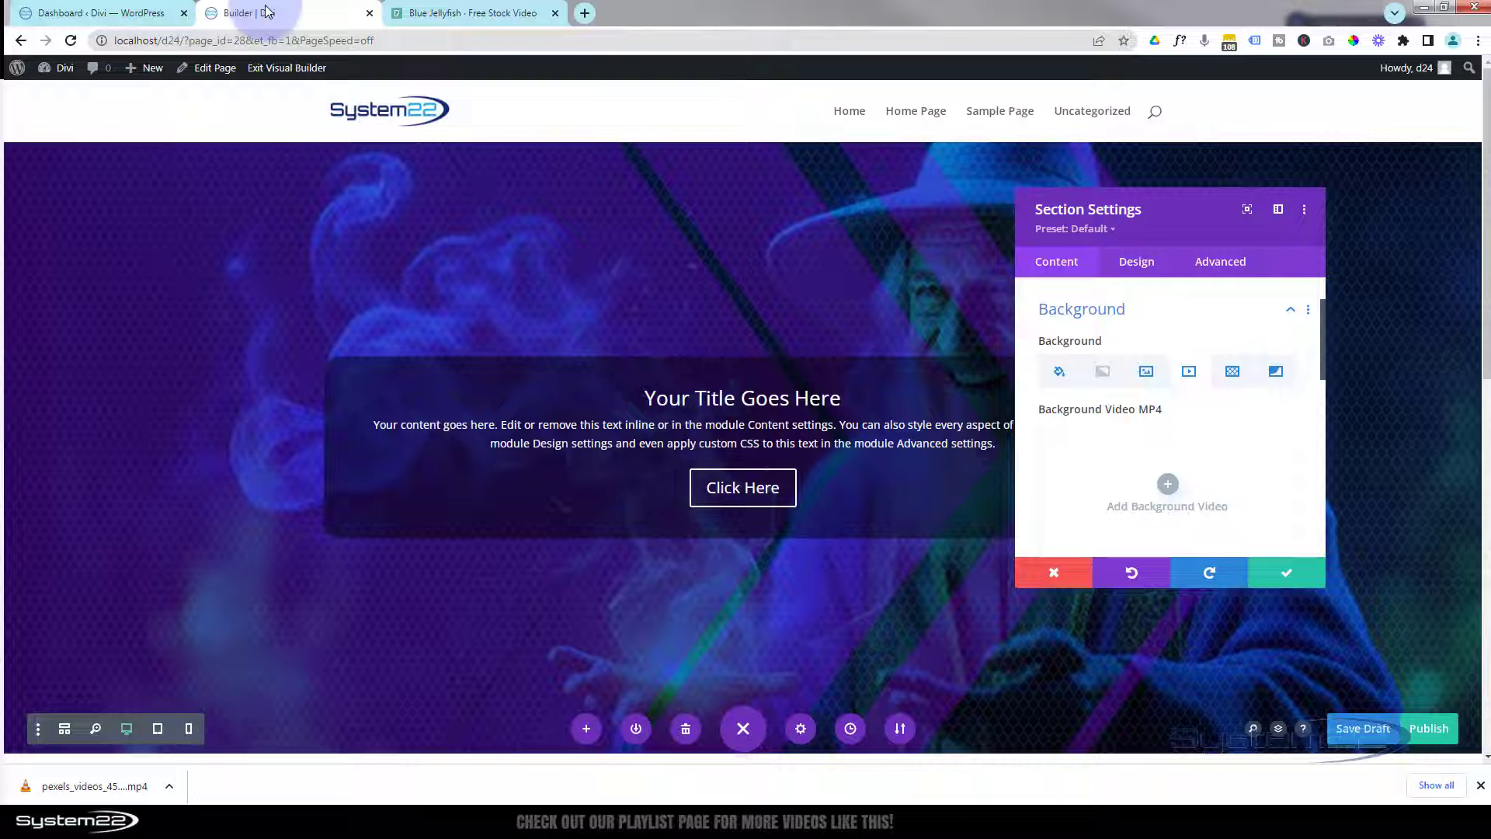
pyautogui.click(1167, 484)
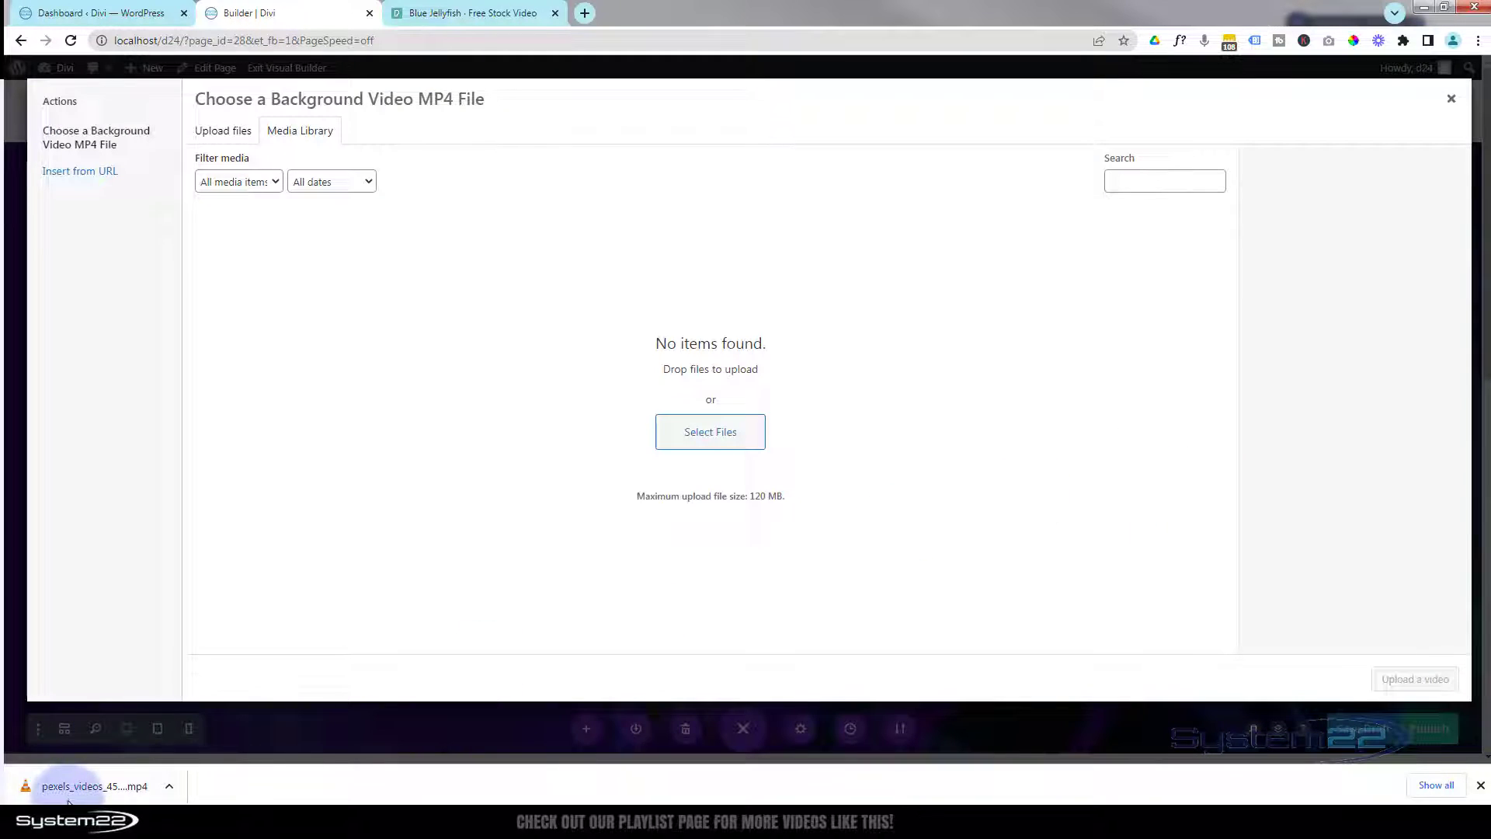
pyautogui.moveTo(500, 320)
pyautogui.mouseDown()
pyautogui.moveTo(514, 284)
pyautogui.moveTo(500, 321)
pyautogui.mouseUp()
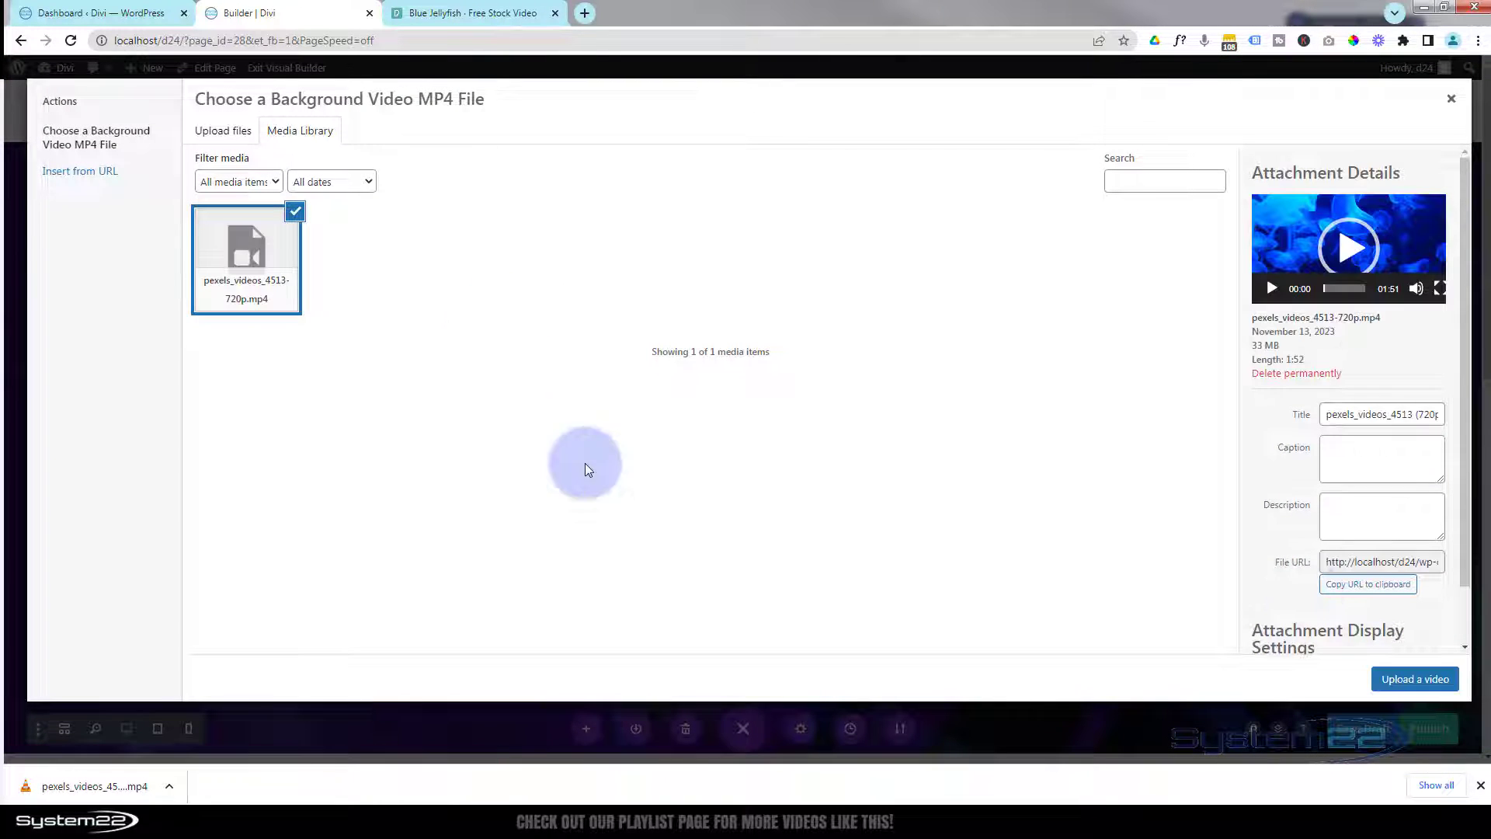
pyautogui.click(1420, 680)
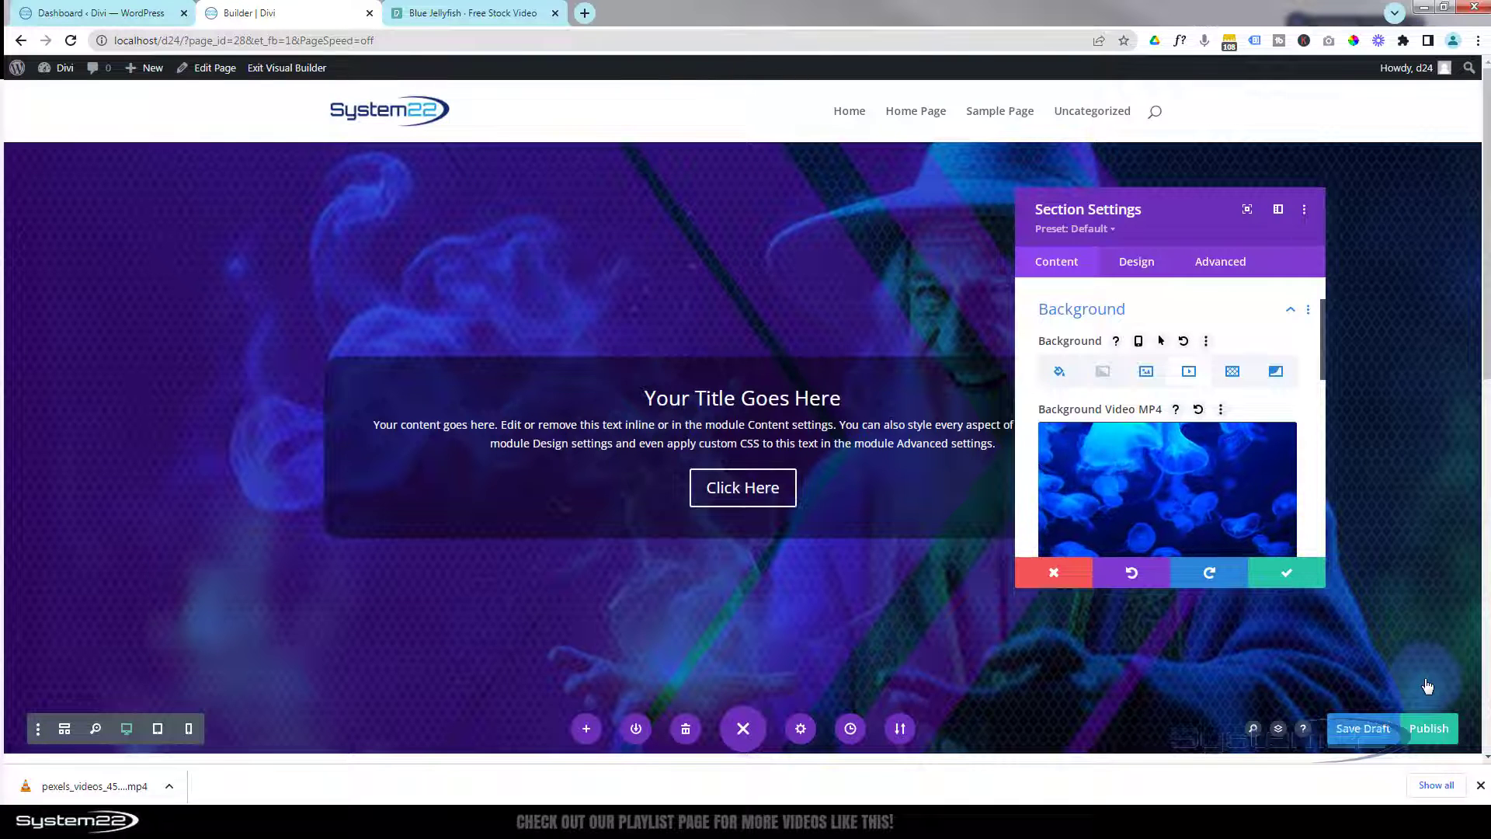
# Remove the section's background image, background mask and background pattern
pyautogui.click(1146, 375)
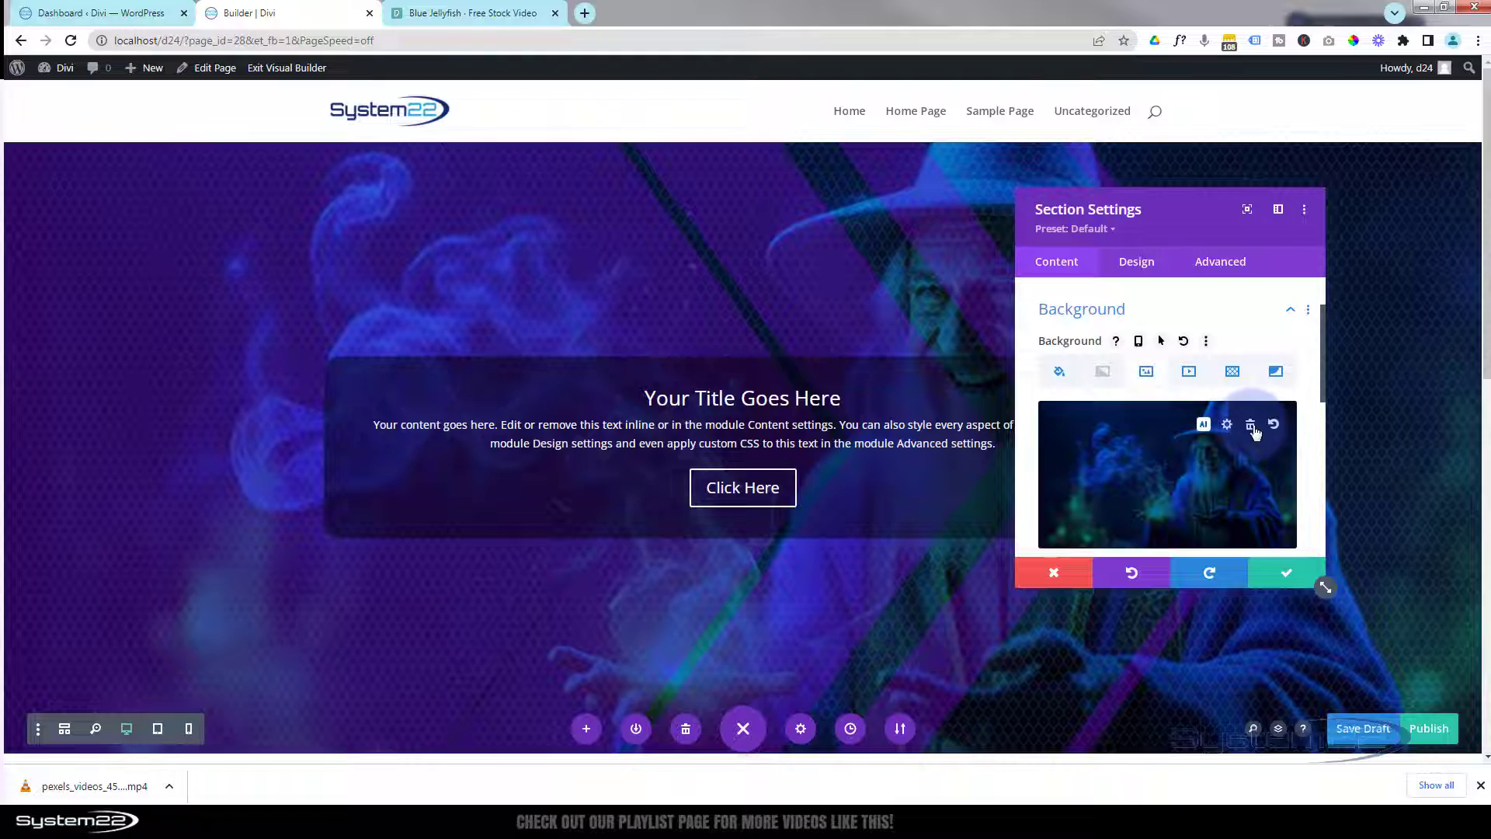
pyautogui.click(1251, 427)
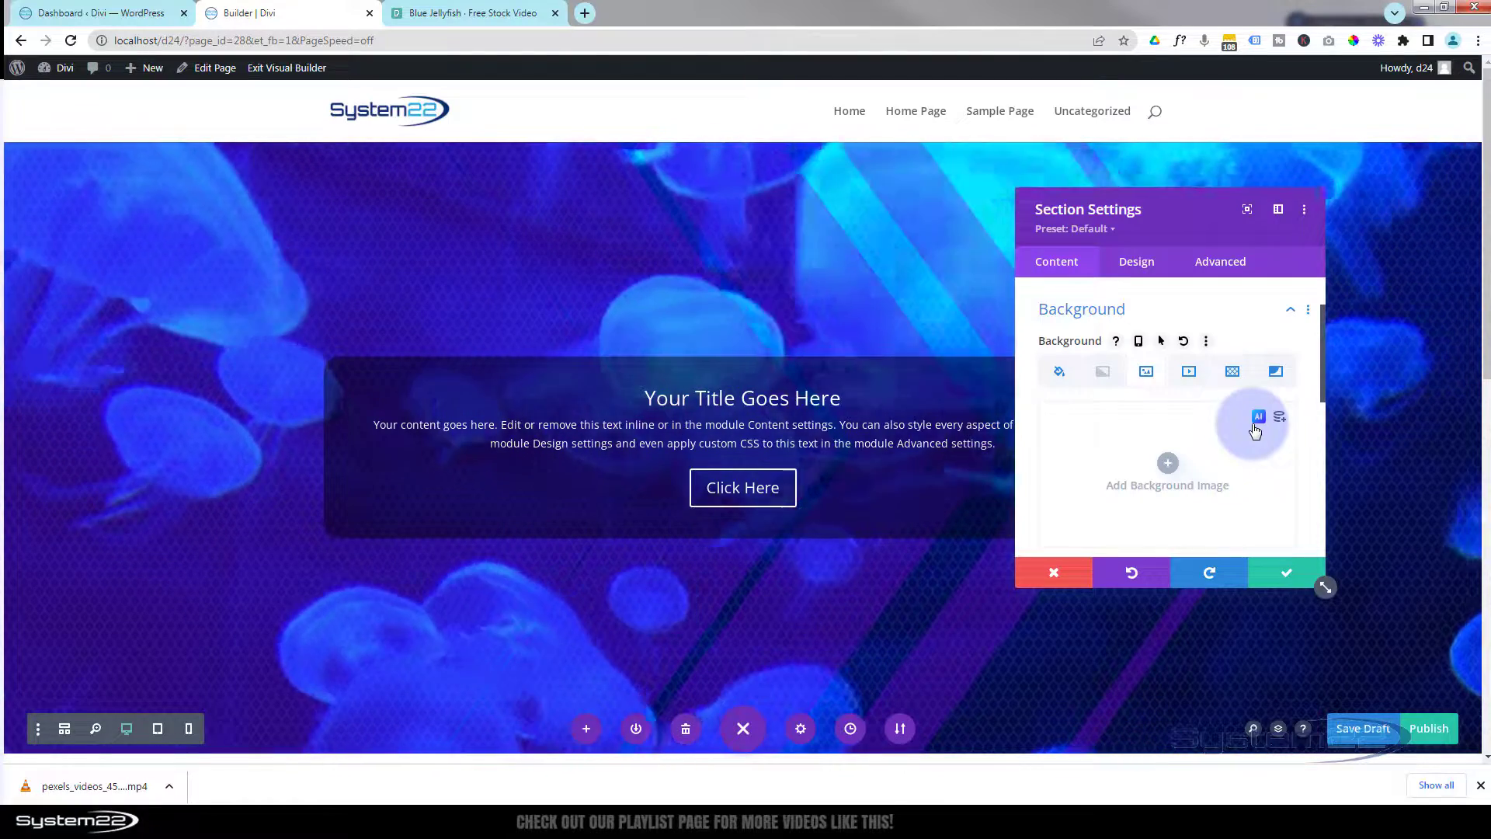
pyautogui.click(1272, 373)
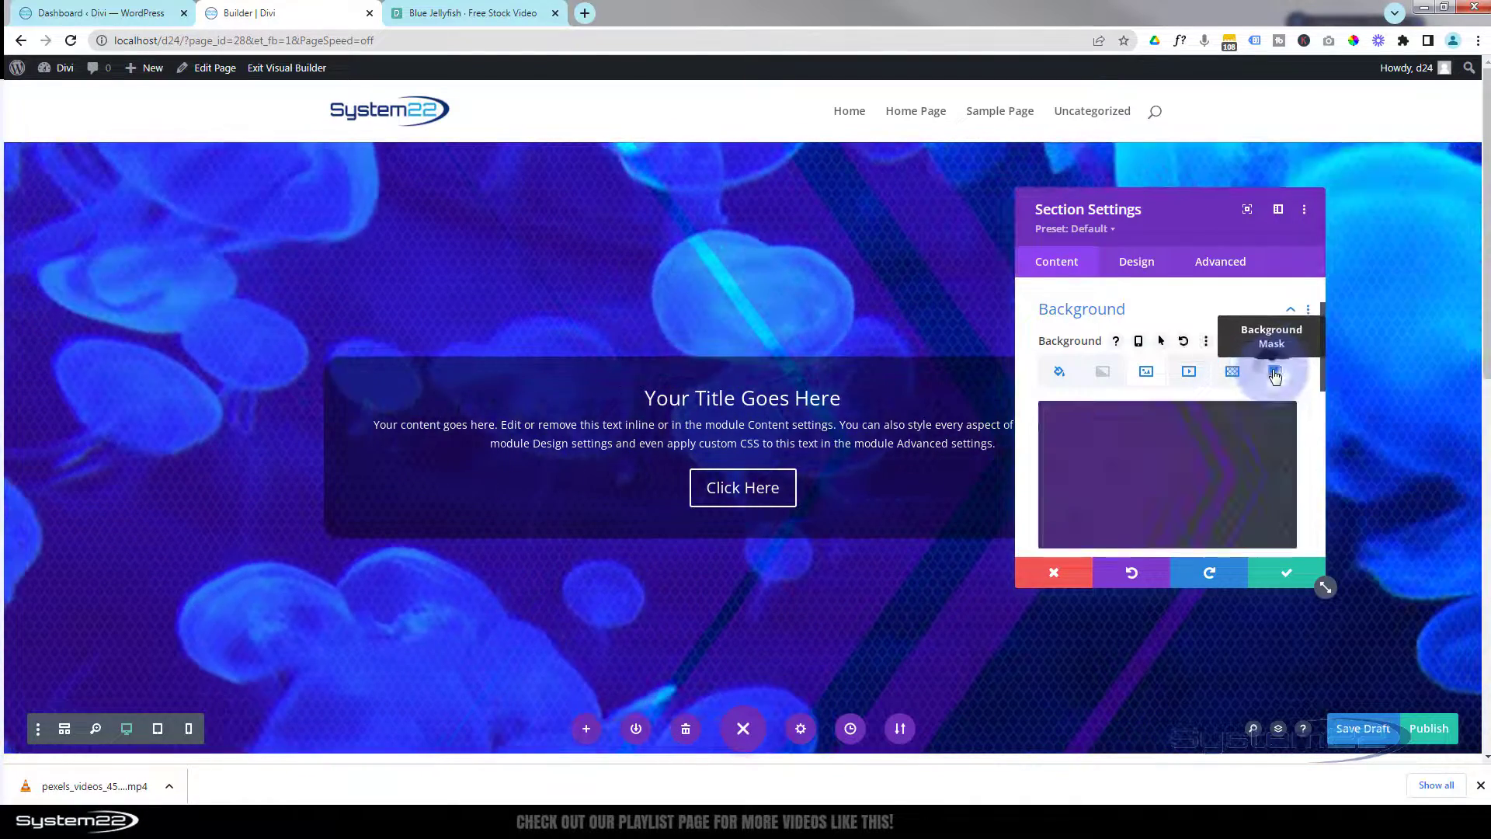
pyautogui.click(1251, 423)
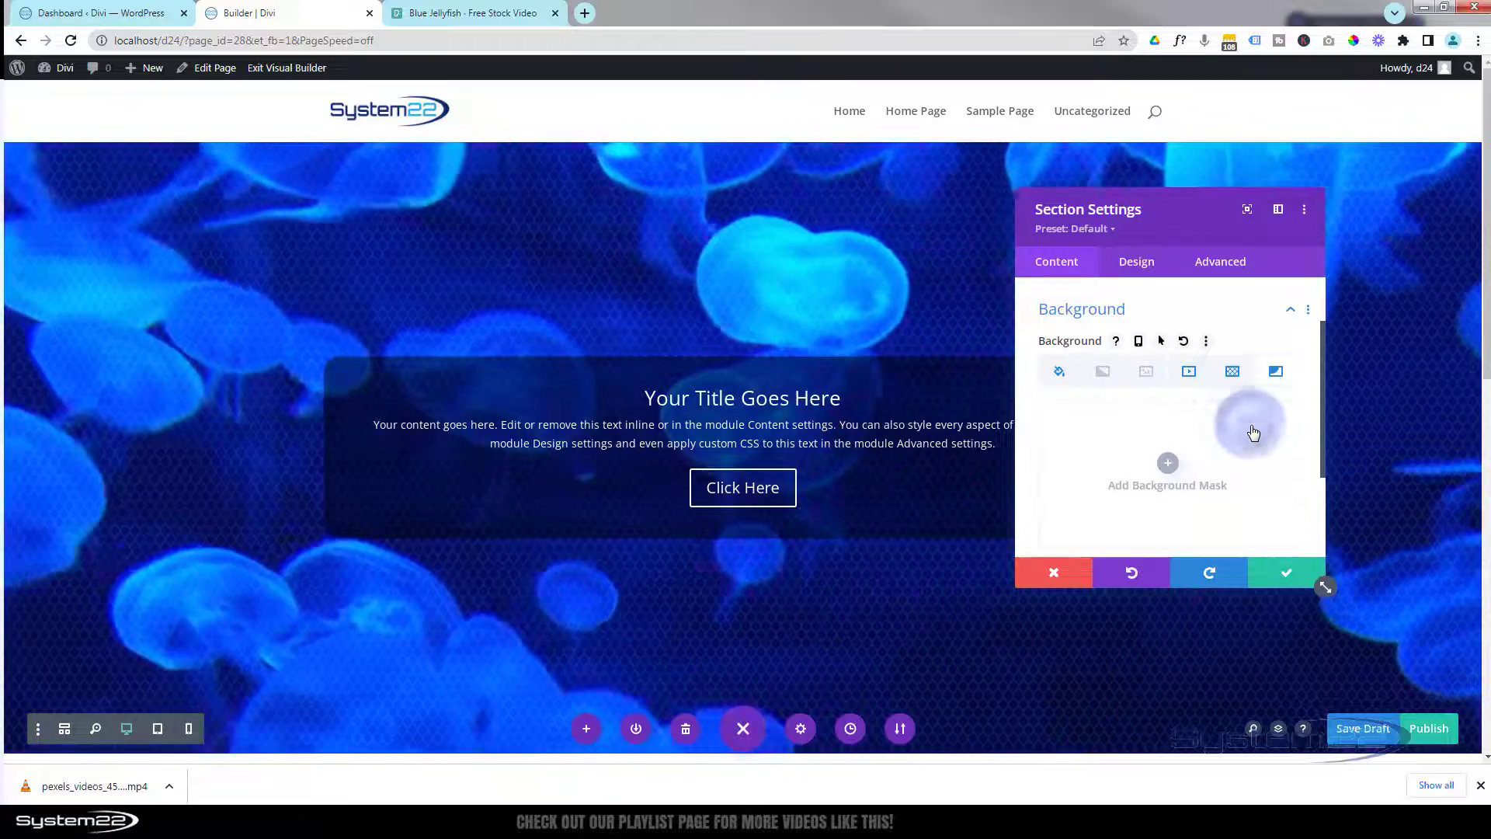
pyautogui.click(1232, 372)
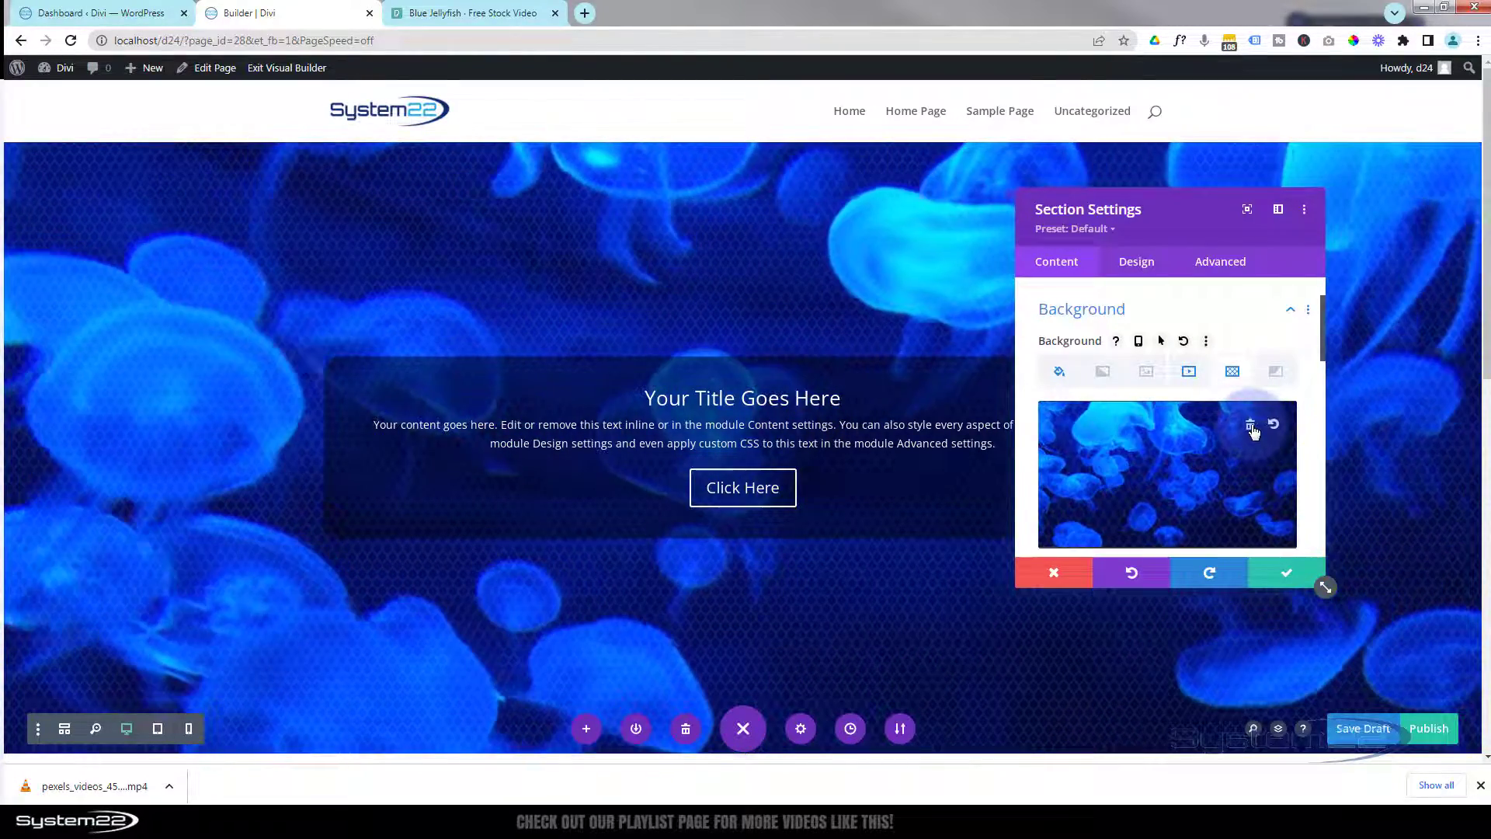
pyautogui.click(1251, 425)
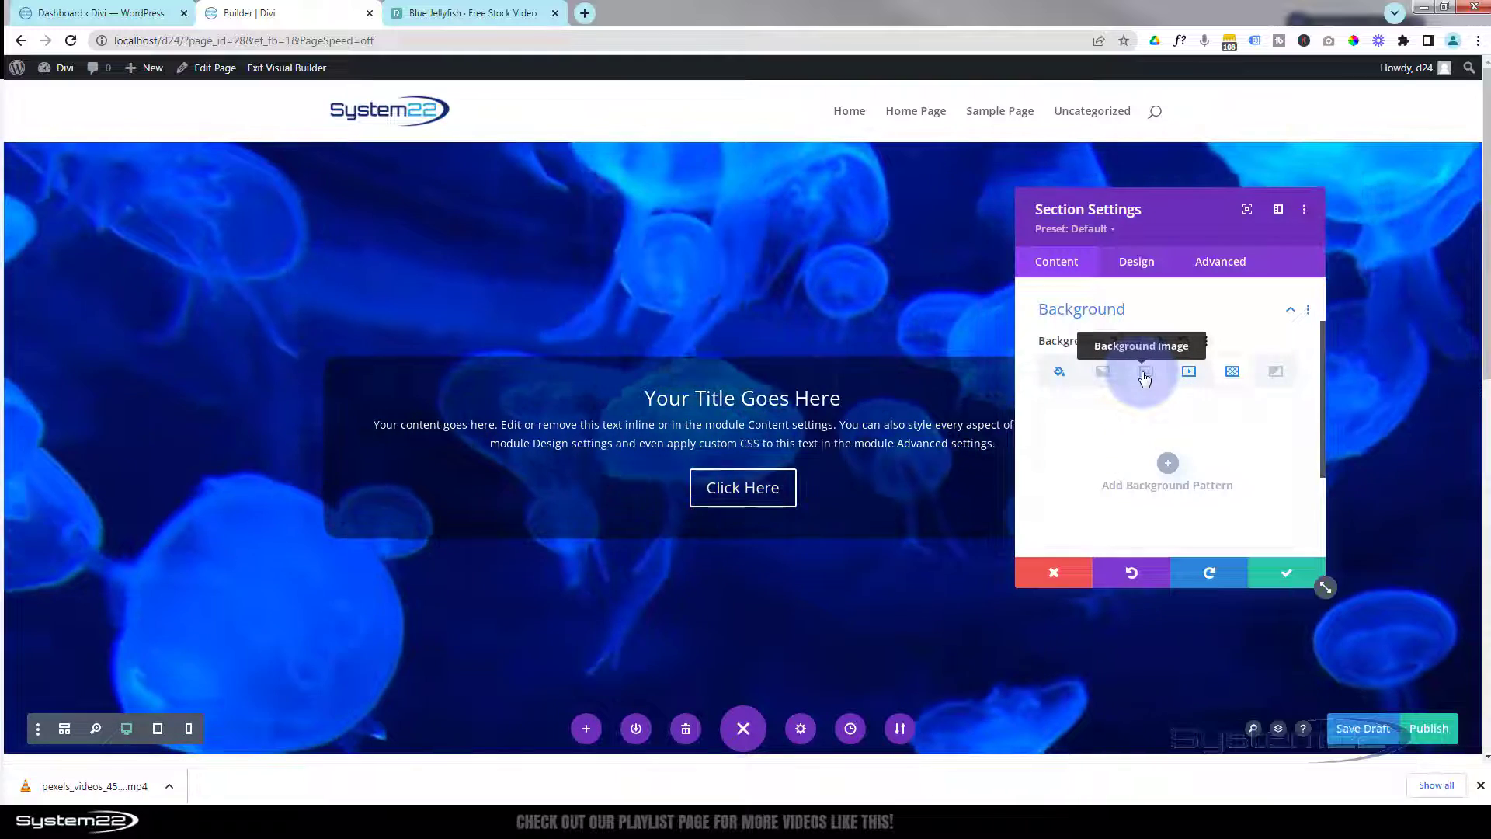
# Set the wizard picture from the media library as the section's background image and remove the background video
pyautogui.click(1145, 378)
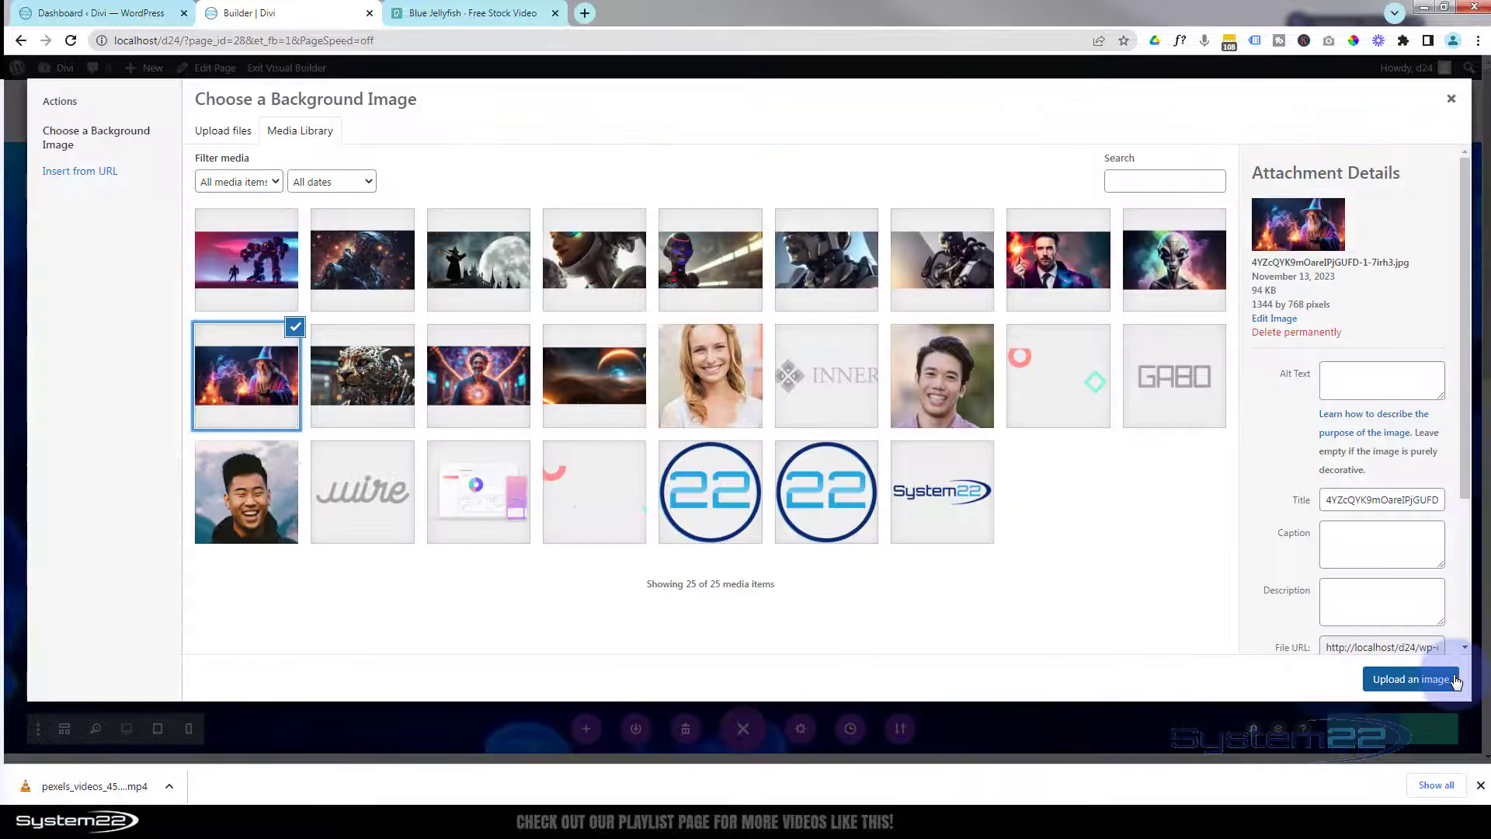
pyautogui.click(1430, 680)
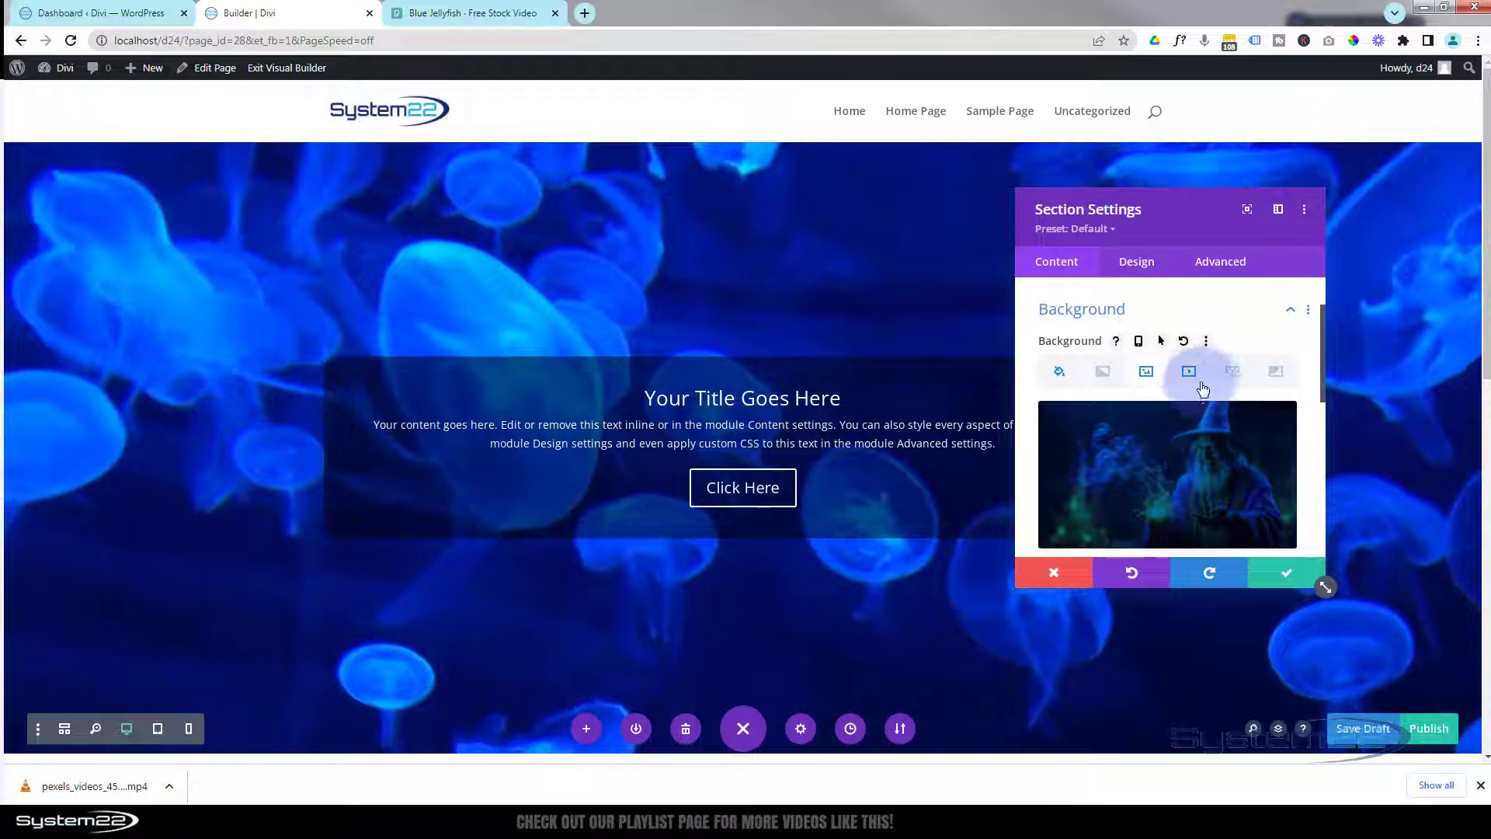
pyautogui.click(1189, 371)
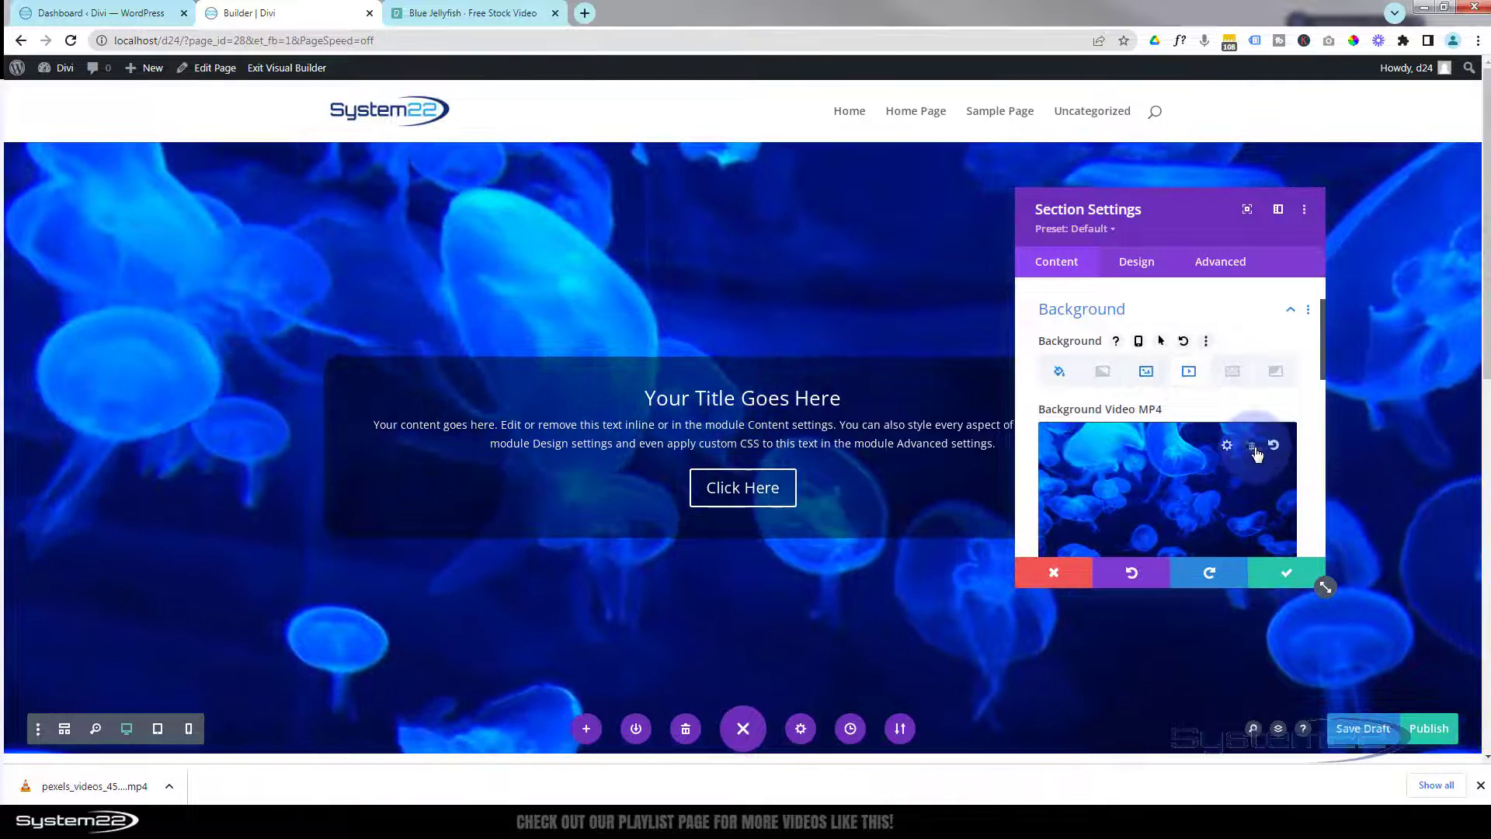
pyautogui.click(1273, 449)
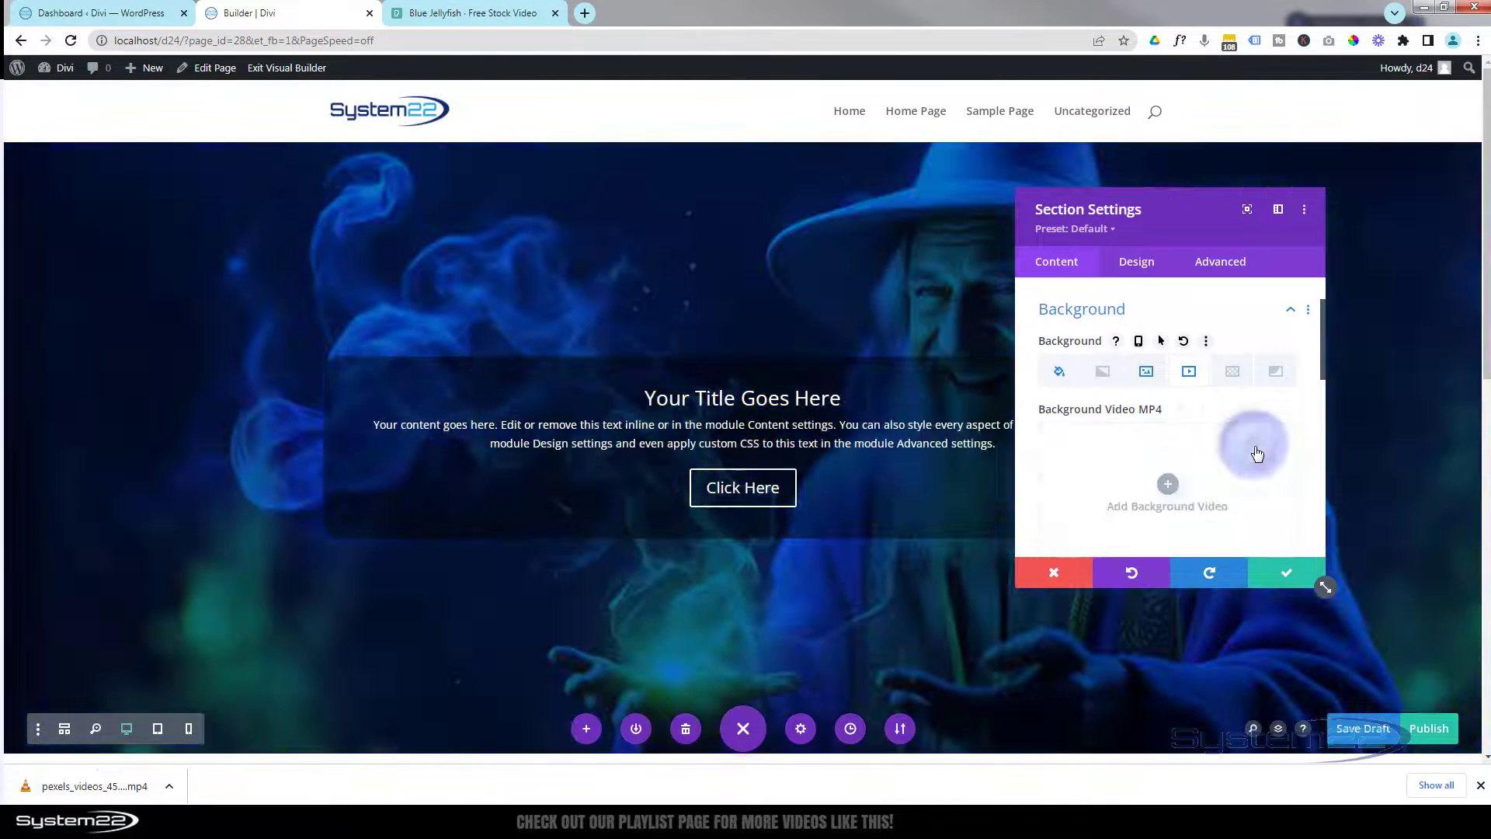
# Save the section settings and the page draft, and exit the Visual Builder
pyautogui.click(1287, 572)
pyautogui.click(1350, 728)
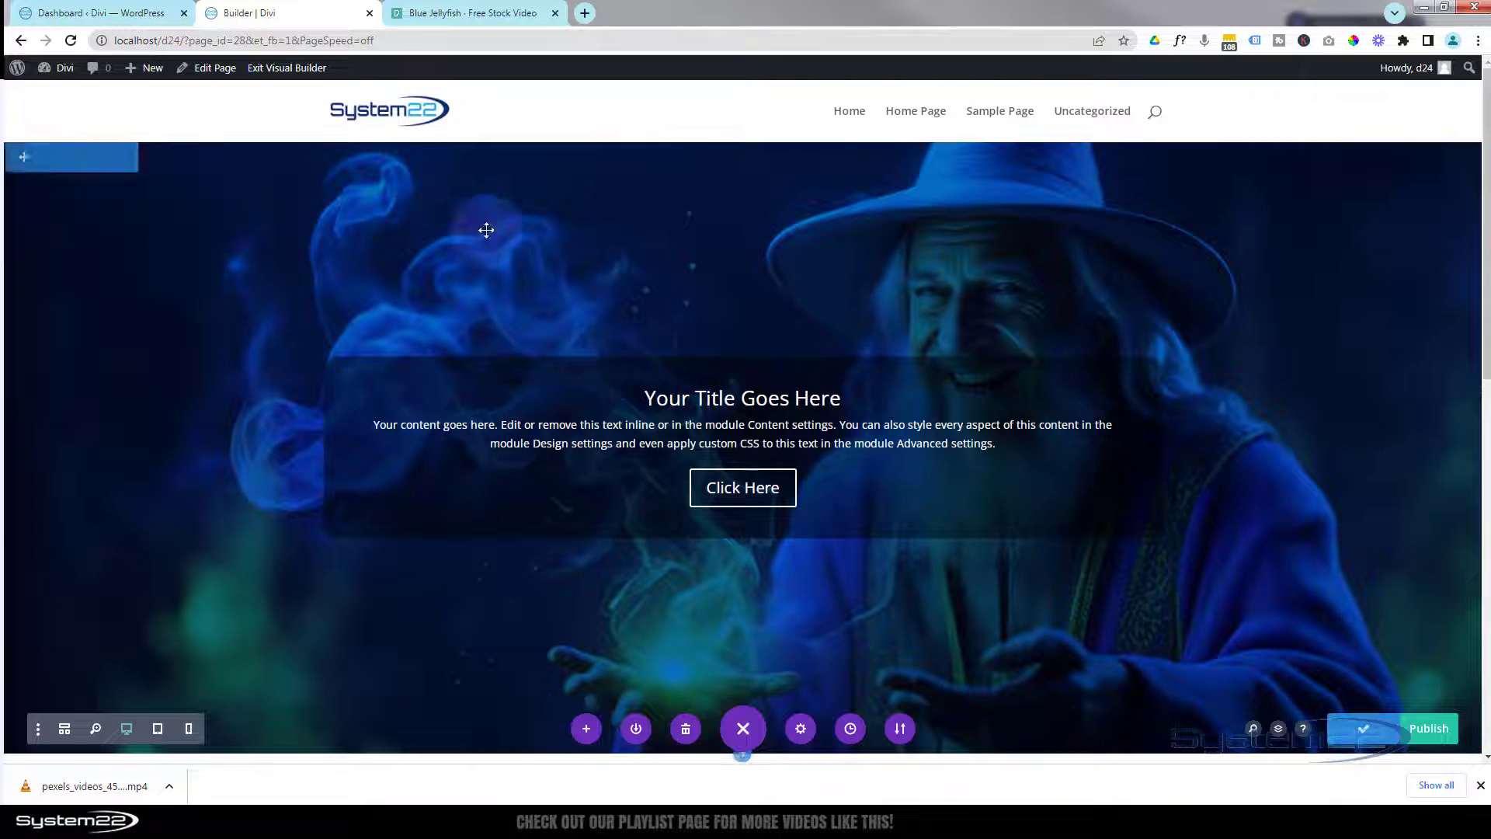
pyautogui.click(283, 68)
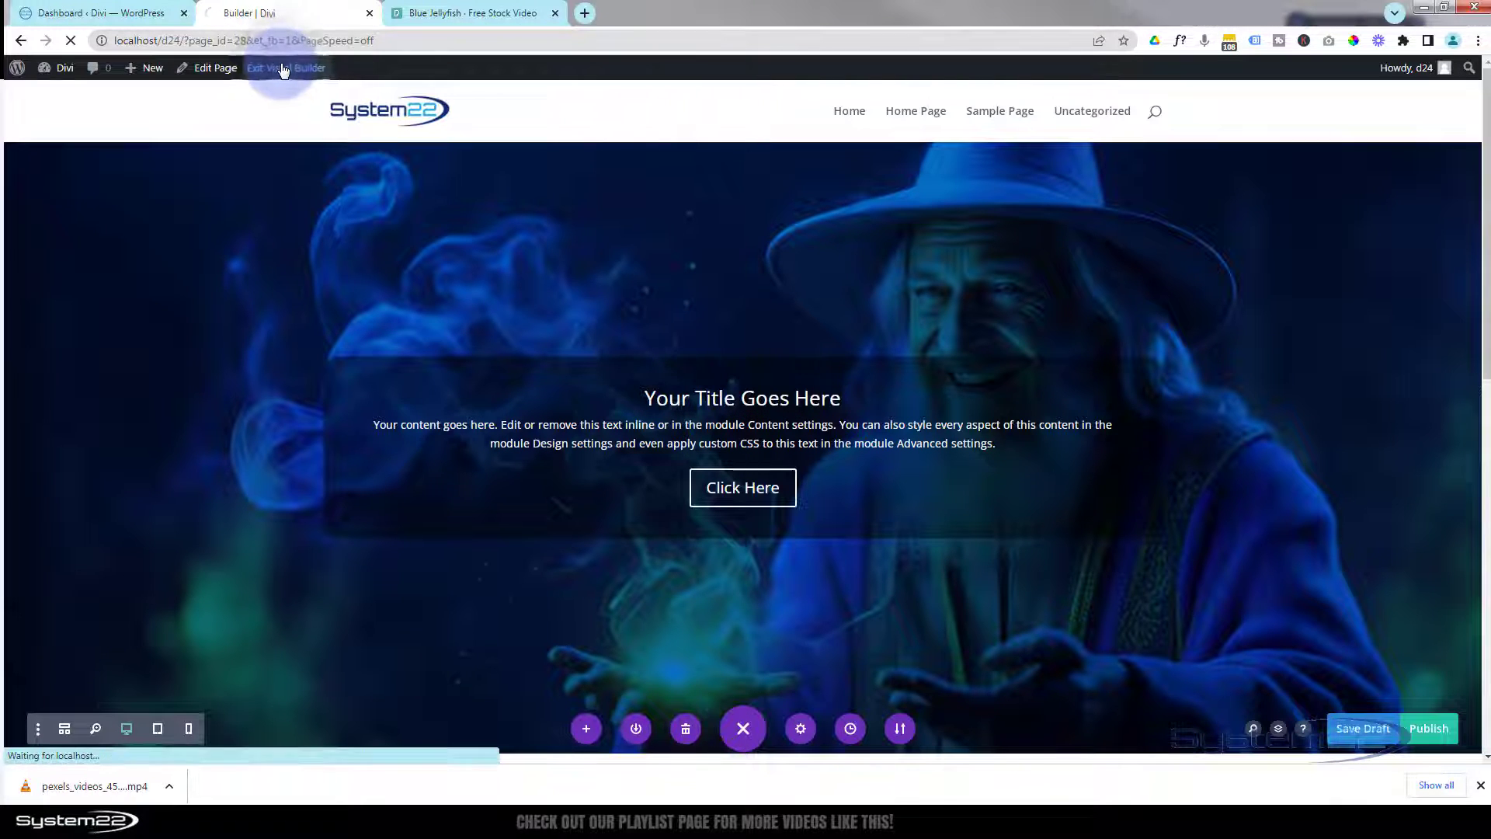